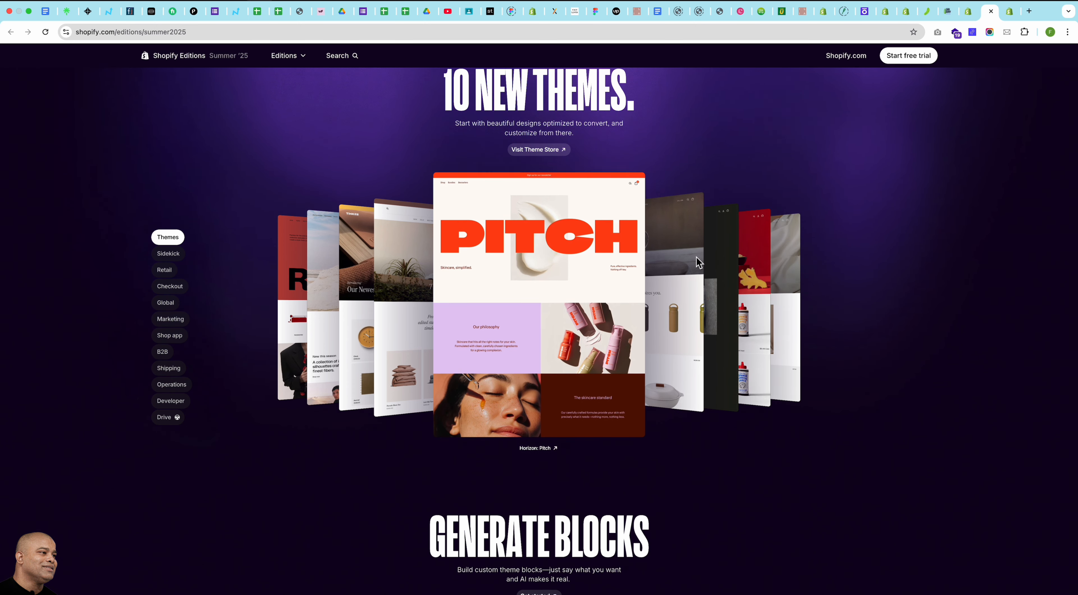
# Go to the Shopify Partners site, log in, and open the partner organization marked SH.
pyautogui.click(786, 221)
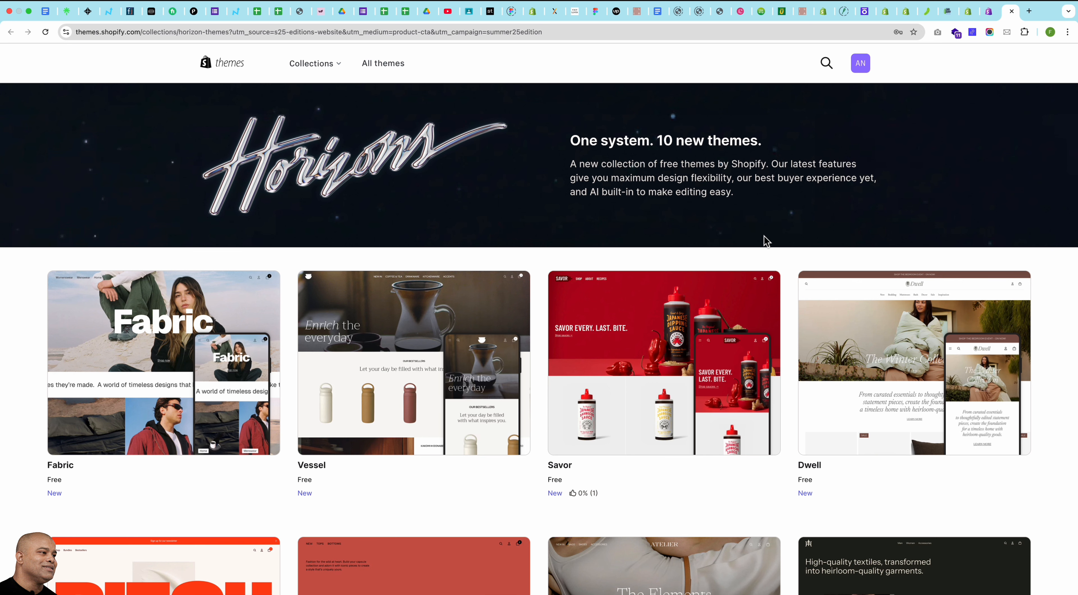
pyautogui.hotkey('ctrl', 'shift', 'Tab')
pyautogui.hotkey('ctrl', 'shift', 'Tab')
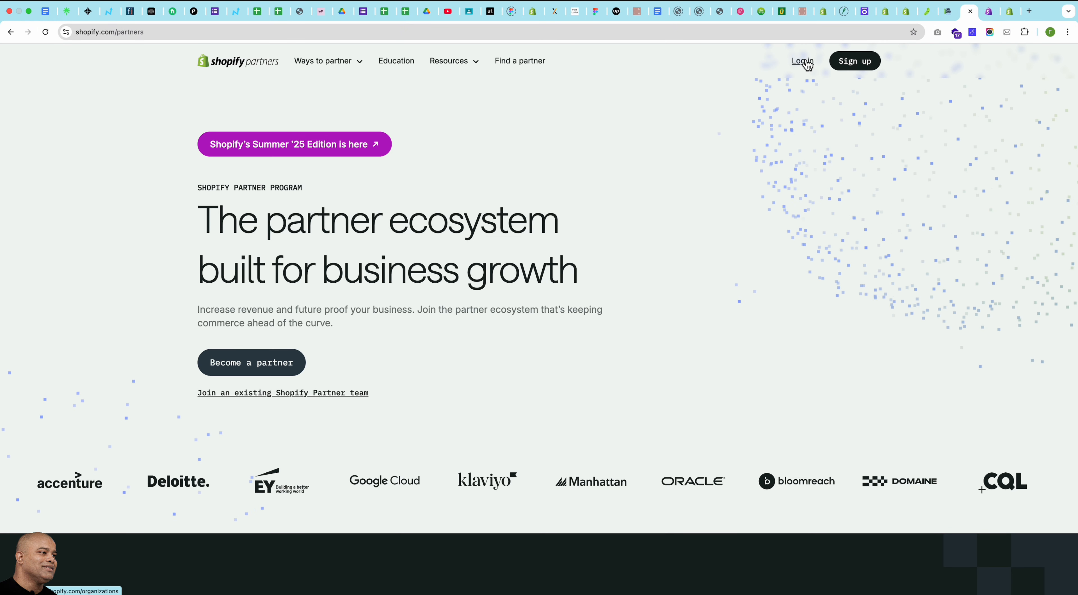
pyautogui.click(803, 62)
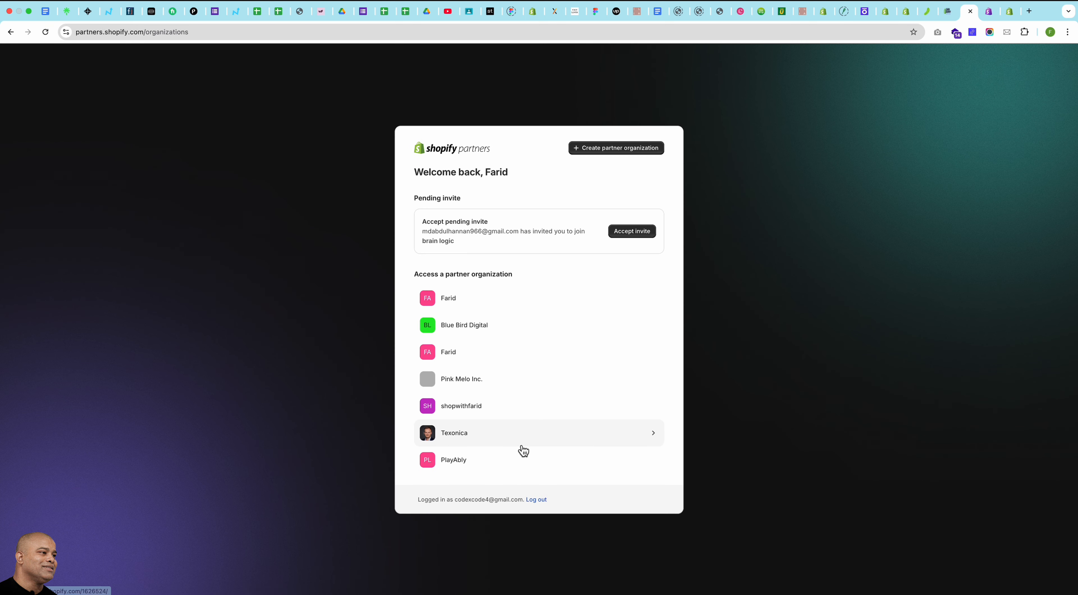
pyautogui.click(469, 410)
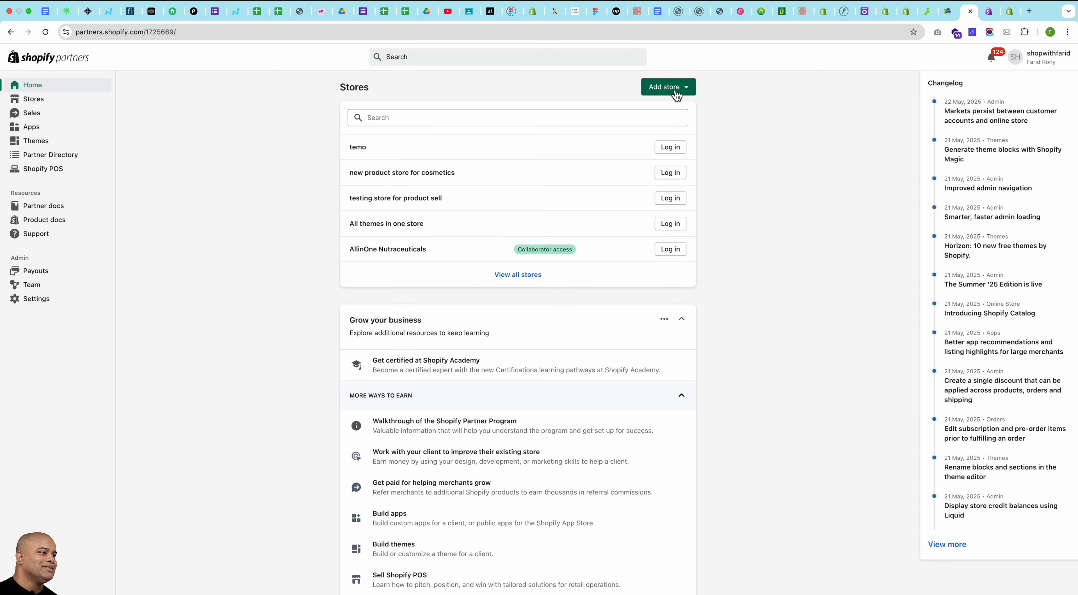
# Start creating a development store for a client and enter New Edition 2025 as the store name.
pyautogui.click(674, 88)
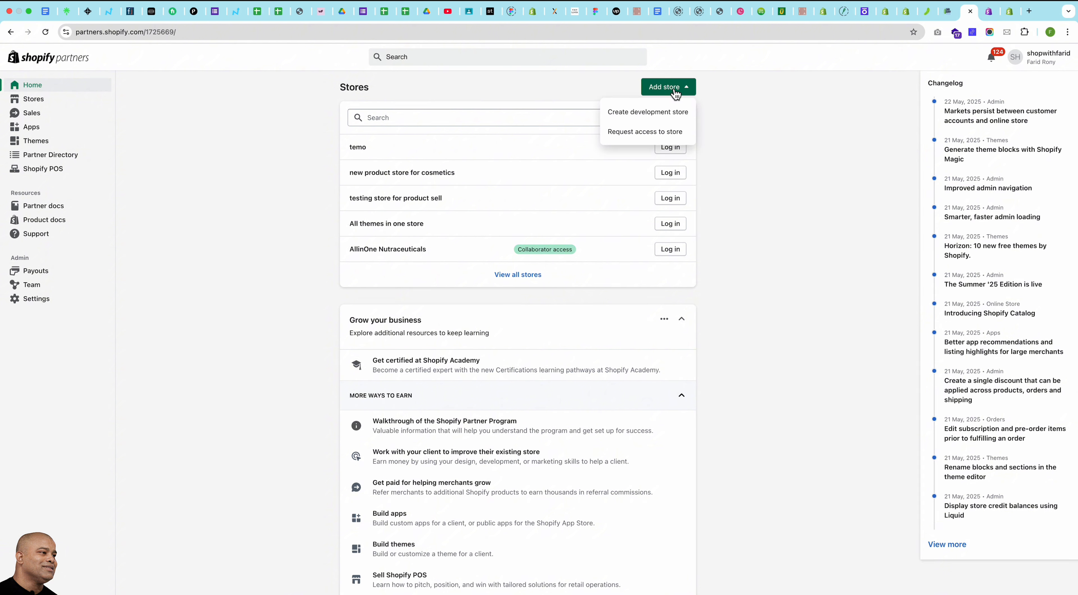
pyautogui.click(643, 122)
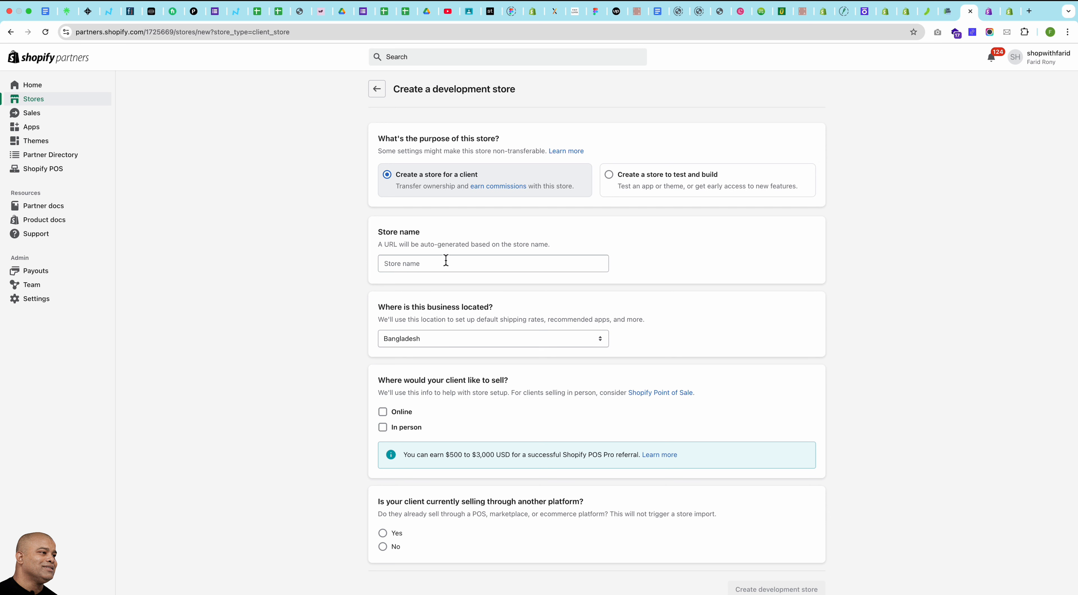
pyautogui.click(444, 262)
pyautogui.write('New')
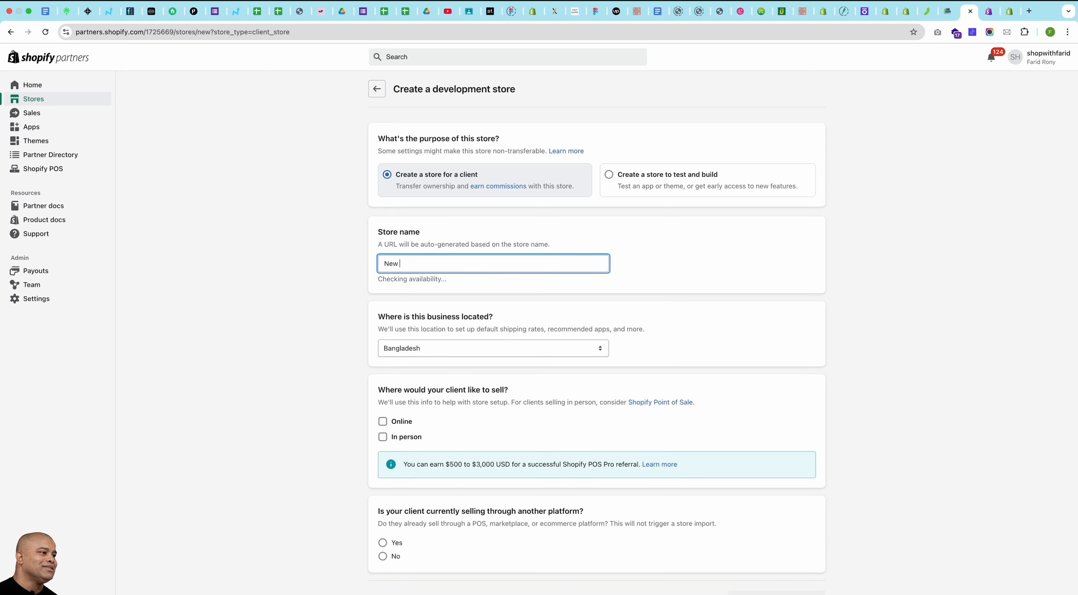
pyautogui.write(' Edition 2025')
pyautogui.scroll(-1, 331, 331)
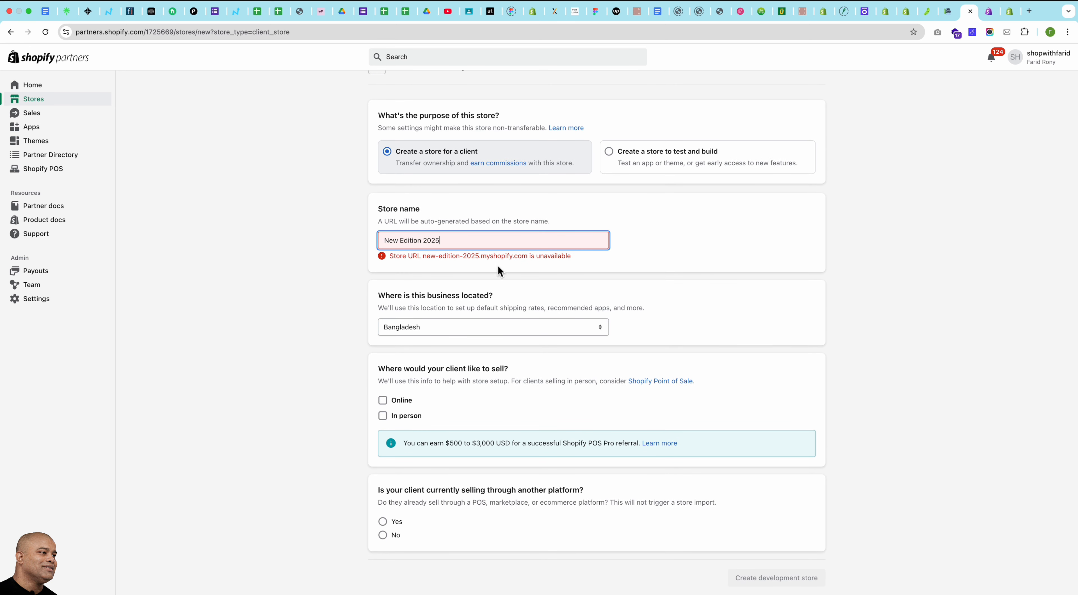
# Change the store name to NewEdition 2025, choose online selling with no other platform, and create the development store.
pyautogui.click(401, 242)
pyautogui.press('BackSpace')
pyautogui.click(334, 289)
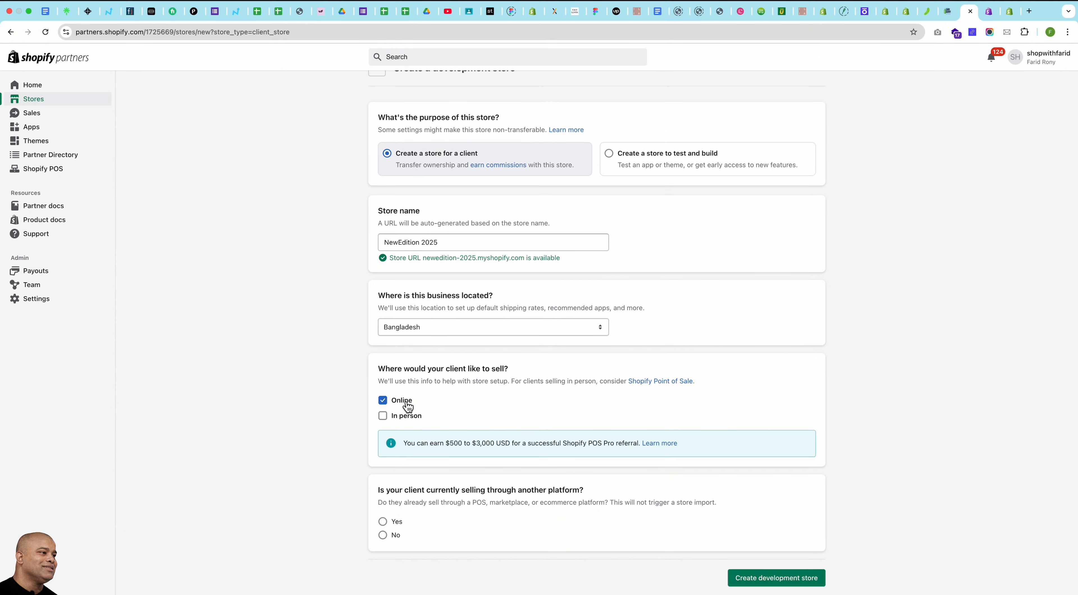
pyautogui.click(384, 535)
pyautogui.click(800, 579)
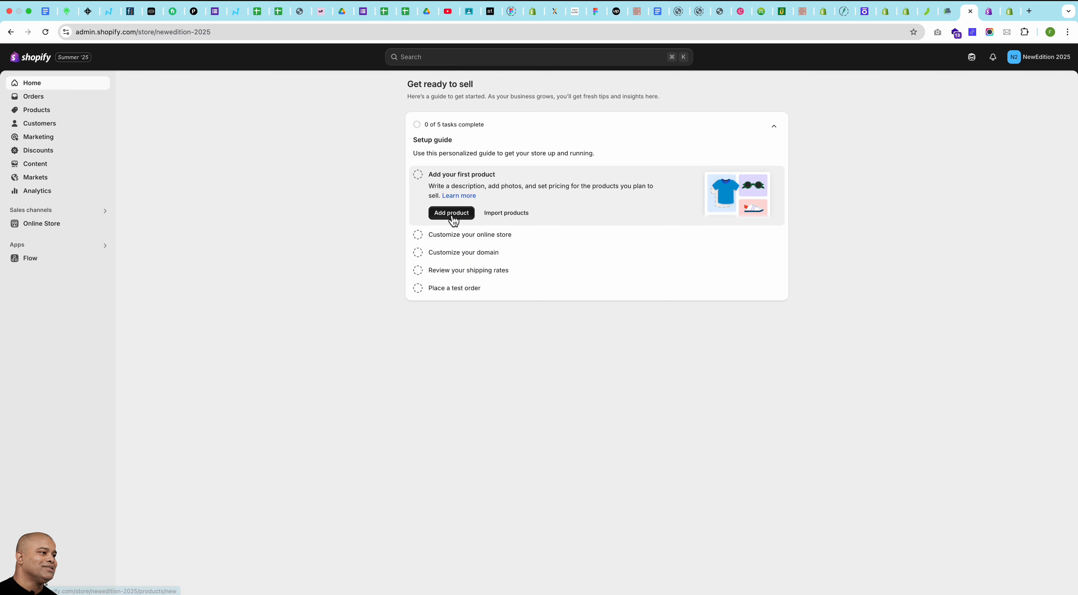
# Add the free Horizon theme to the new store's theme library.
pyautogui.click(40, 226)
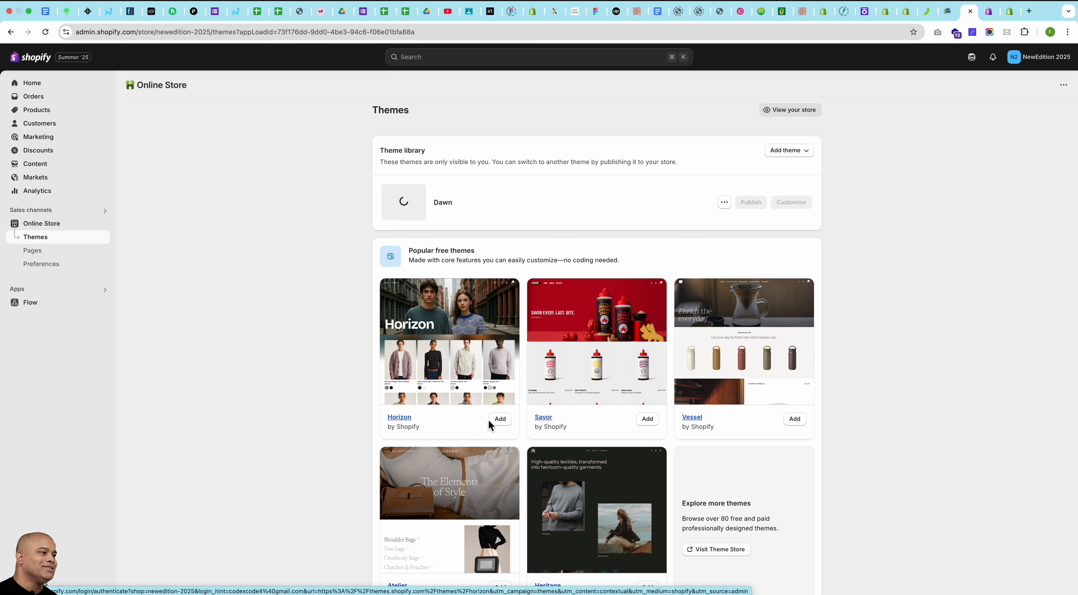
pyautogui.click(502, 422)
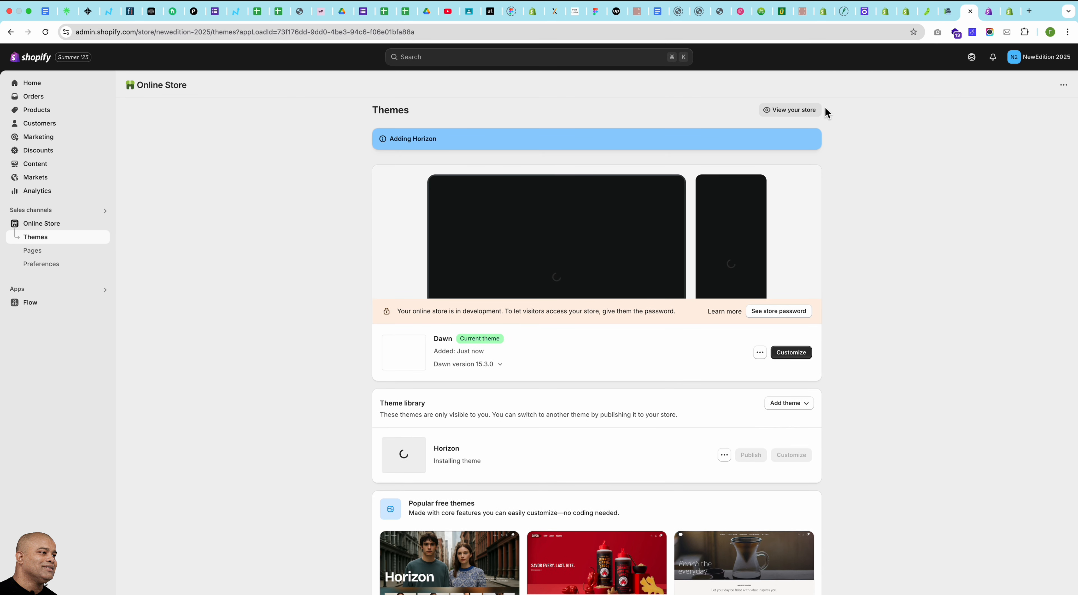
# Visit the Theme Store and look through the complete Horizons collection of free themes.
pyautogui.click(806, 405)
pyautogui.click(805, 422)
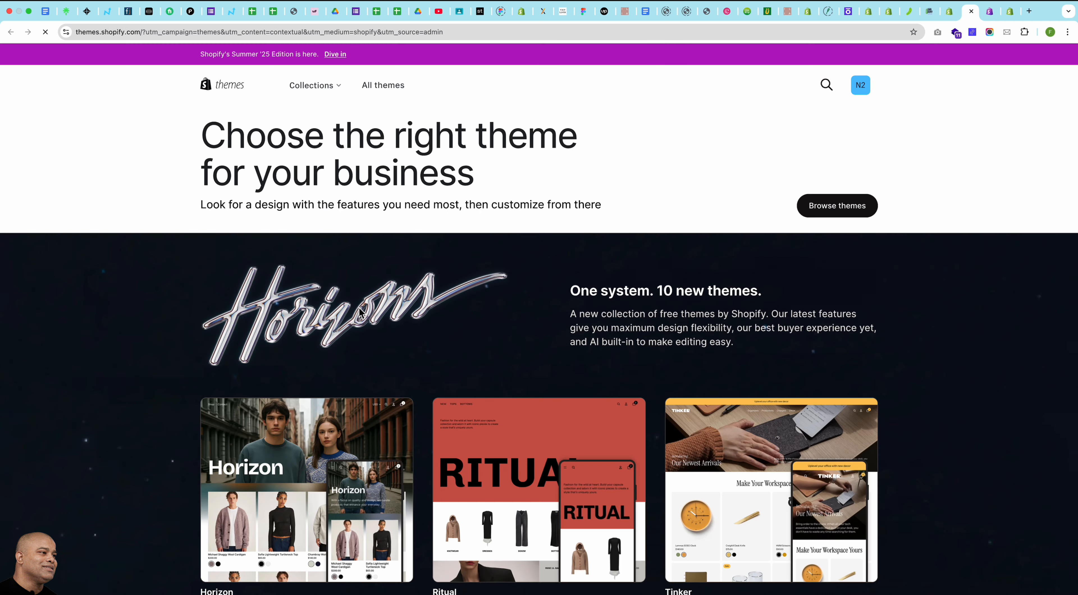
pyautogui.scroll(-7, 457, 309)
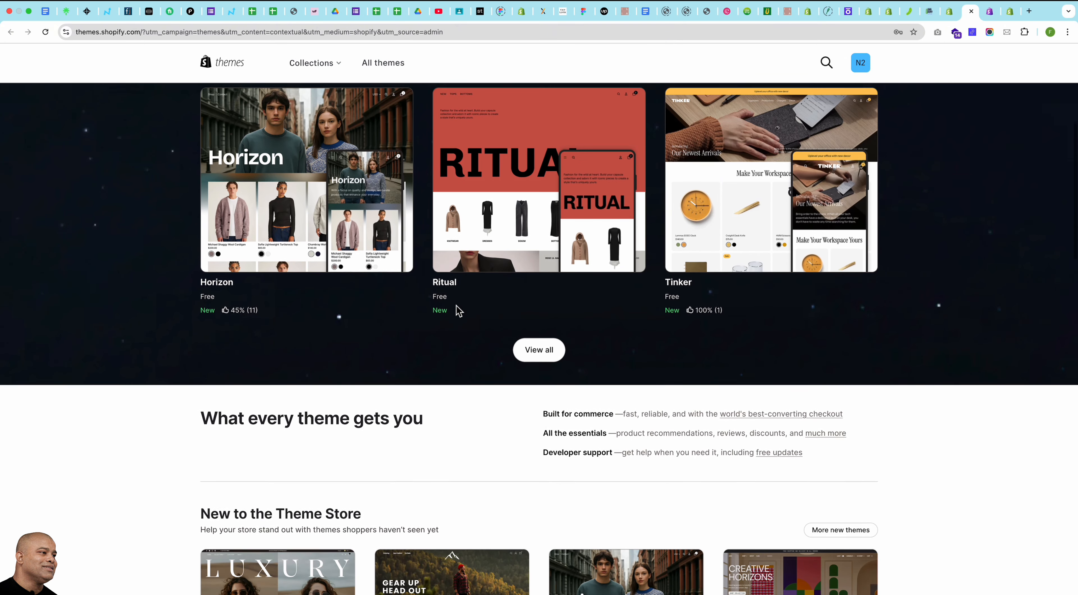
pyautogui.click(611, 332)
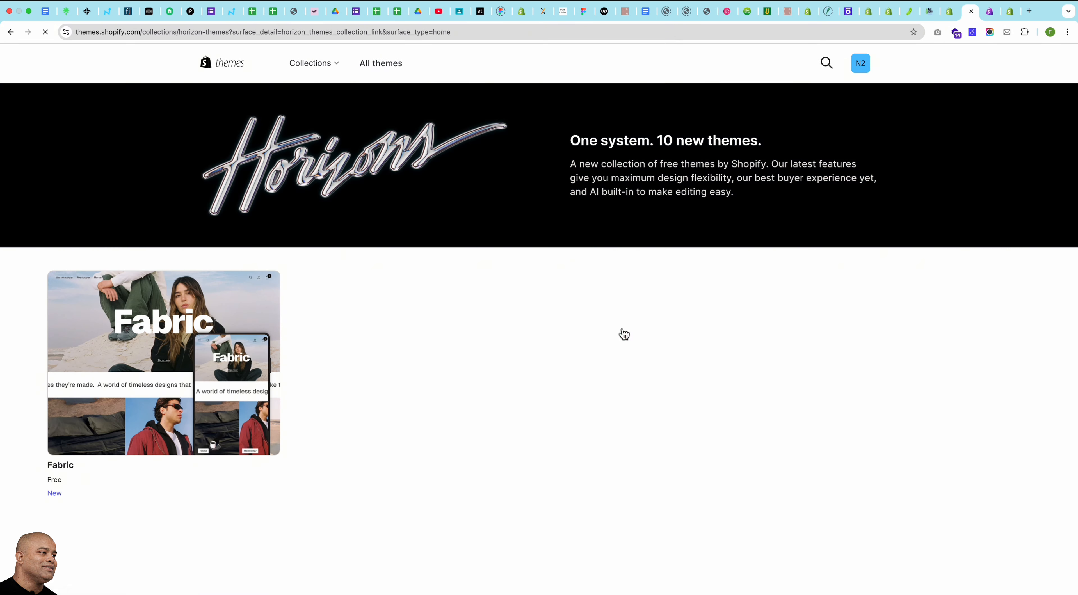
pyautogui.scroll(-10, 279, 366)
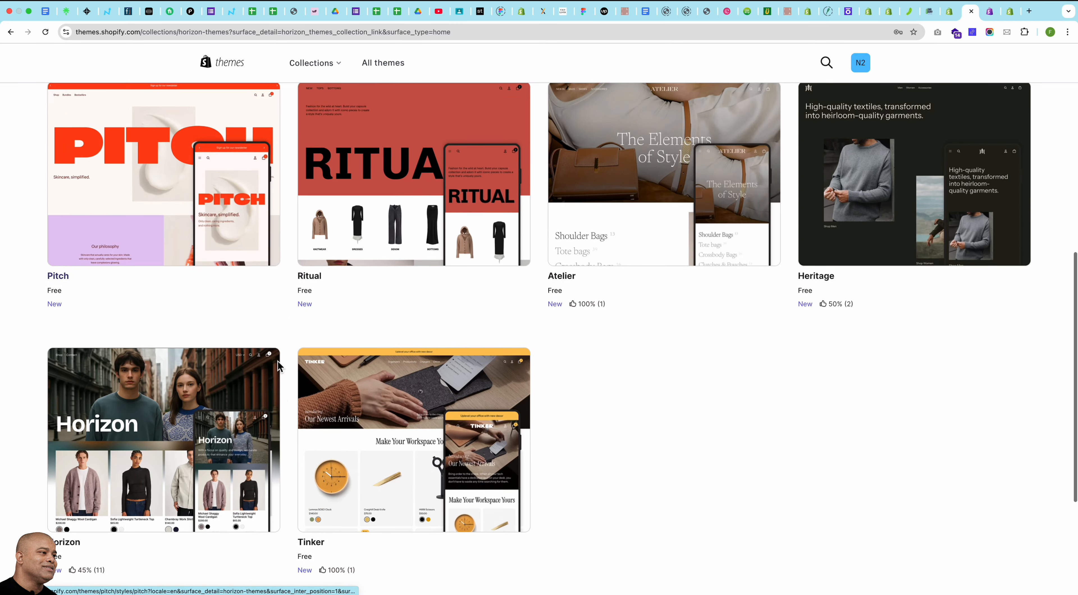
pyautogui.scroll(-3, 279, 367)
pyautogui.scroll(15, 279, 366)
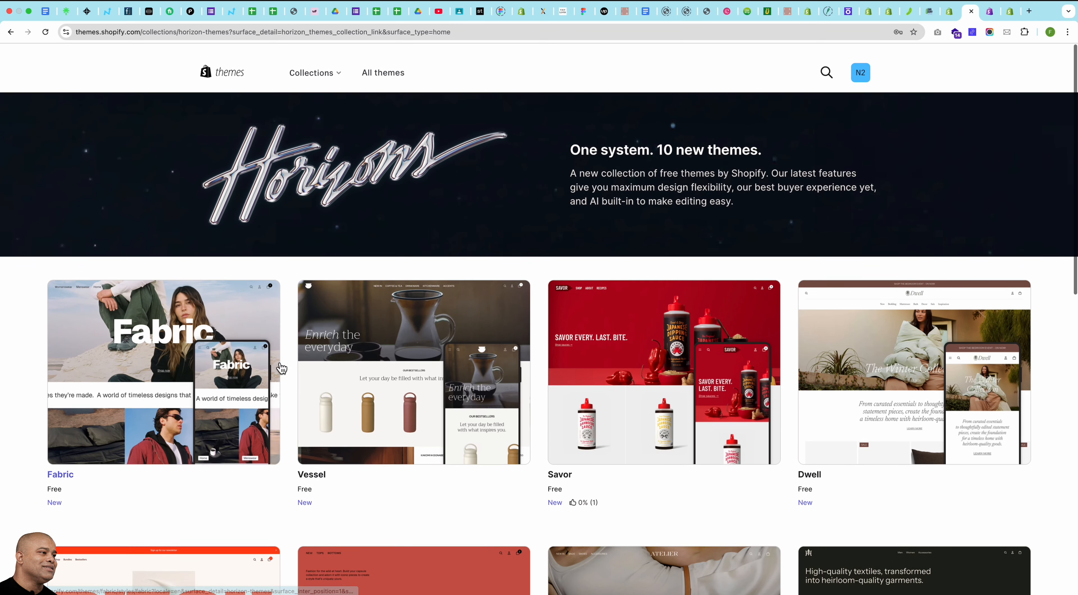
# Return to the NewEdition 2025 store admin and start adding a product.
pyautogui.hotkey('ctrl', 'shift', 'Tab')
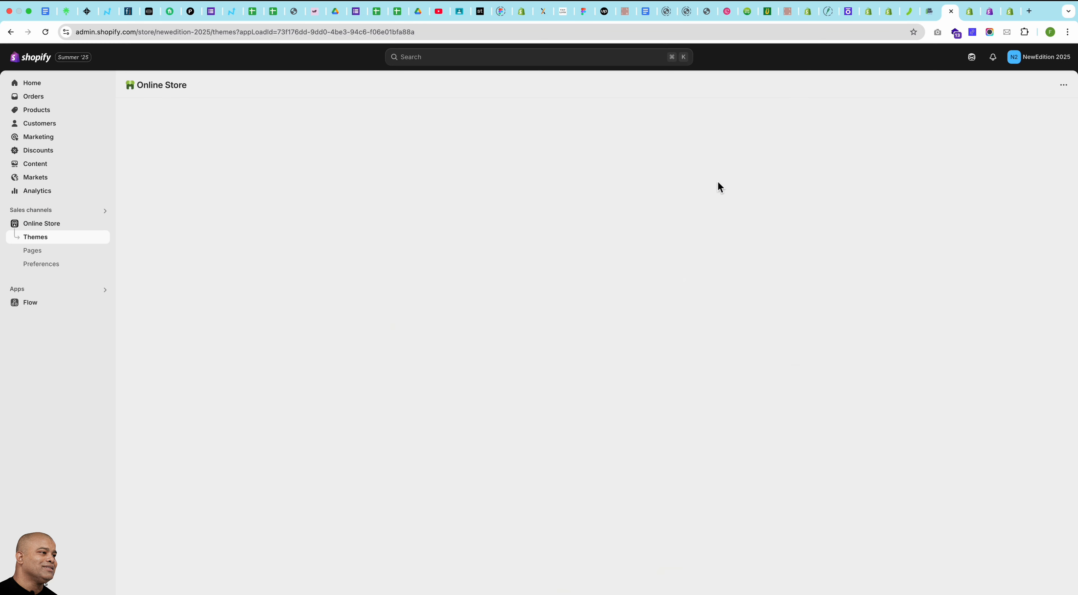
pyautogui.click(649, 418)
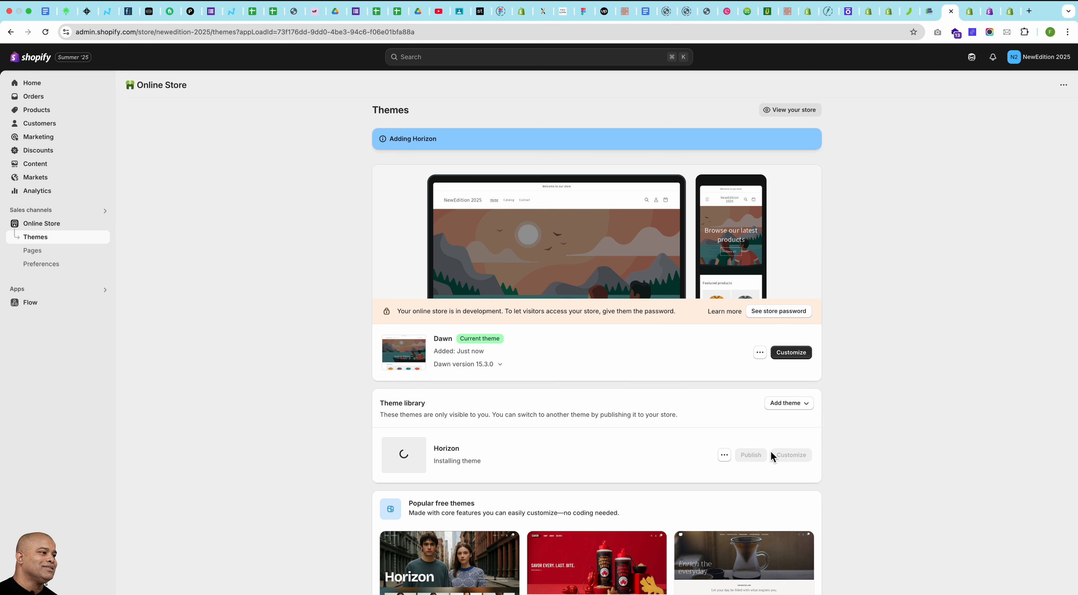
pyautogui.click(44, 116)
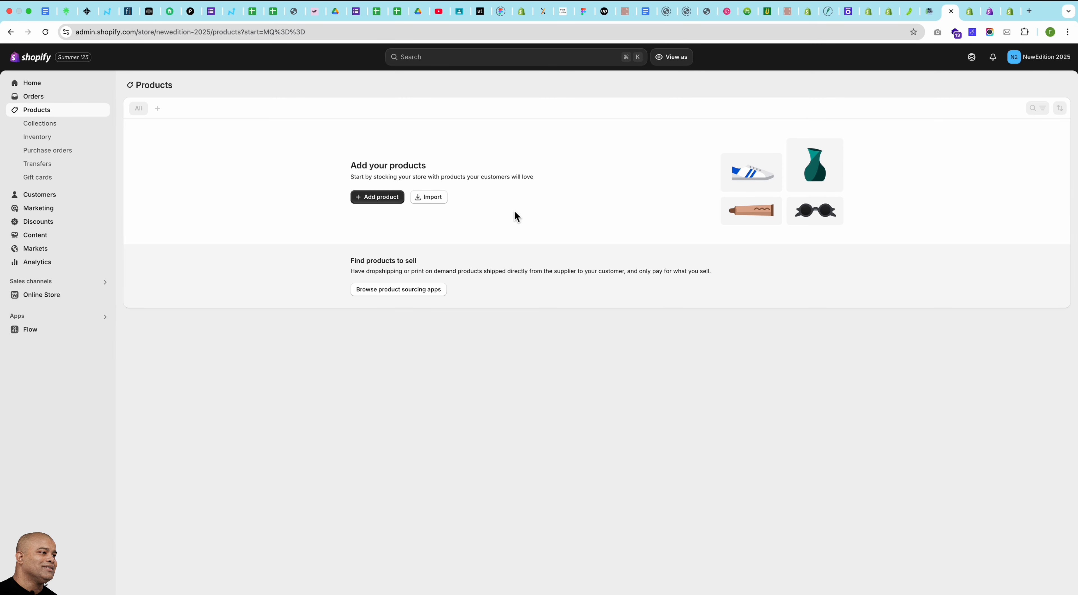
pyautogui.click(391, 202)
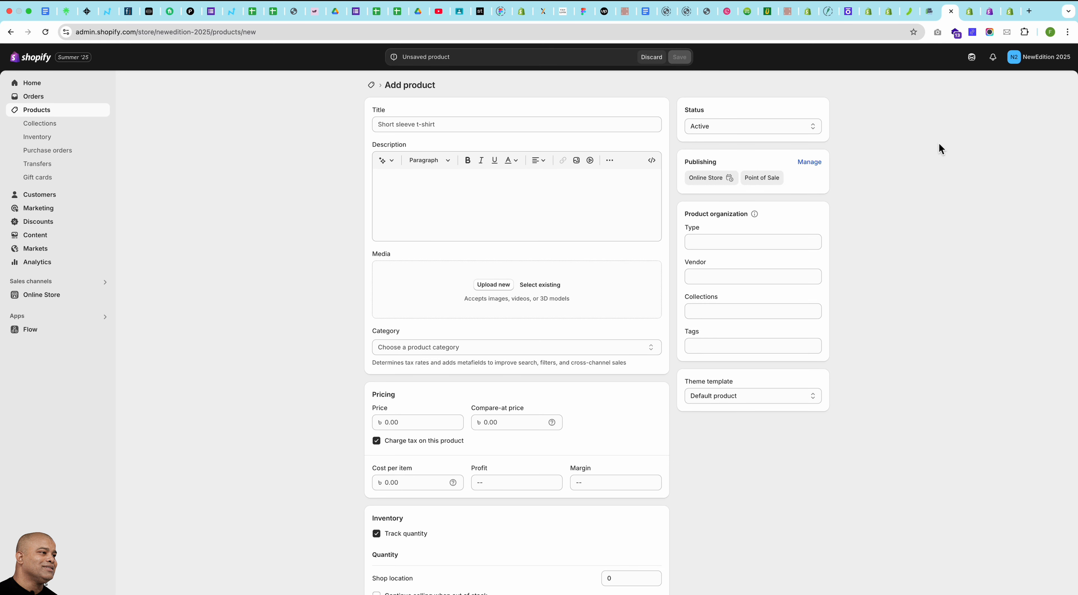
# Open the AI assistant's setup guide for the first product and request its help creating a product.
pyautogui.click(971, 57)
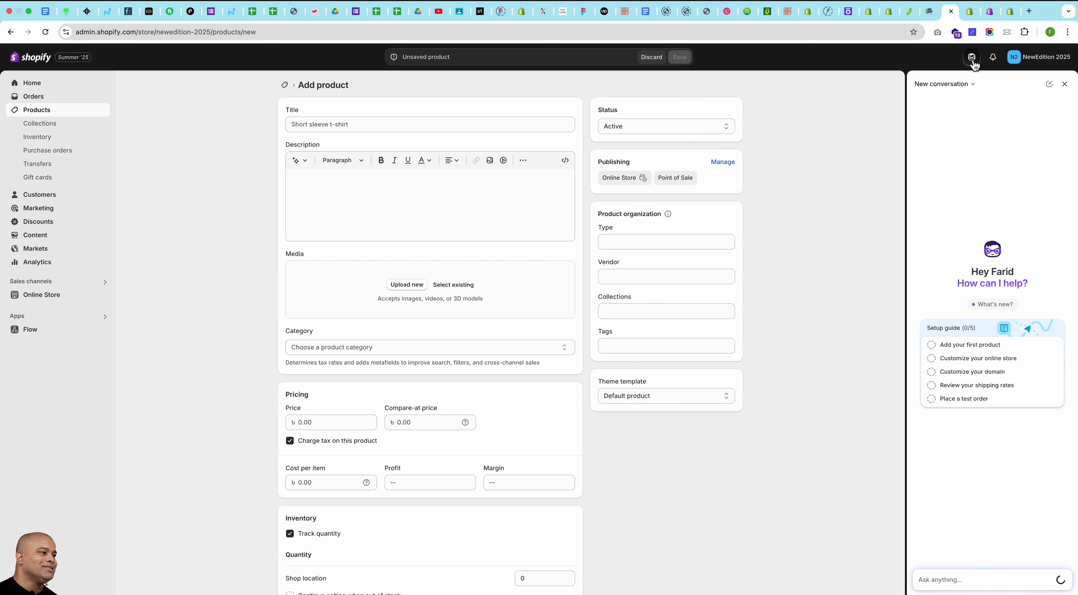
pyautogui.click(975, 346)
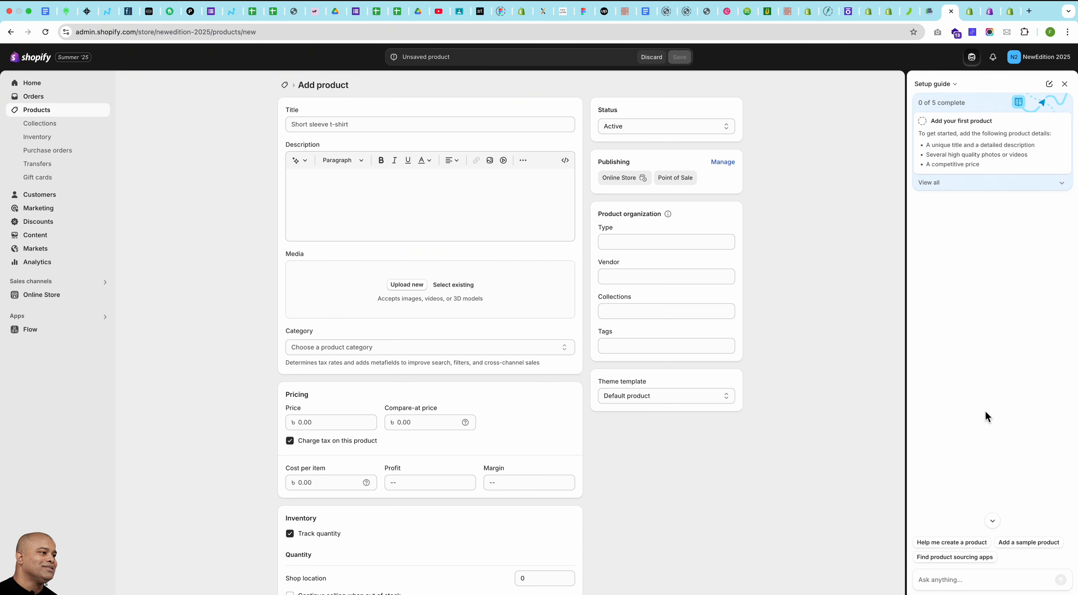
pyautogui.click(967, 544)
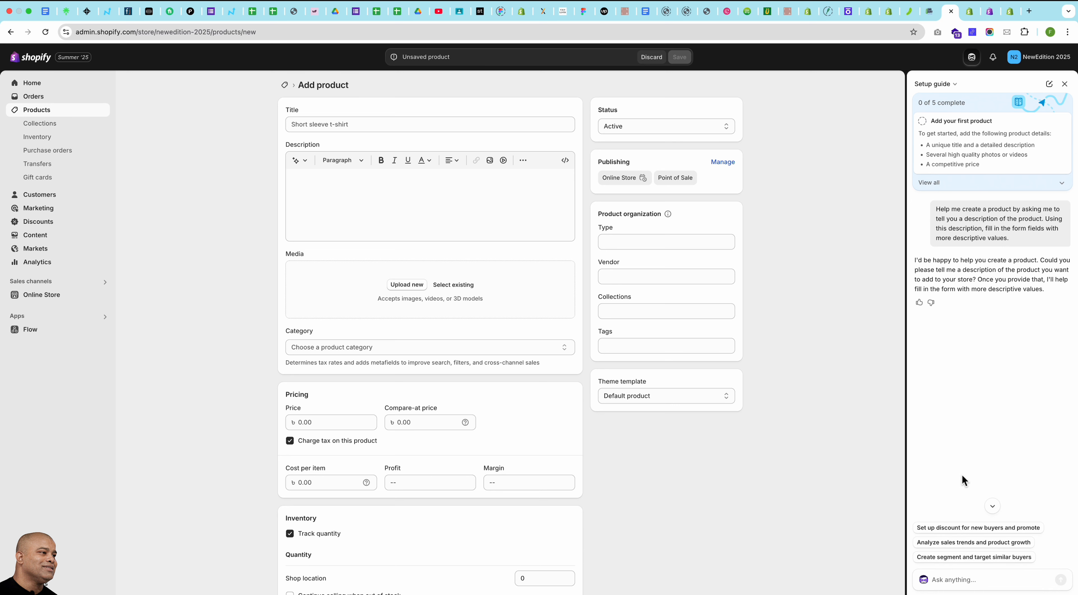
# Send the assistant the prompt "Create a sample product including image".
pyautogui.click(969, 581)
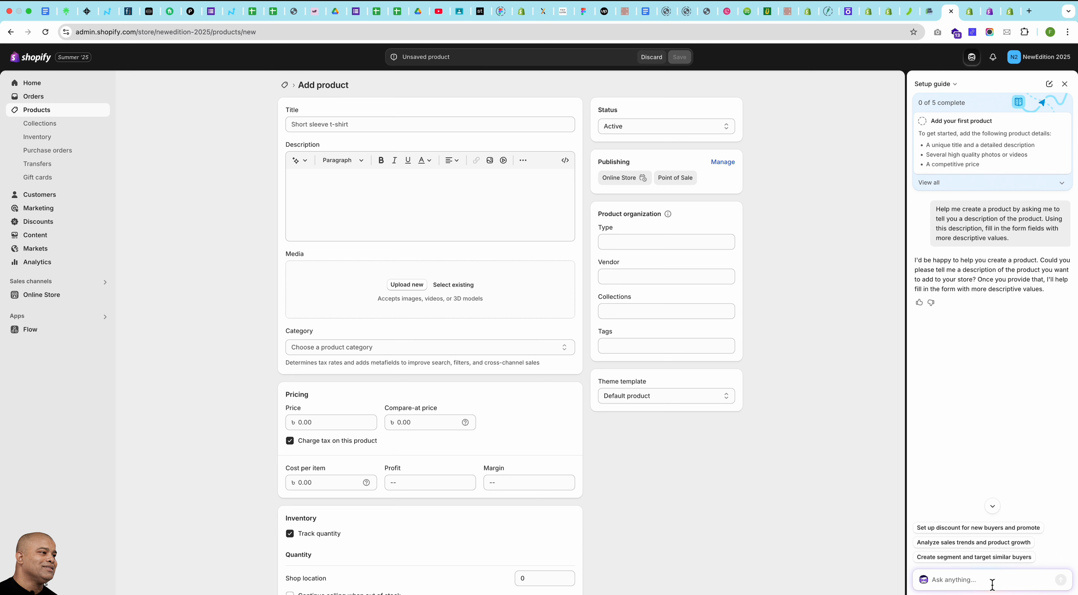
pyautogui.write('Create a sample product including')
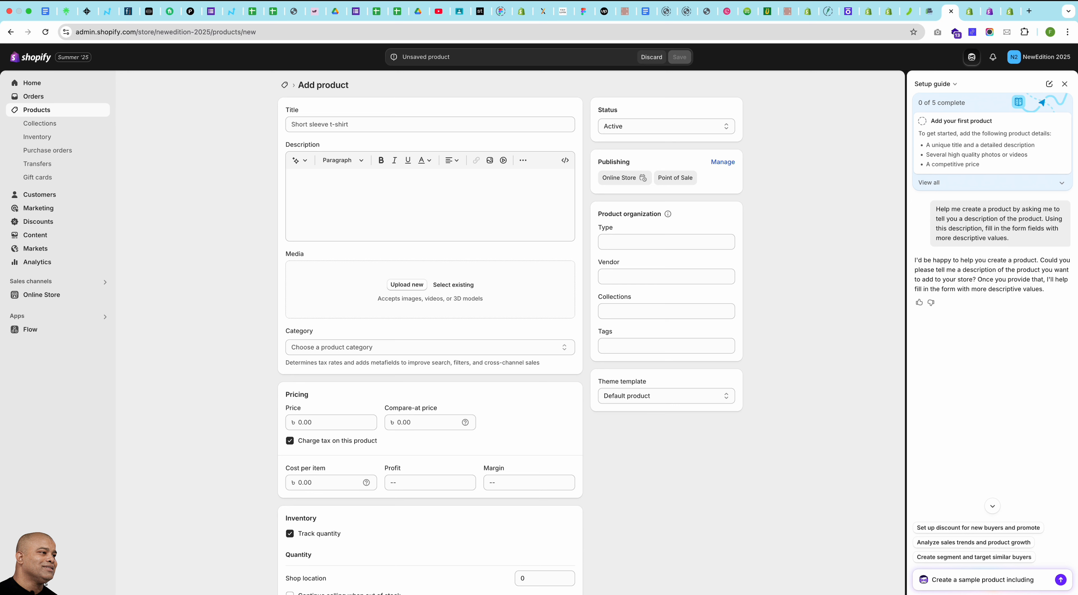
pyautogui.write('e')
pyautogui.press('Return')
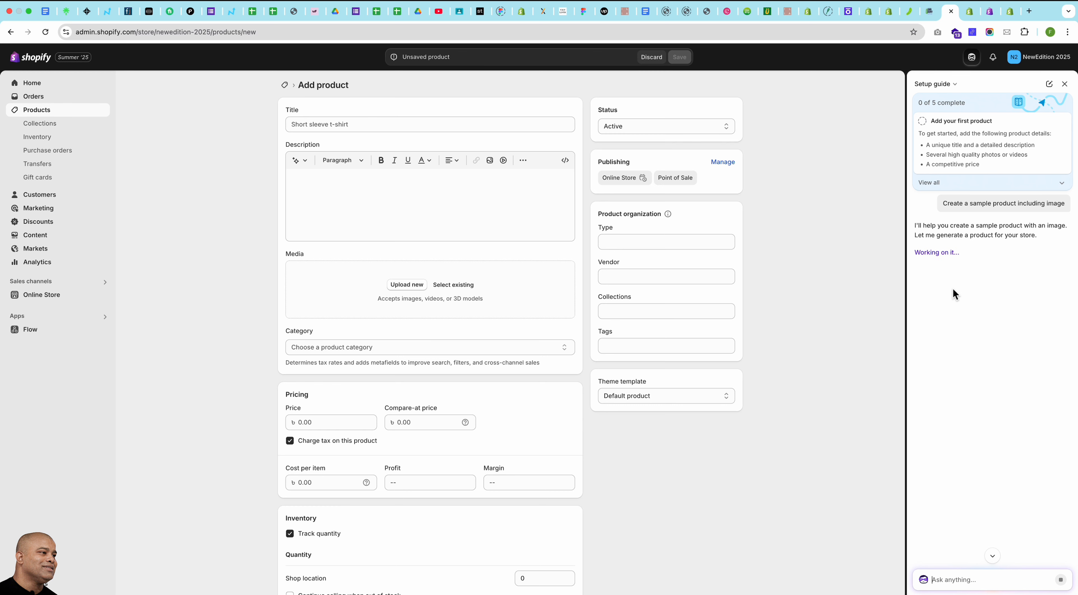
# Look through the Horizons theme collection again, including Pitch, Ritual, Atelier and Heritage, and return to the product form.
pyautogui.hotkey('ctrl', 'Tab')
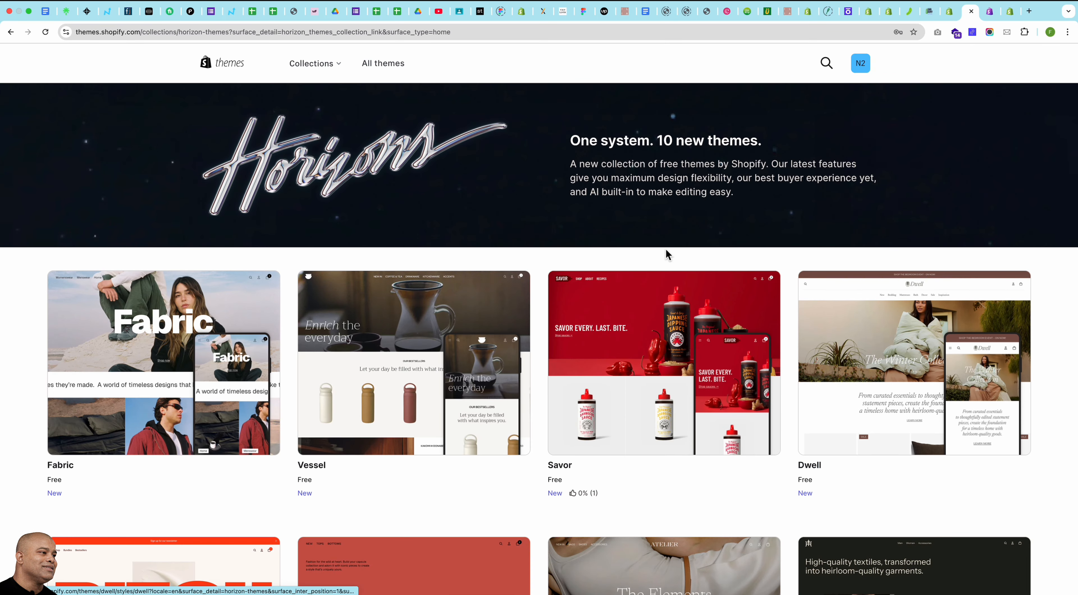
pyautogui.scroll(-5, 666, 250)
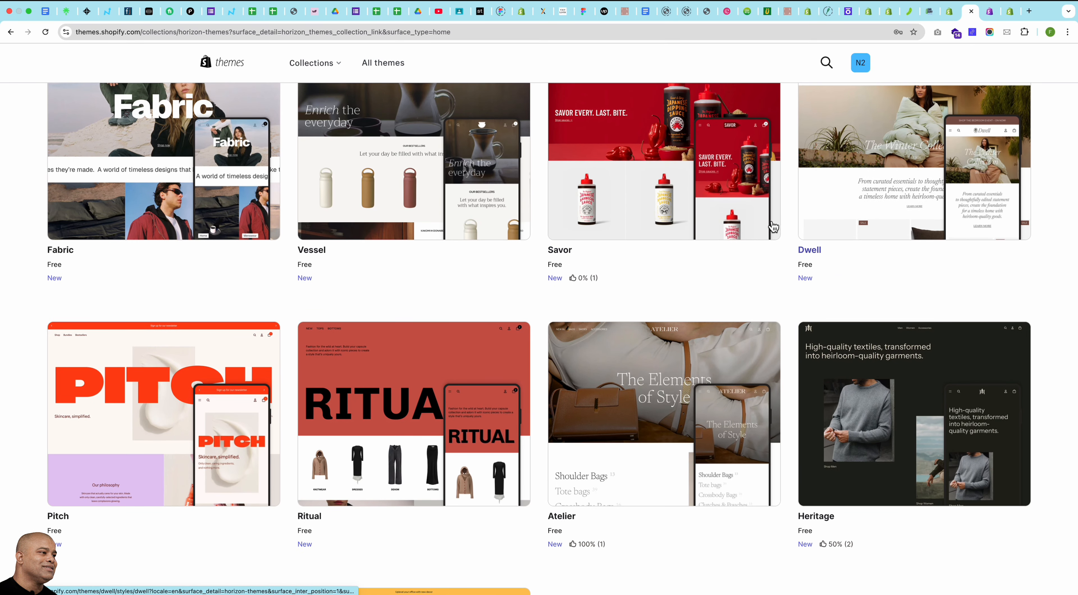
pyautogui.scroll(-2, 679, 226)
pyautogui.scroll(-3, 678, 226)
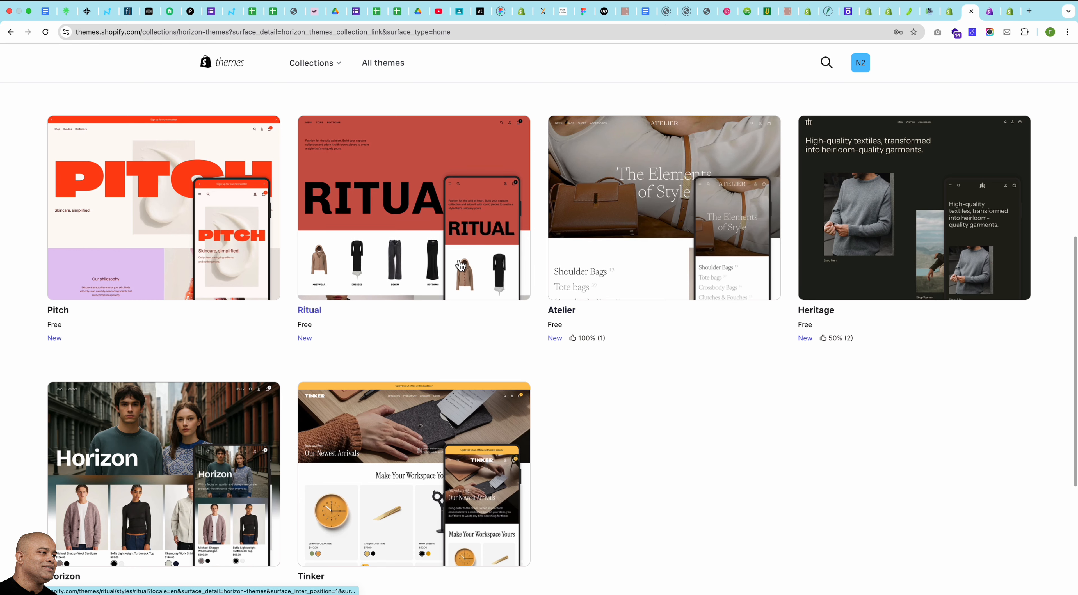
pyautogui.hotkey('ctrl', 'Tab')
pyautogui.hotkey('ctrl', 'Tab')
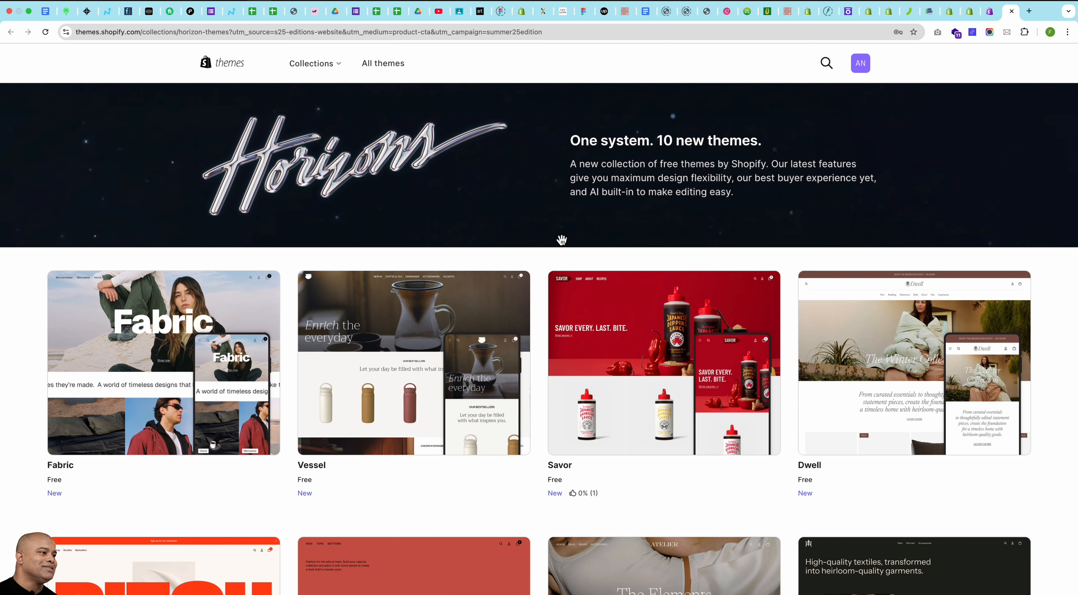
pyautogui.hotkey('ctrl', 'shift', 'Tab')
pyautogui.hotkey('ctrl', 'shift', 'Tab')
pyautogui.hotkey('ctrl', 'shift', 'Tab')
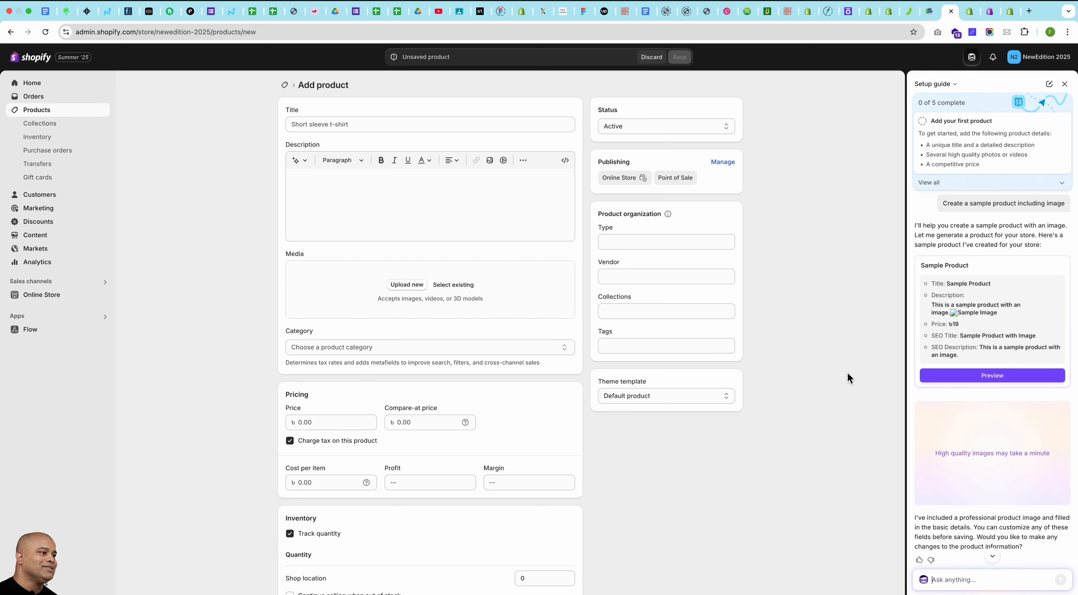
# Fill the product form with the assistant's generated sample product and set its compare-at price to 23.
pyautogui.click(996, 378)
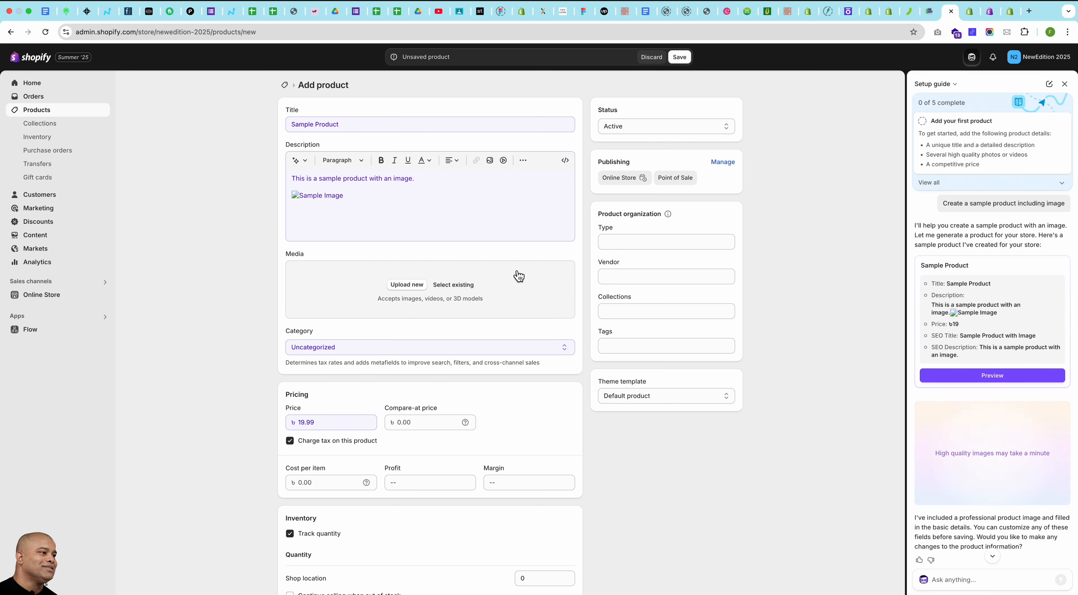
pyautogui.click(418, 423)
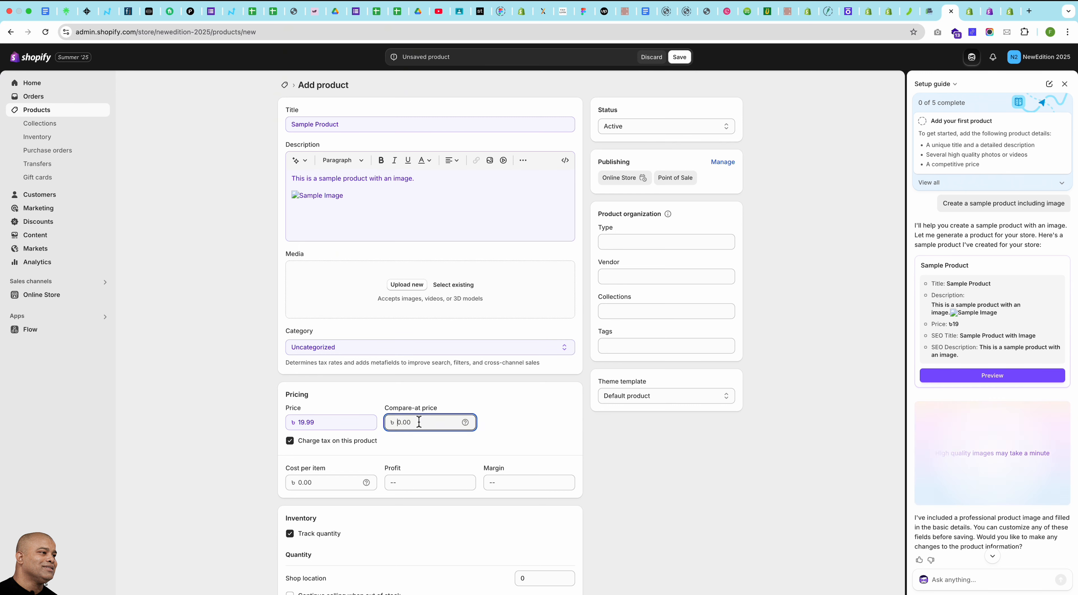
pyautogui.write('23')
pyautogui.click(720, 470)
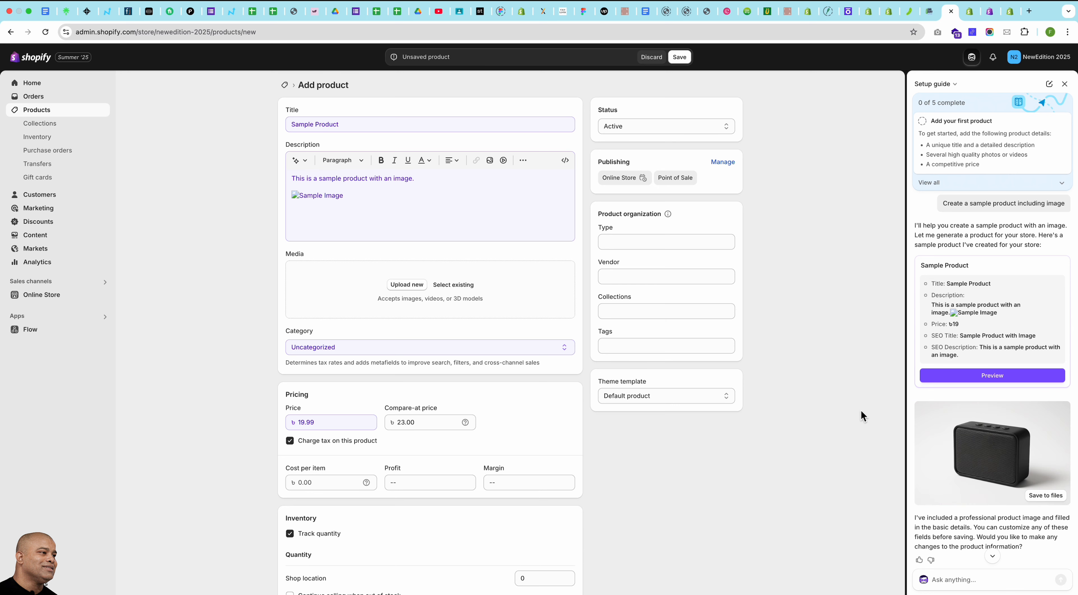
# Save the assistant's generated speaker image to the store files and add it to the sample product's media.
pyautogui.click(1051, 498)
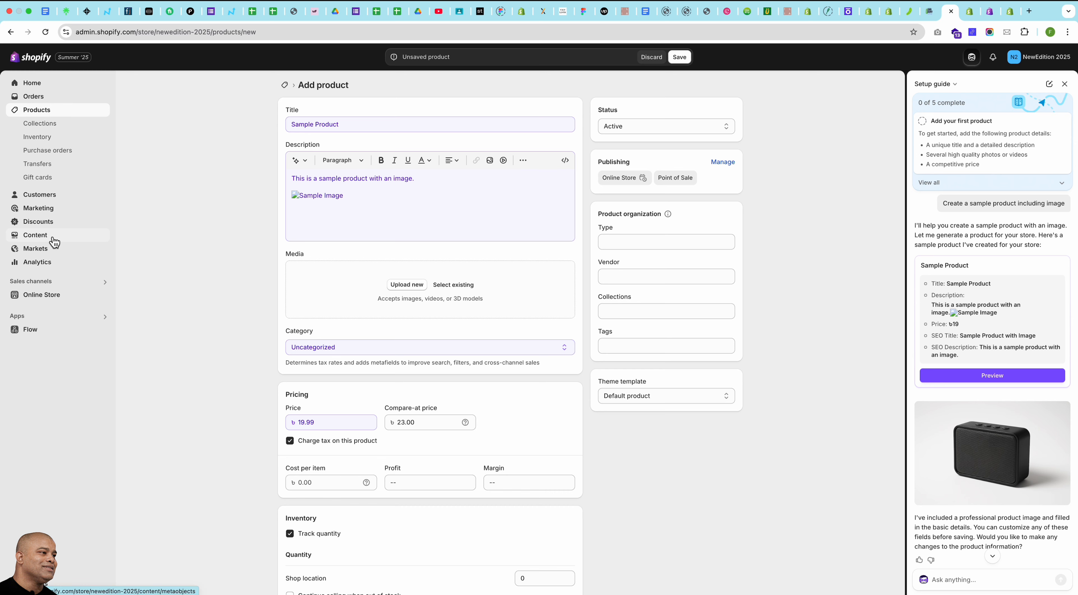
pyautogui.click(462, 287)
pyautogui.click(339, 293)
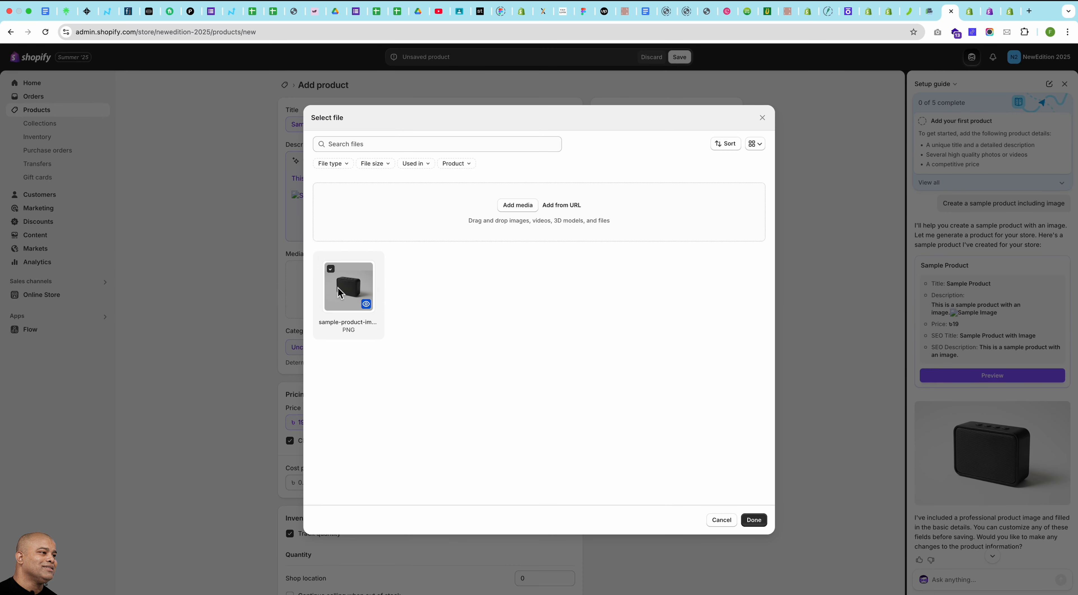
pyautogui.click(754, 520)
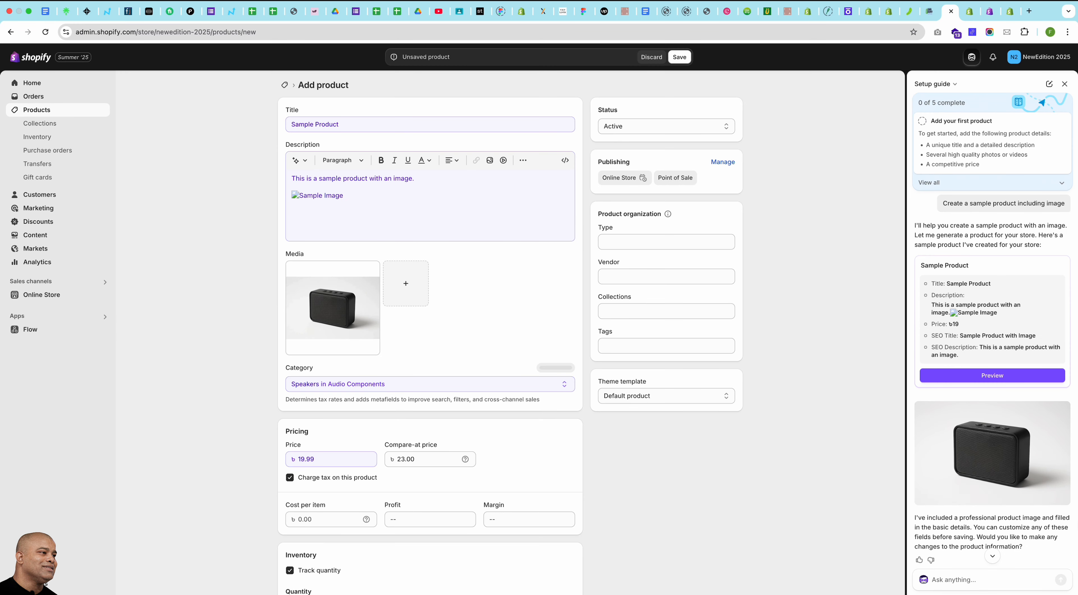
# Send the assistant the prompt "Create tishirt product information and images".
pyautogui.moveTo(962, 477)
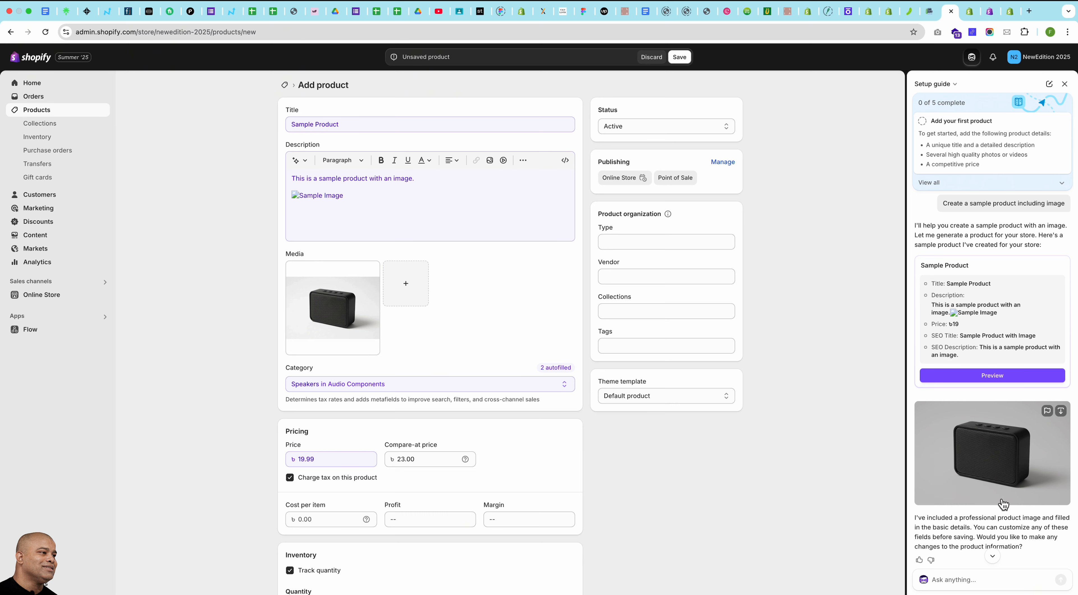
pyautogui.click(970, 582)
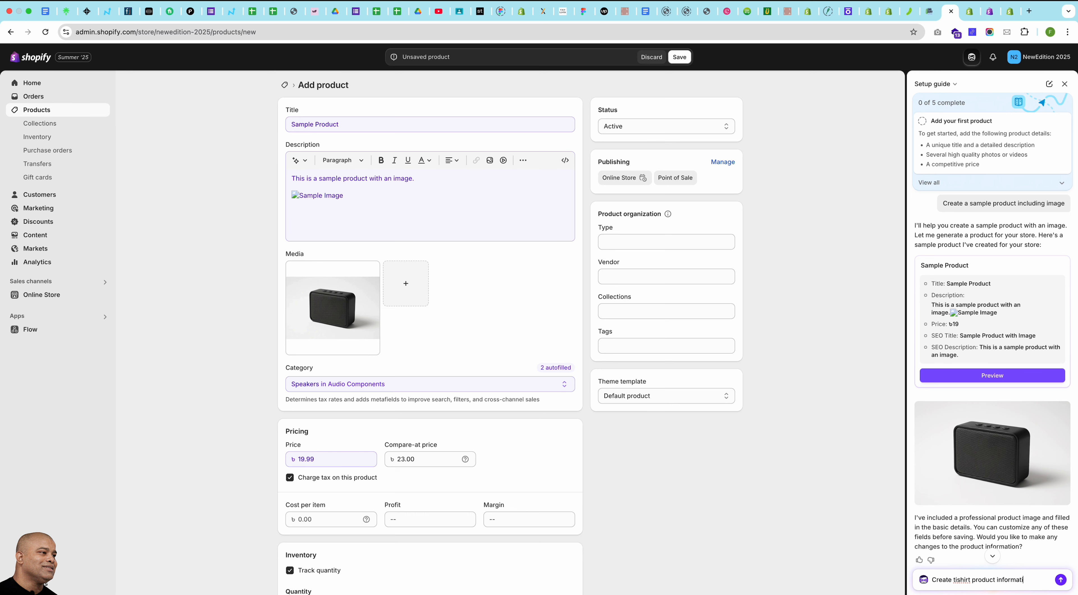
pyautogui.write('images')
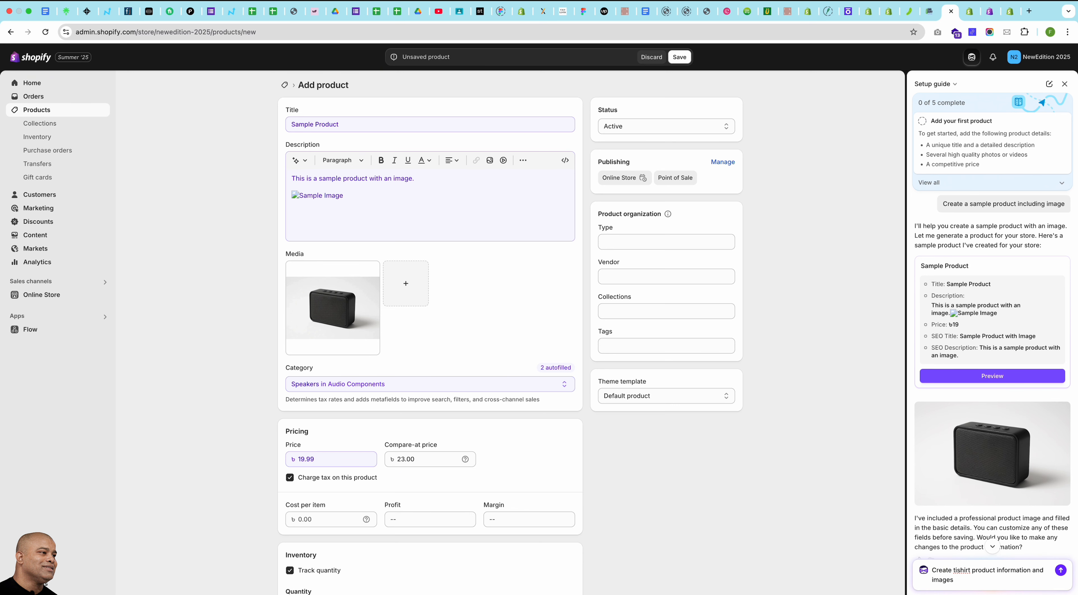
pyautogui.press('Return')
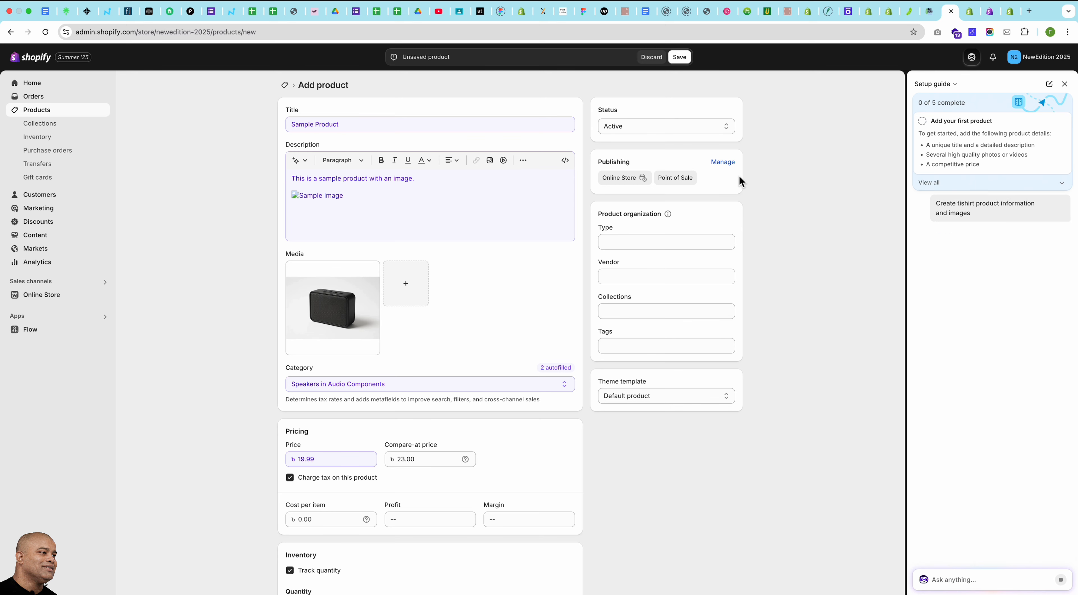
# Assign the sample product to the Home page collection and save it.
pyautogui.scroll(4, 906, 188)
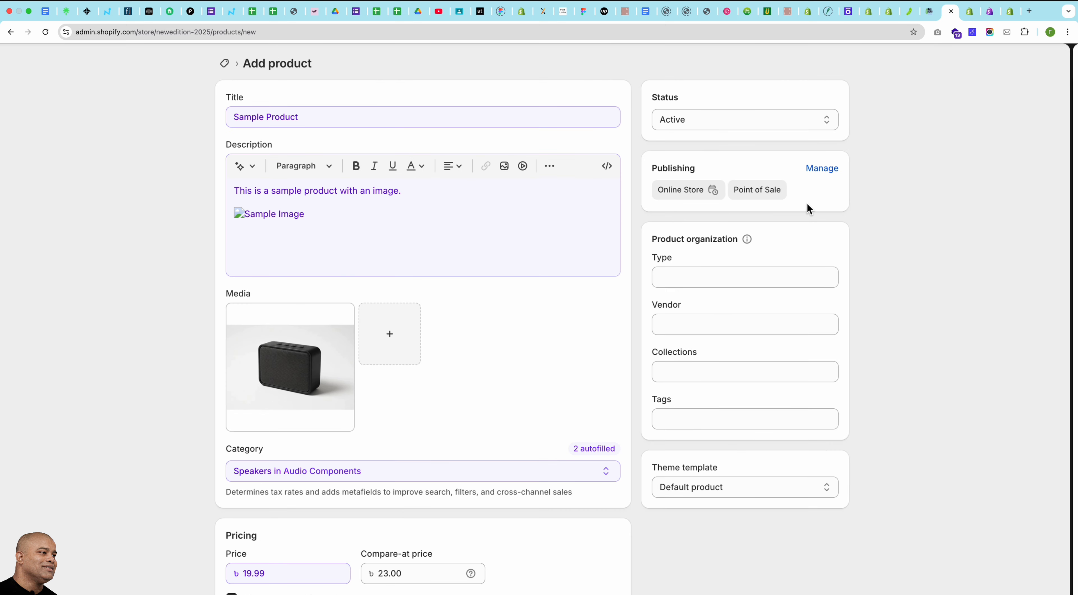
pyautogui.scroll(-4, 807, 203)
pyautogui.click(681, 58)
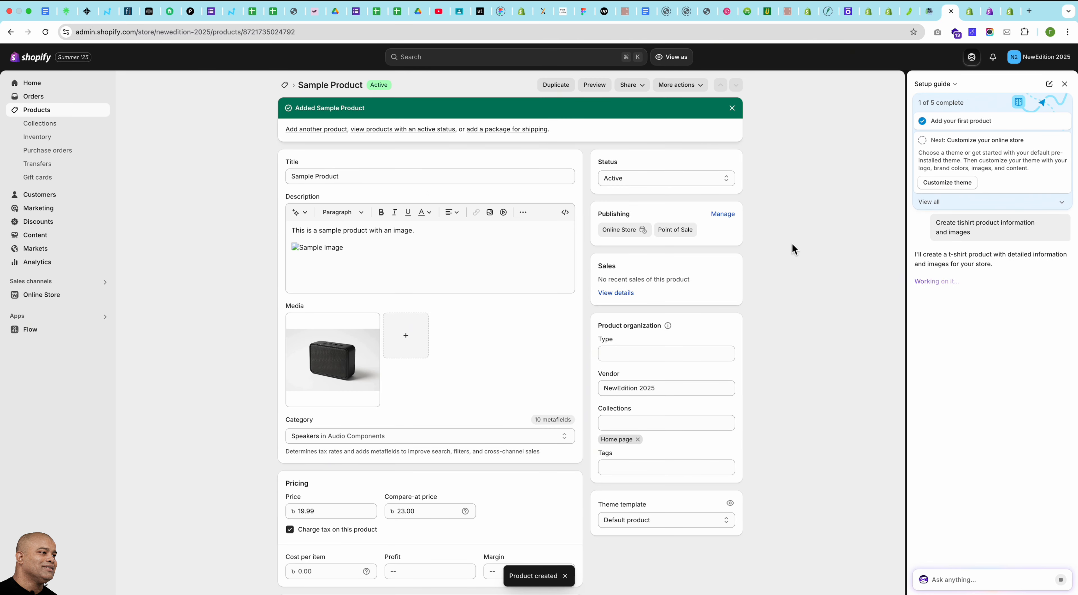
# Fill a new product form with the assistant's generated T-Shirt product and look over its generated images.
pyautogui.scroll(10, 1067, 249)
pyautogui.scroll(-10, 1067, 250)
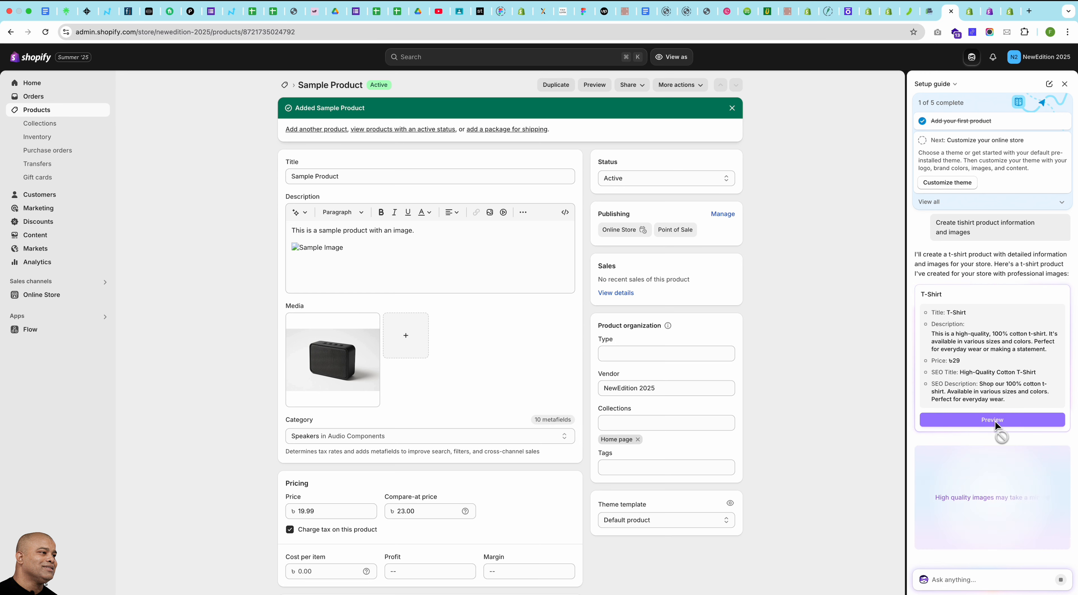
pyautogui.click(1003, 426)
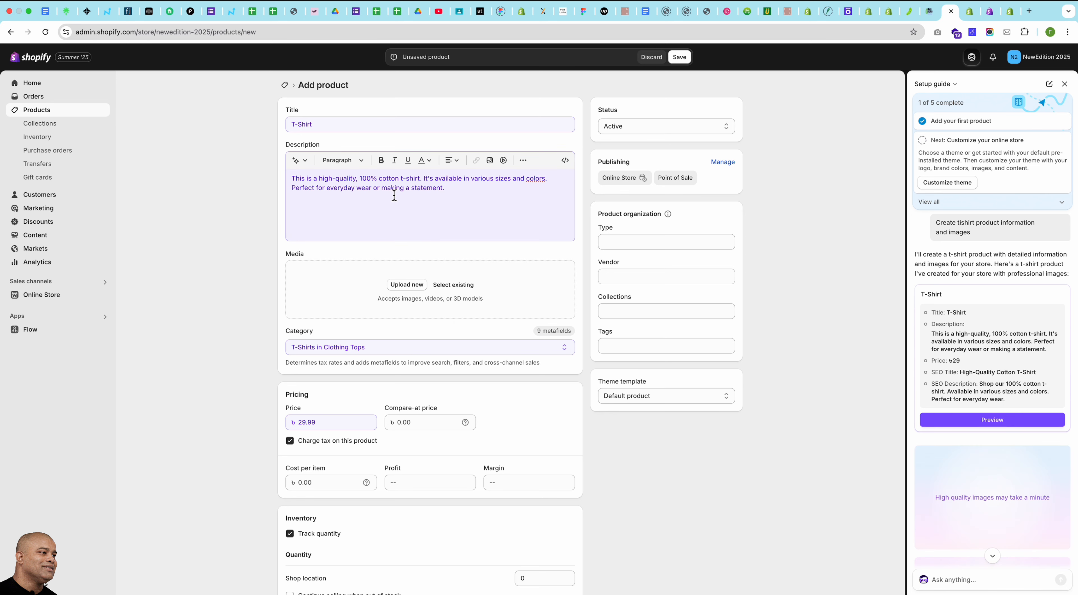
pyautogui.scroll(-5, 1017, 490)
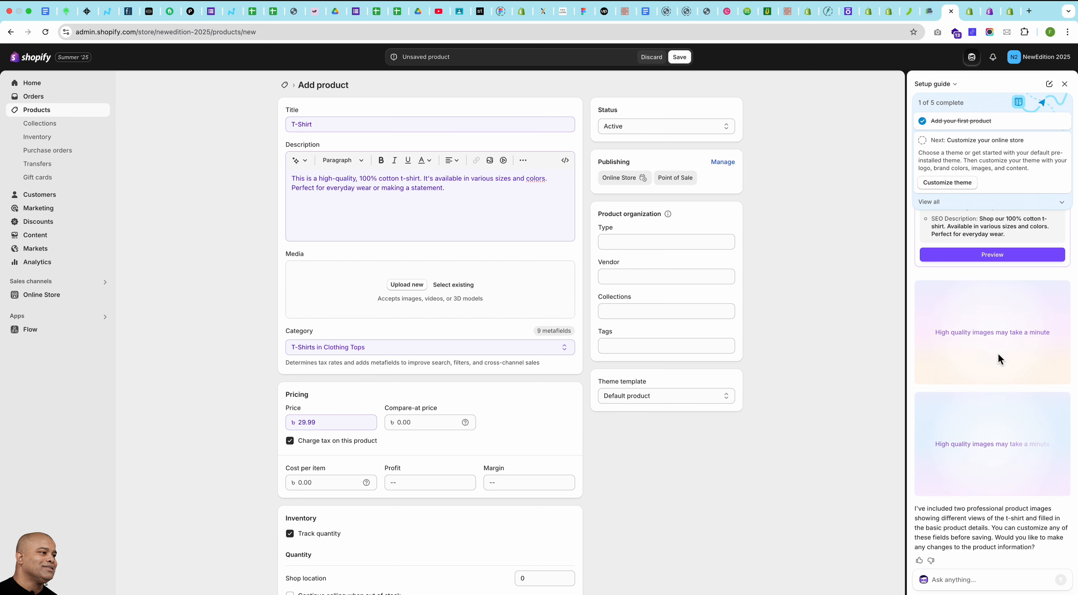
# Add the T-Shirt product to the Home page collection.
pyautogui.click(632, 312)
pyautogui.click(638, 333)
pyautogui.click(772, 366)
pyautogui.click(632, 354)
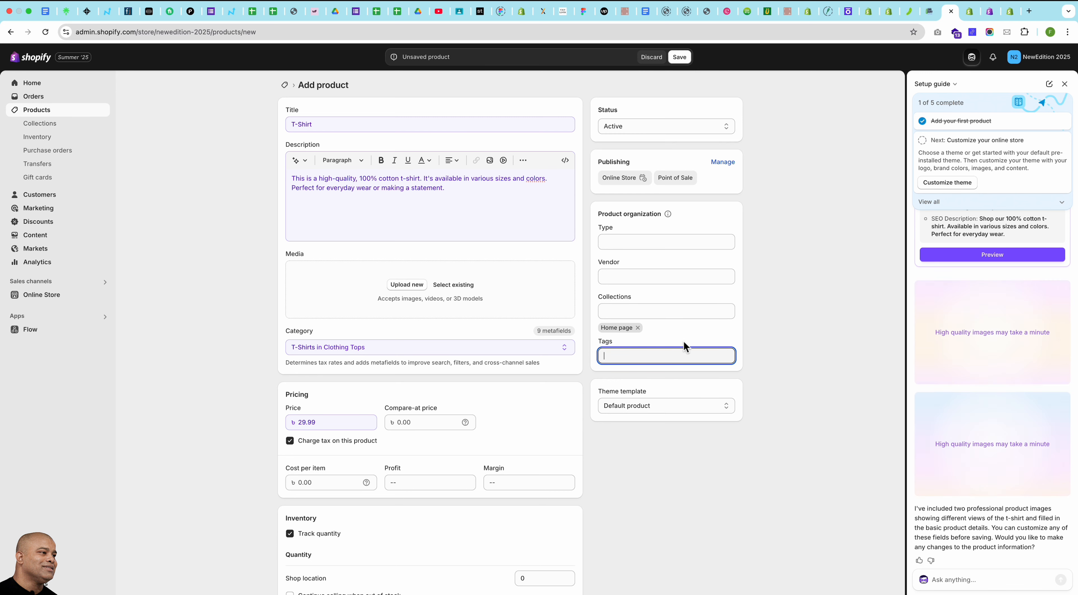
pyautogui.click(819, 347)
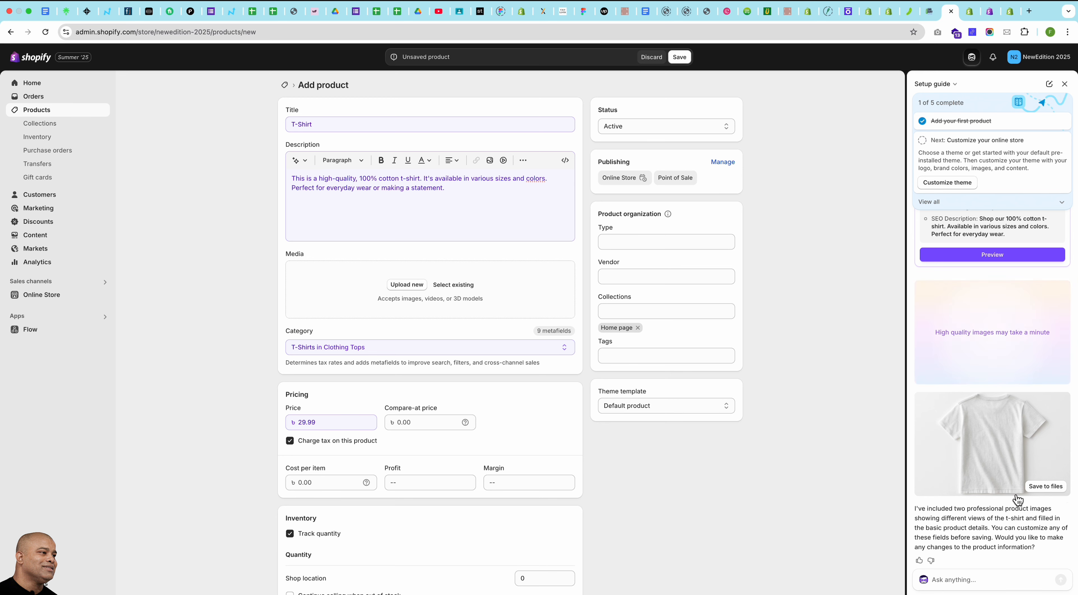
# Save both generated T-shirt images to the store files and add t-shirt-front-view and t-shirt-detail-view to the product's media.
pyautogui.click(1039, 485)
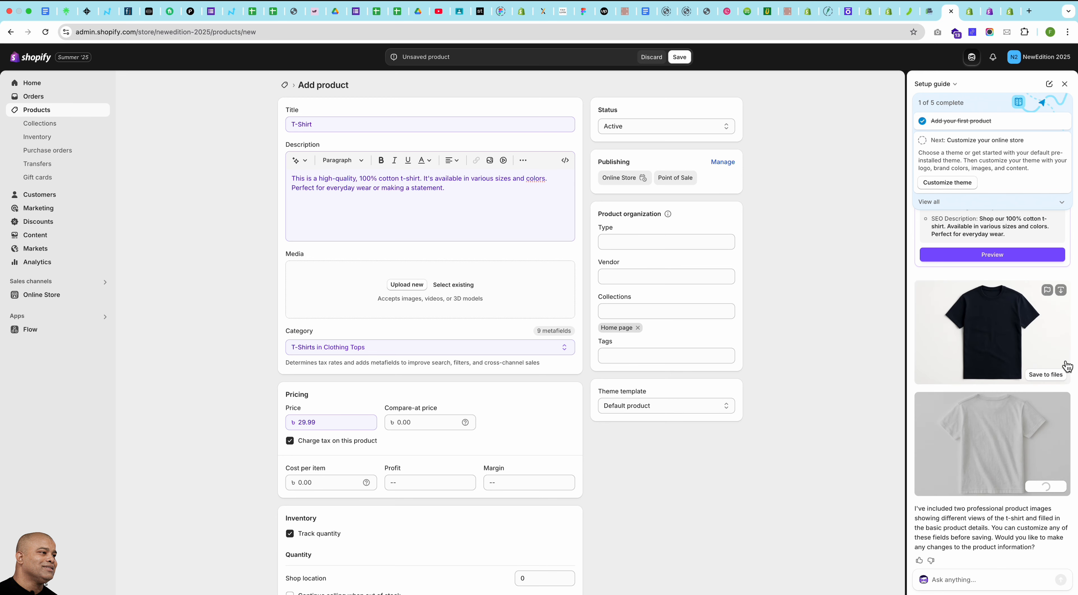
pyautogui.click(1048, 375)
pyautogui.click(458, 286)
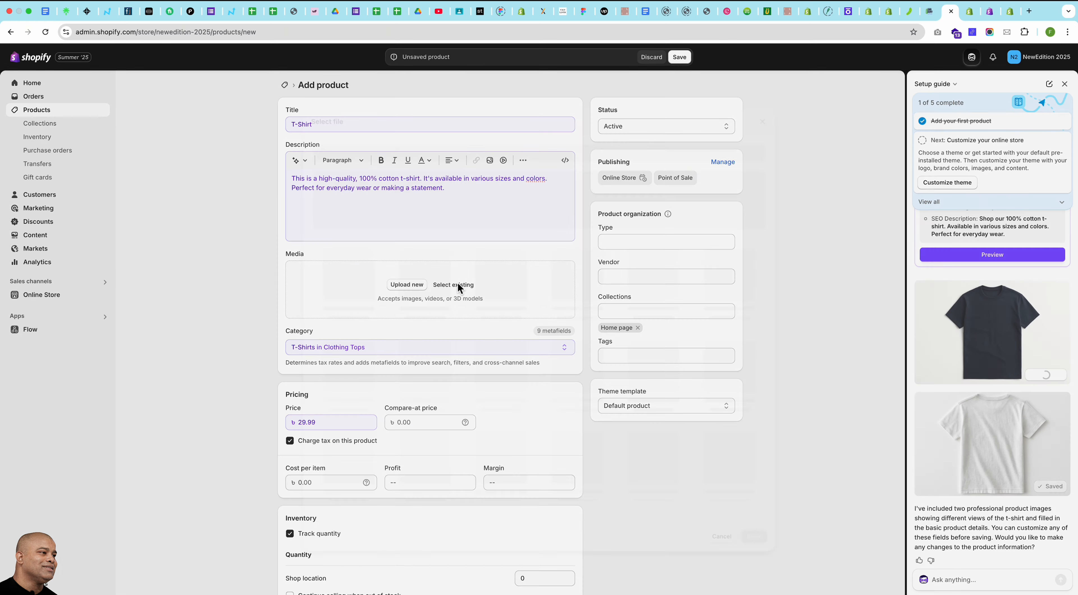
pyautogui.click(344, 282)
pyautogui.click(425, 286)
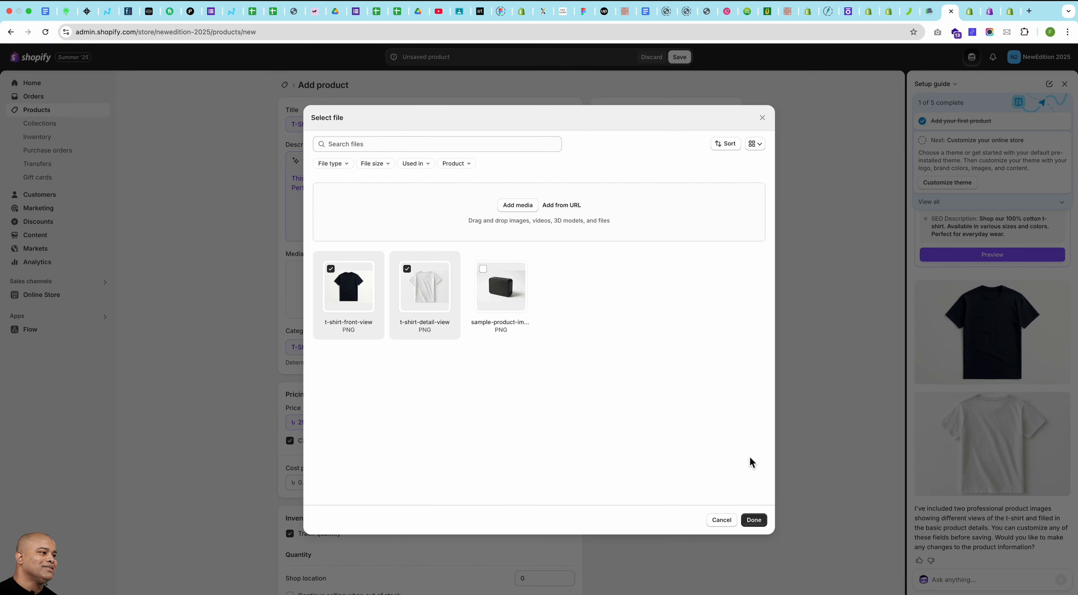
pyautogui.click(754, 520)
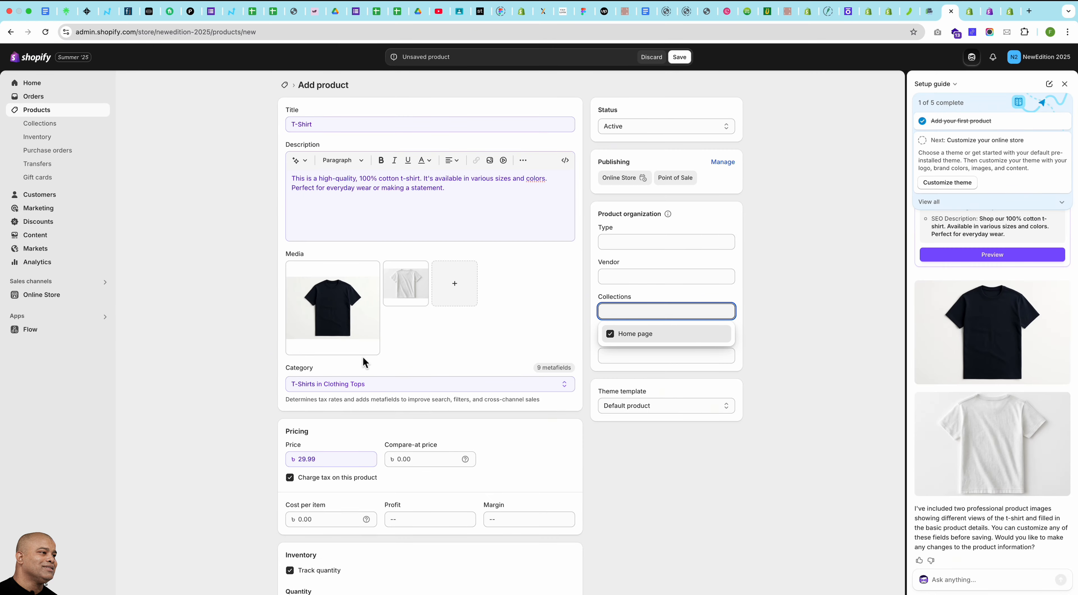
# Review the T-Shirt product's pricing, inventory, shipping and category metafields, and save the product.
pyautogui.scroll(-3, 376, 335)
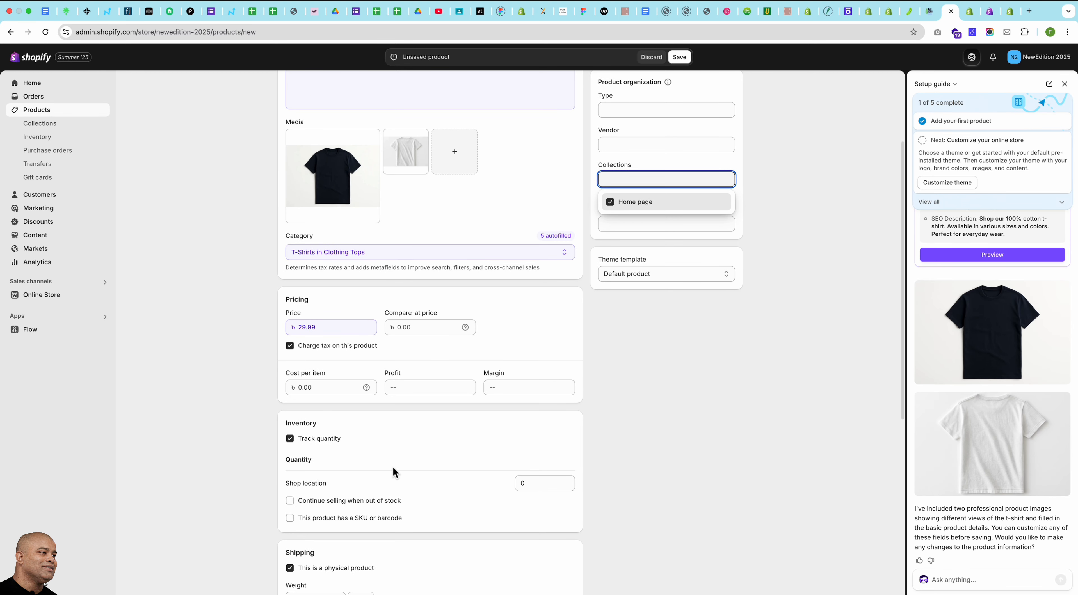
pyautogui.scroll(-5, 404, 464)
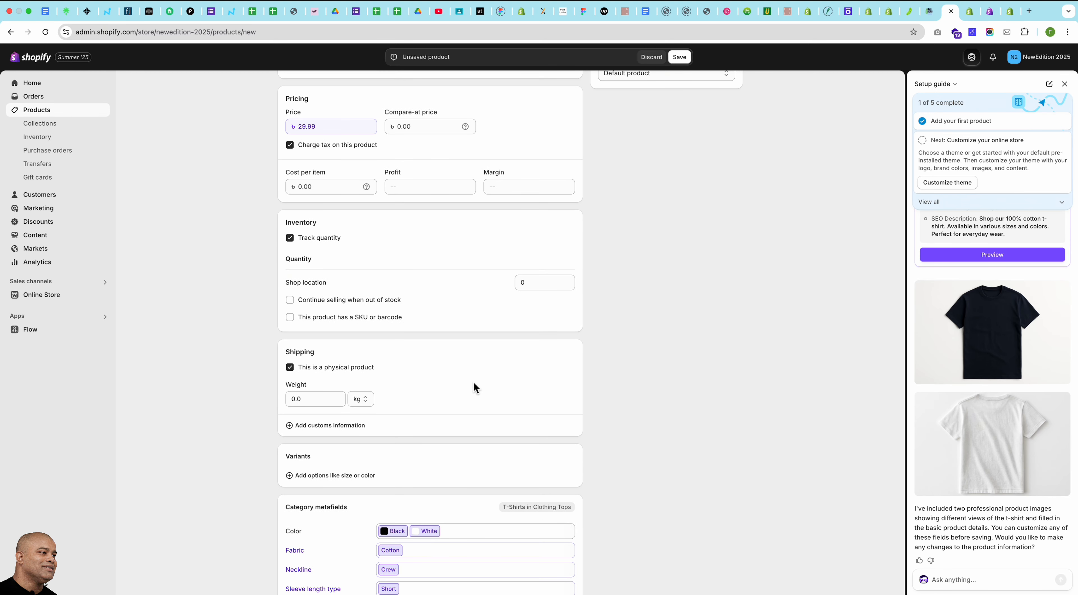
pyautogui.scroll(-3, 474, 387)
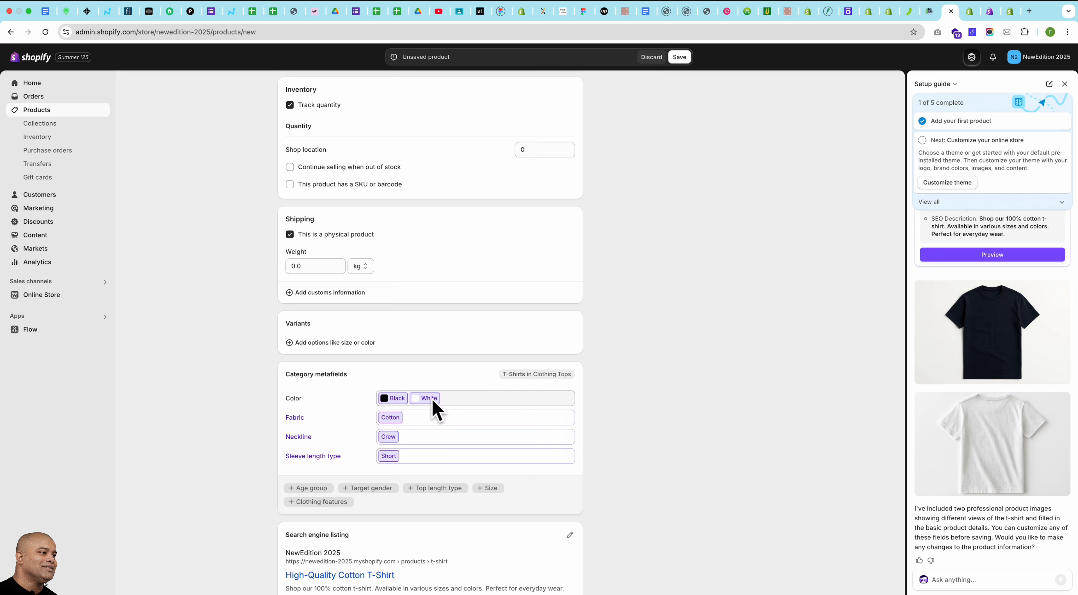
pyautogui.scroll(10, 380, 354)
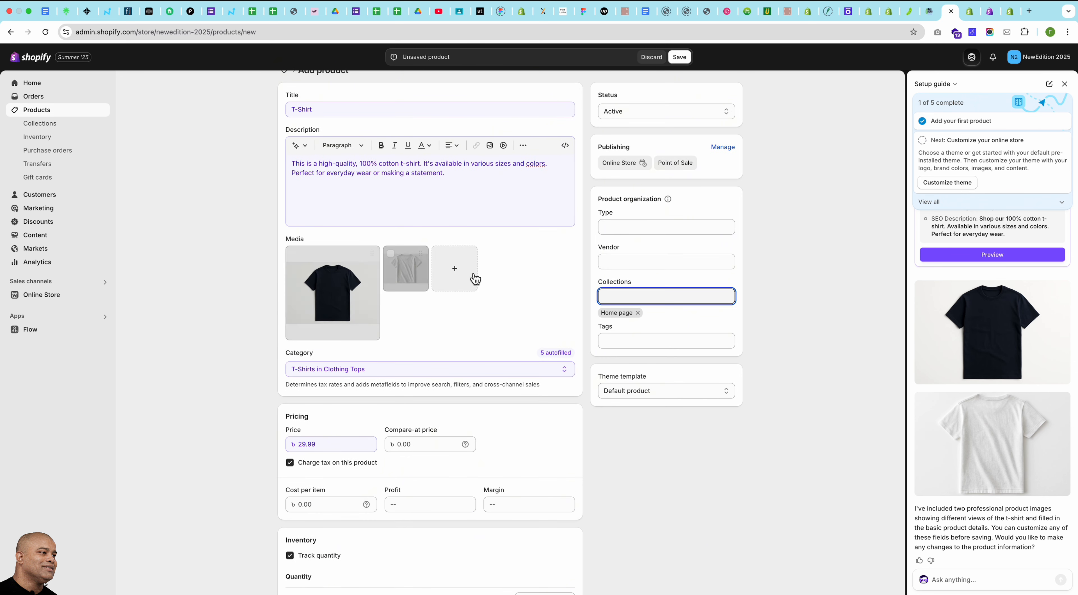
pyautogui.click(689, 60)
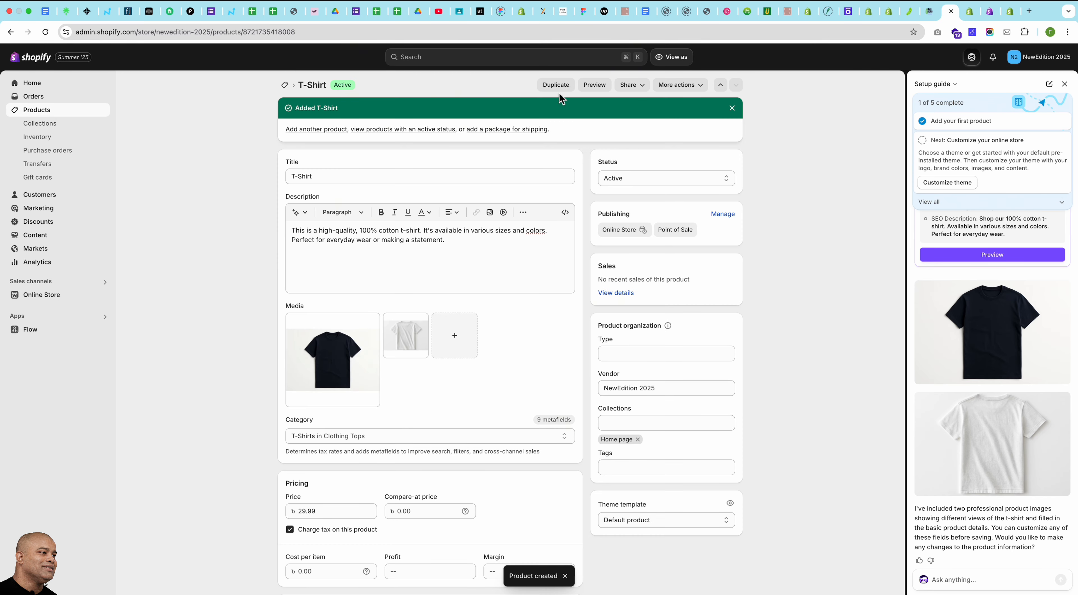
# Duplicate the T-Shirt product as "T-Shirt (Copy)" with its status set as active.
pyautogui.click(557, 86)
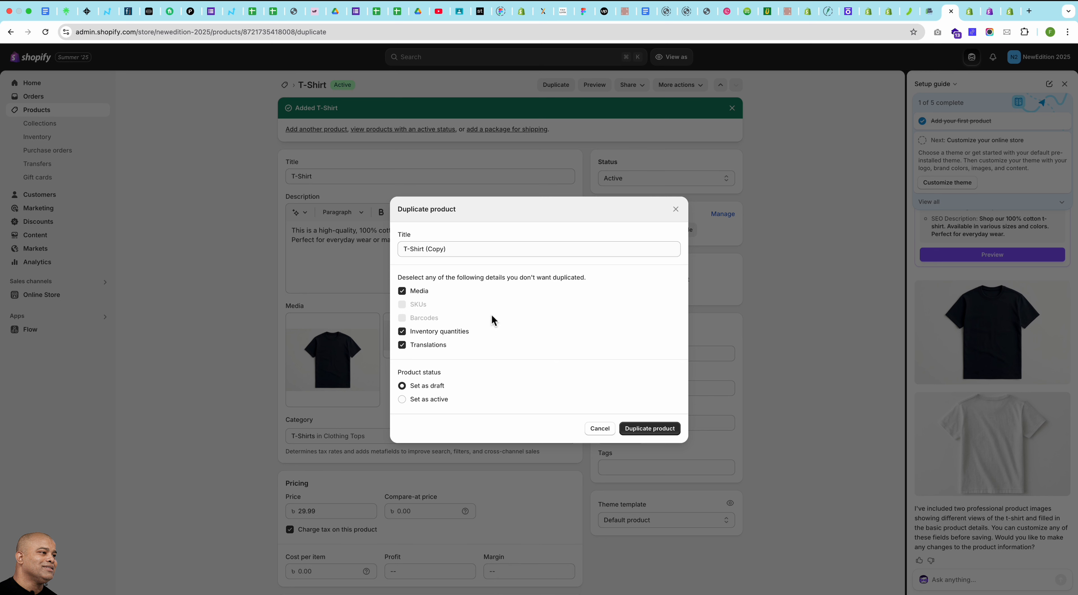
pyautogui.click(426, 400)
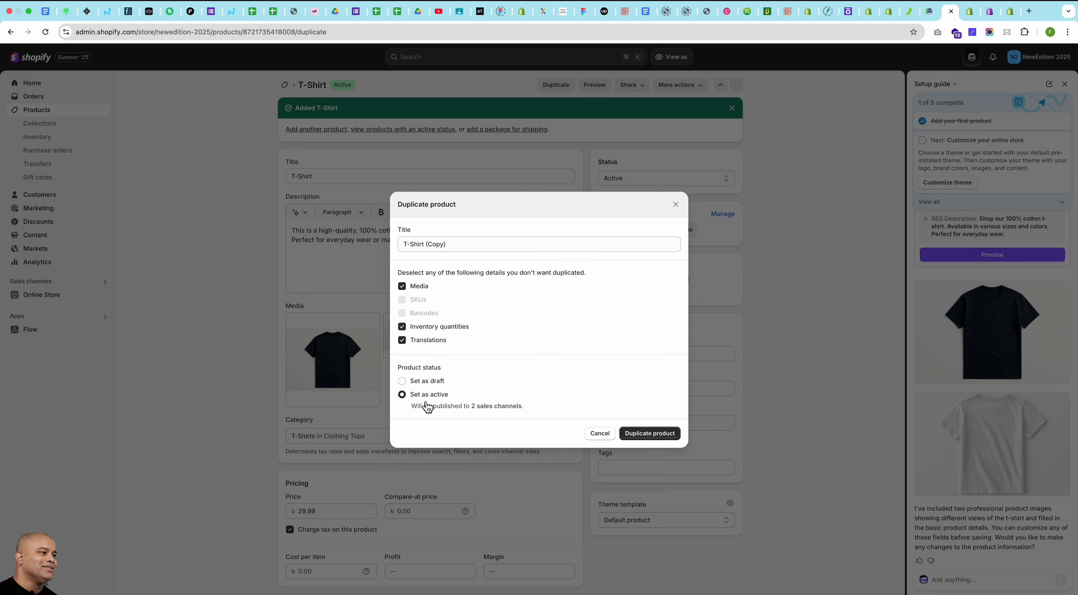
pyautogui.click(646, 432)
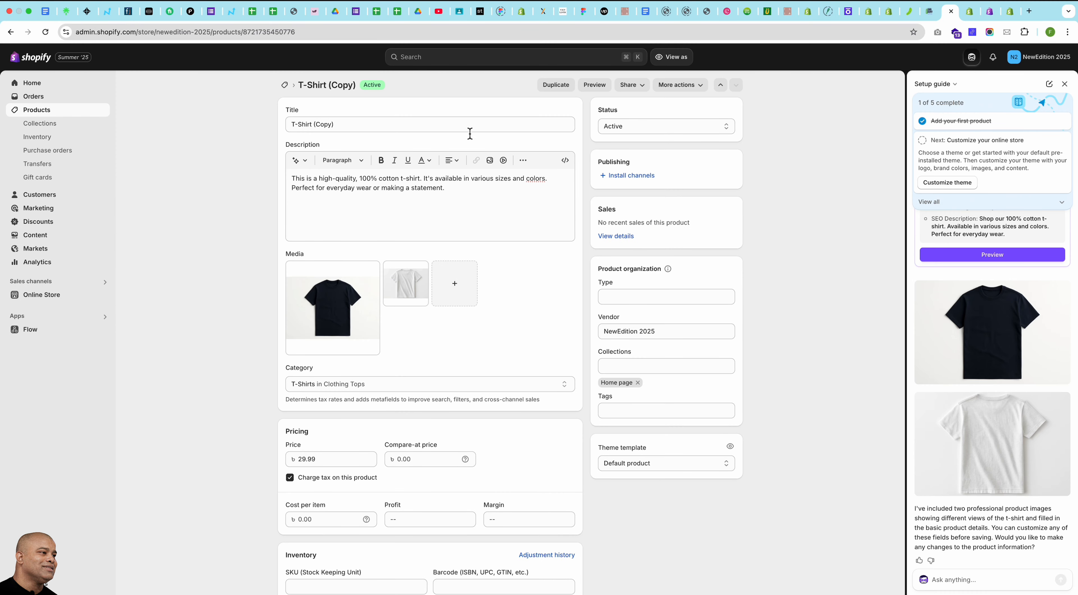
# Duplicate the copy as "T-Shirt (Copy) (Copy)" with active status and return to the product list.
pyautogui.click(556, 85)
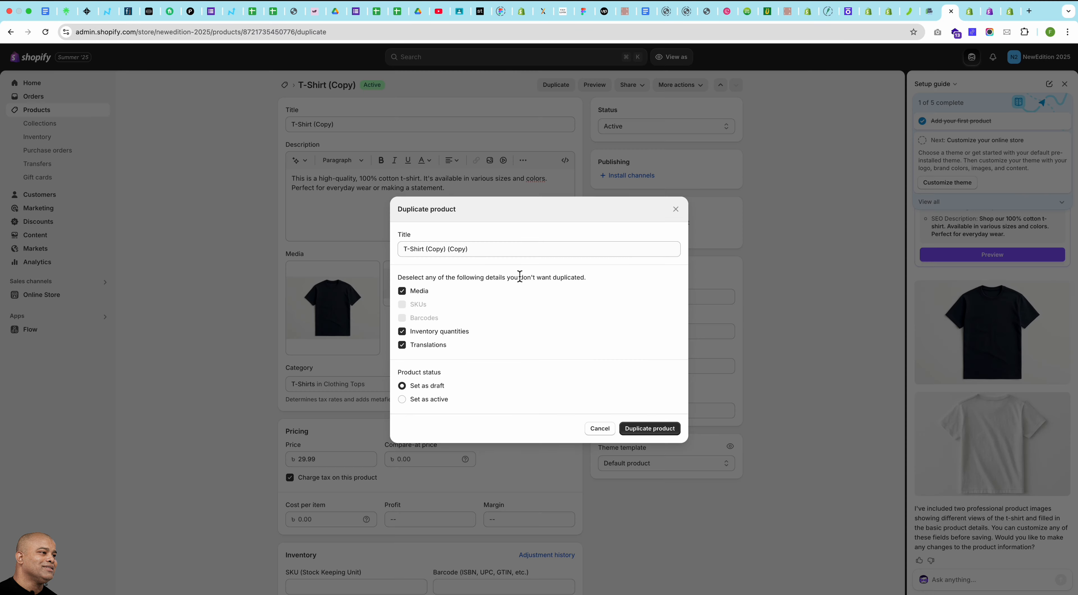
pyautogui.click(430, 401)
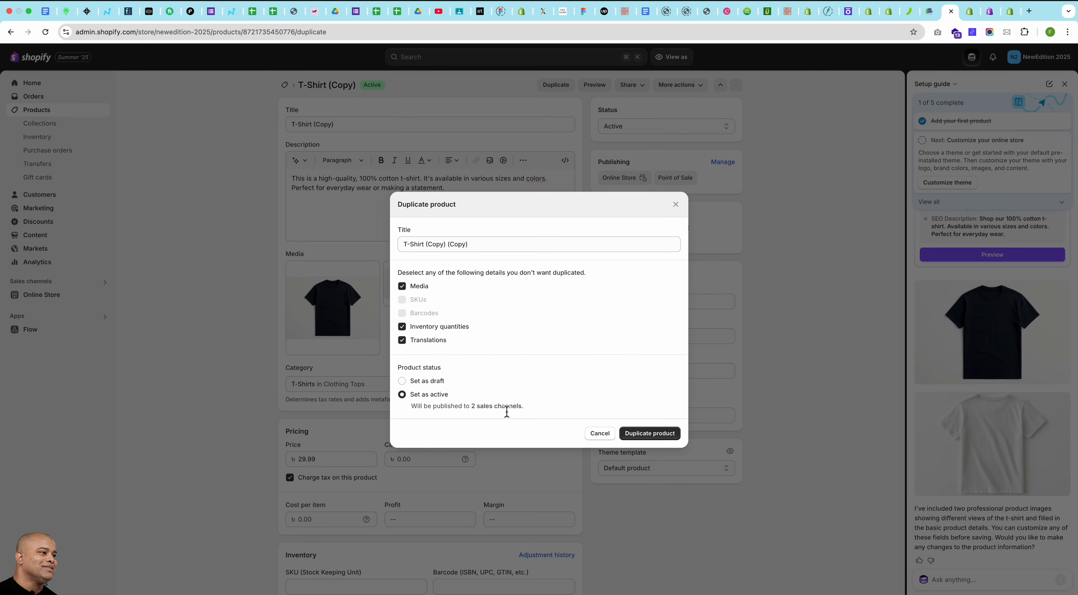
pyautogui.click(661, 435)
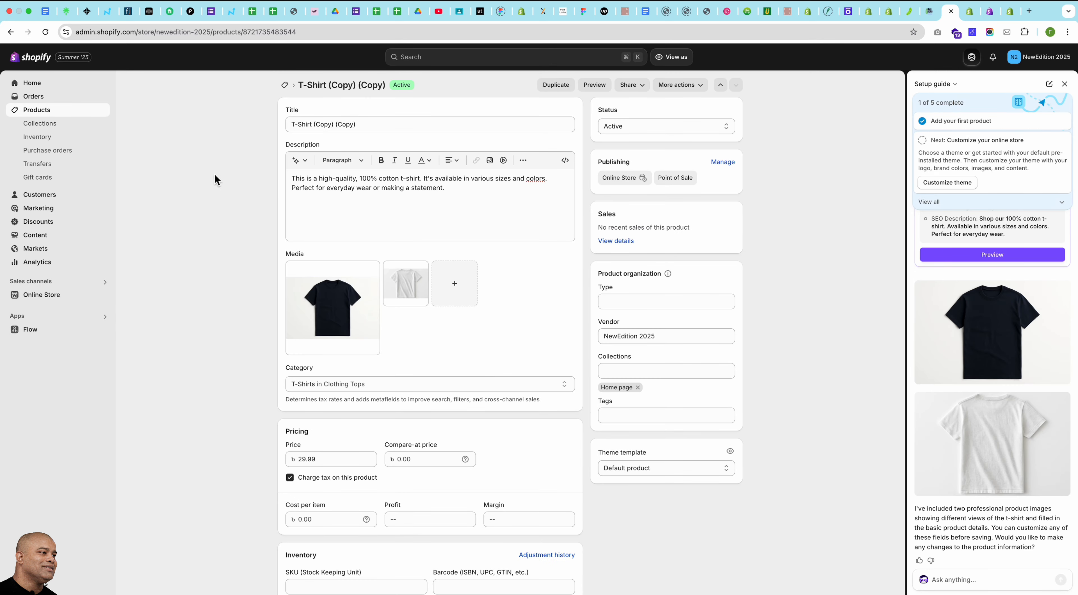
pyautogui.click(59, 116)
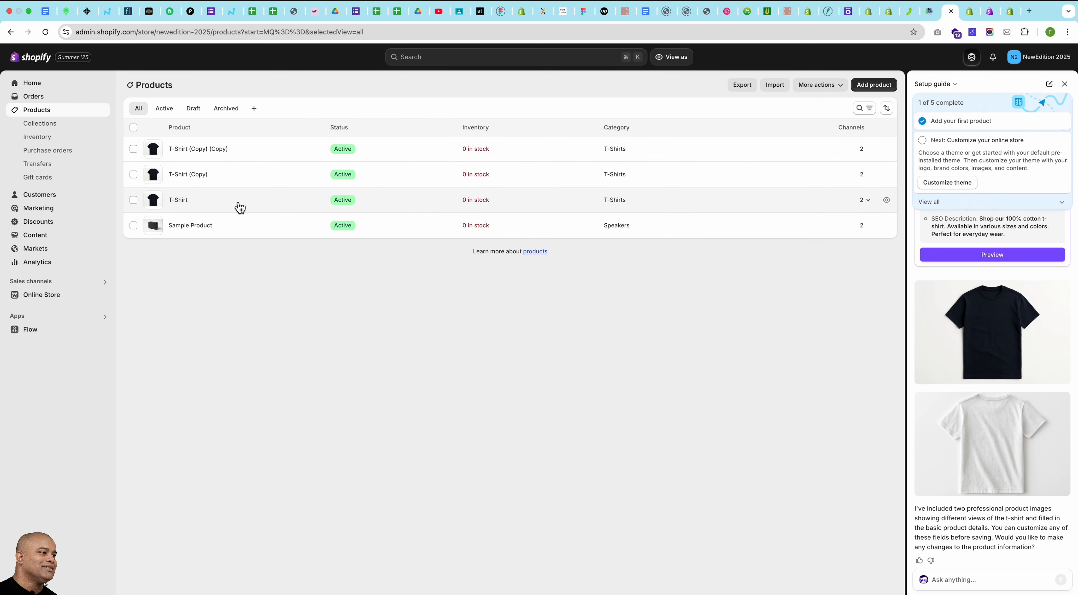
# Open the online store's themes and publish the Horizon theme in place of Dawn.
pyautogui.click(38, 296)
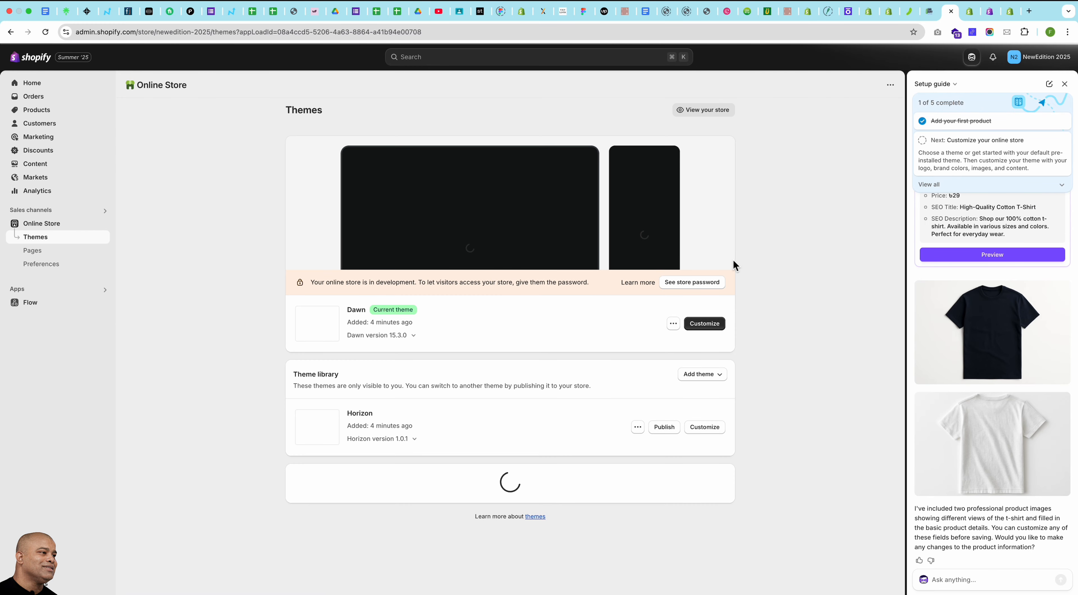
pyautogui.click(704, 324)
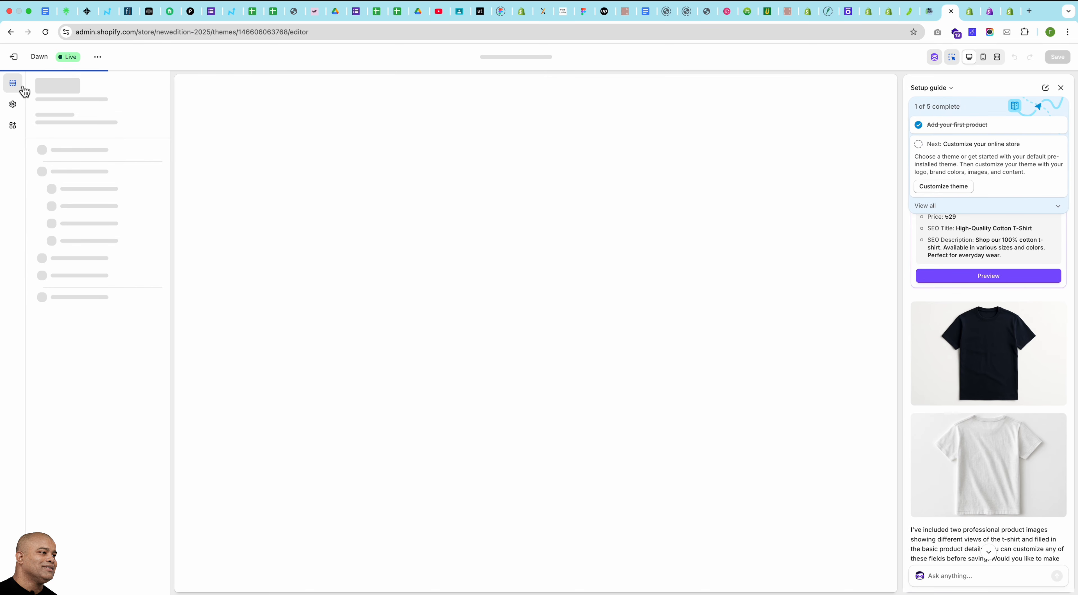
pyautogui.click(14, 57)
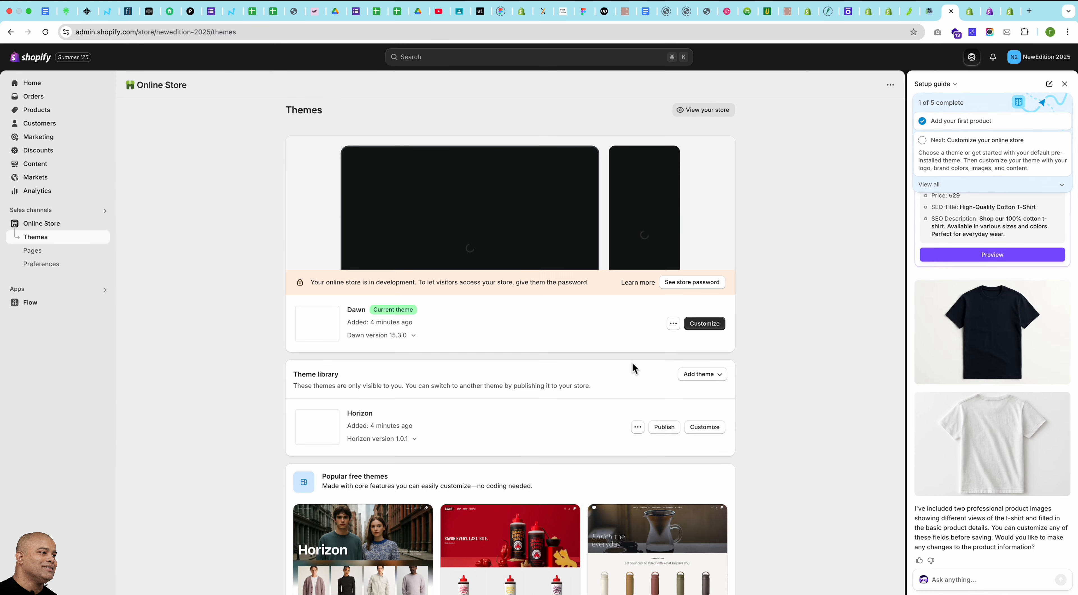
pyautogui.click(664, 427)
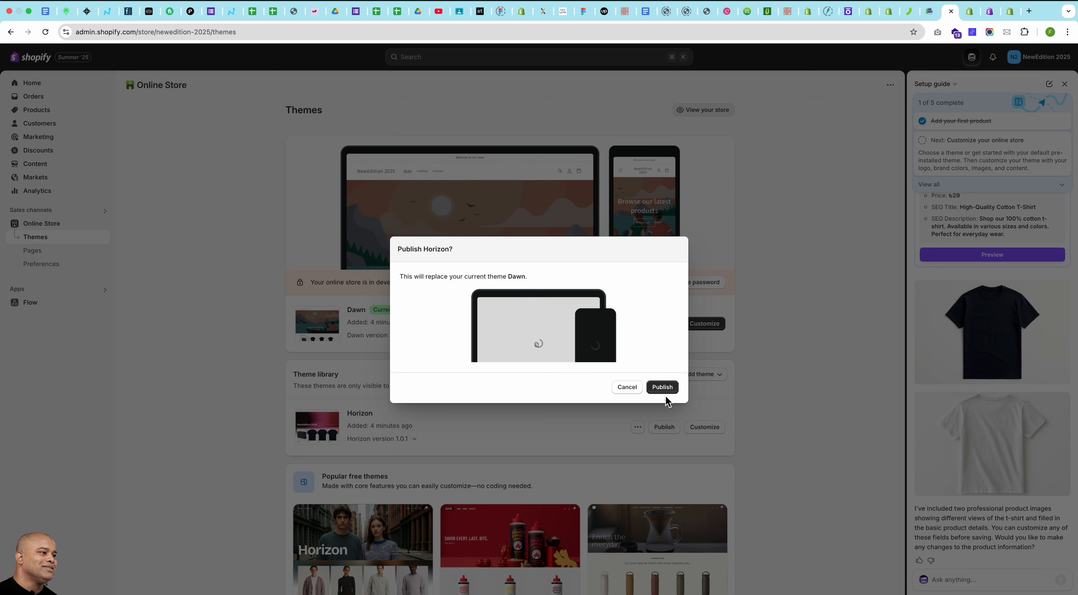
pyautogui.click(668, 389)
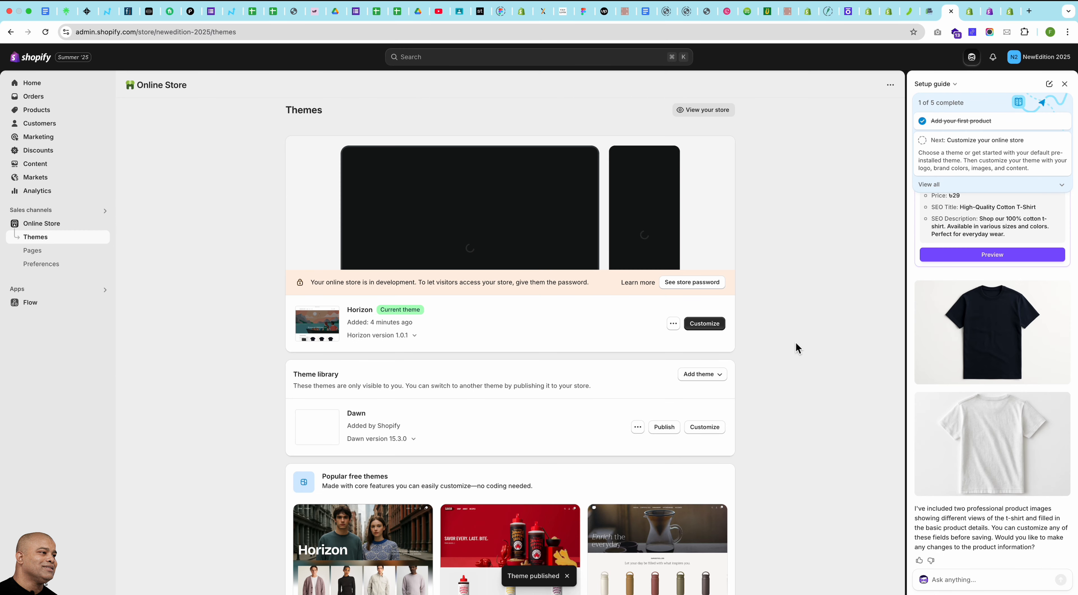
# Open the Horizon theme for customization, close the setup assistant, and preview the home page with its Hero section selected.
pyautogui.click(703, 326)
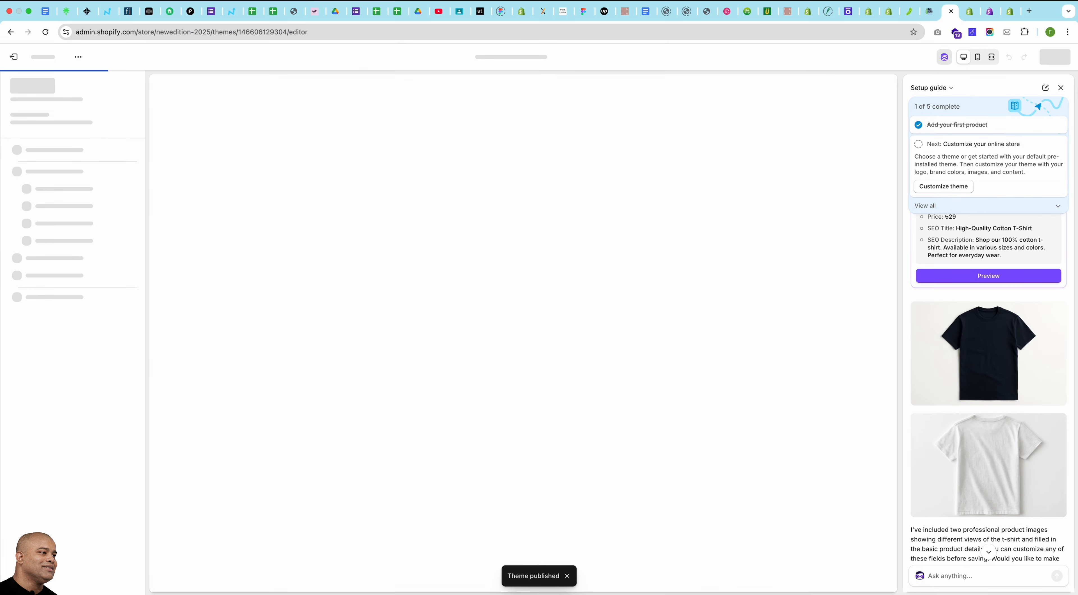
pyautogui.click(1061, 88)
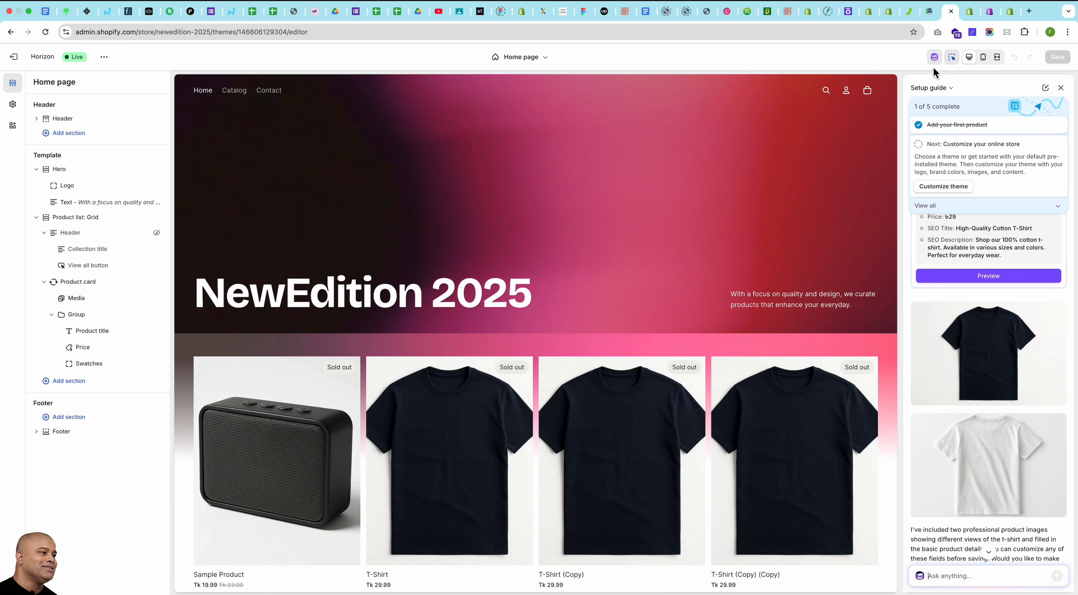
pyautogui.click(1061, 88)
pyautogui.scroll(-5, 448, 229)
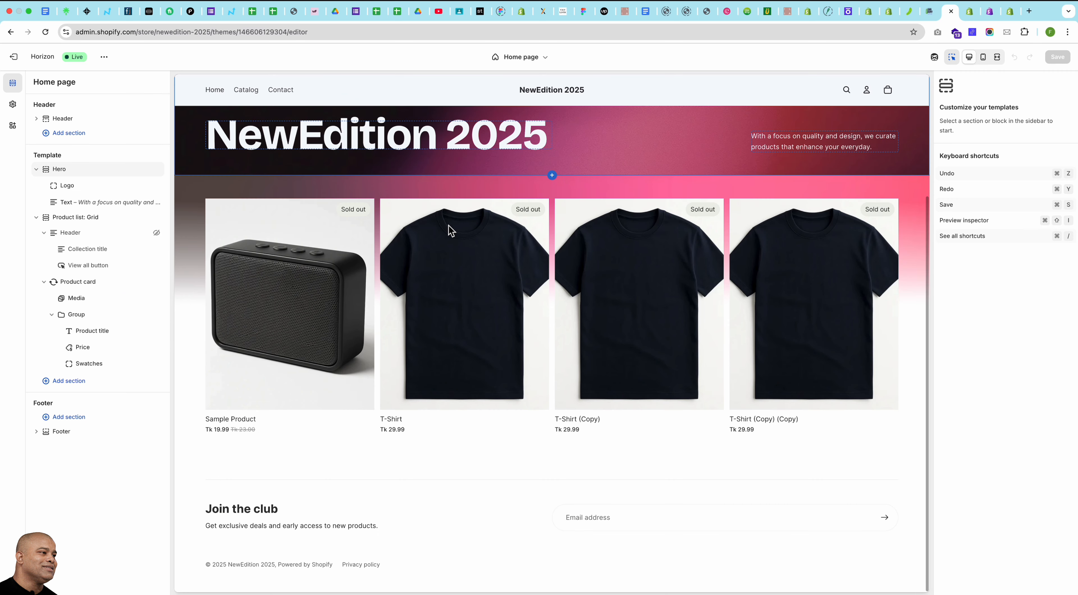
pyautogui.scroll(5, 448, 230)
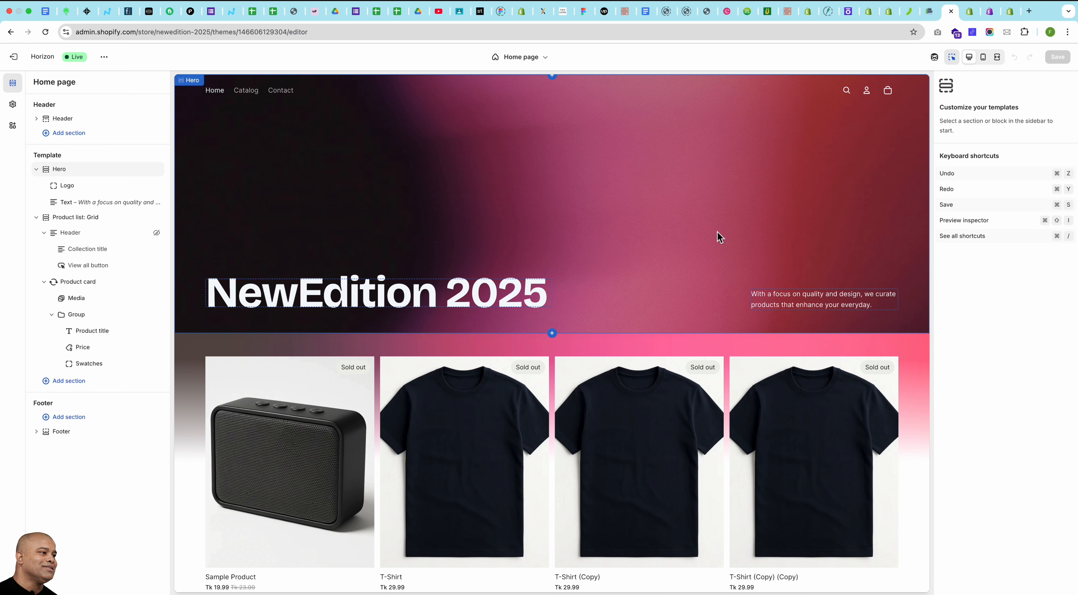
pyautogui.click(696, 229)
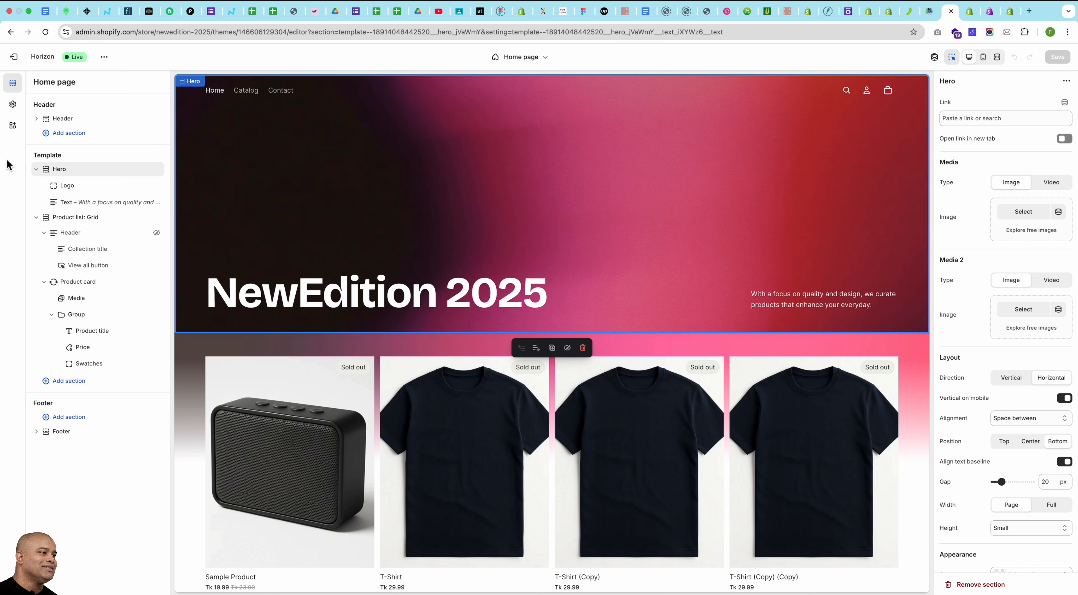
# Show the header logo on the home page by disabling "Hide logo on home page", and open the theme settings.
pyautogui.click(72, 123)
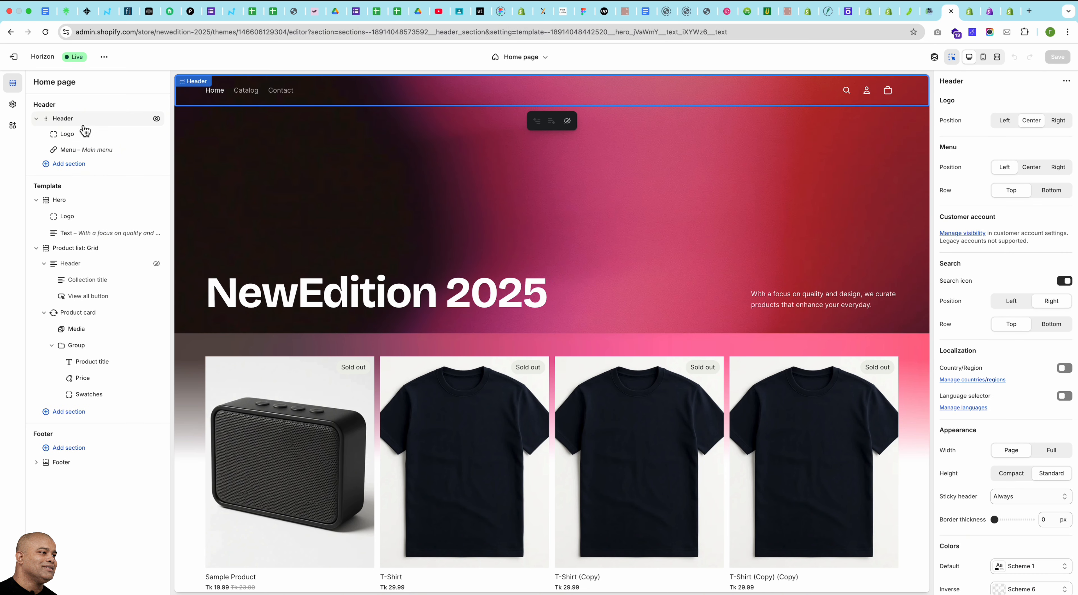
pyautogui.click(73, 137)
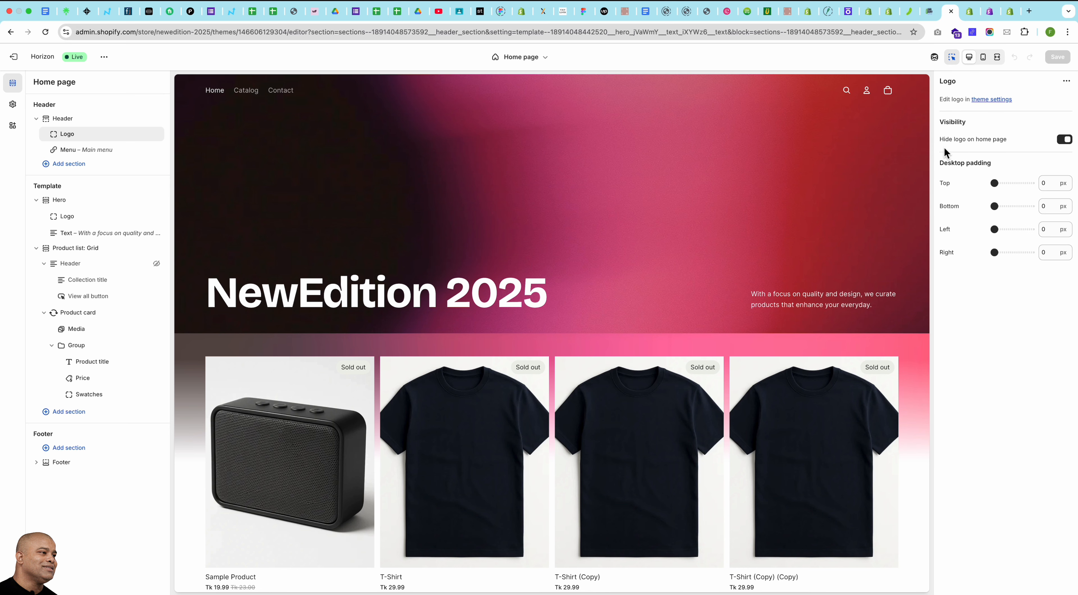
pyautogui.click(1067, 141)
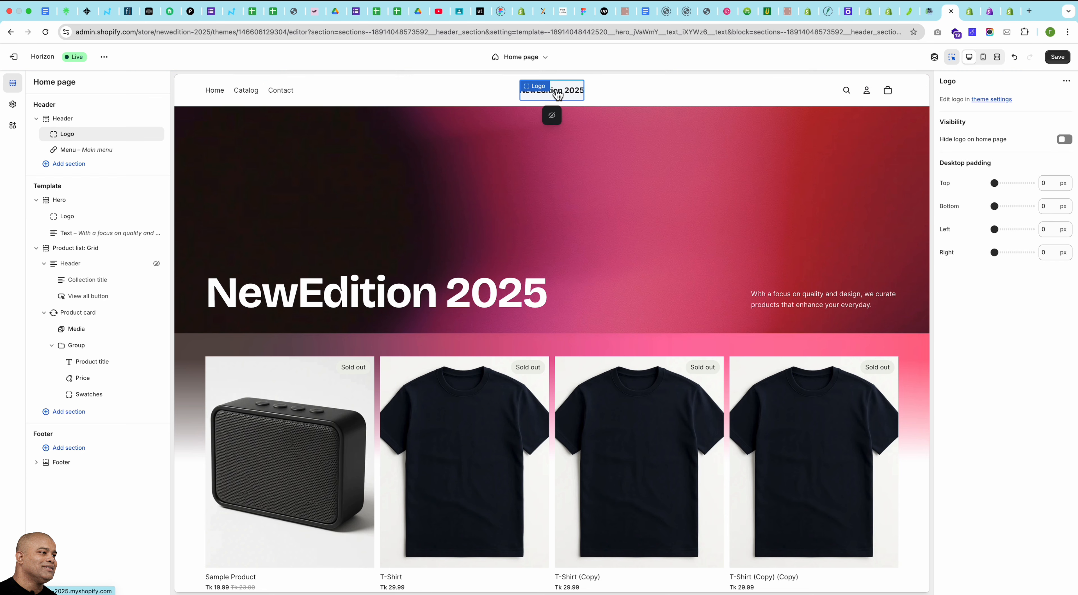
pyautogui.click(572, 99)
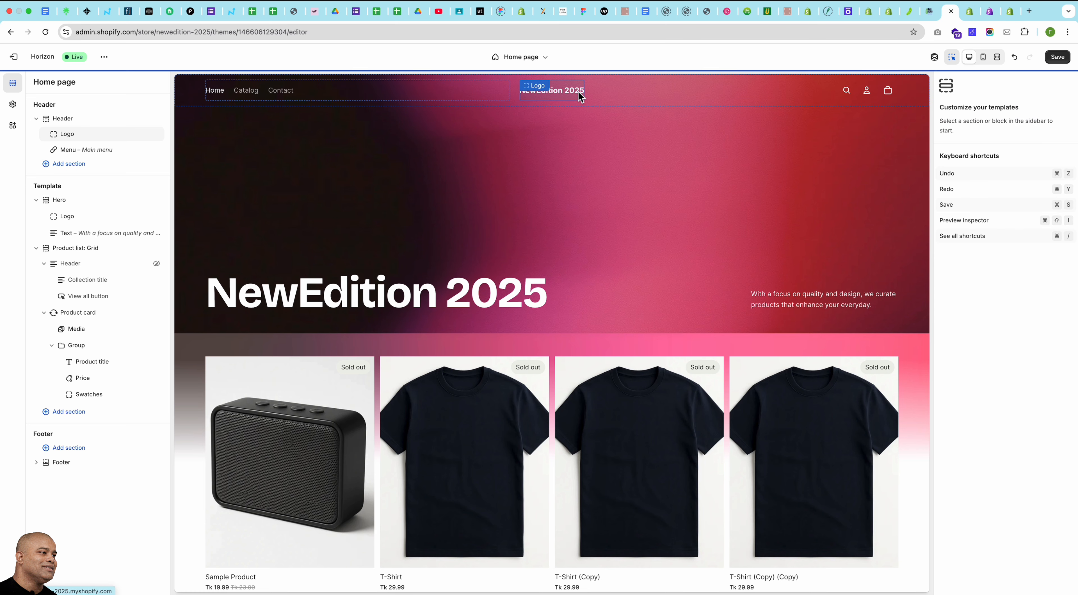
pyautogui.click(13, 106)
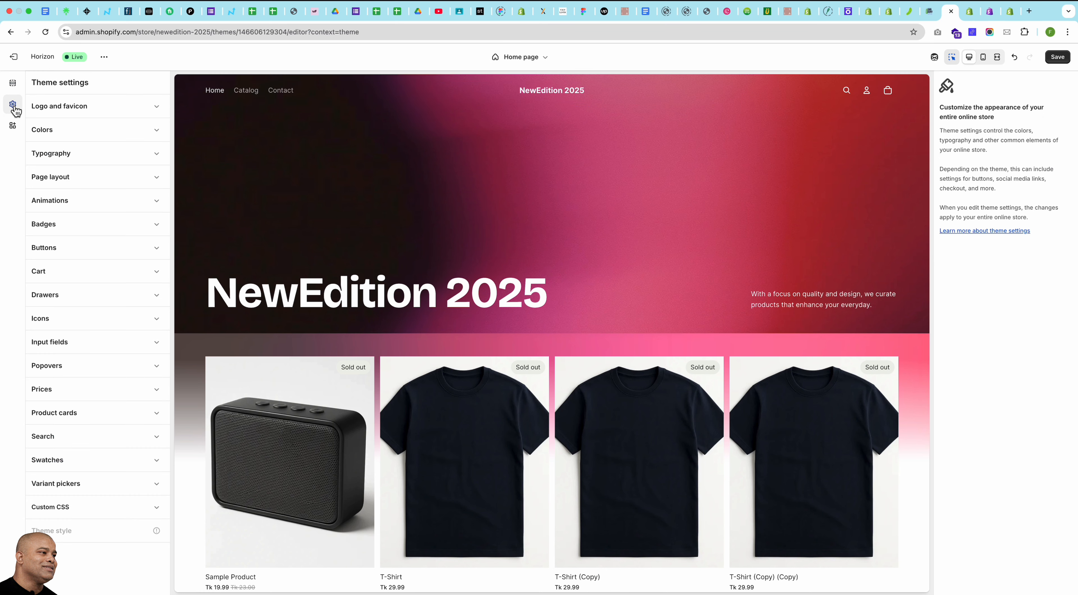
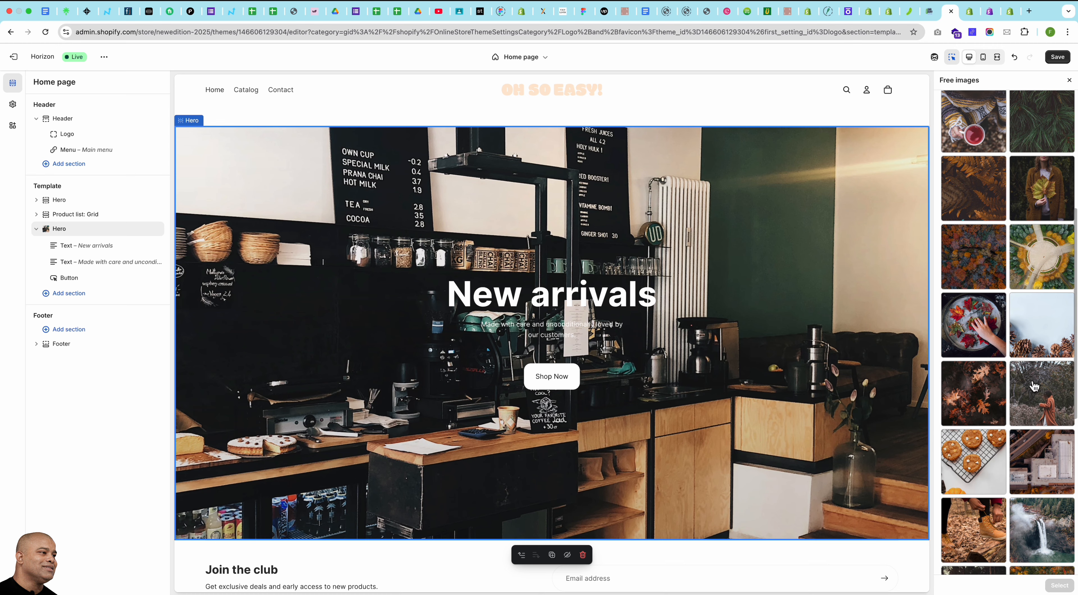
# Use the free photo of a person in a rust-colored coat as the New arrivals hero's Media 2, leaving its type as Image.
pyautogui.click(1042, 393)
pyautogui.click(1063, 587)
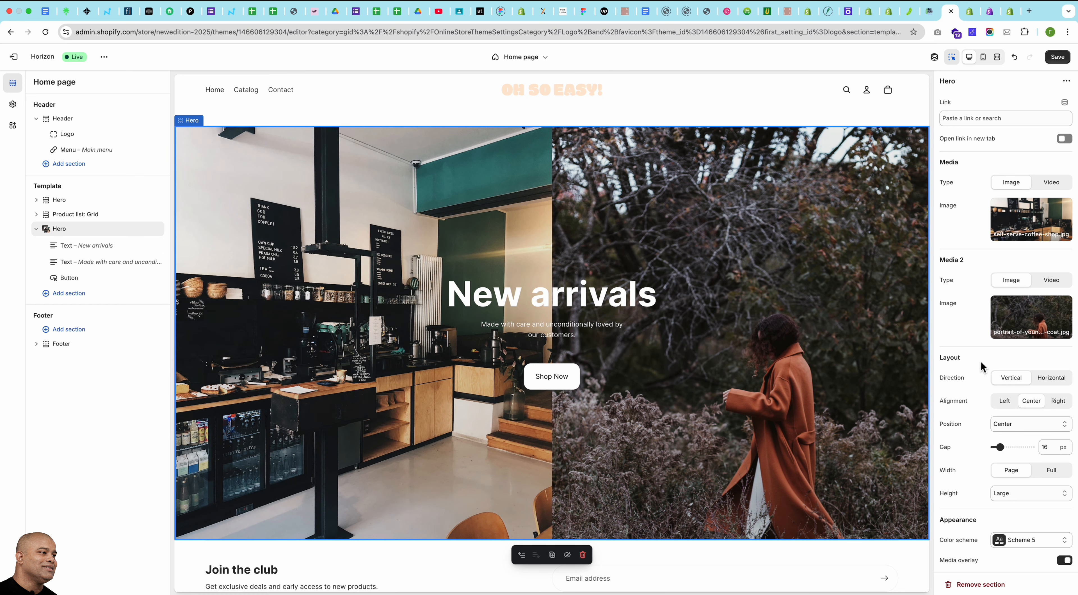
pyautogui.click(1068, 283)
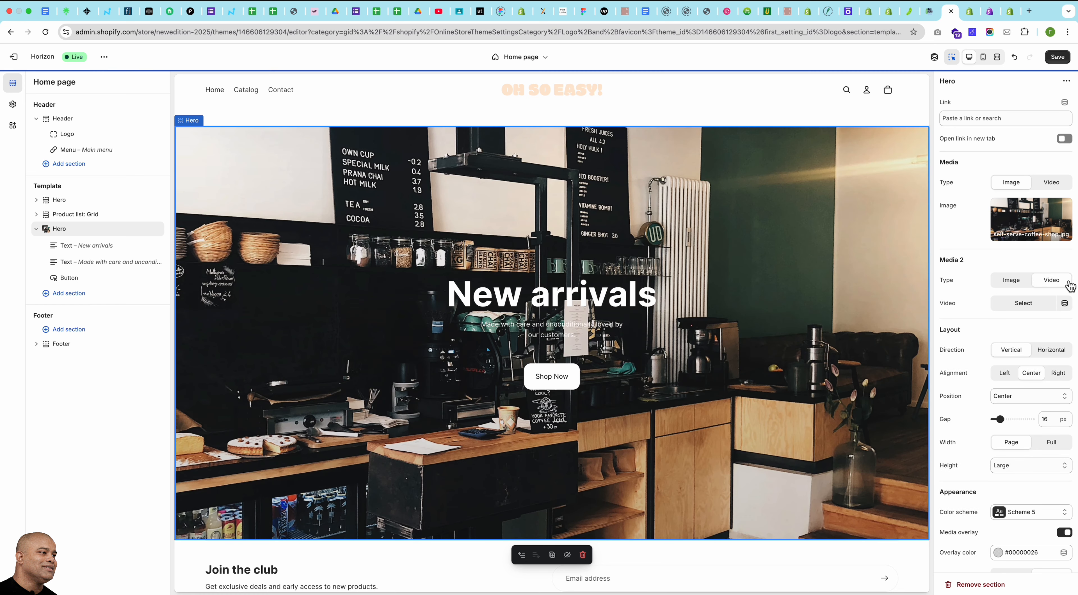
pyautogui.click(1011, 281)
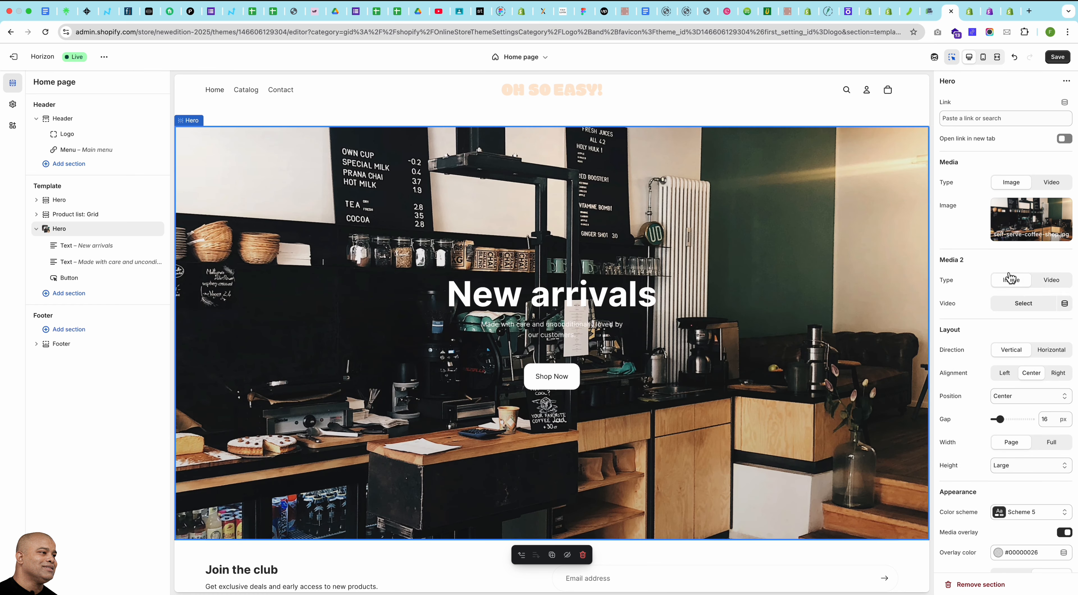
pyautogui.scroll(3, 974, 165)
pyautogui.scroll(-3, 767, 183)
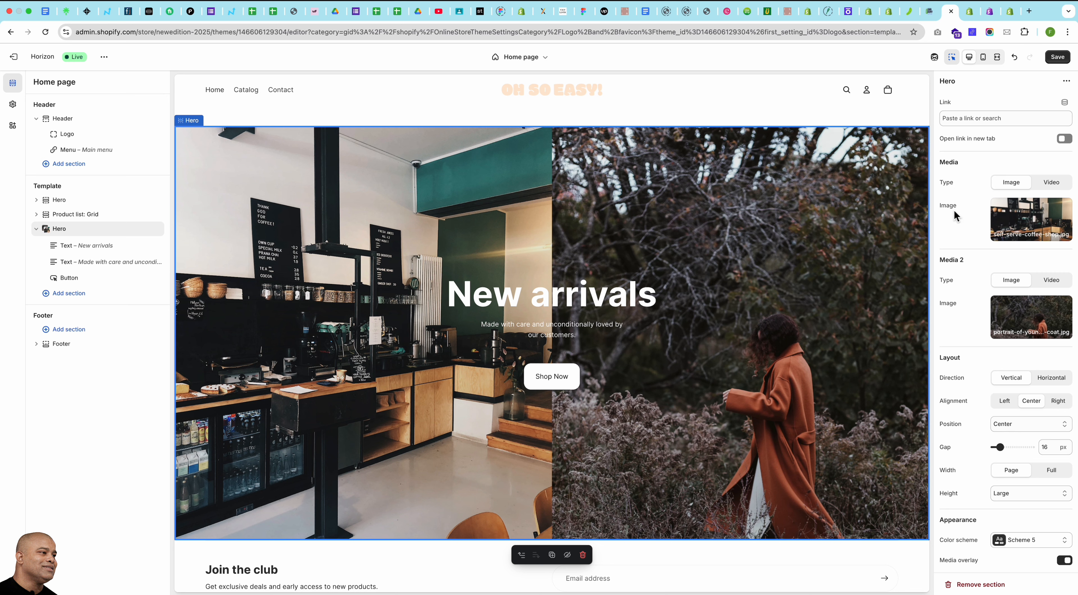
# Compare the Horizontal and Vertical layout directions for the New arrivals hero's content, ending on Vertical.
pyautogui.scroll(-4, 956, 215)
pyautogui.click(1051, 230)
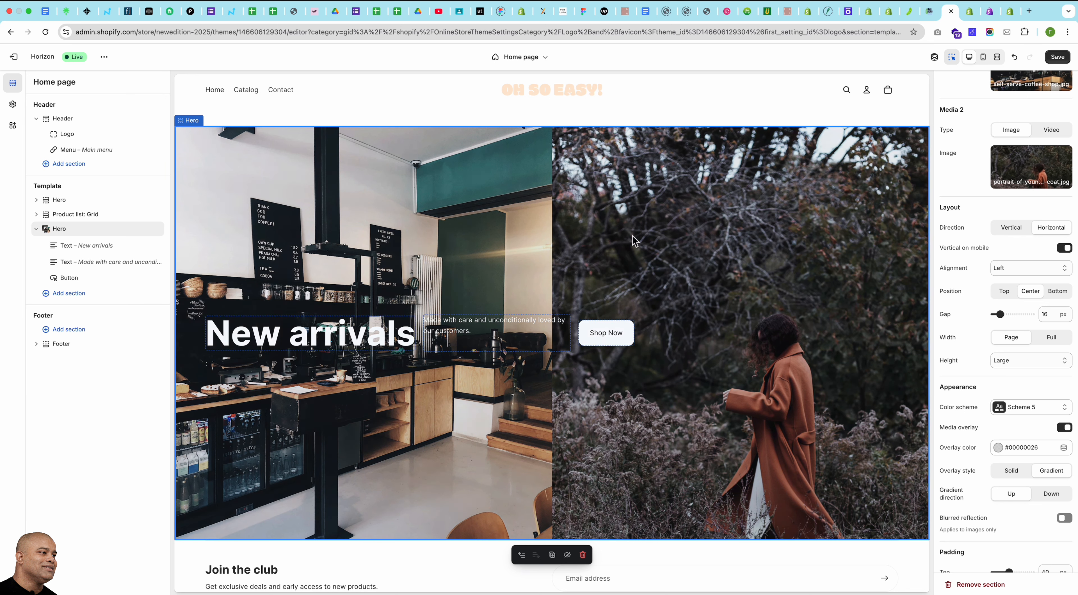
pyautogui.click(1011, 229)
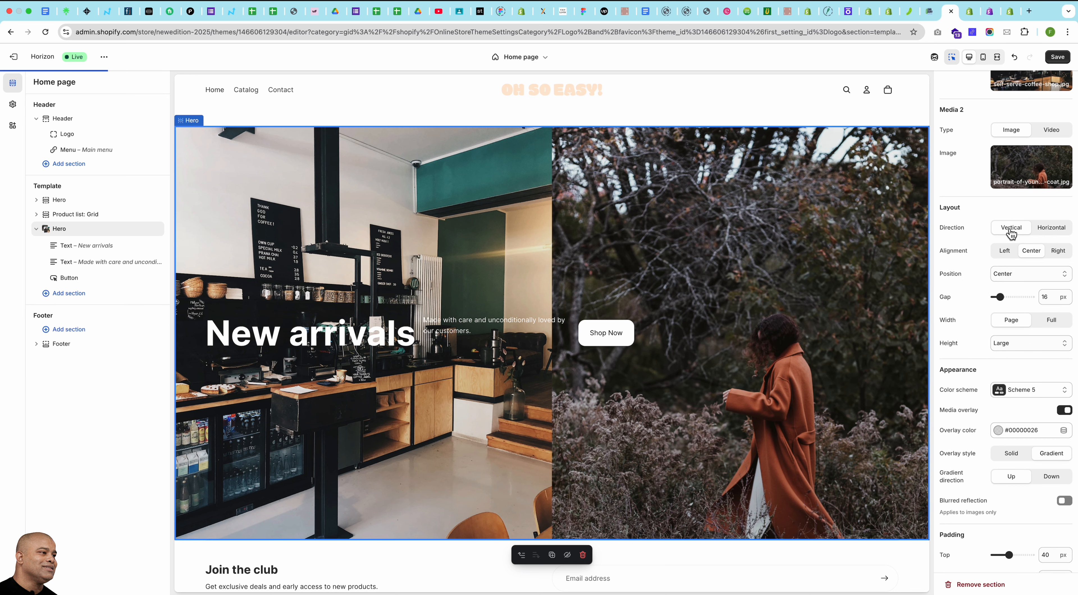
pyautogui.click(1047, 231)
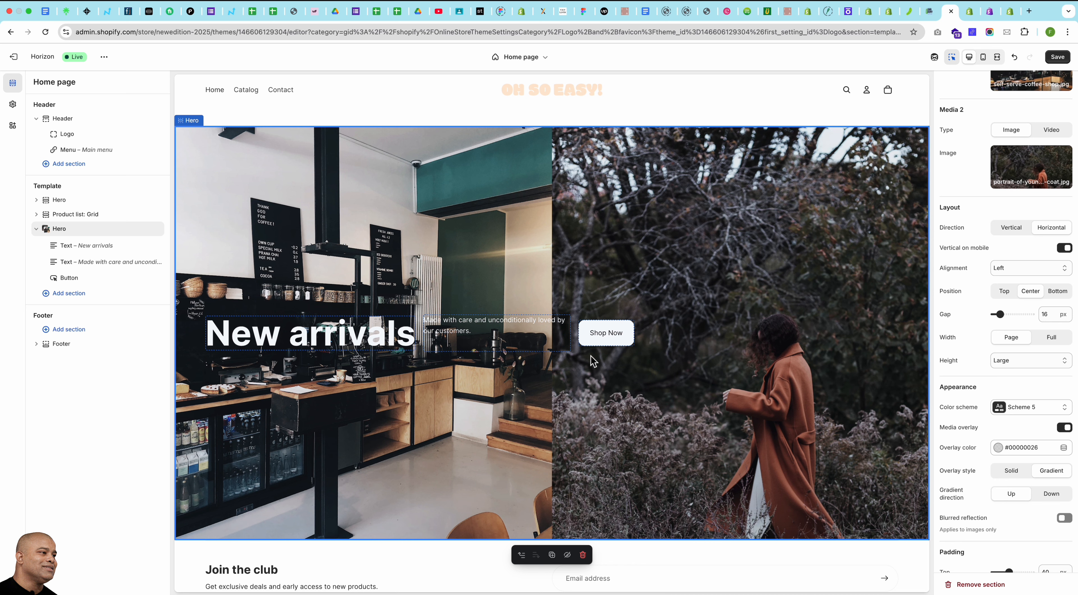
pyautogui.click(1007, 237)
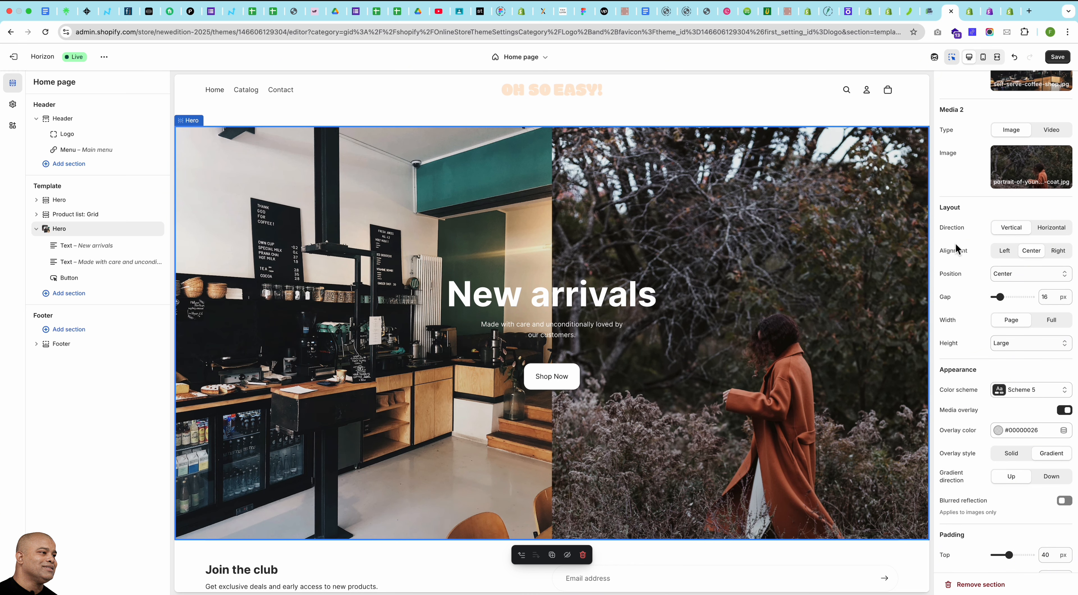
# Try left alignment for the hero's content and compare its Full and Page widths, ending on Page.
pyautogui.click(1004, 250)
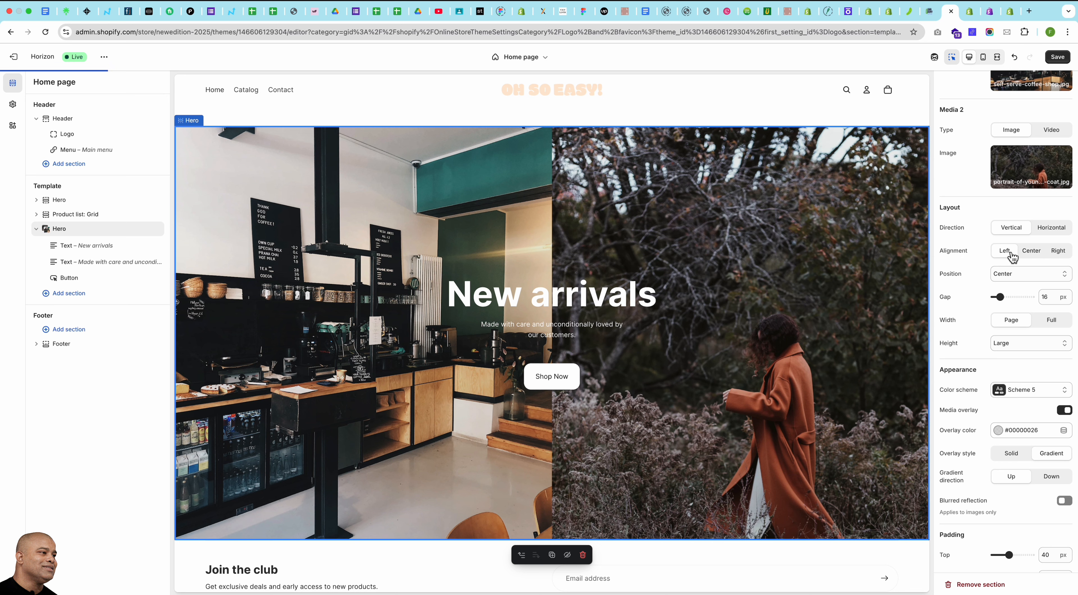
pyautogui.click(1031, 251)
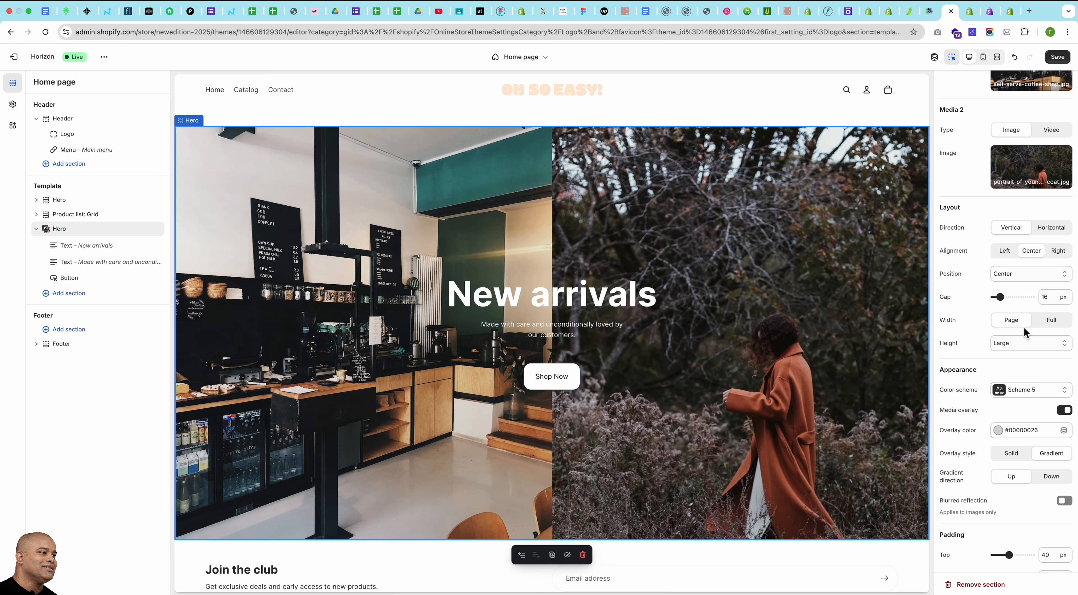
pyautogui.click(1066, 322)
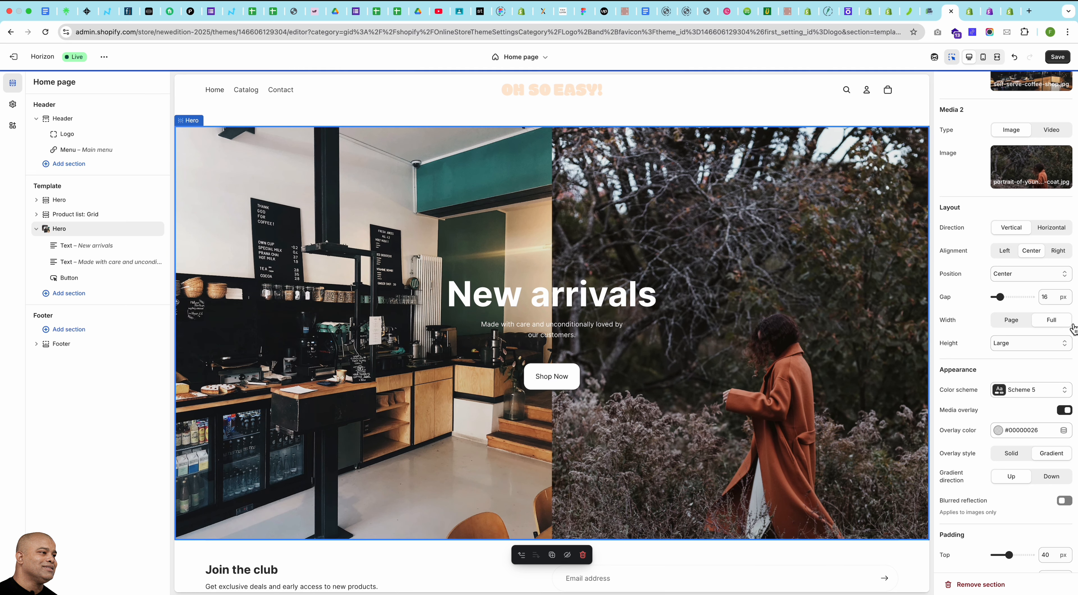
pyautogui.click(1005, 254)
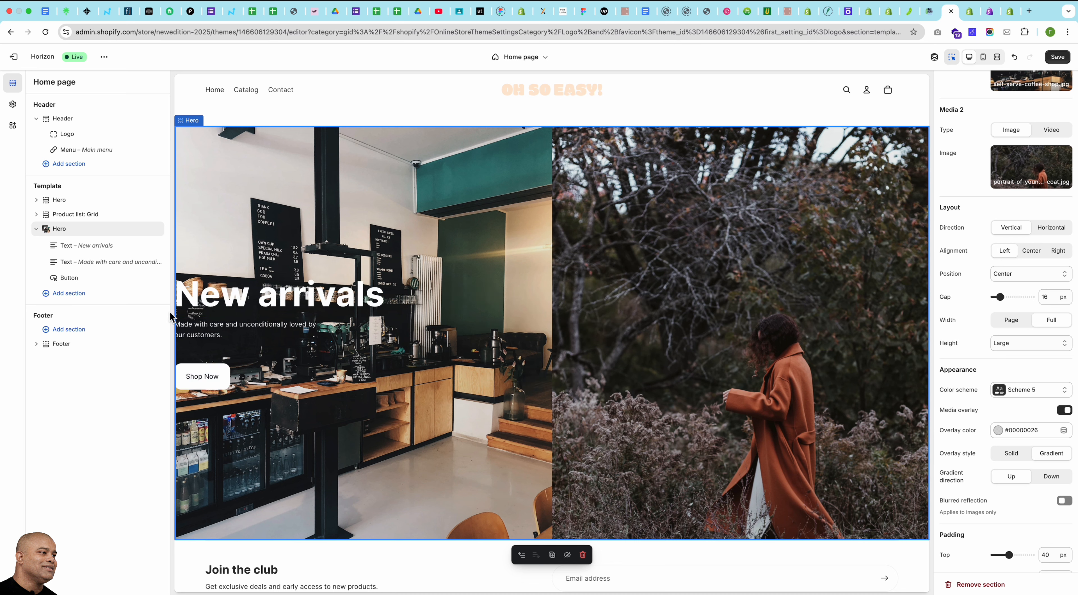
pyautogui.click(1013, 322)
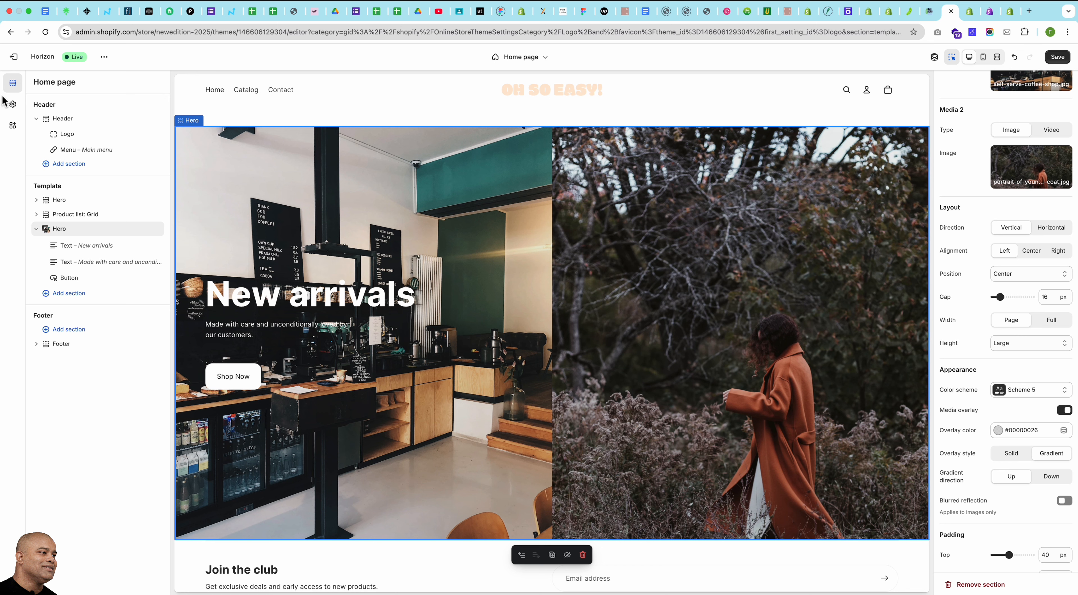
# Compare the Normal and Wide page widths in the theme's page layout settings, and return the width to Narrow.
pyautogui.click(13, 104)
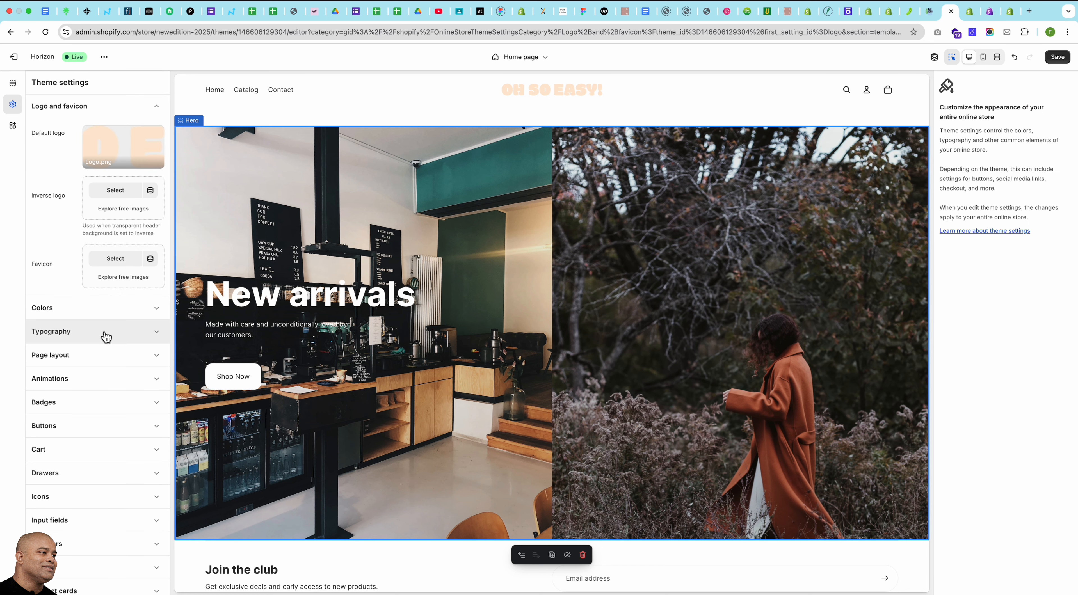
pyautogui.click(70, 355)
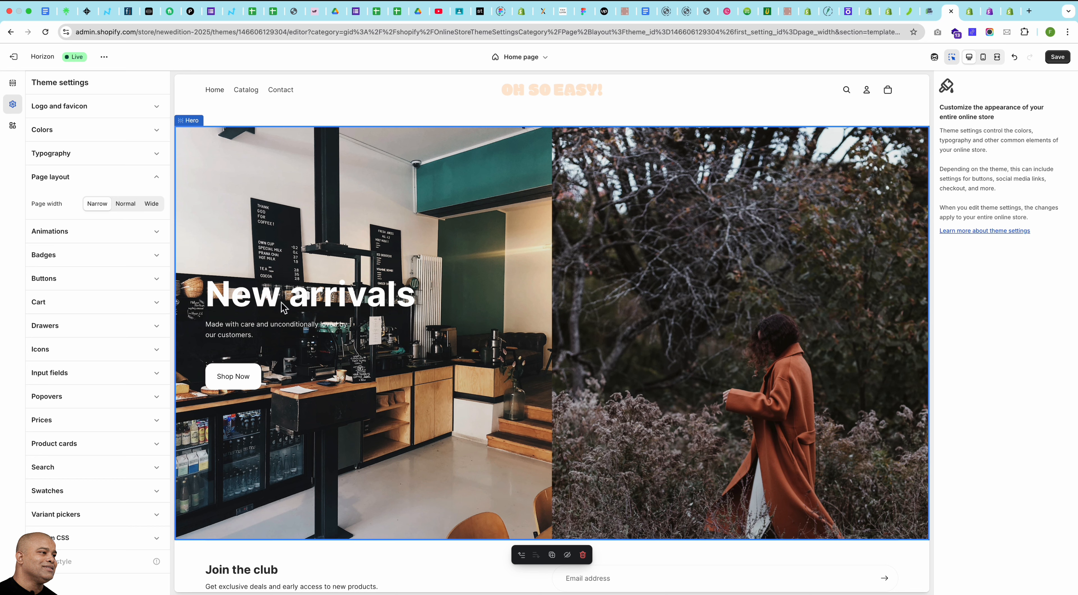
pyautogui.click(126, 205)
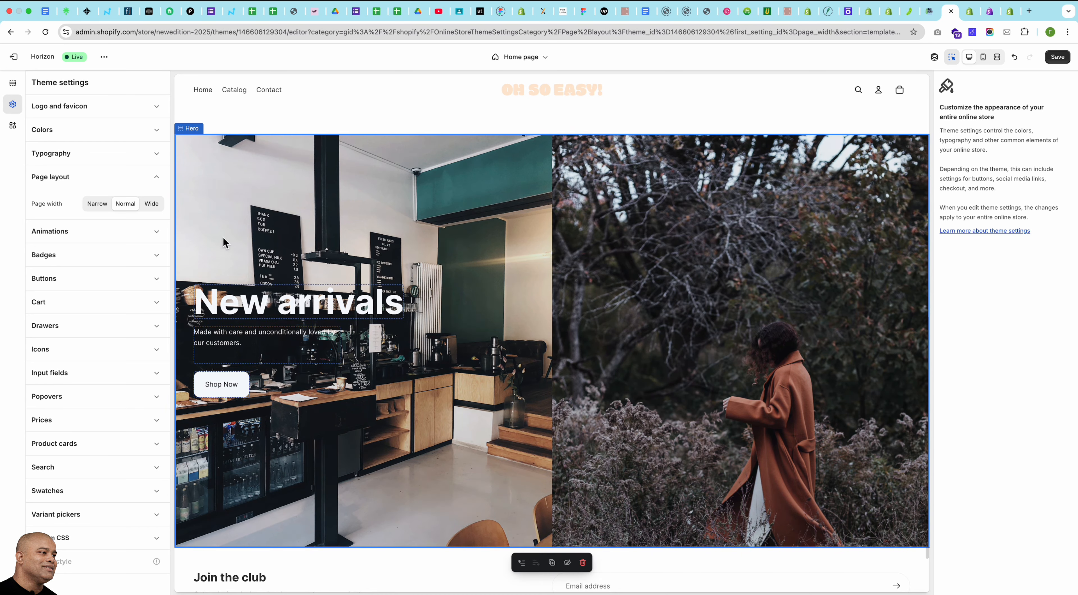
pyautogui.click(153, 208)
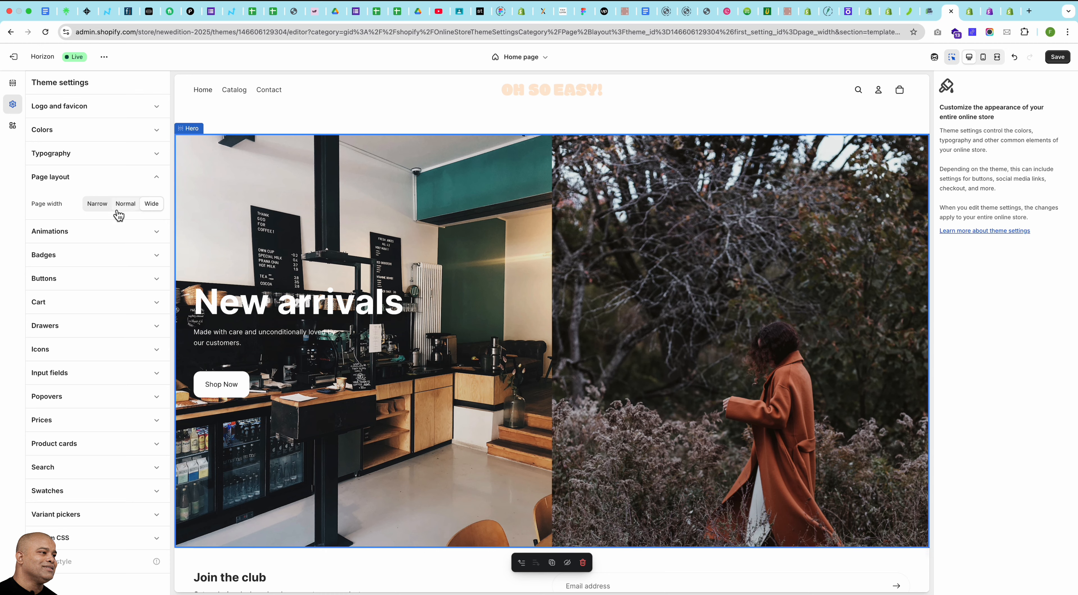
pyautogui.click(99, 206)
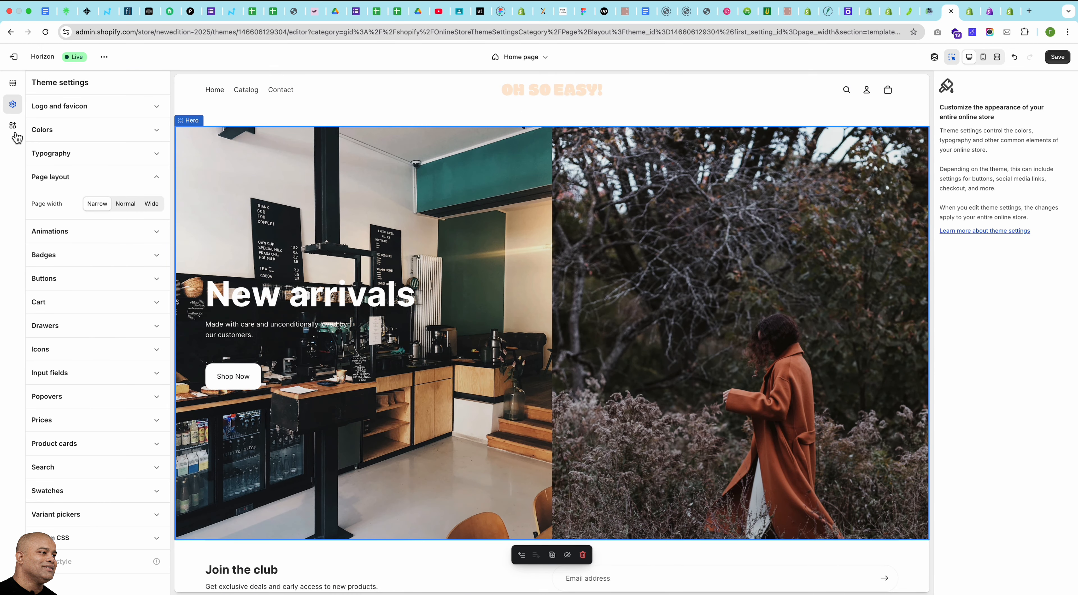
# Center-align the New arrivals hero's content, try the Bottom position, and set the position to Top.
pyautogui.click(13, 82)
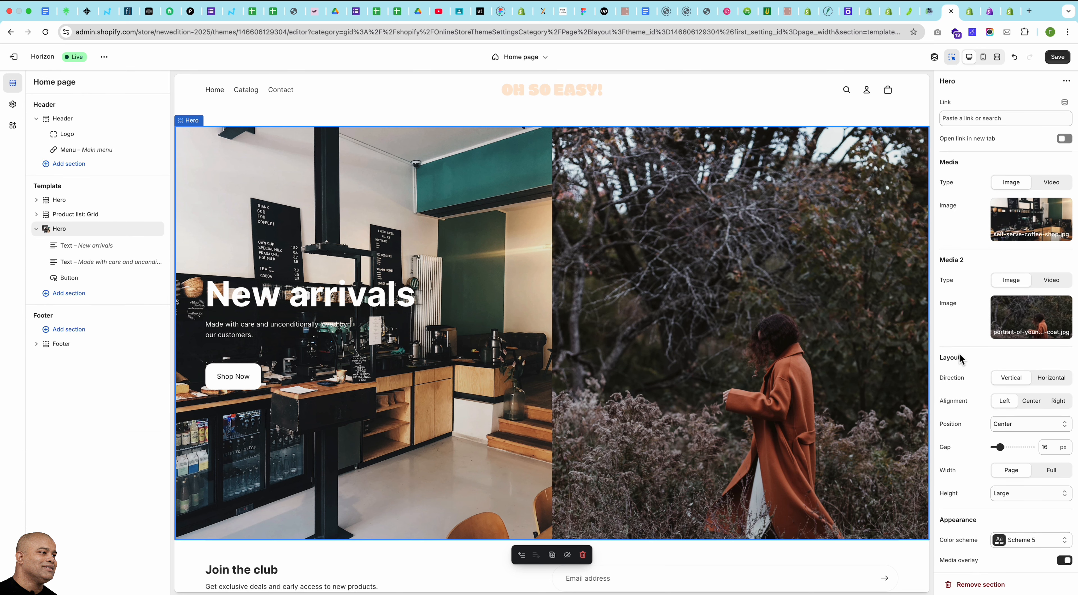
pyautogui.scroll(-3, 949, 381)
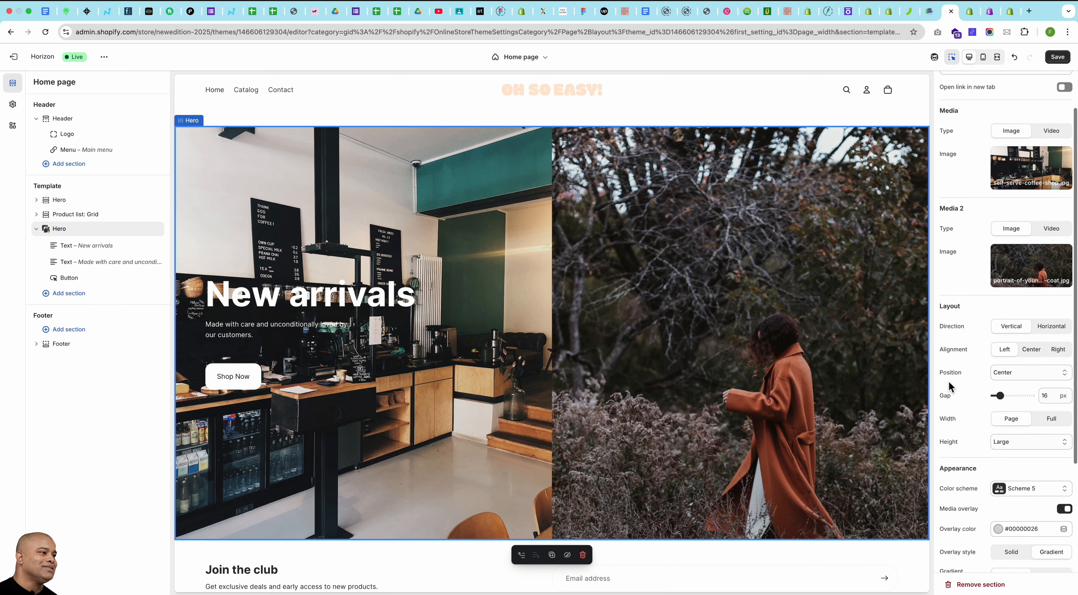
pyautogui.click(1040, 286)
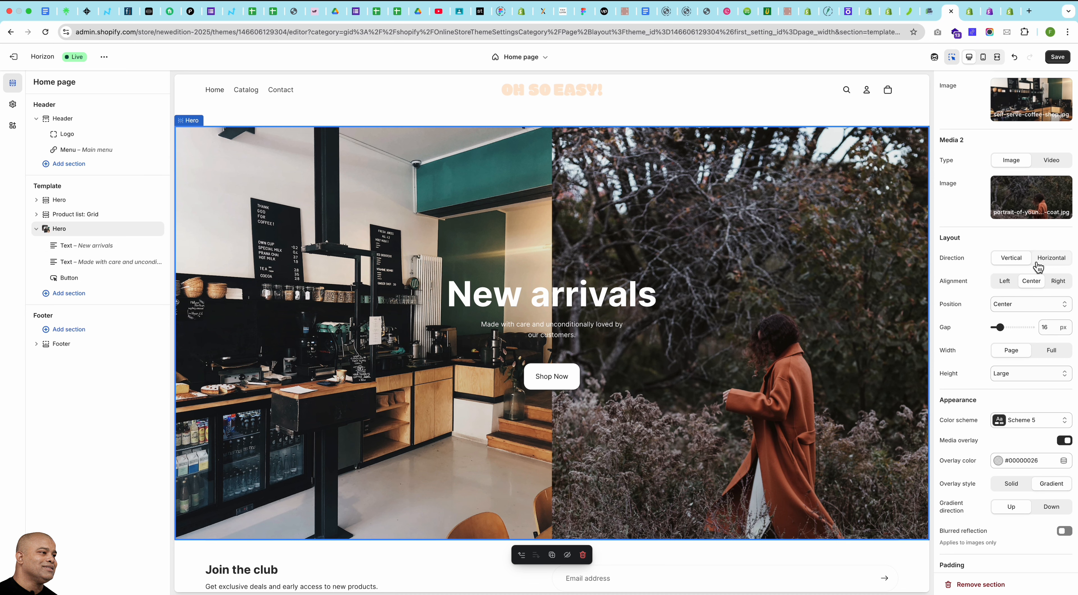
pyautogui.click(1021, 306)
pyautogui.click(1020, 305)
pyautogui.click(1014, 318)
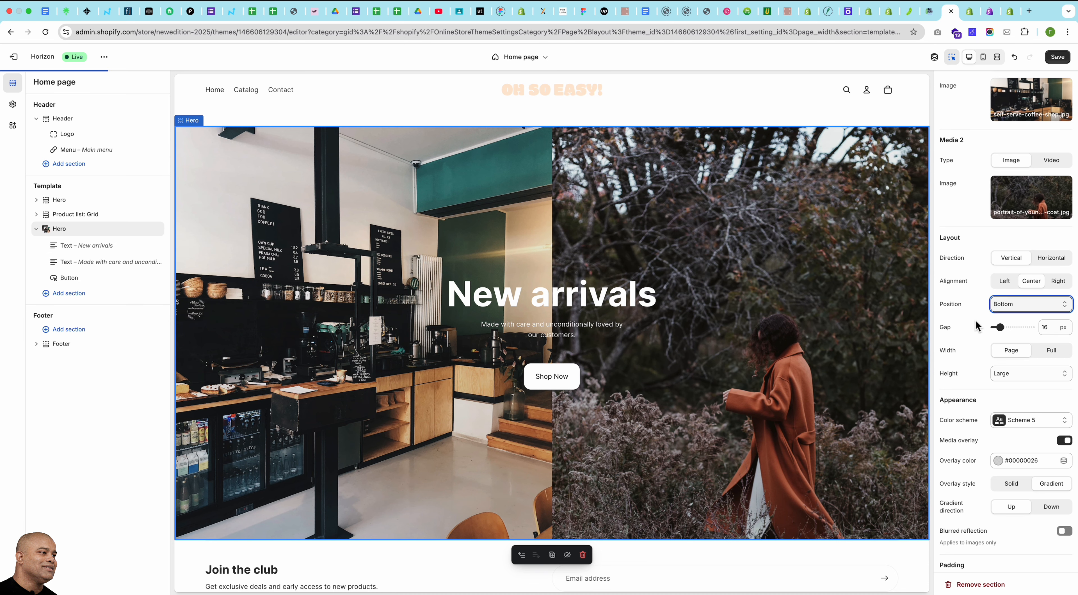
pyautogui.click(1031, 306)
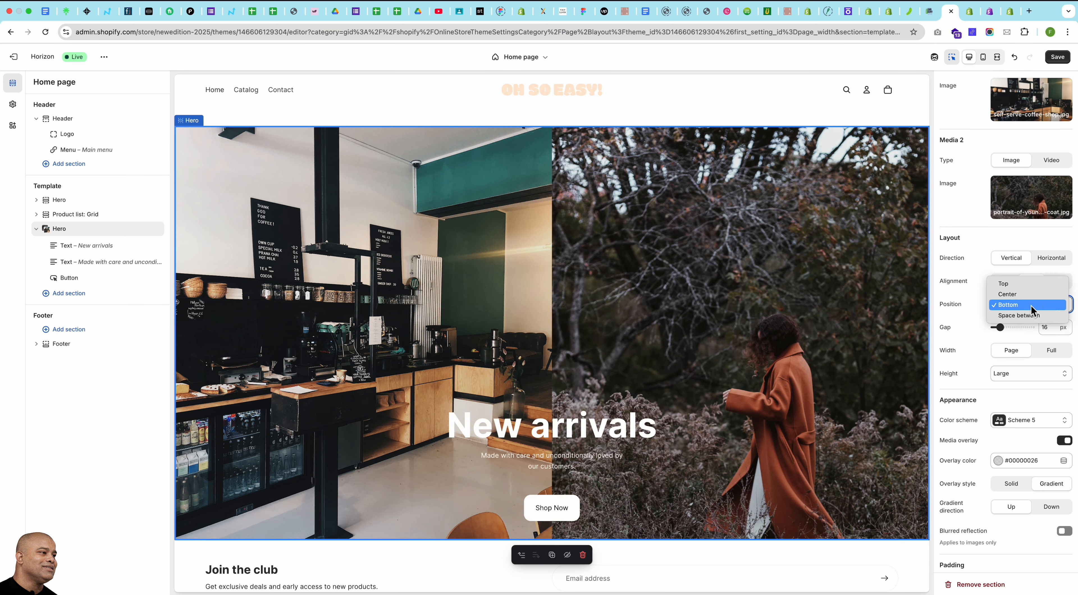
pyautogui.click(1016, 286)
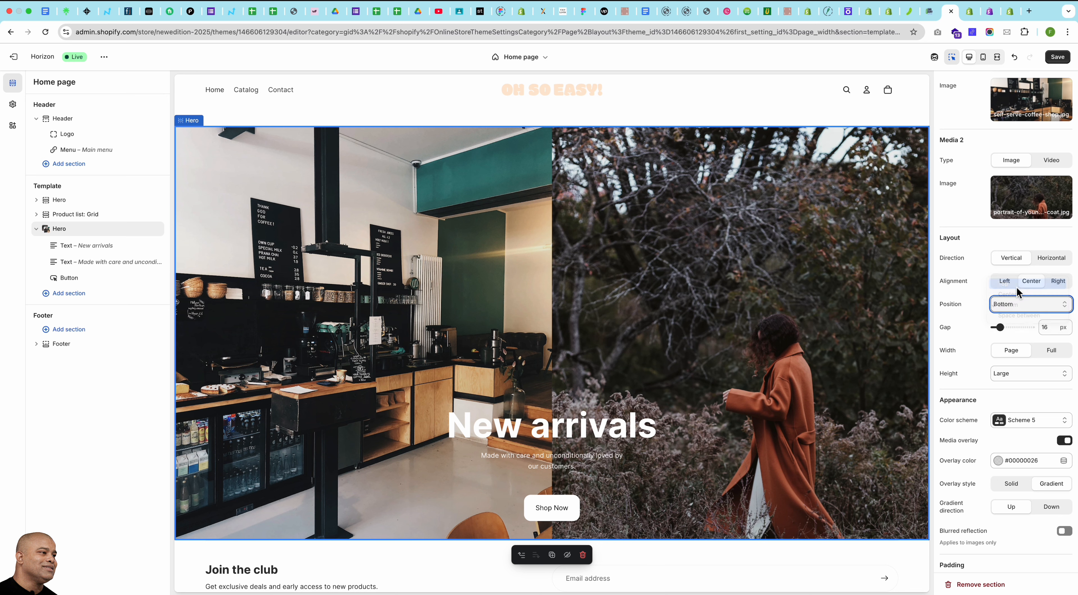
# Try the Space between position for the New arrivals hero's content and compare the Medium and Small section heights, ending on Large.
pyautogui.click(1020, 306)
pyautogui.click(1026, 337)
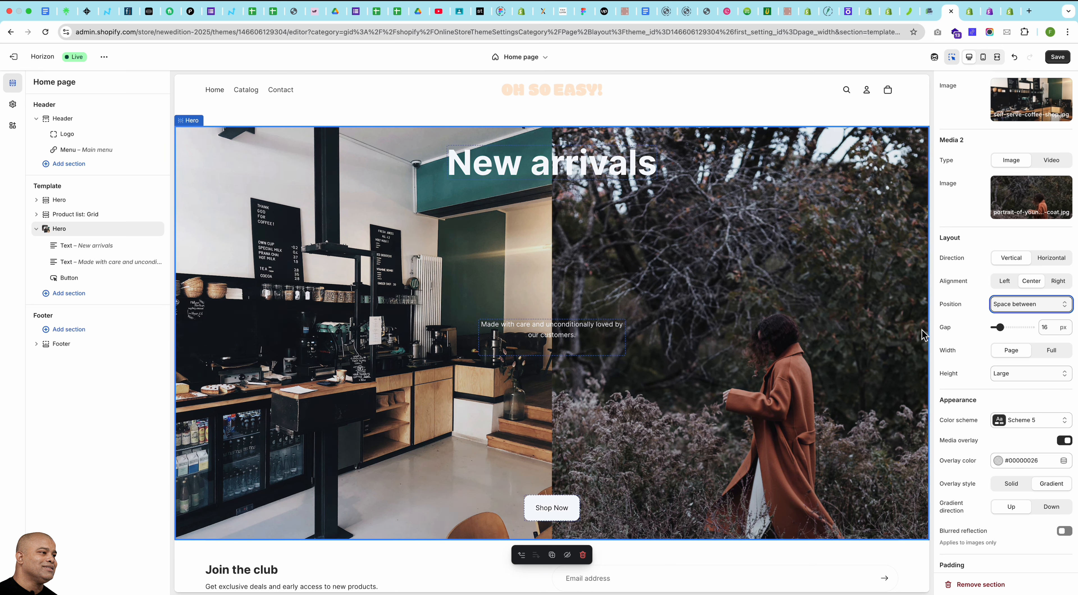
pyautogui.click(1026, 374)
pyautogui.click(1013, 363)
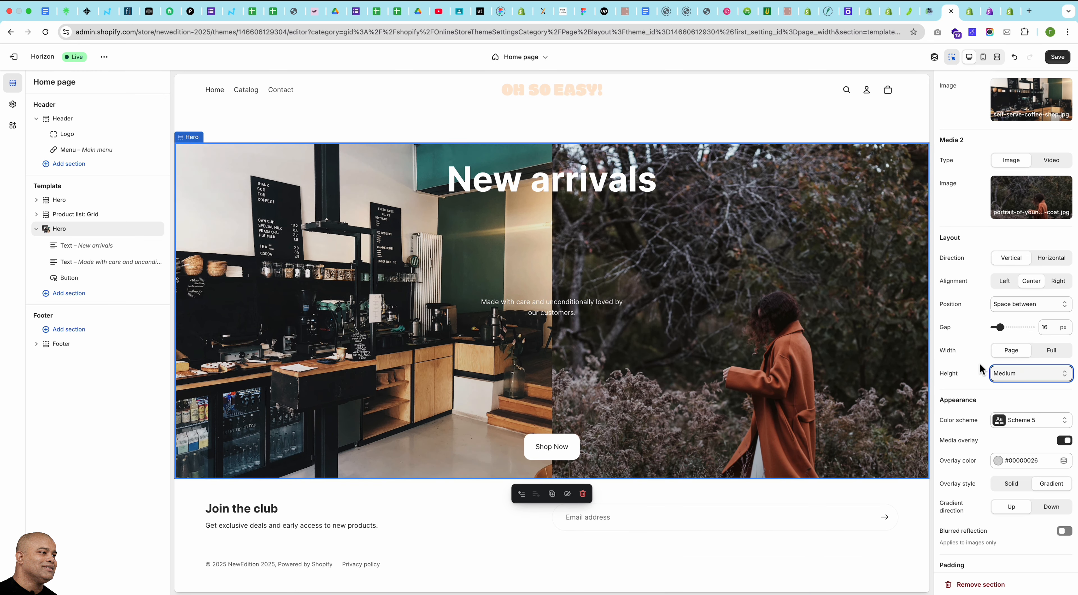
pyautogui.click(1027, 375)
pyautogui.click(1011, 364)
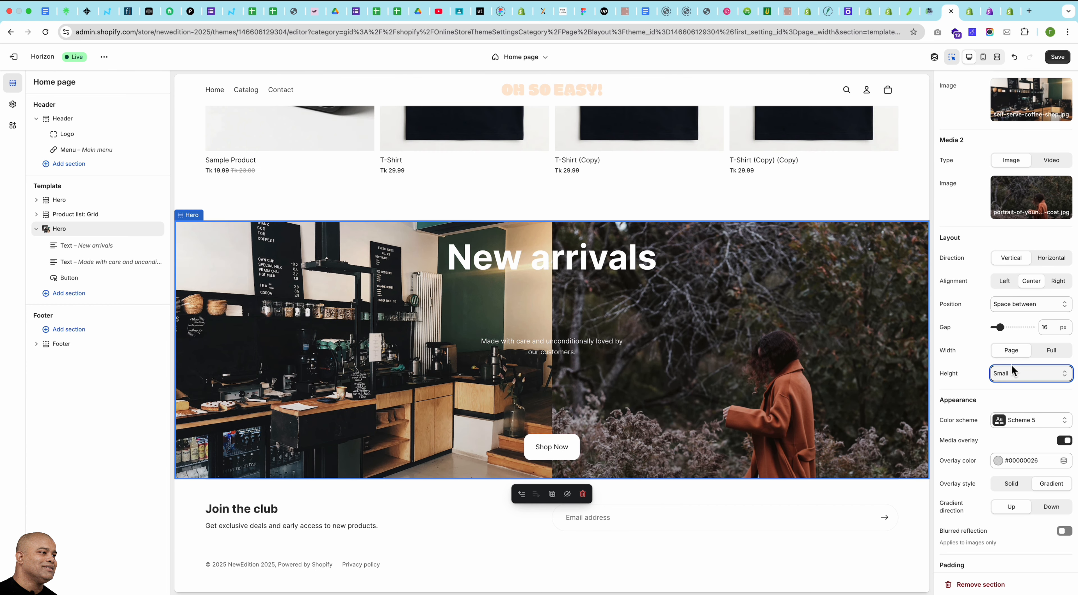
pyautogui.click(1009, 374)
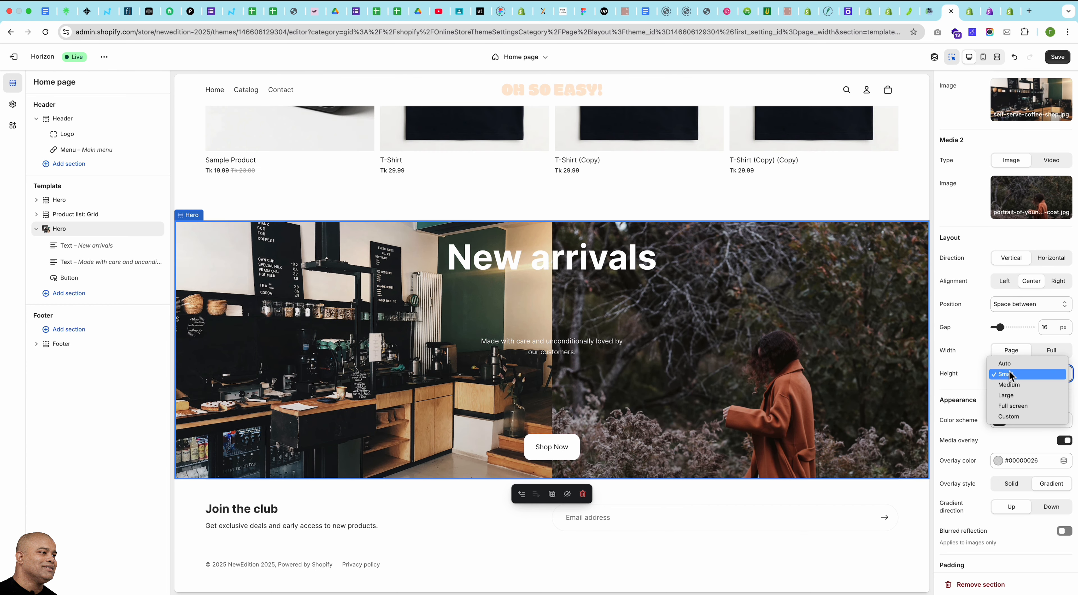
pyautogui.click(1018, 397)
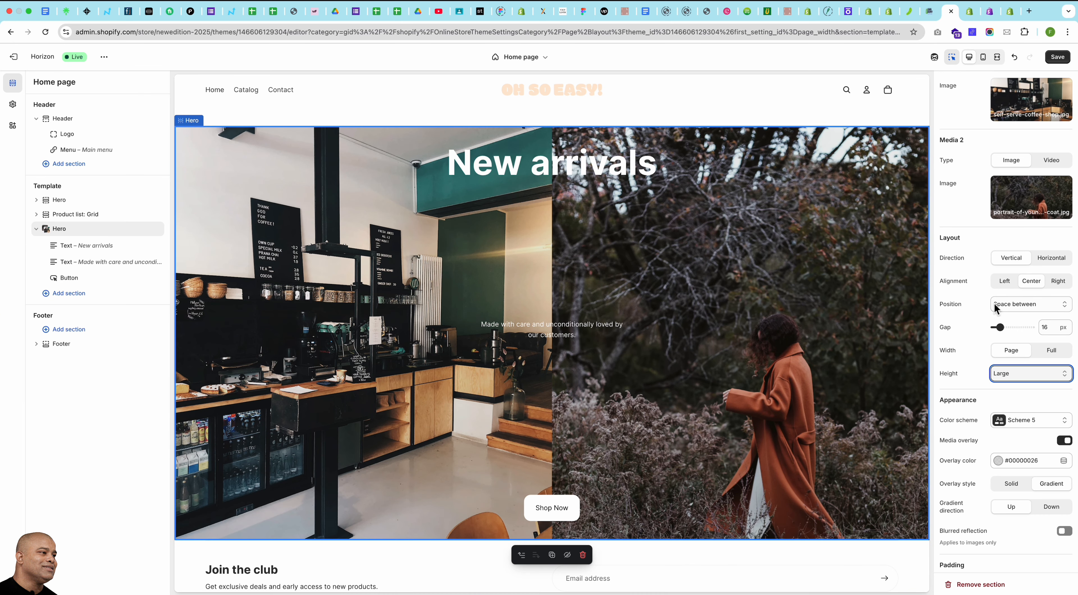
# Check the Horizontal direction for the New arrivals hero, return it to Vertical, and set the content position to Center.
pyautogui.click(1051, 261)
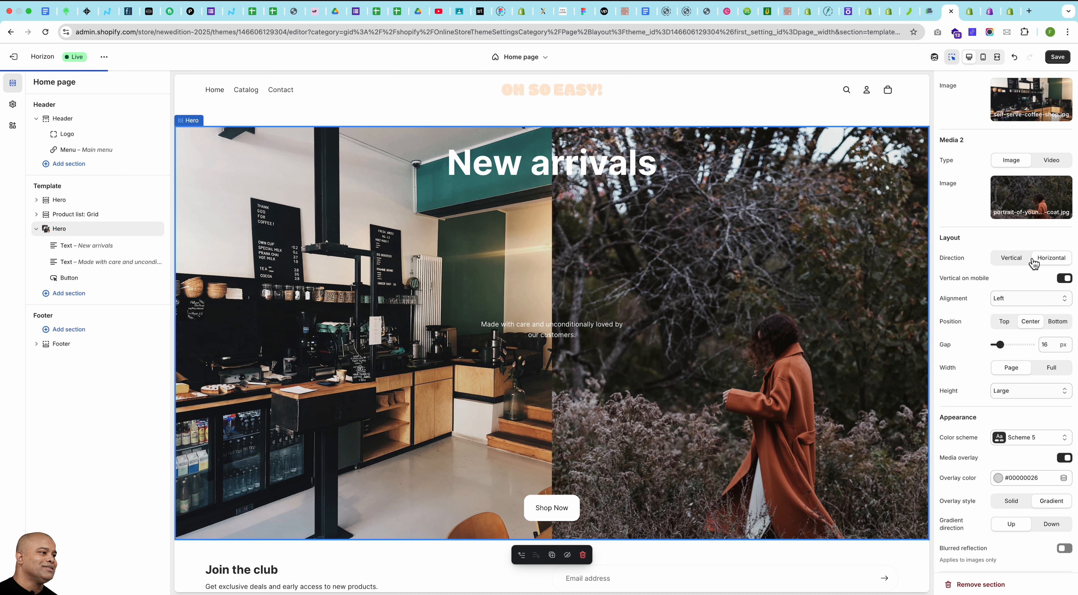
pyautogui.click(1011, 260)
pyautogui.click(1021, 302)
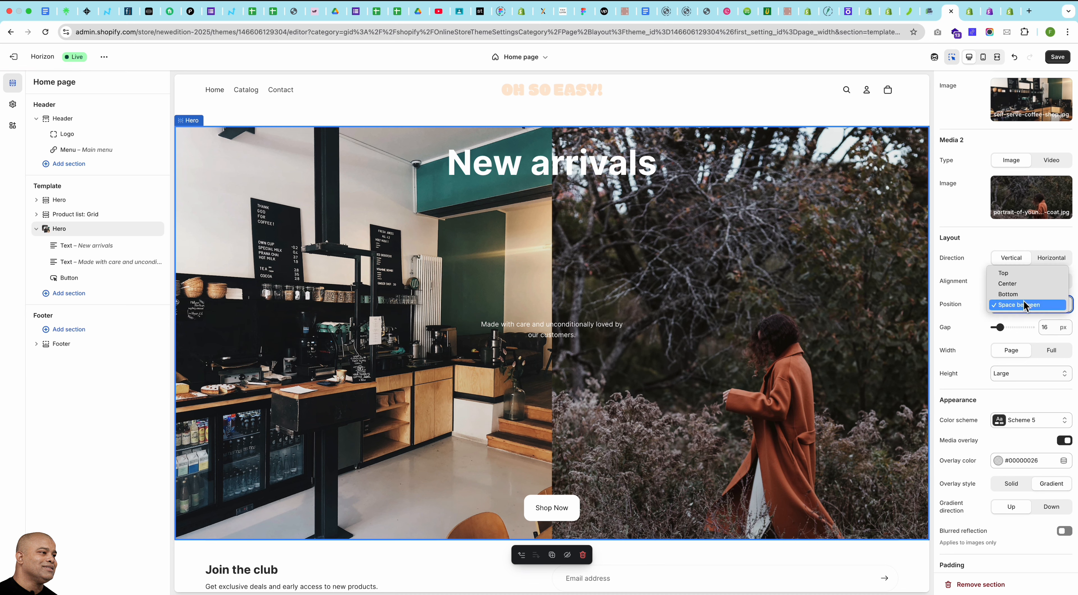
pyautogui.click(1014, 284)
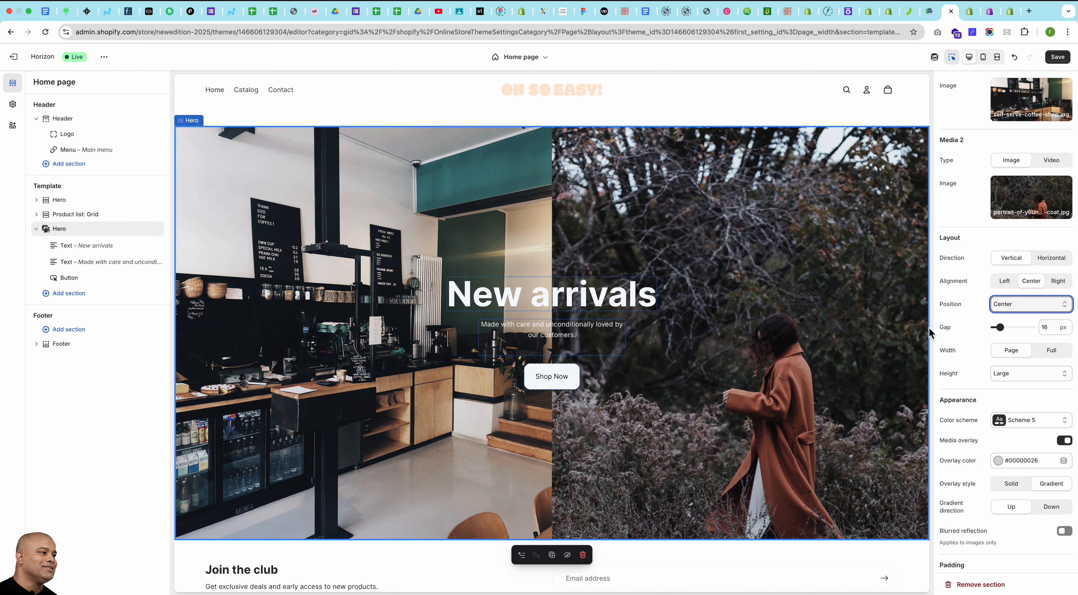
# Set the New arrivals hero's gap to 0 px and the bottom padding of its description text to 0 px.
pyautogui.moveTo(1000, 327)
pyautogui.mouseDown()
pyautogui.moveTo(1066, 332)
pyautogui.moveTo(1005, 330)
pyautogui.mouseUp()
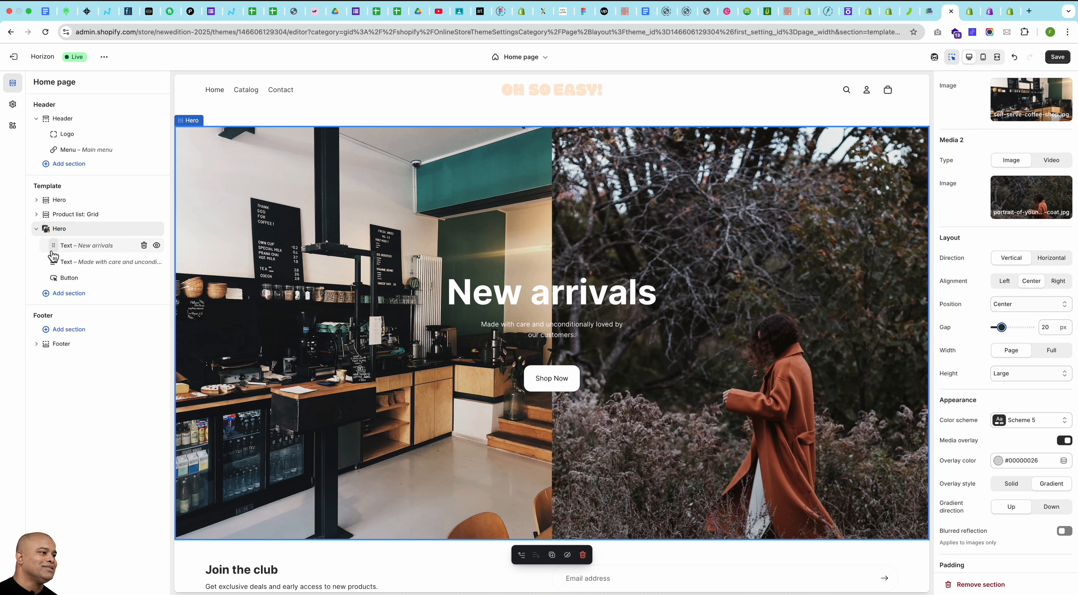
pyautogui.moveTo(72, 254)
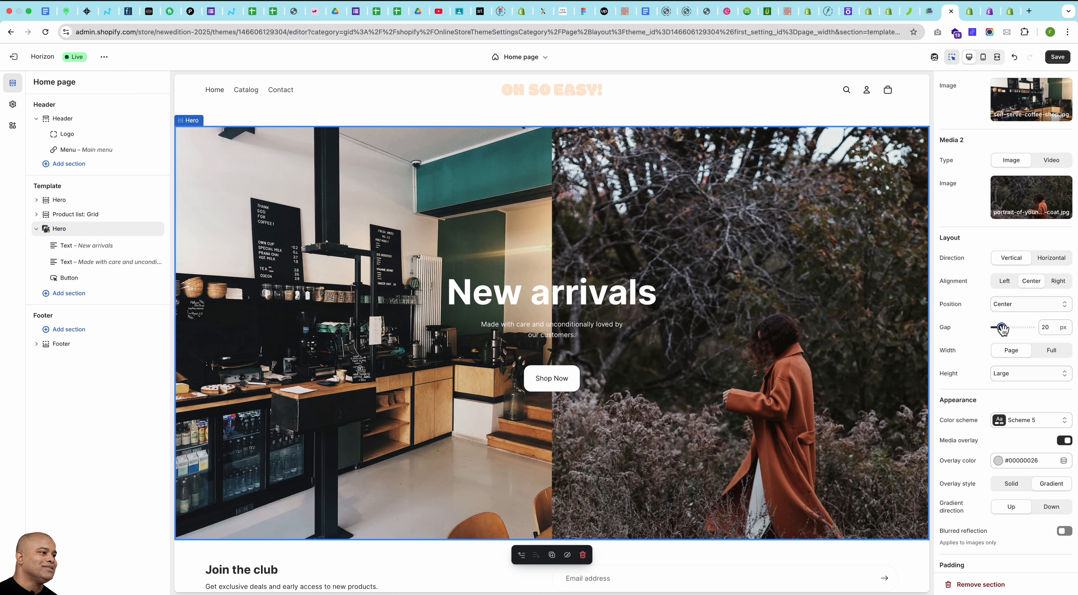
pyautogui.moveTo(1001, 327); pyautogui.dragTo(977, 334)
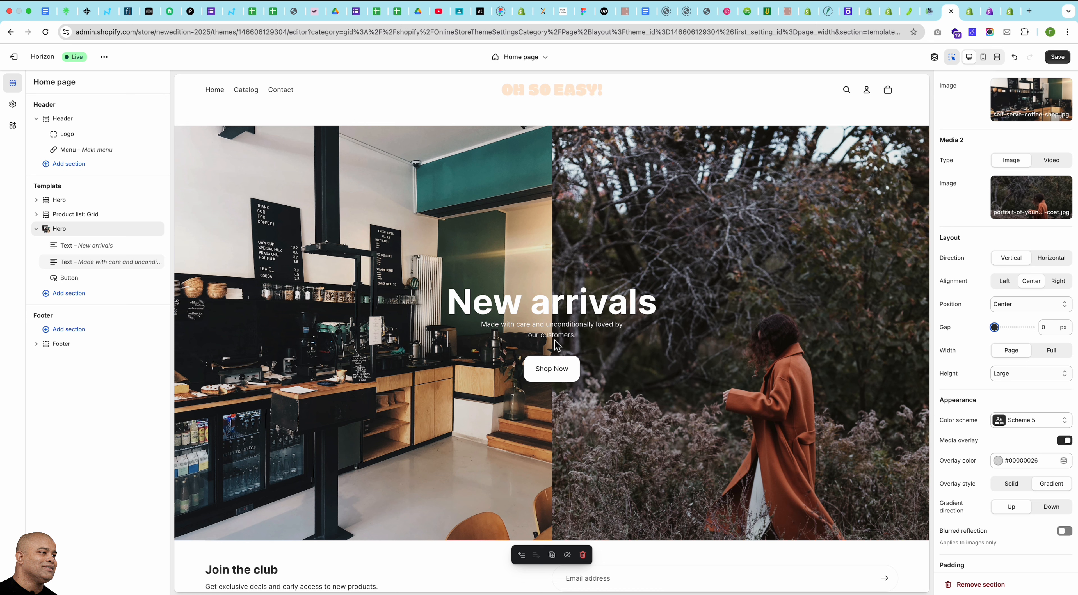
pyautogui.click(81, 263)
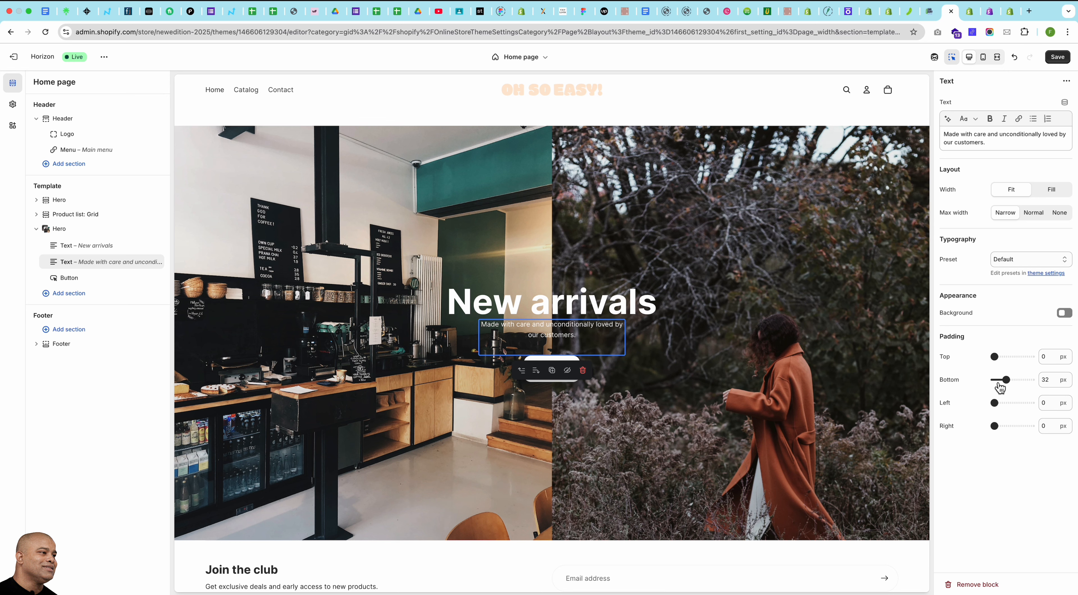
pyautogui.moveTo(1006, 379); pyautogui.dragTo(952, 394)
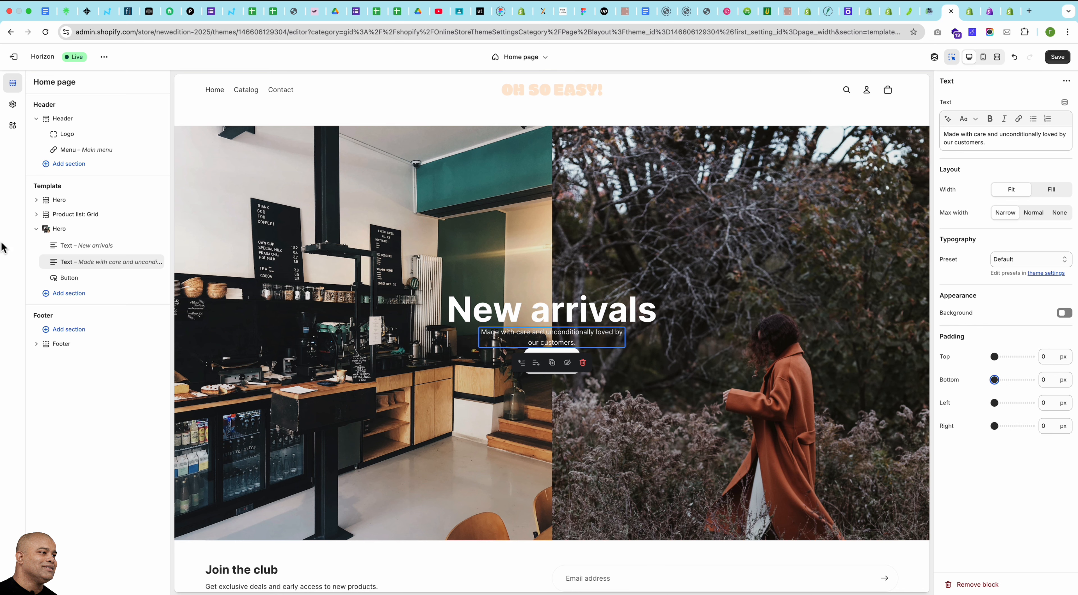
# Add a Spacer block between the hero's description text and its button, sized 40 px.
pyautogui.click(71, 272)
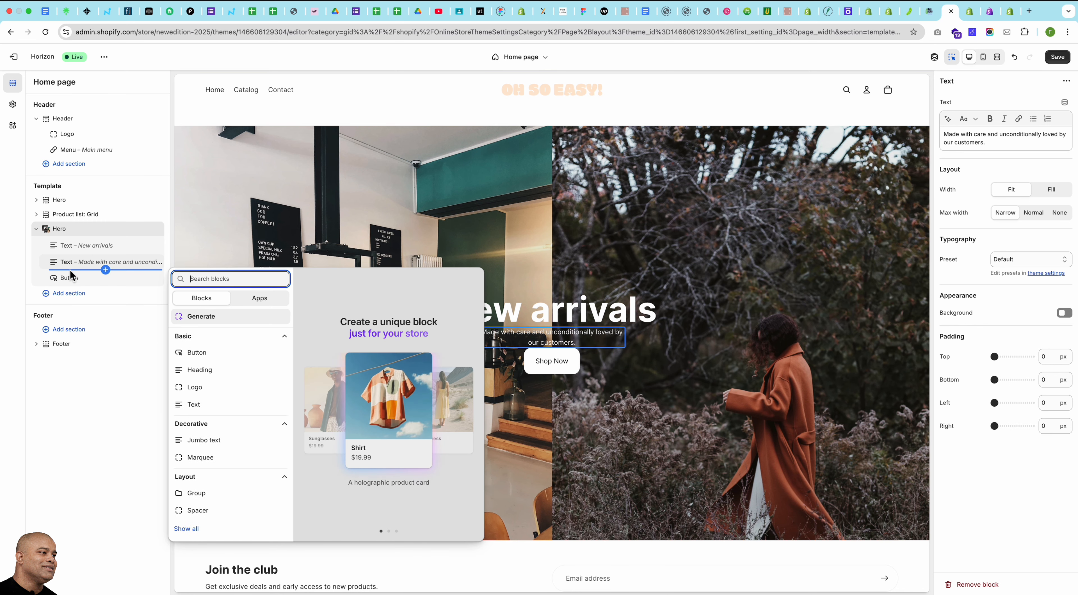
pyautogui.click(205, 513)
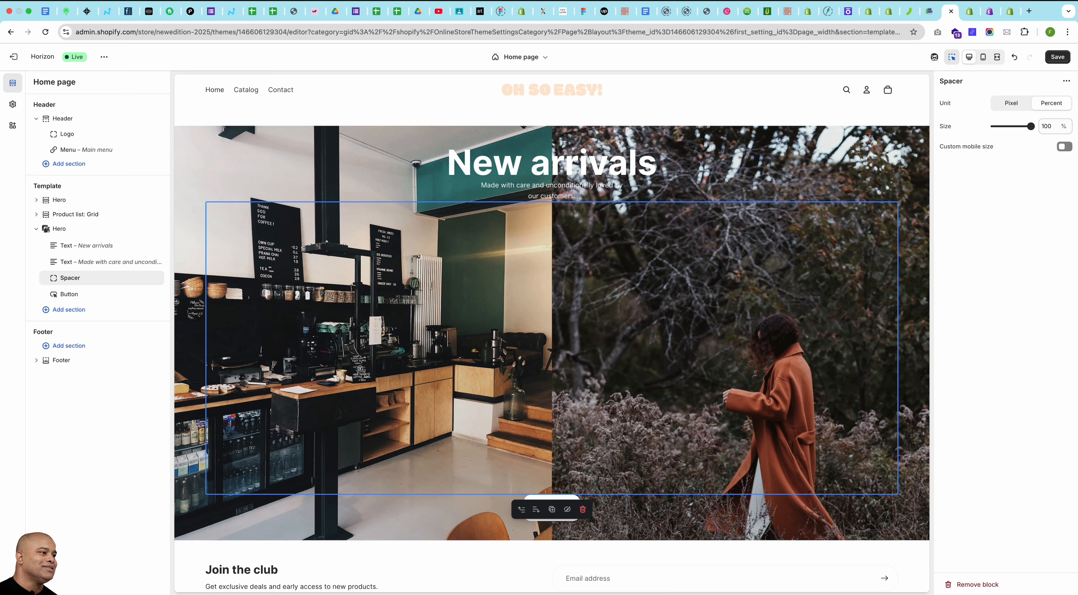
pyautogui.click(1009, 103)
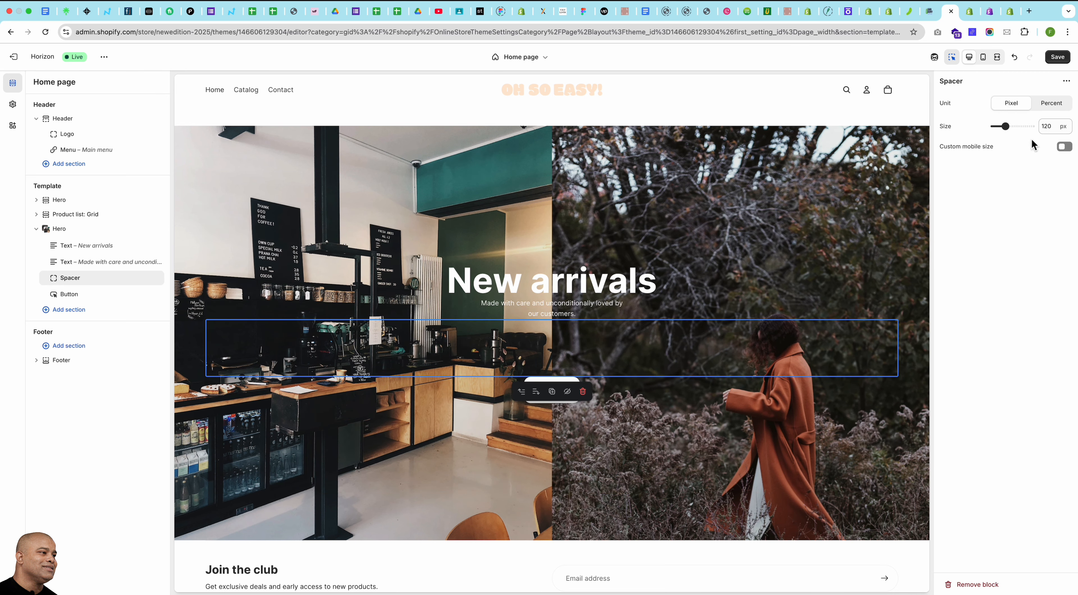
pyautogui.moveTo(1005, 126); pyautogui.dragTo(999, 127)
pyautogui.click(1054, 105)
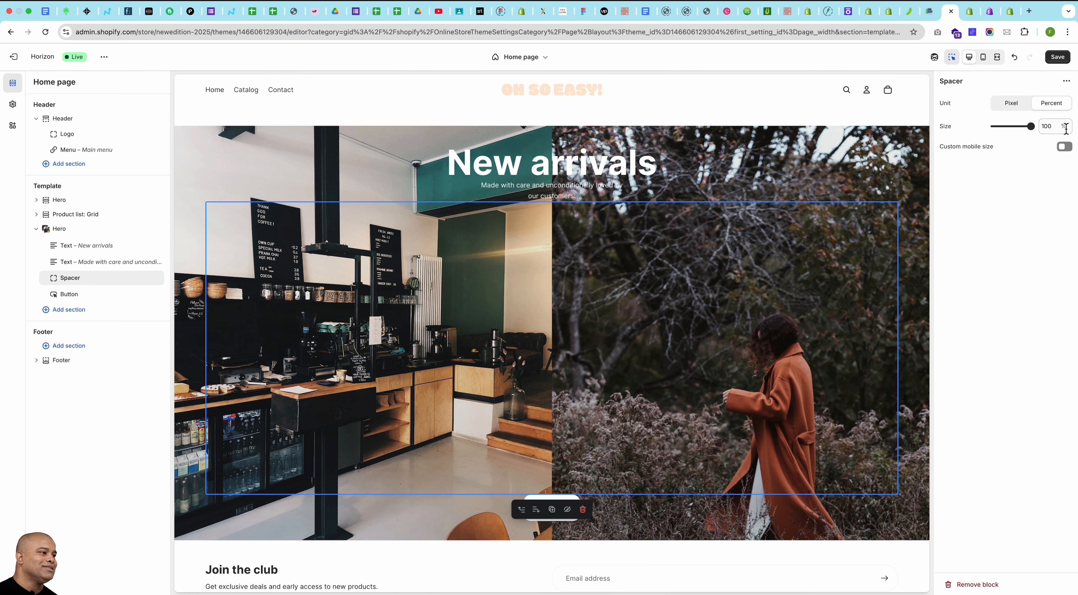
pyautogui.click(1018, 107)
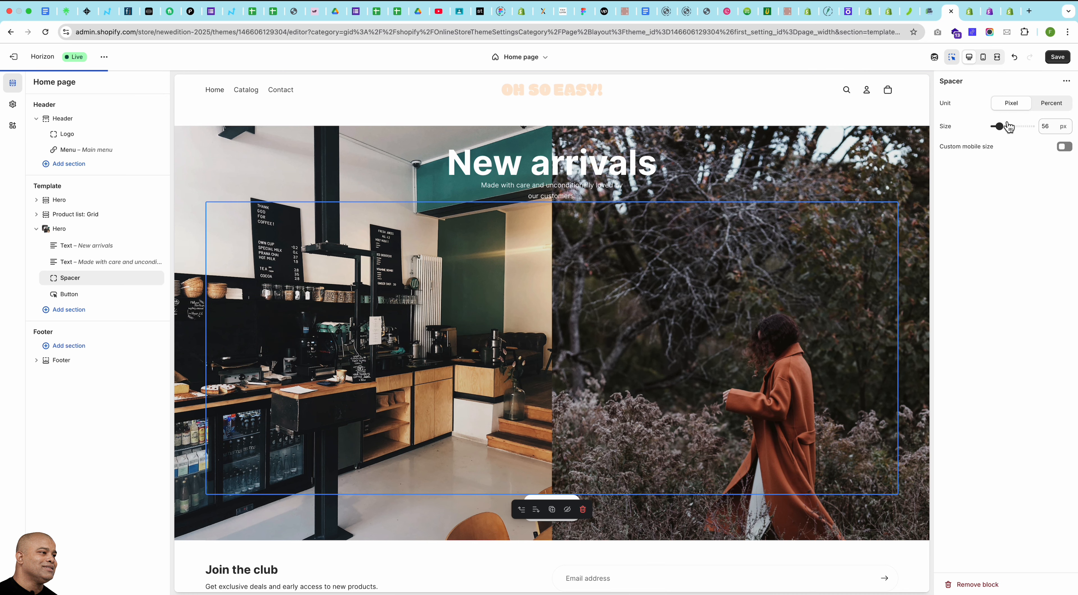
pyautogui.moveTo(1001, 127); pyautogui.dragTo(997, 127)
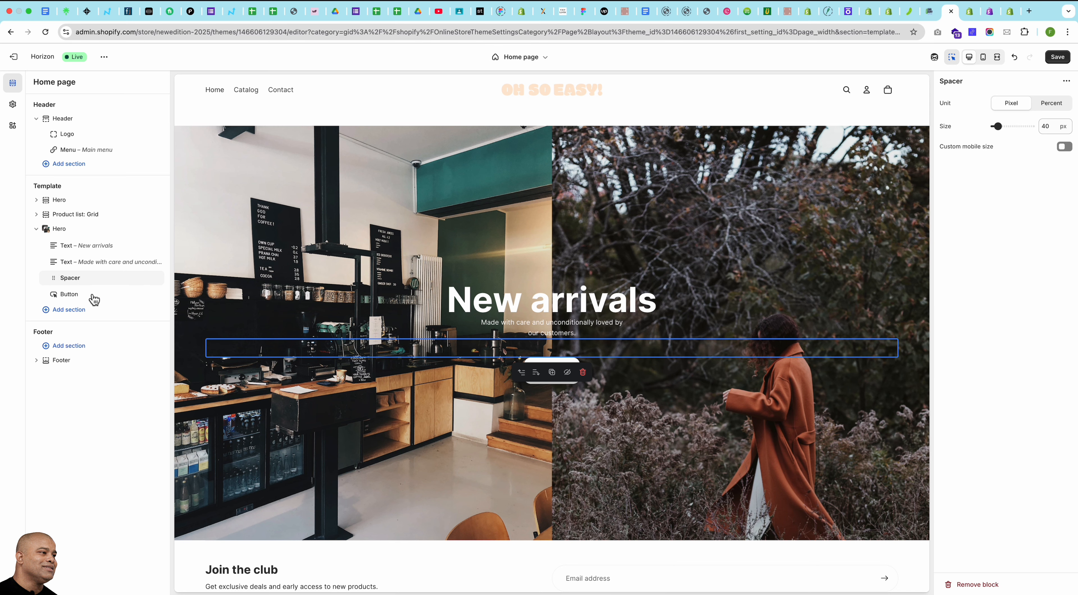
# Try the Secondary and Link styles for the hero's Shop Now button, and return it to Primary.
pyautogui.click(74, 296)
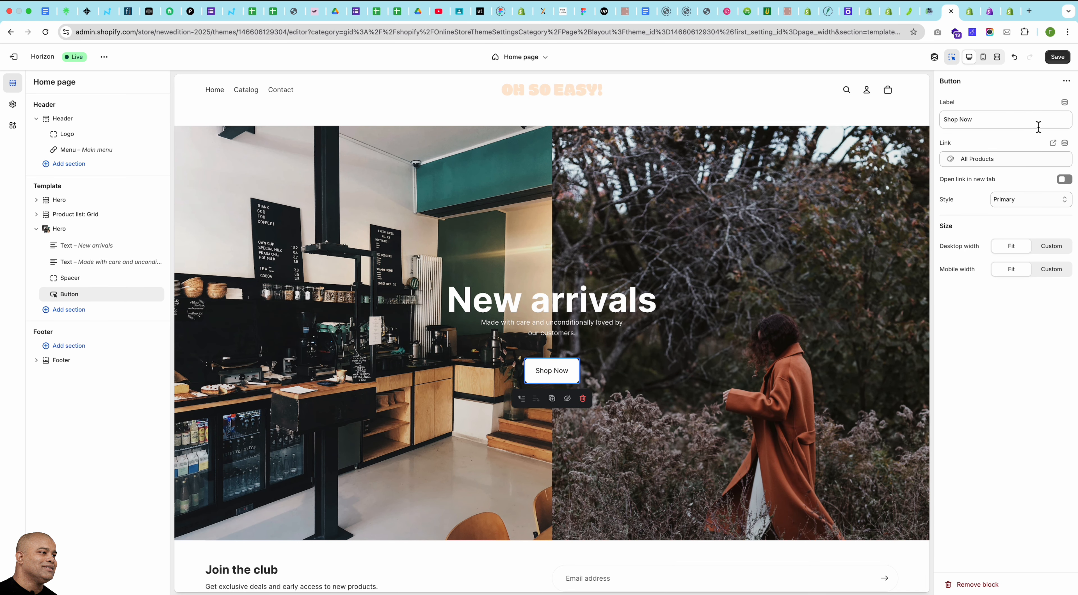
pyautogui.click(1025, 200)
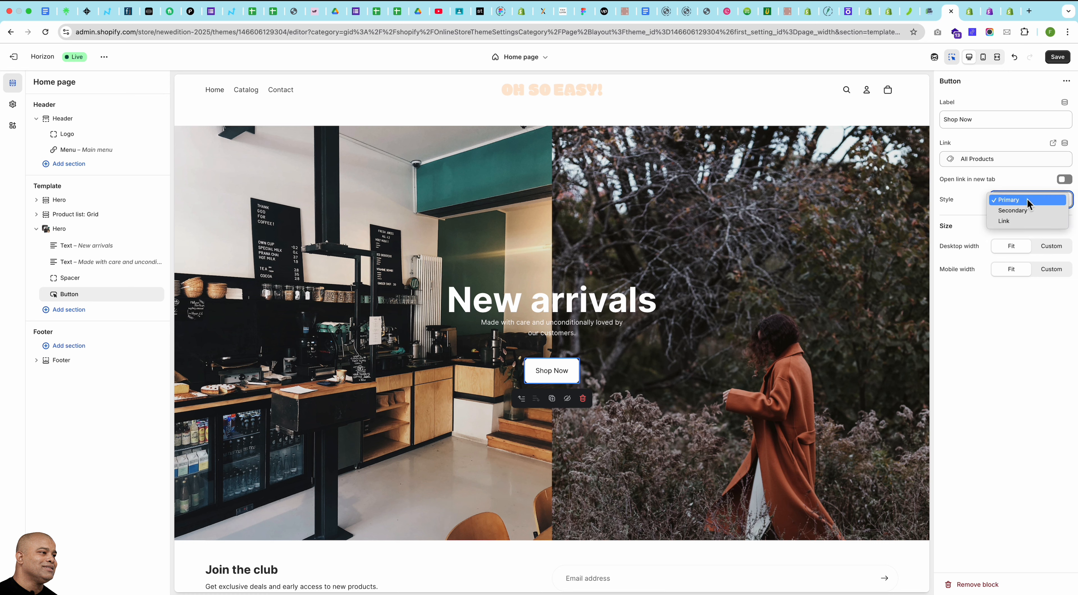
pyautogui.click(1020, 207)
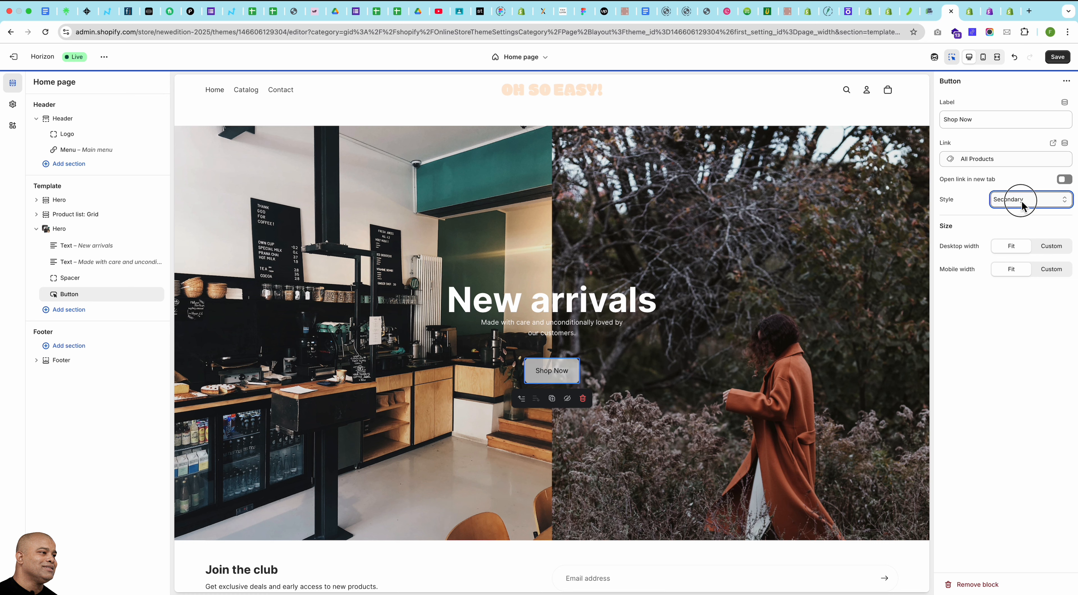
pyautogui.click(1023, 207)
pyautogui.click(1017, 216)
pyautogui.click(1021, 200)
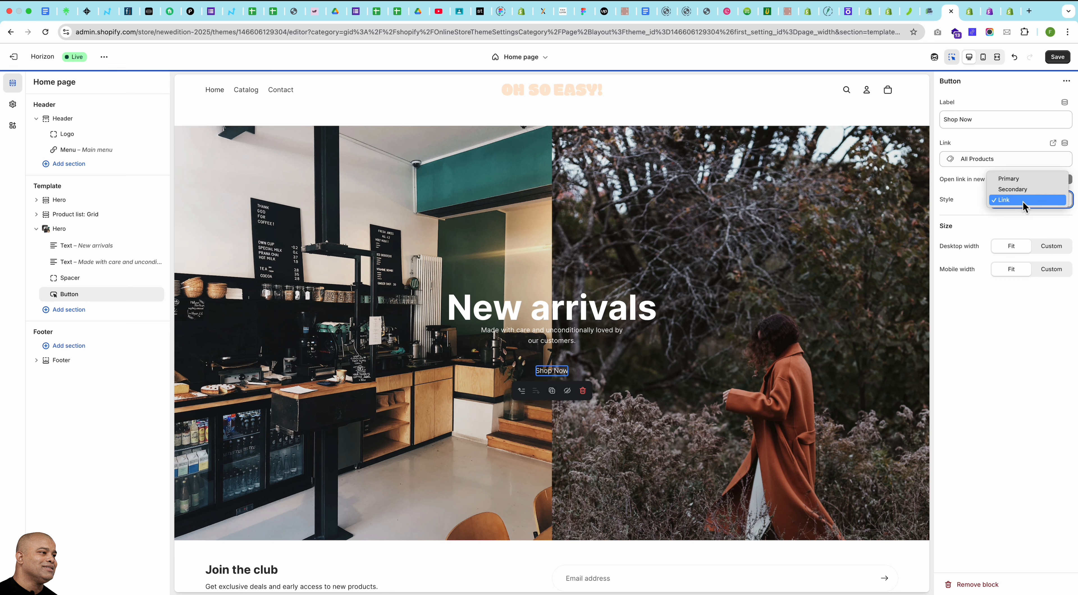
pyautogui.click(1031, 199)
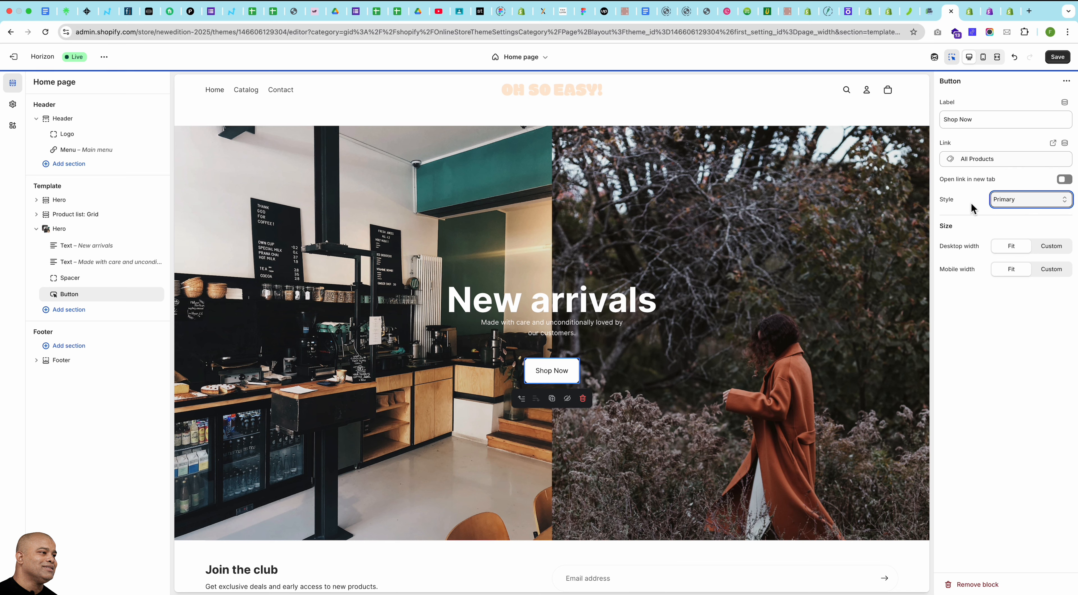
# Browse the available section types and add a Custom section below the New arrivals hero.
pyautogui.click(62, 230)
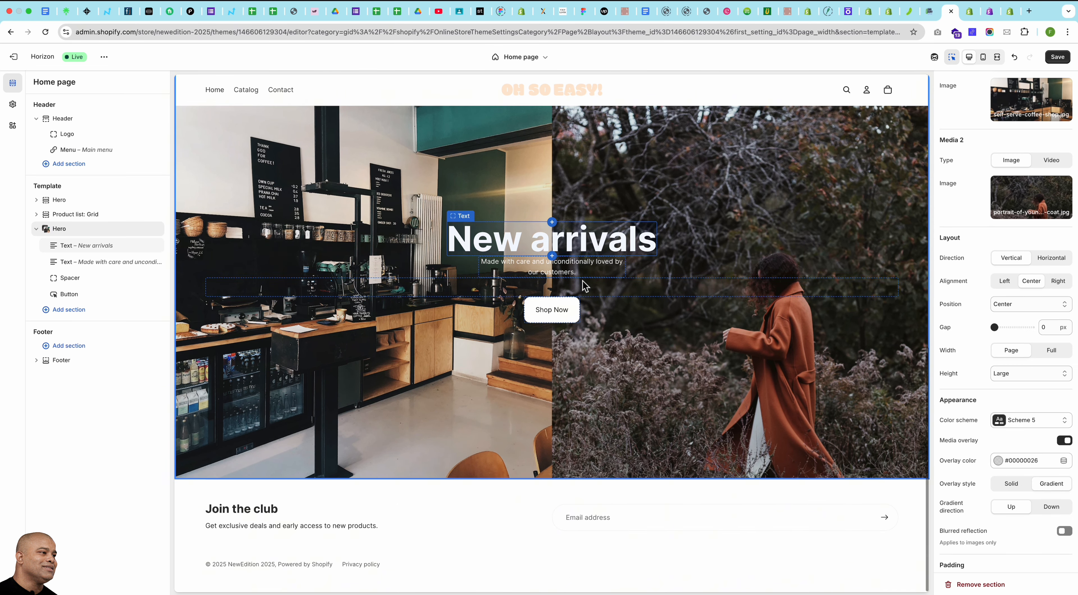
pyautogui.click(54, 312)
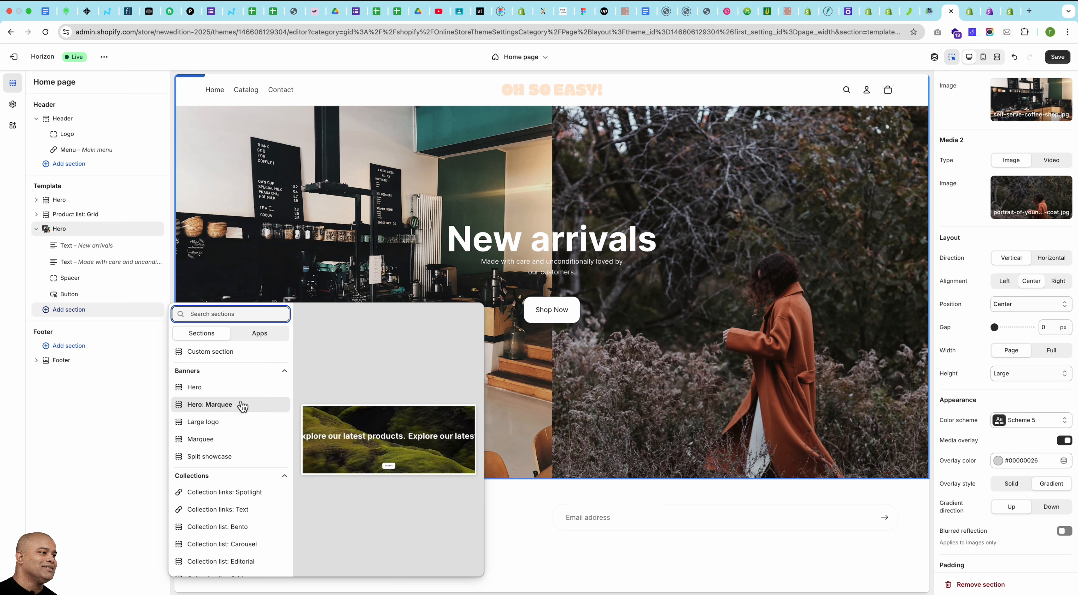
pyautogui.scroll(-2, 241, 406)
pyautogui.scroll(-5, 241, 407)
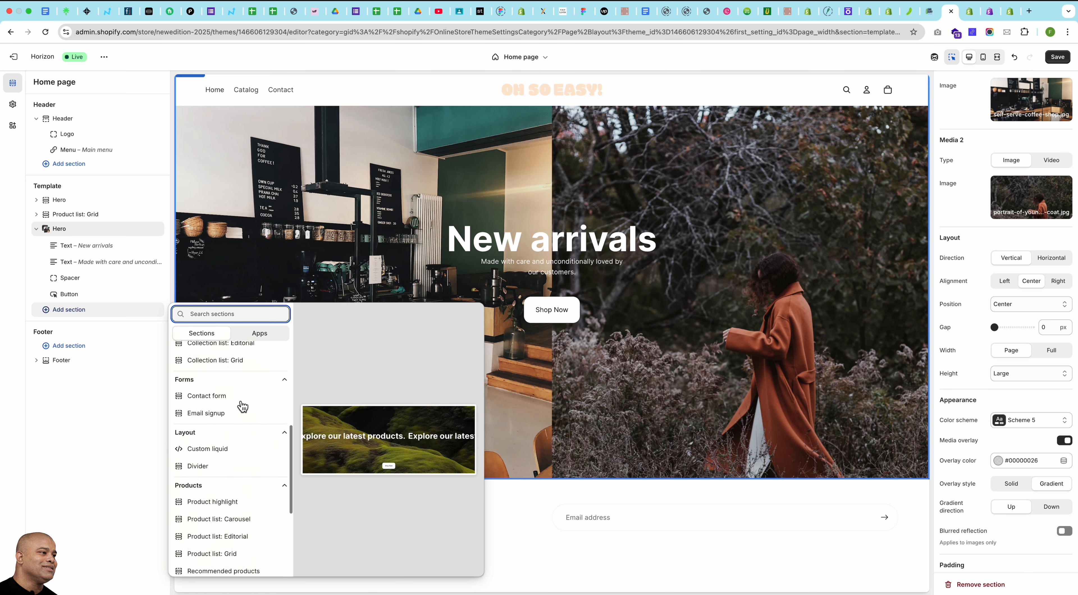
pyautogui.scroll(-3, 224, 427)
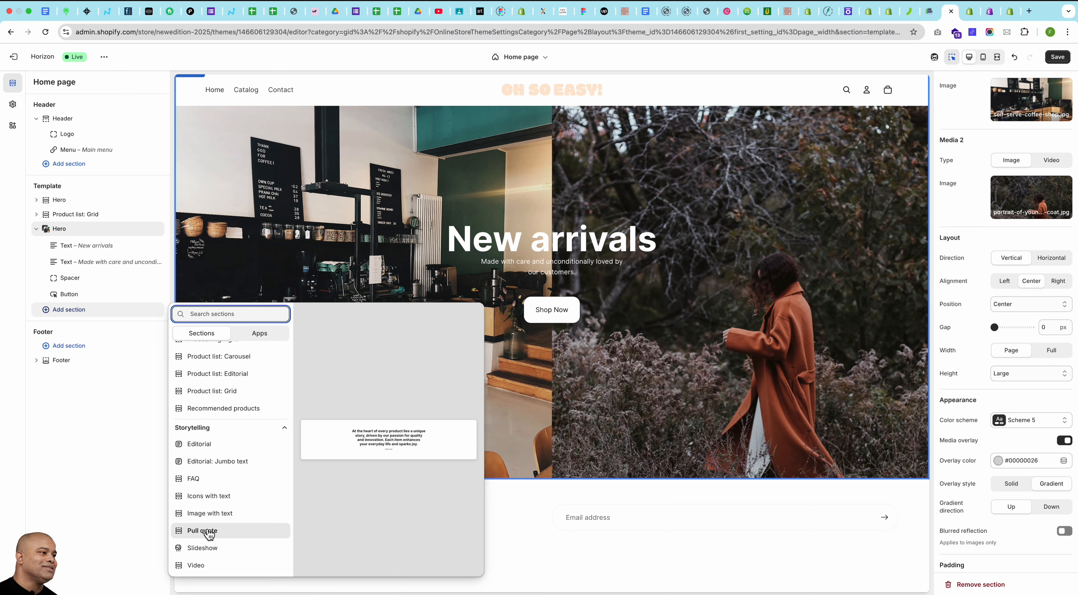
pyautogui.scroll(3, 228, 484)
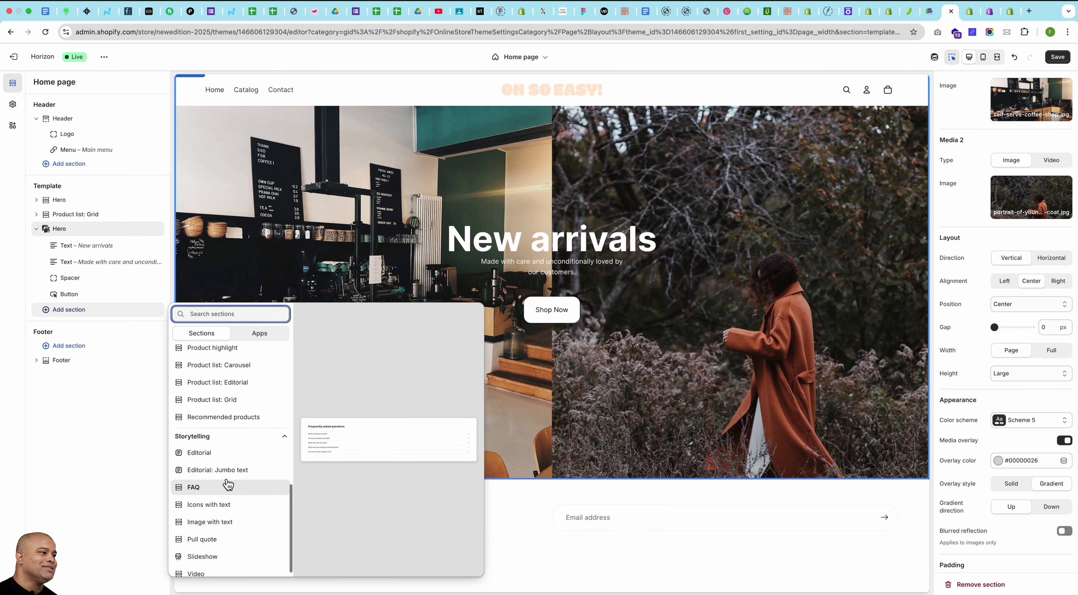
pyautogui.scroll(3, 228, 484)
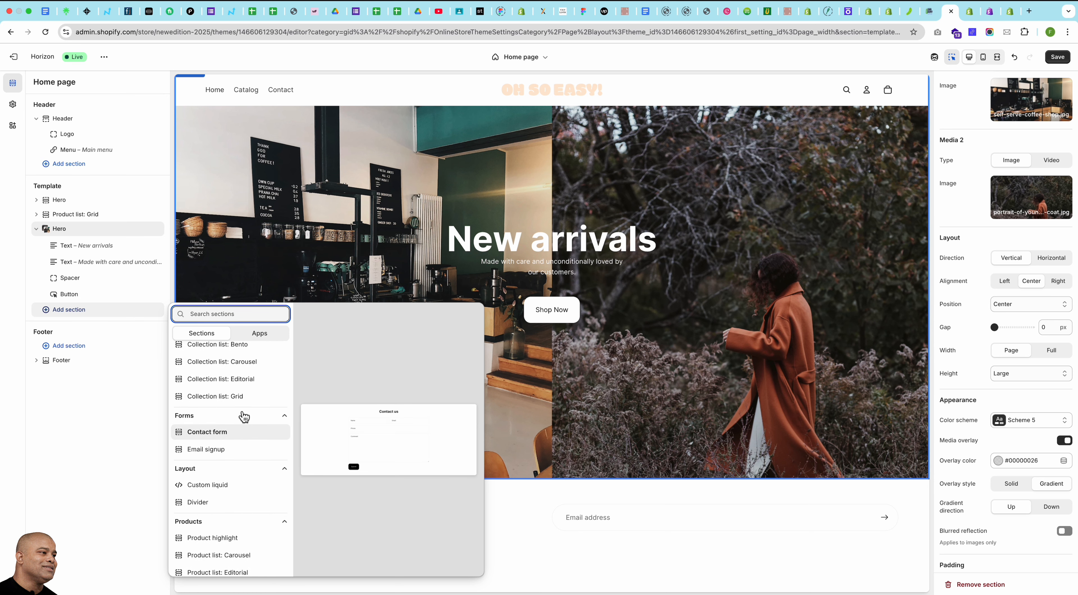
pyautogui.scroll(3, 248, 440)
pyautogui.scroll(3, 248, 440)
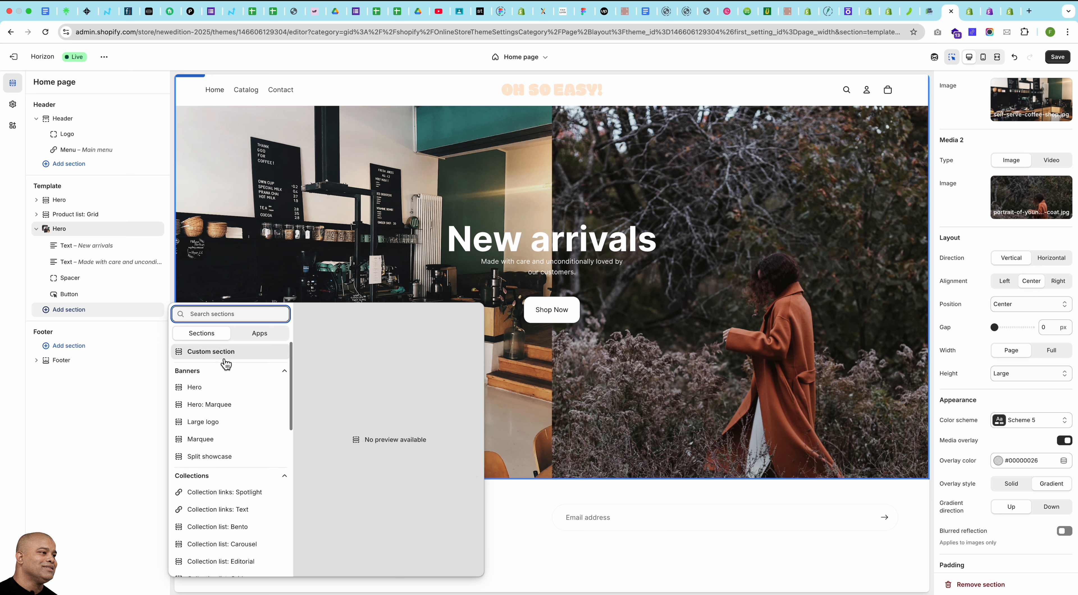
pyautogui.click(214, 354)
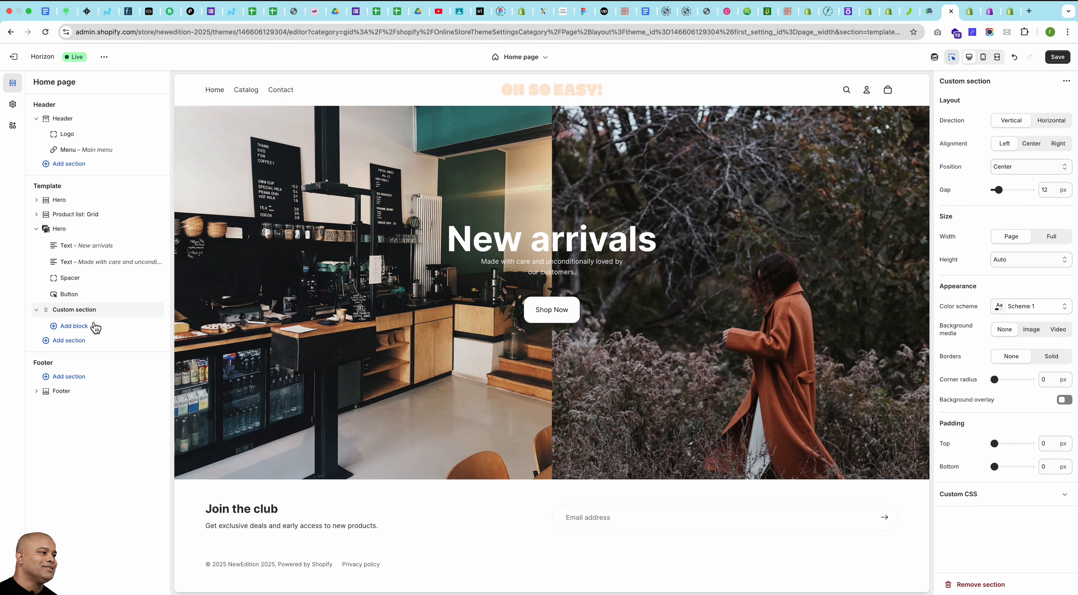
# Add a Group block inside the new custom section.
pyautogui.click(80, 331)
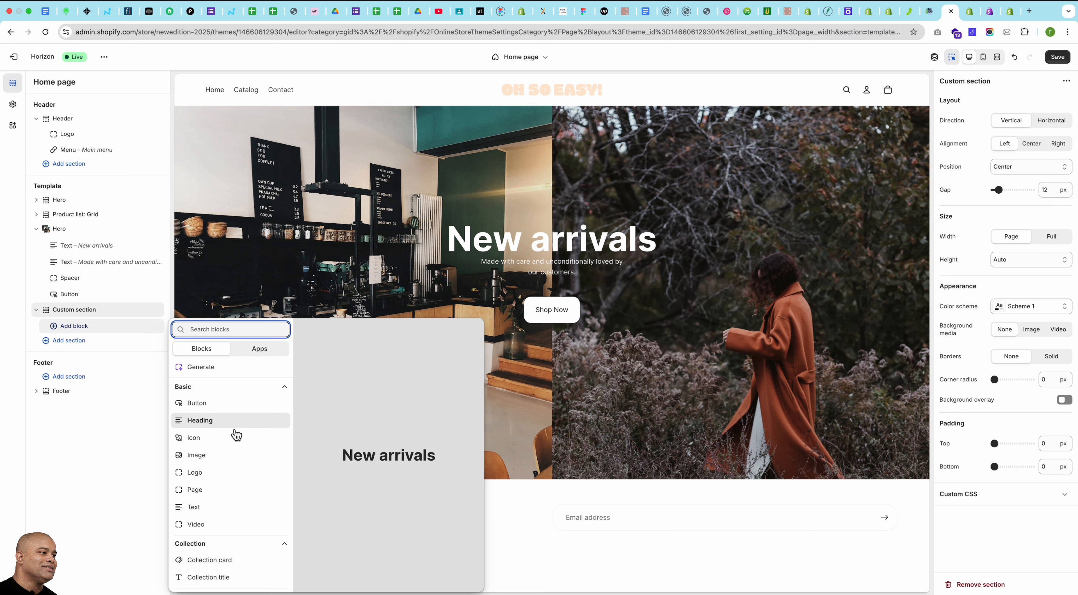
pyautogui.scroll(-5, 234, 435)
pyautogui.scroll(-6, 236, 435)
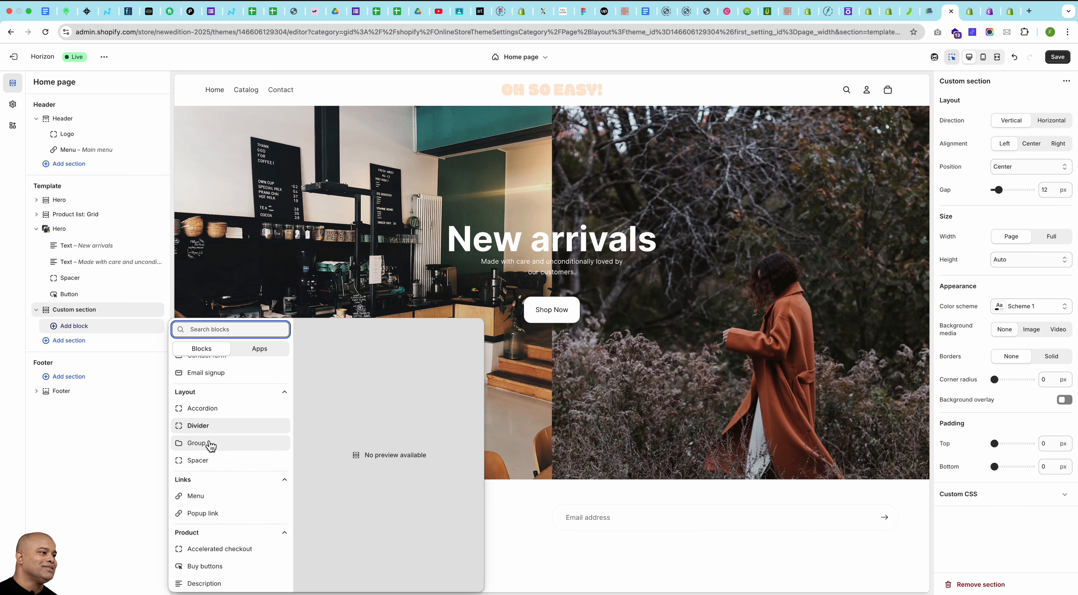
pyautogui.click(90, 372)
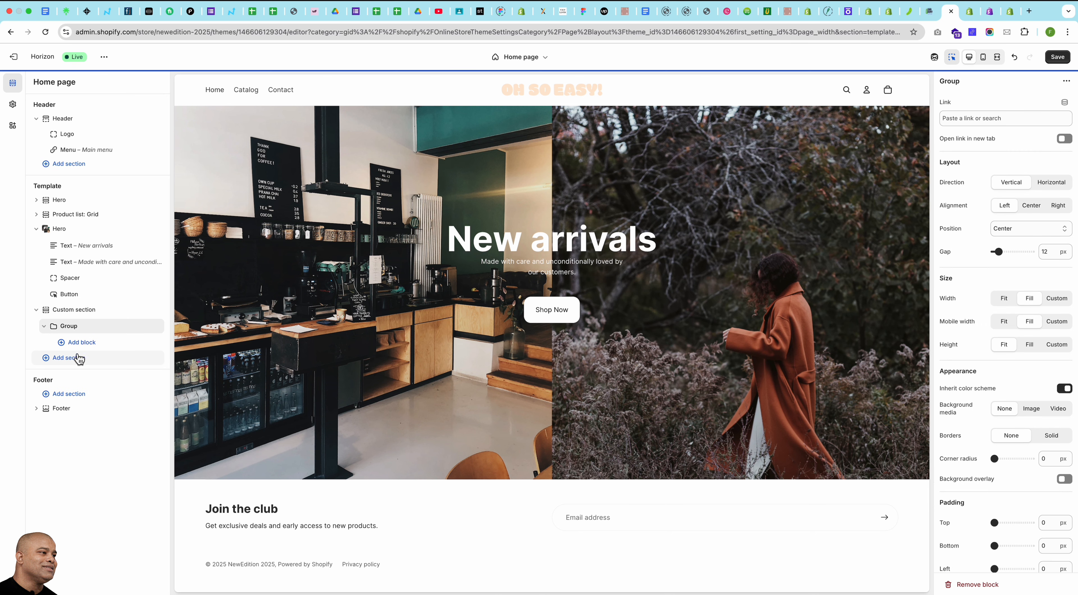
# Add a Heading block inside the custom section's group.
pyautogui.click(91, 346)
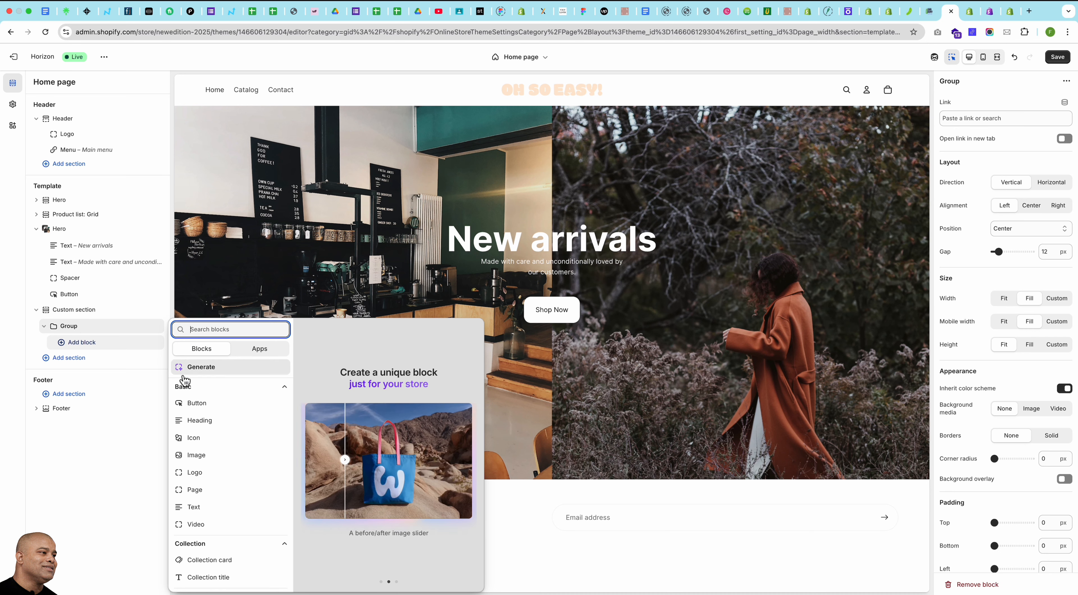
pyautogui.click(211, 424)
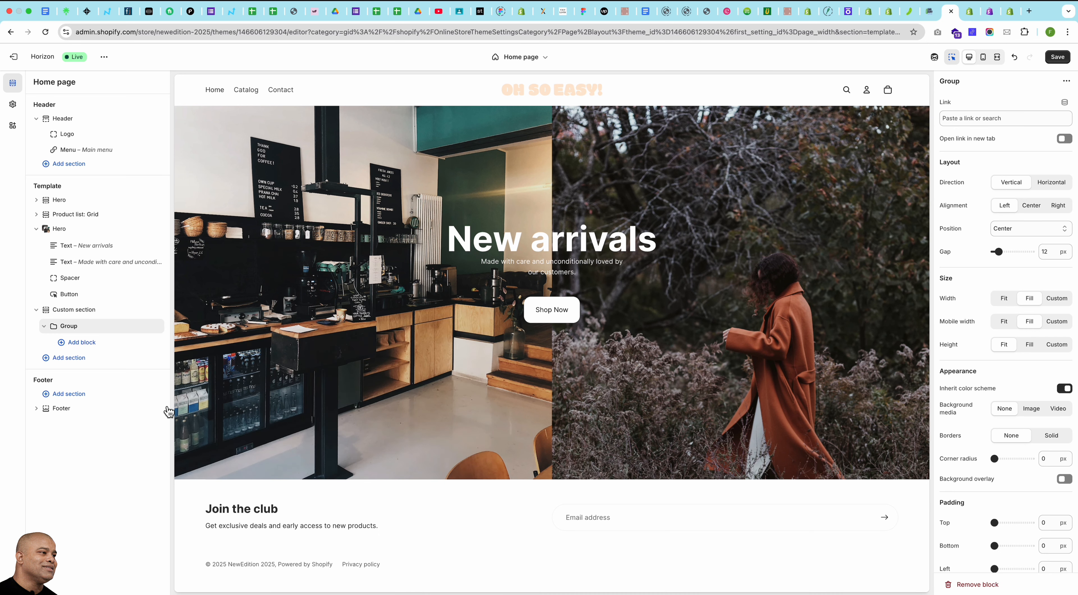
pyautogui.moveTo(168, 409)
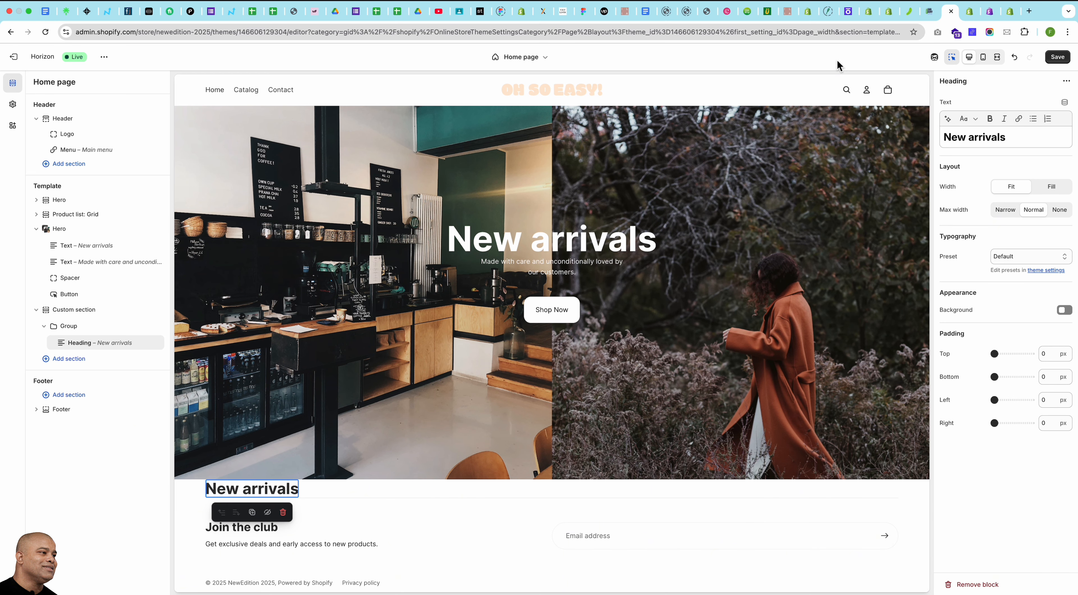
# Replace the heading's text with the reference site's headline, "The Classics You Haven't Tasted, Yet!tm", and italicize the word Classics.
pyautogui.hotkey('ctrl', 'Left')
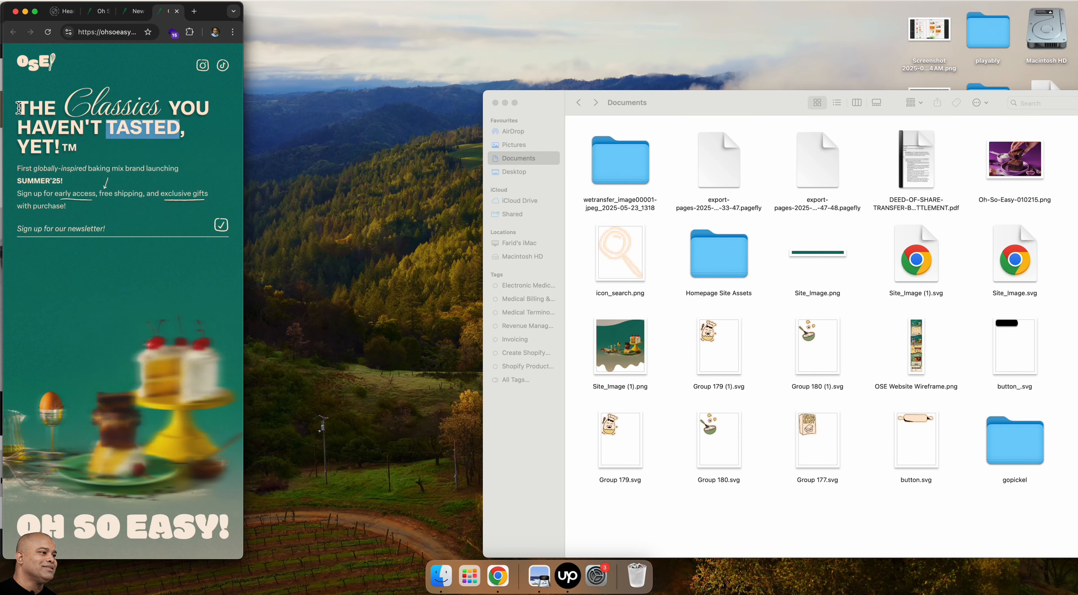
pyautogui.moveTo(18, 108); pyautogui.dragTo(91, 148)
pyautogui.hotkey('ctrl', 'Right')
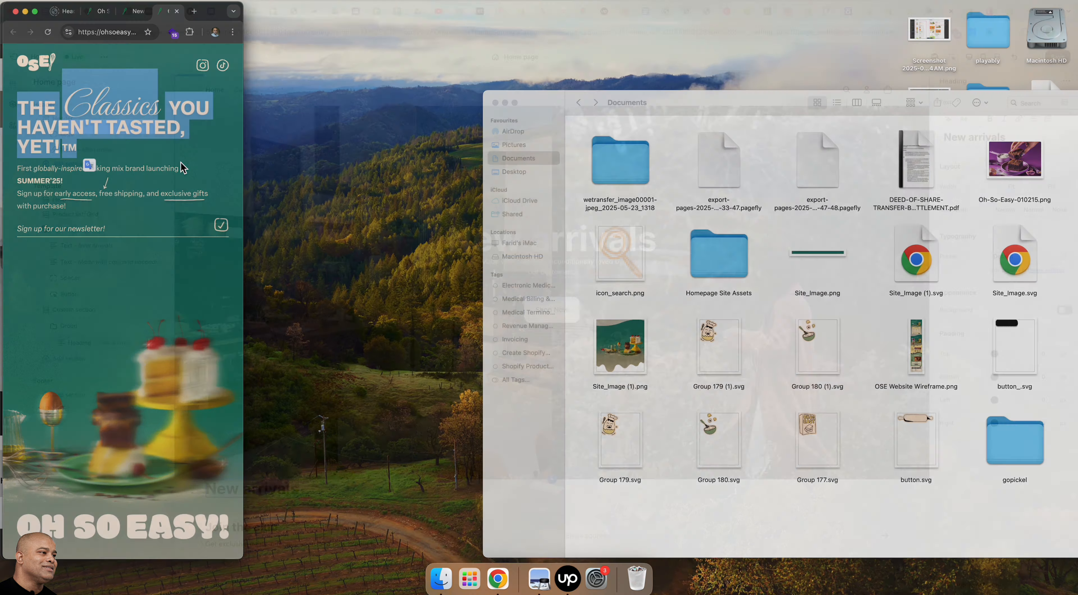
pyautogui.tripleClick(1031, 142)
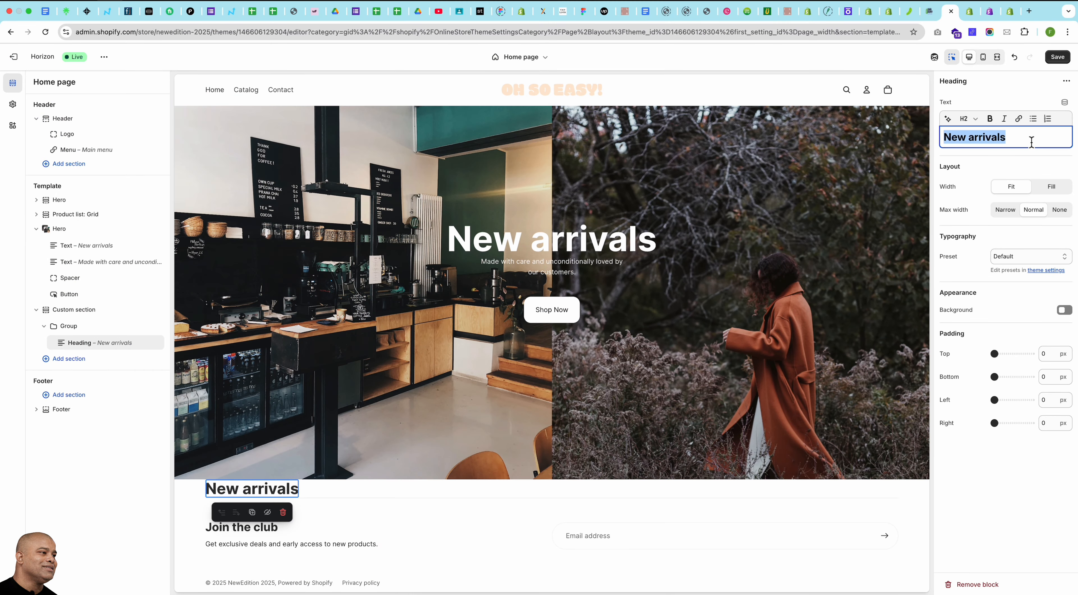
pyautogui.write("The Classics You Haven't Tasted, Yet!tm")
pyautogui.press('super+a')
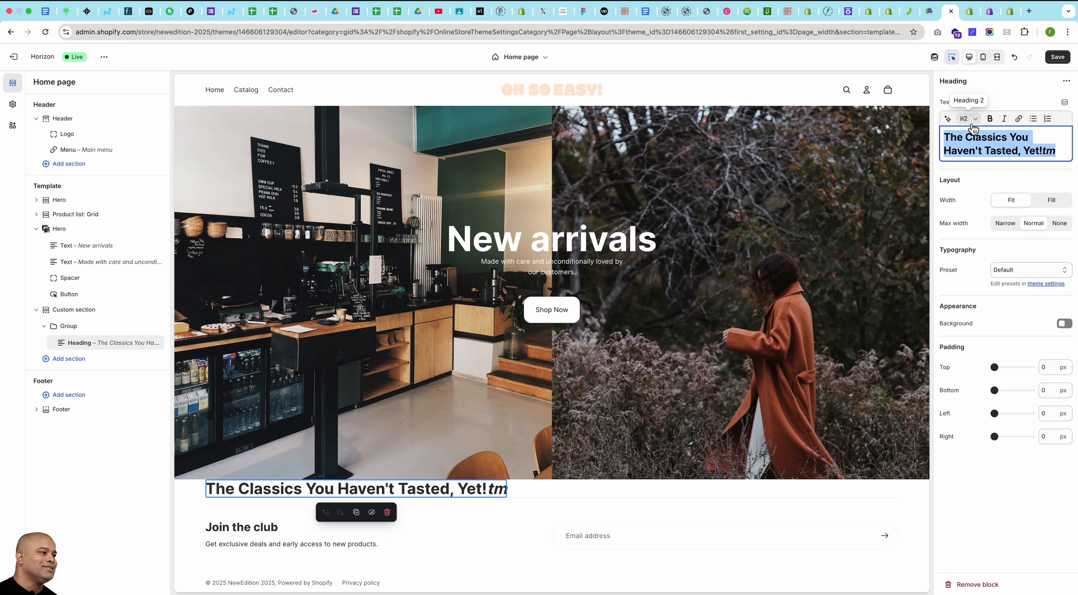
pyautogui.doubleClick(985, 137)
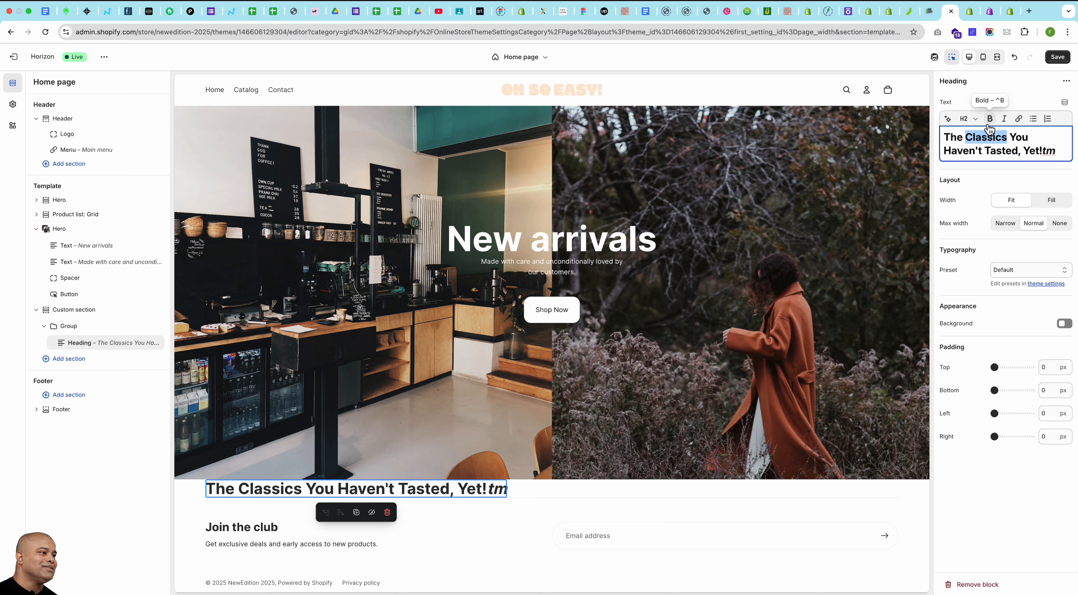
pyautogui.click(1005, 120)
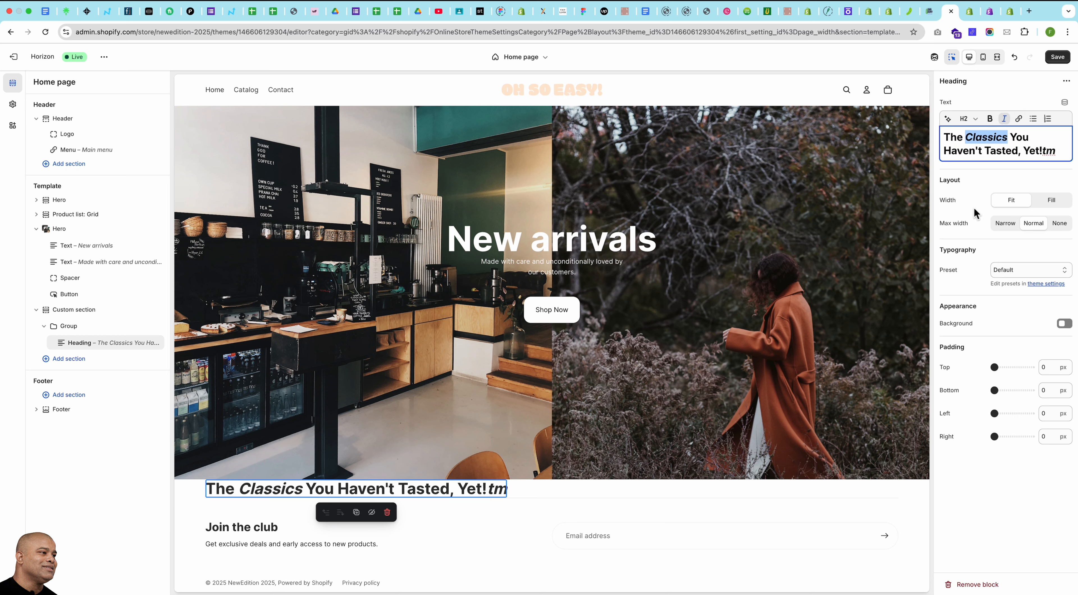
# Try the heading's Fit width and Narrow max width, settling on Fill width, Normal max width and centered alignment.
pyautogui.click(1055, 201)
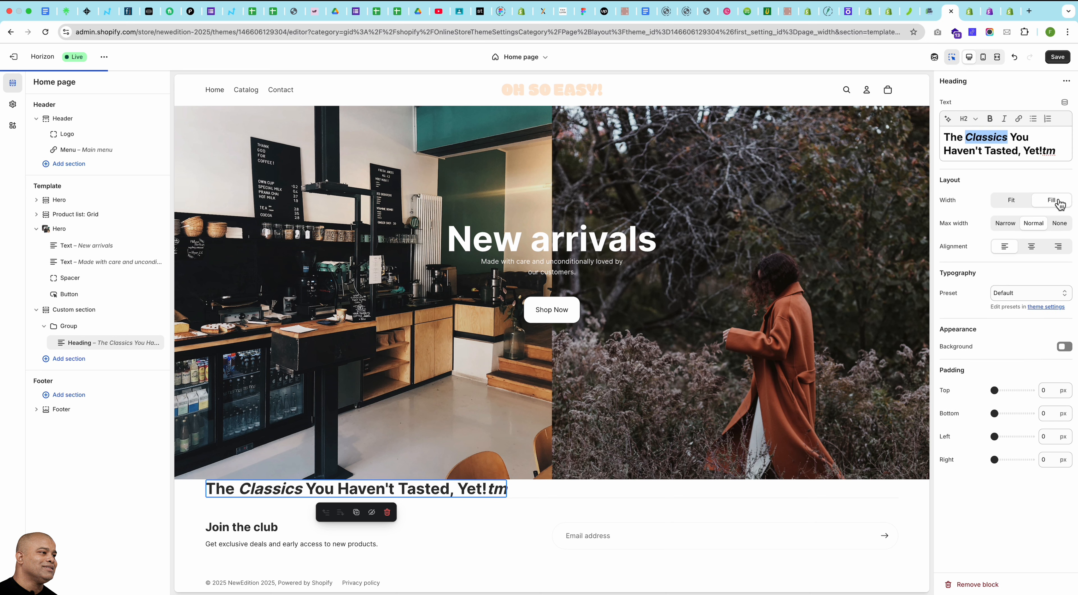
pyautogui.click(1032, 251)
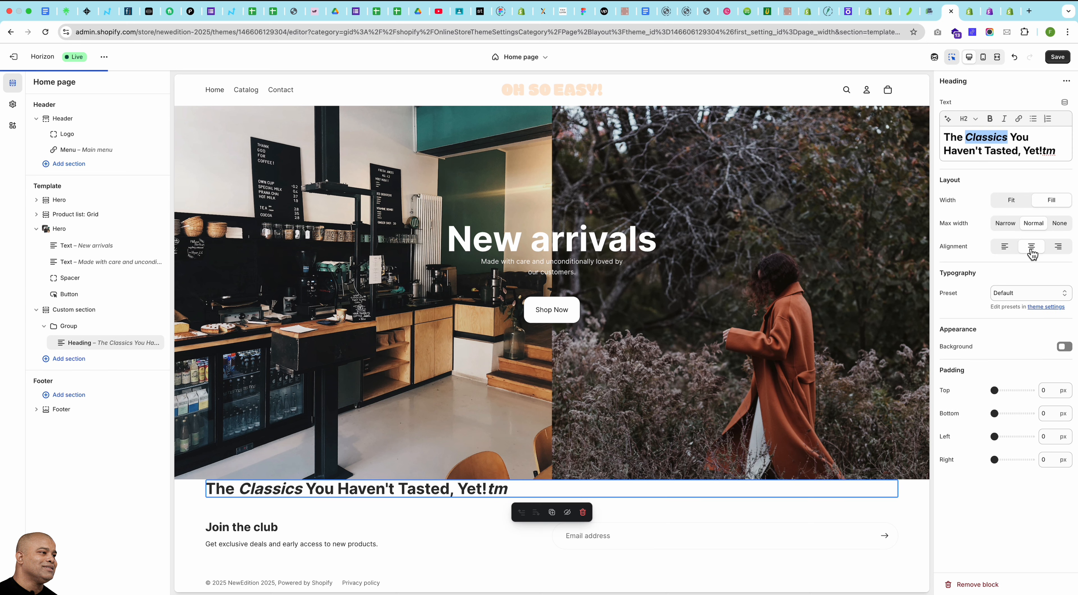
pyautogui.click(1012, 201)
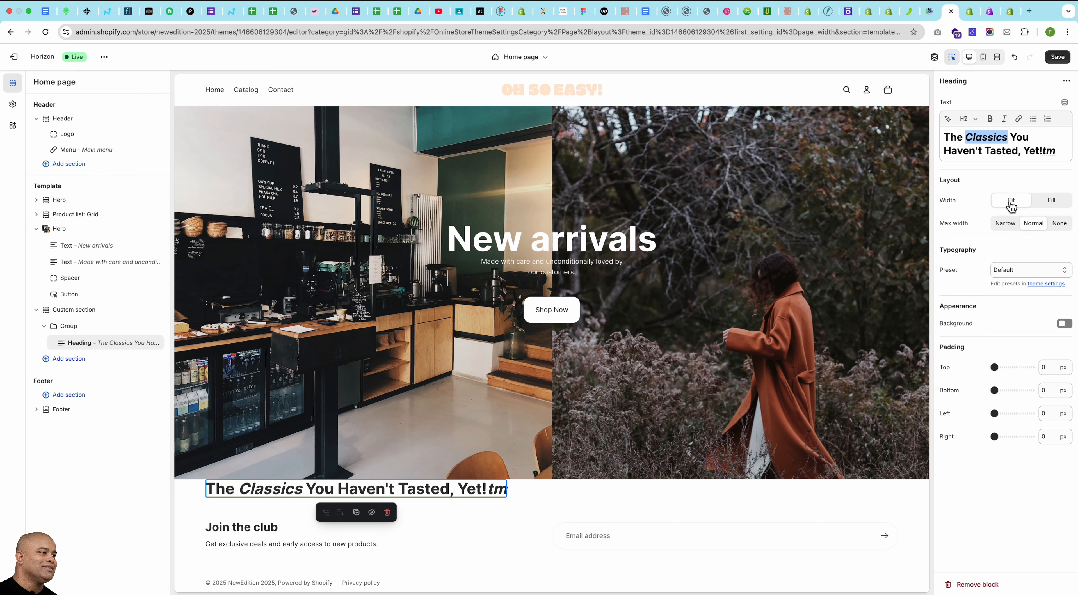
pyautogui.click(1010, 226)
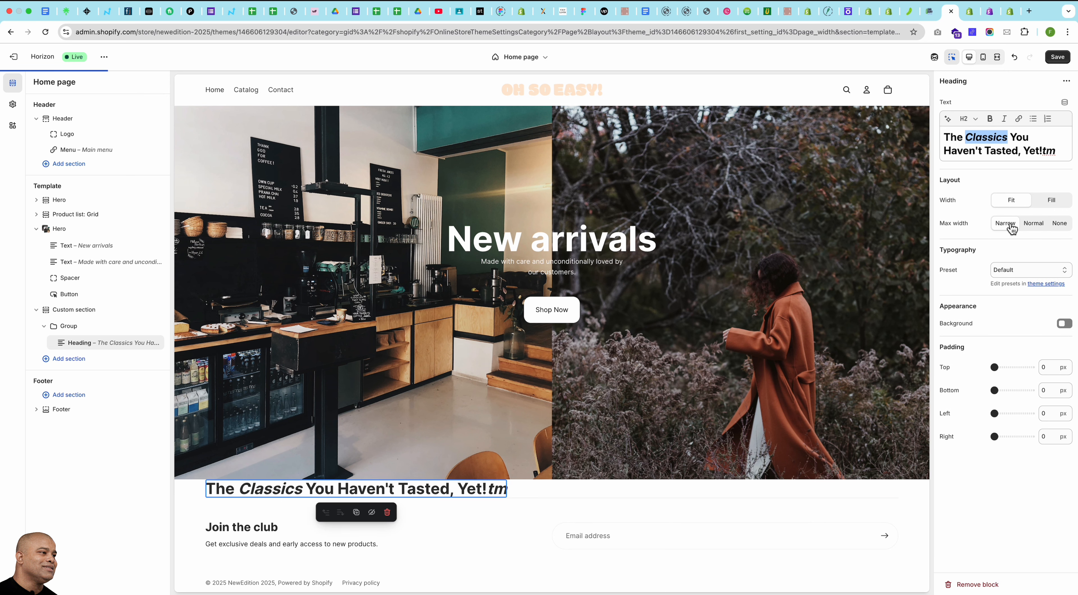
pyautogui.click(1032, 226)
pyautogui.click(1059, 206)
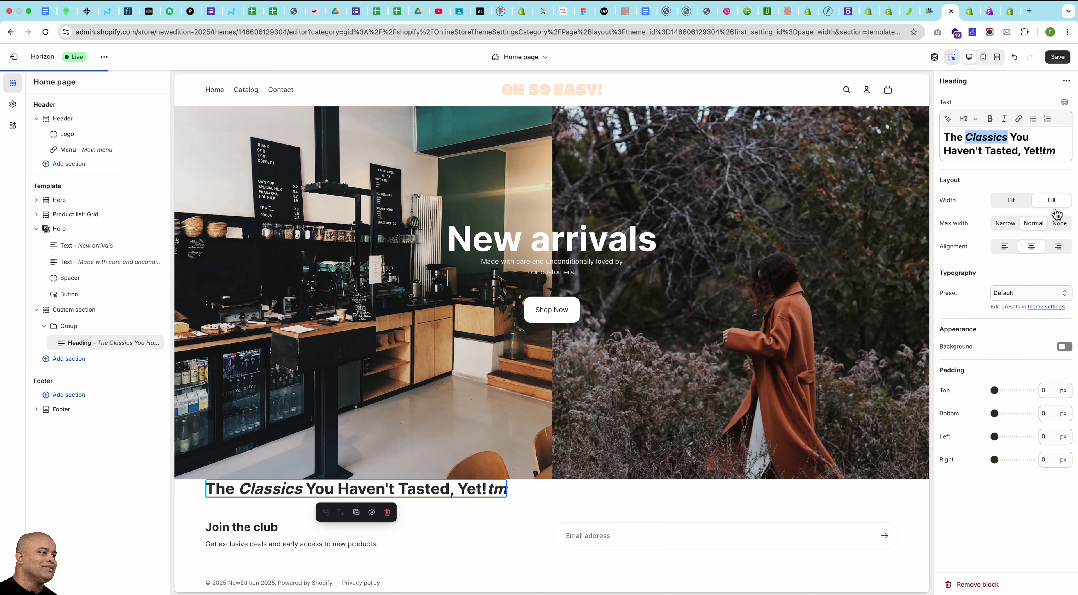
pyautogui.click(1006, 228)
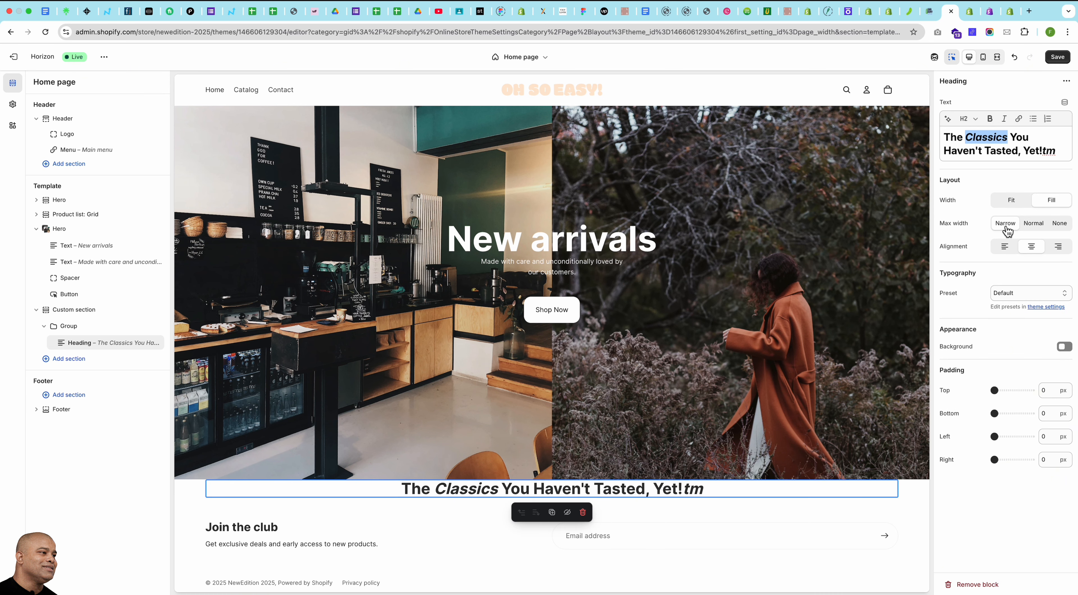
pyautogui.click(1033, 226)
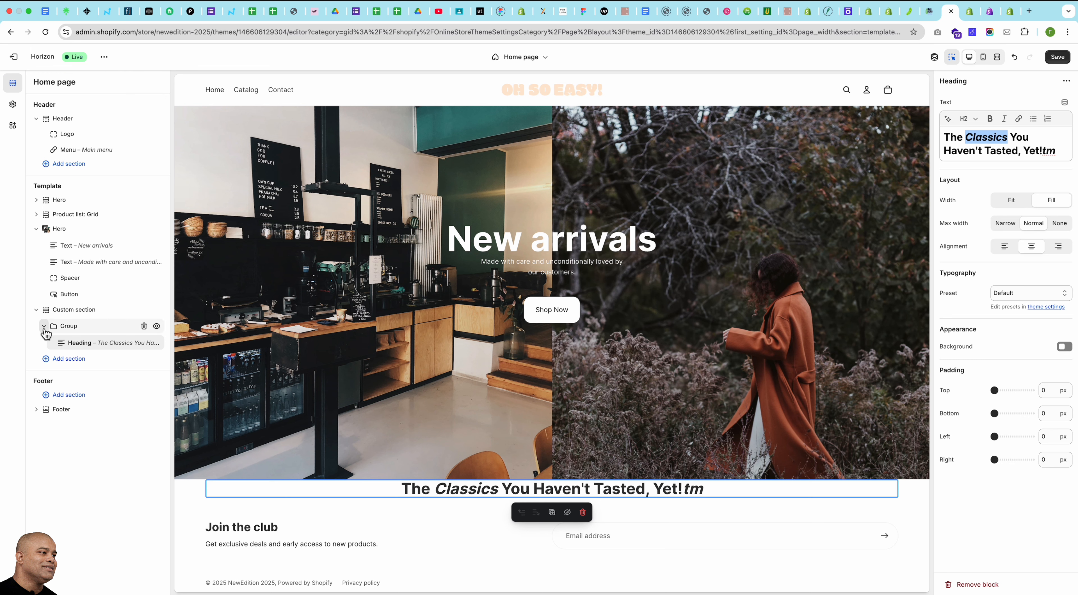
# Look through the available blocks and add an Icon block above the heading in the group.
pyautogui.click(67, 334)
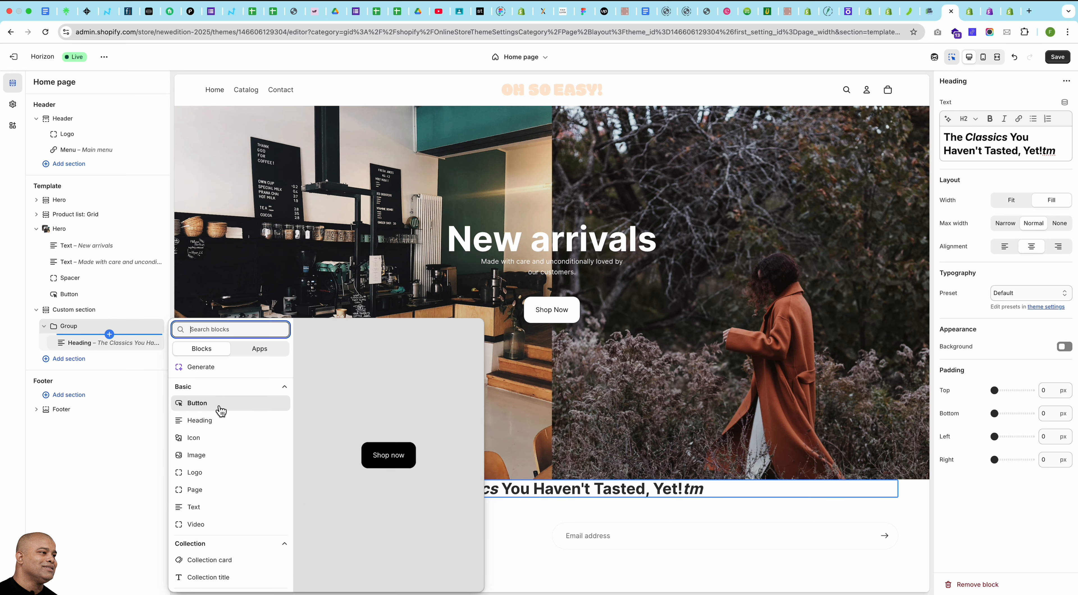
pyautogui.scroll(-10, 221, 458)
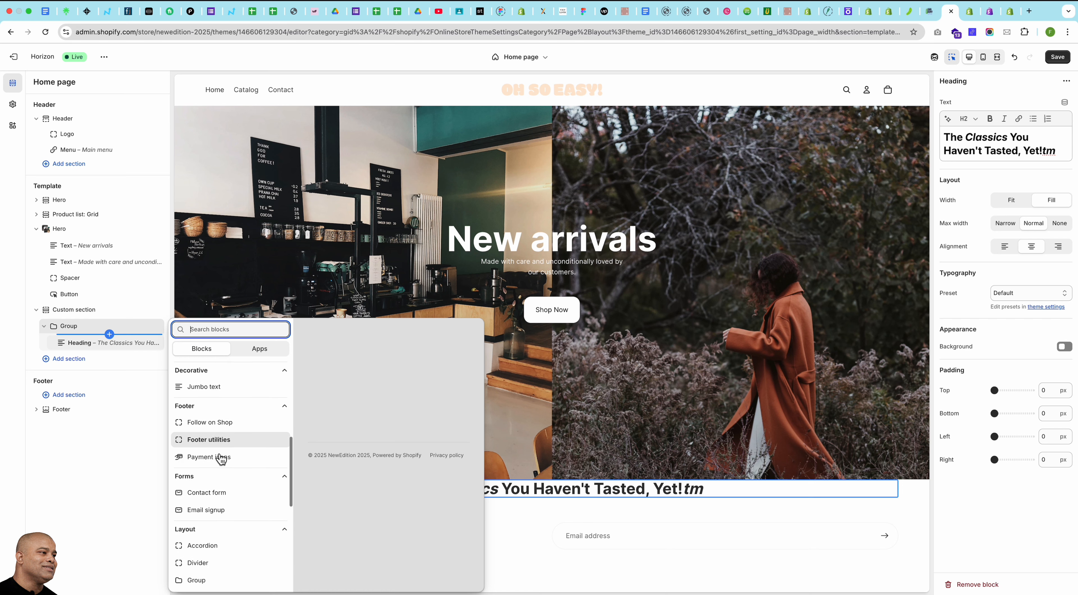
pyautogui.scroll(10, 219, 456)
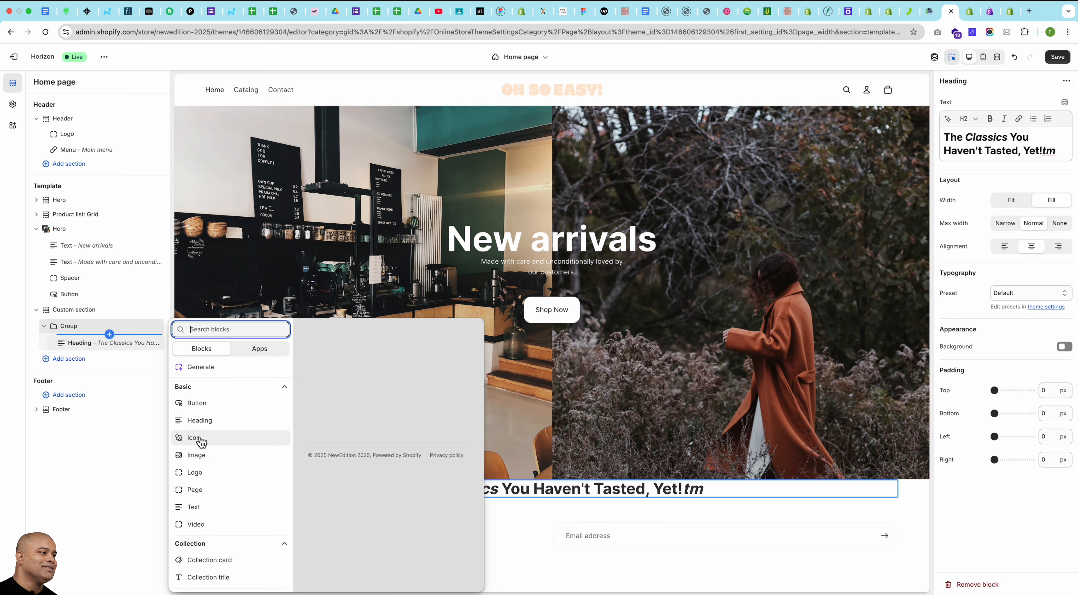
pyautogui.click(196, 437)
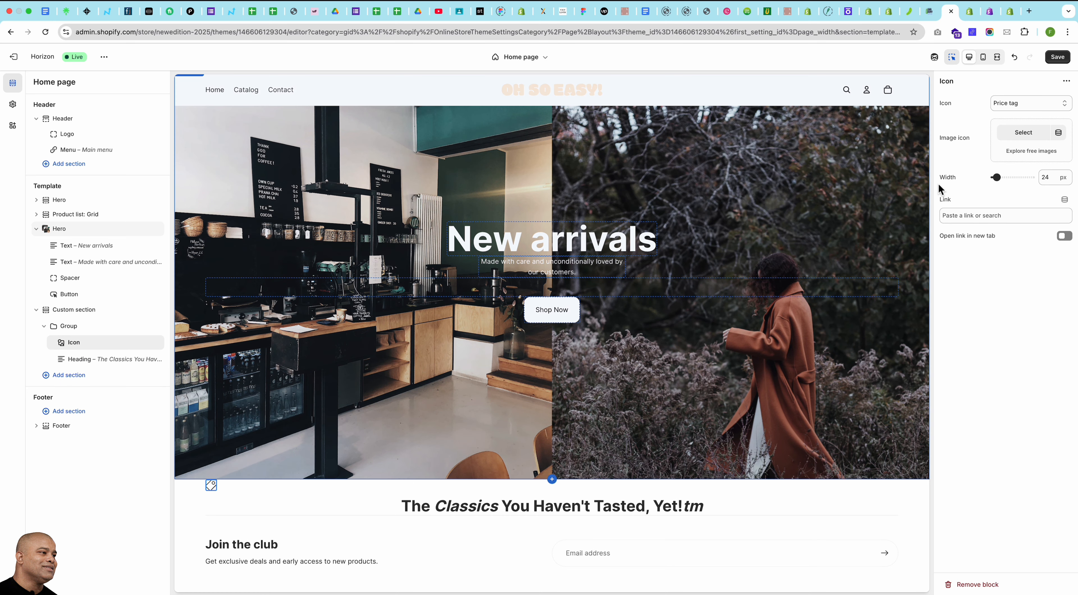
# Change the icon to Truck and set its width to 54 px.
pyautogui.click(1028, 104)
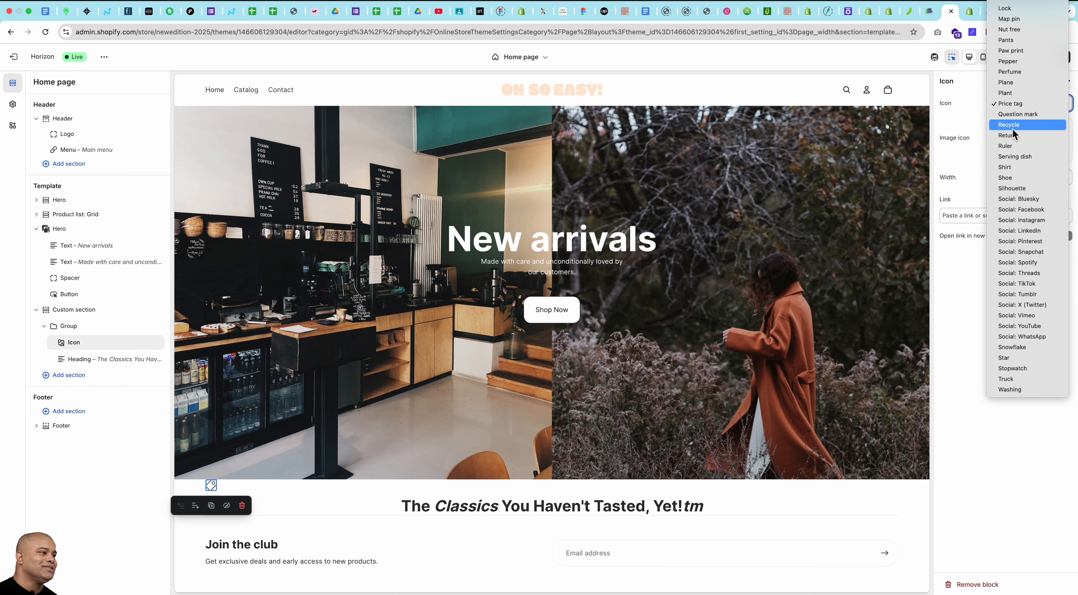
pyautogui.click(1020, 380)
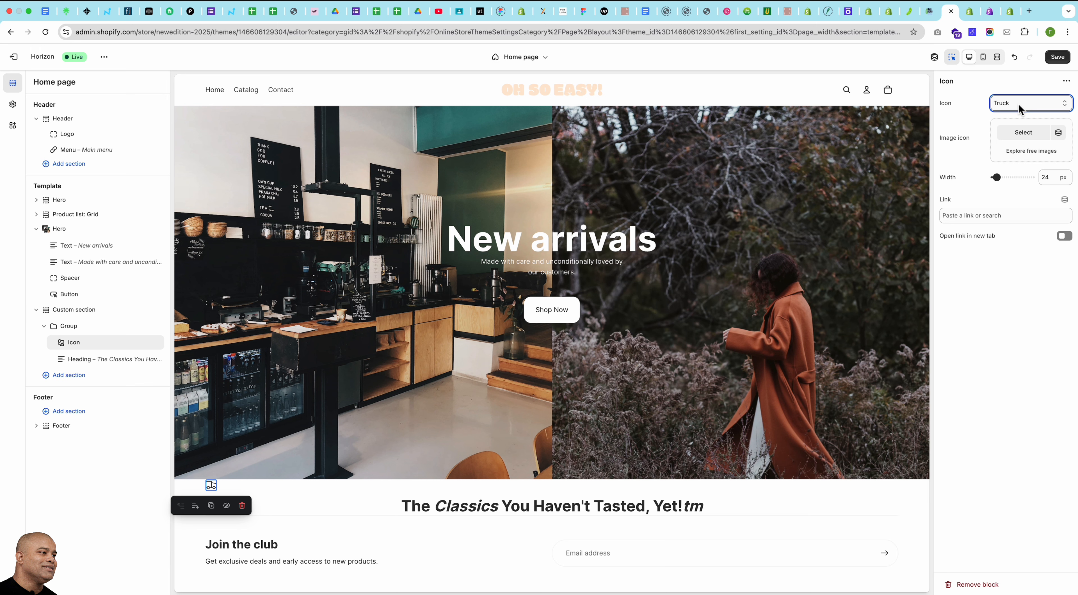
pyautogui.moveTo(996, 177); pyautogui.dragTo(1005, 179)
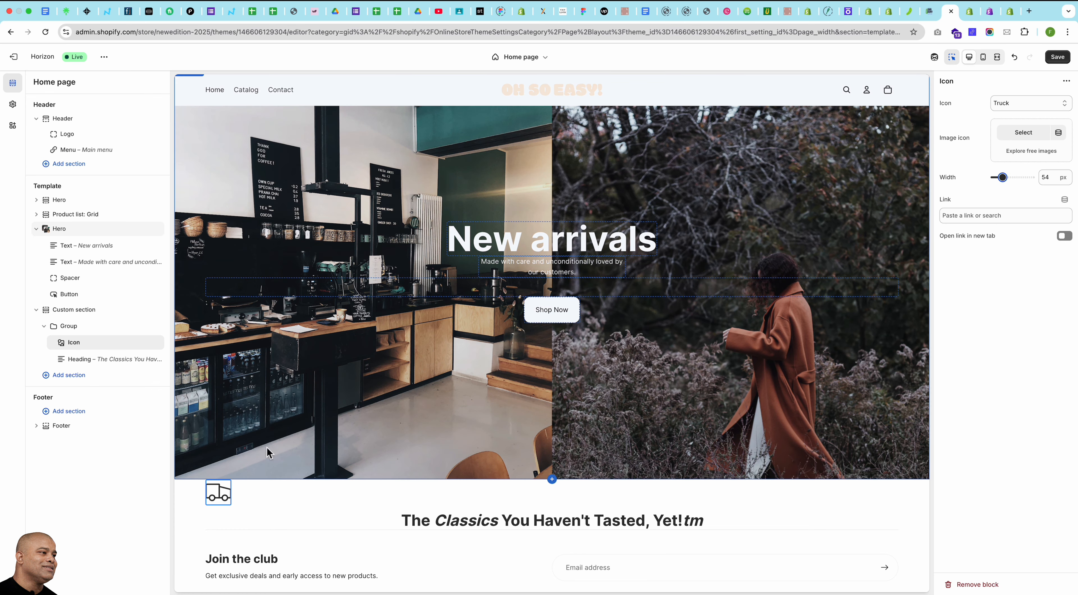
# Set the group's direction to Horizontal and its alignment to Center.
pyautogui.click(76, 330)
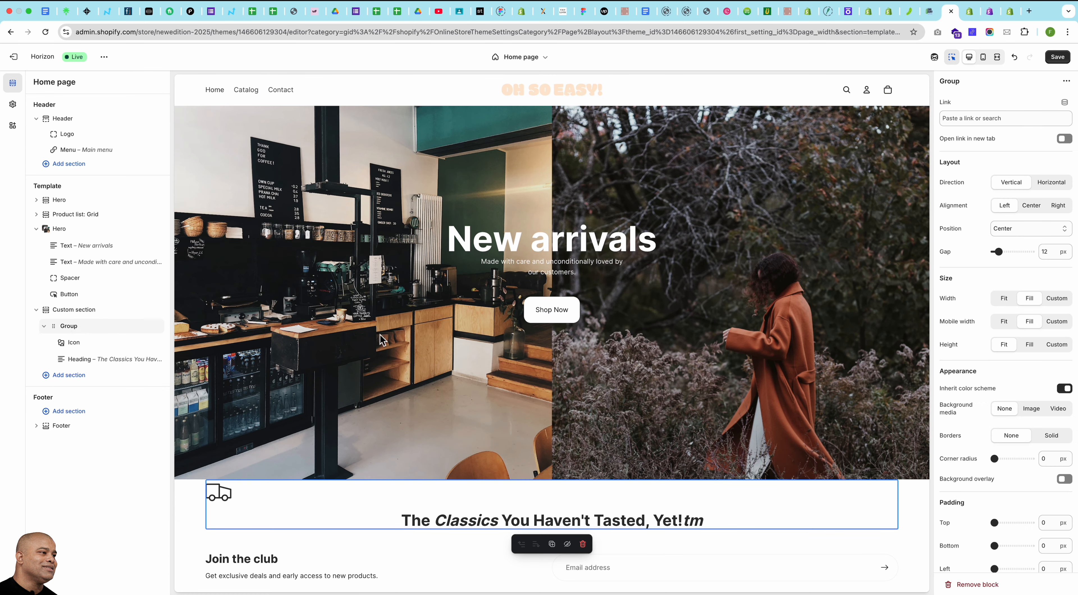
pyautogui.click(1052, 183)
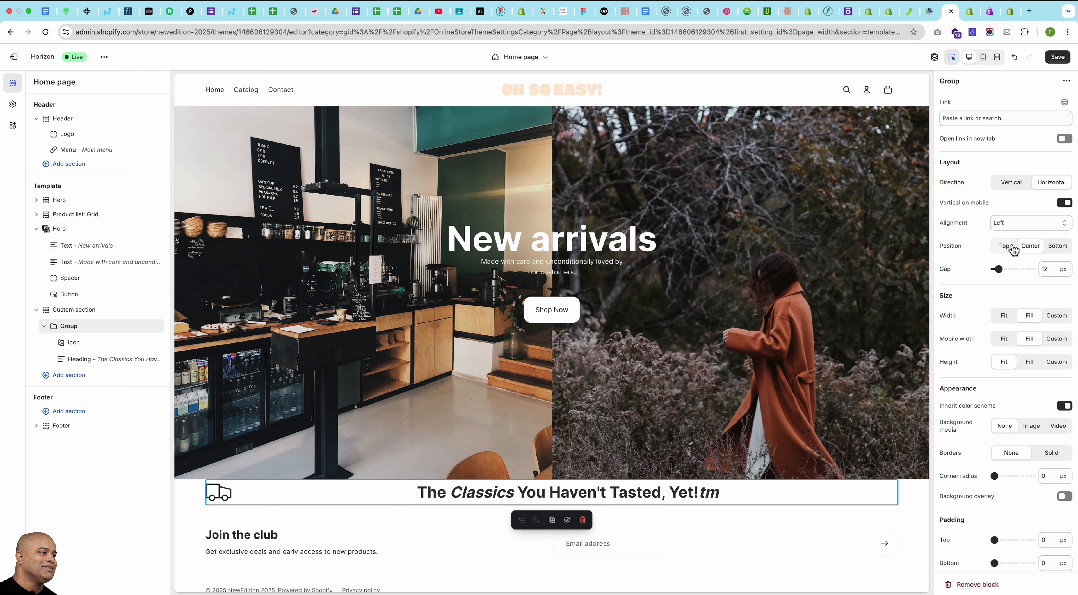
pyautogui.click(1012, 220)
pyautogui.click(1013, 230)
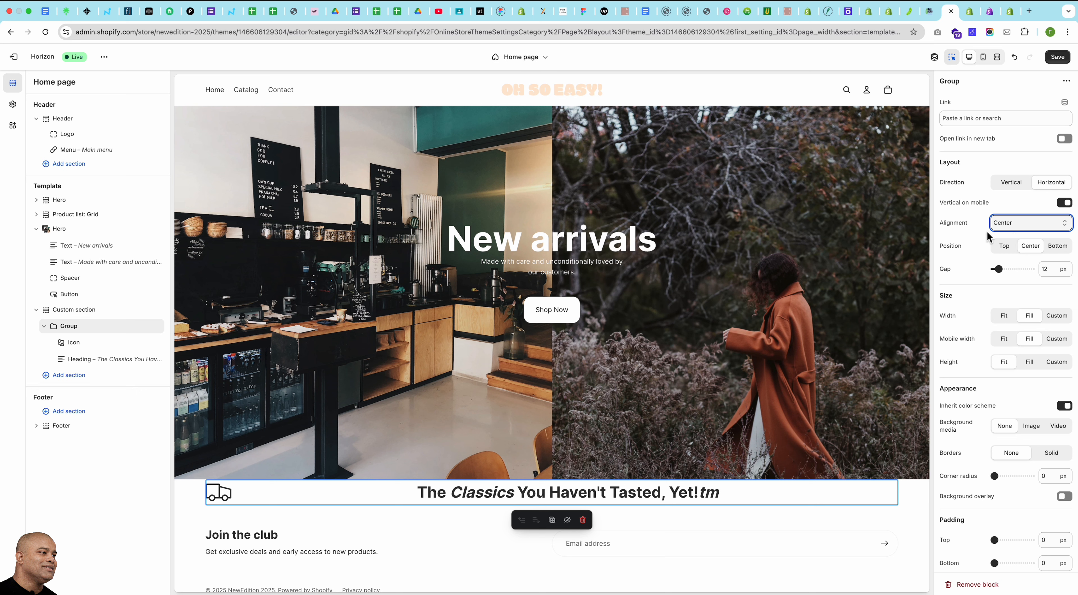
# Compare the Fit and Fill widths for the group holding the icon and heading.
pyautogui.click(1004, 318)
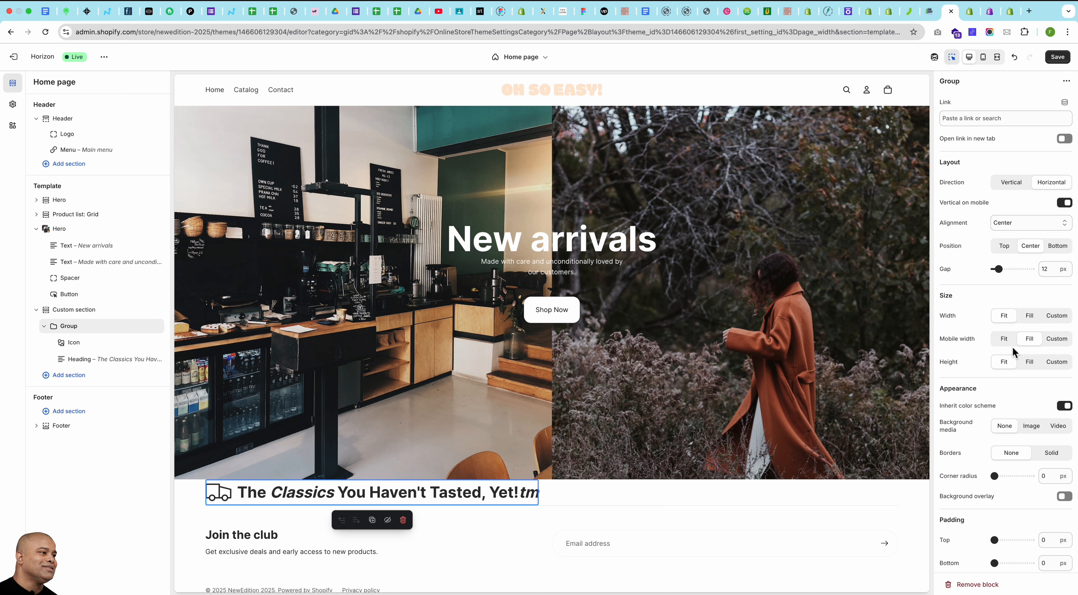
pyautogui.click(1030, 317)
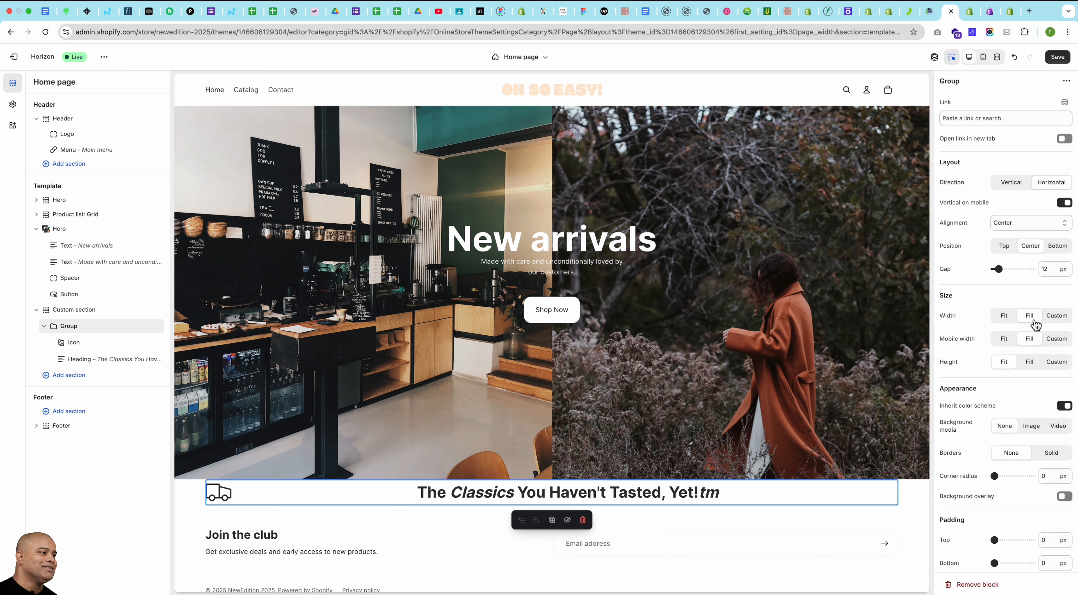
pyautogui.click(1004, 321)
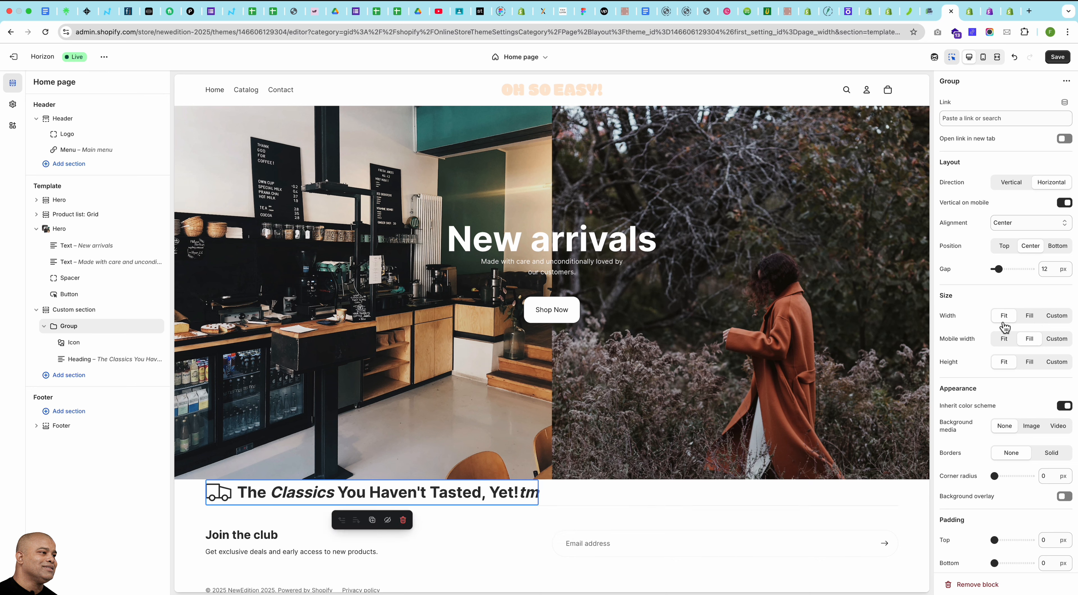
# Set the group's alignment to Right and its width to Custom at 100%.
pyautogui.click(1022, 224)
pyautogui.click(1018, 234)
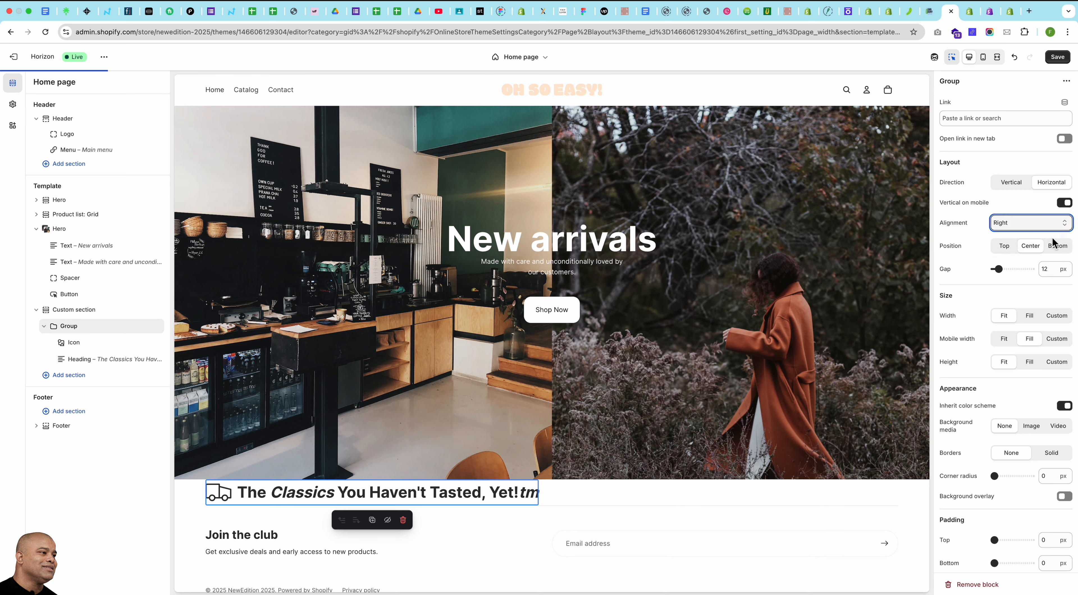
pyautogui.click(967, 211)
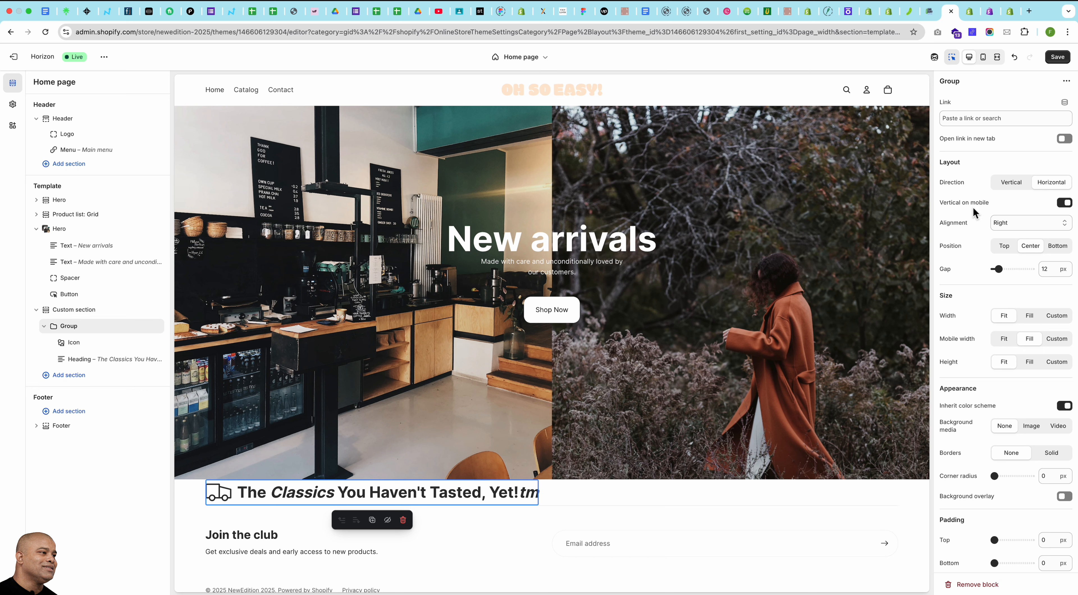
pyautogui.click(1061, 204)
pyautogui.click(1058, 317)
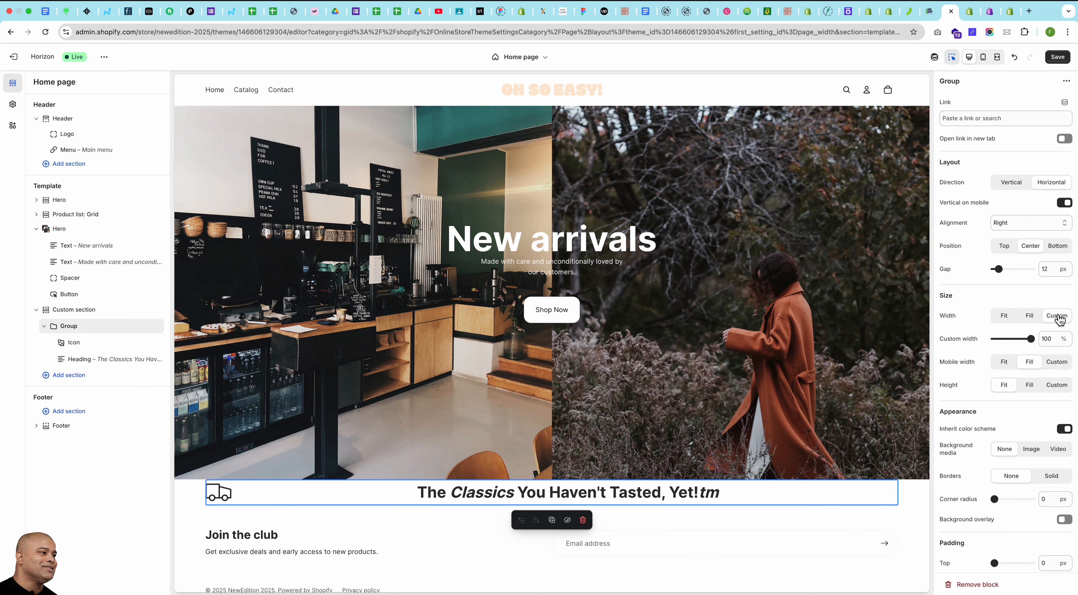
# Set the heading's width to Fit and return to the group's settings.
pyautogui.click(86, 359)
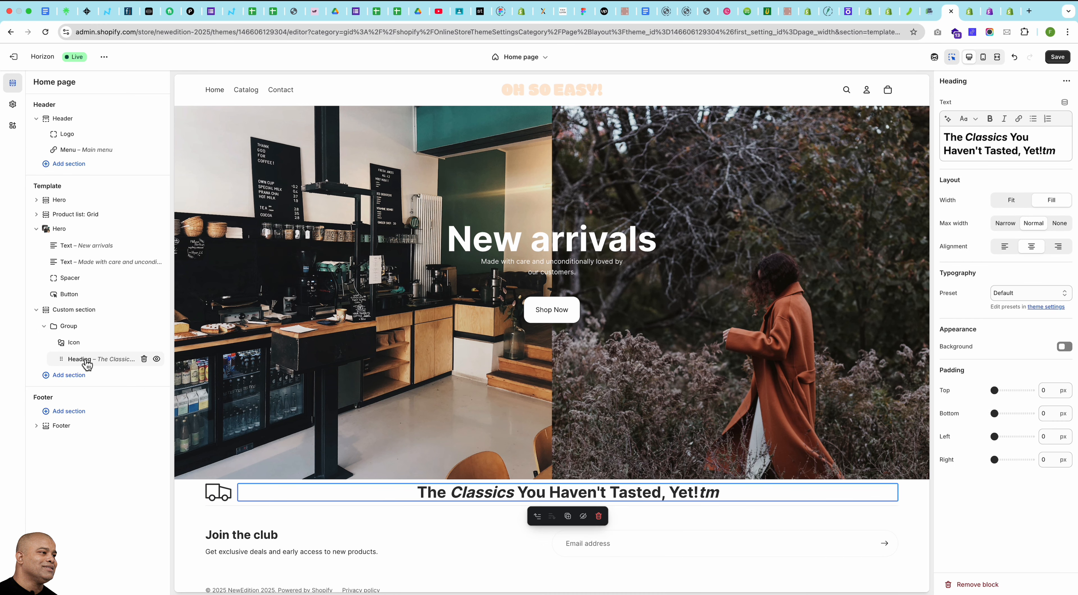
pyautogui.click(1010, 202)
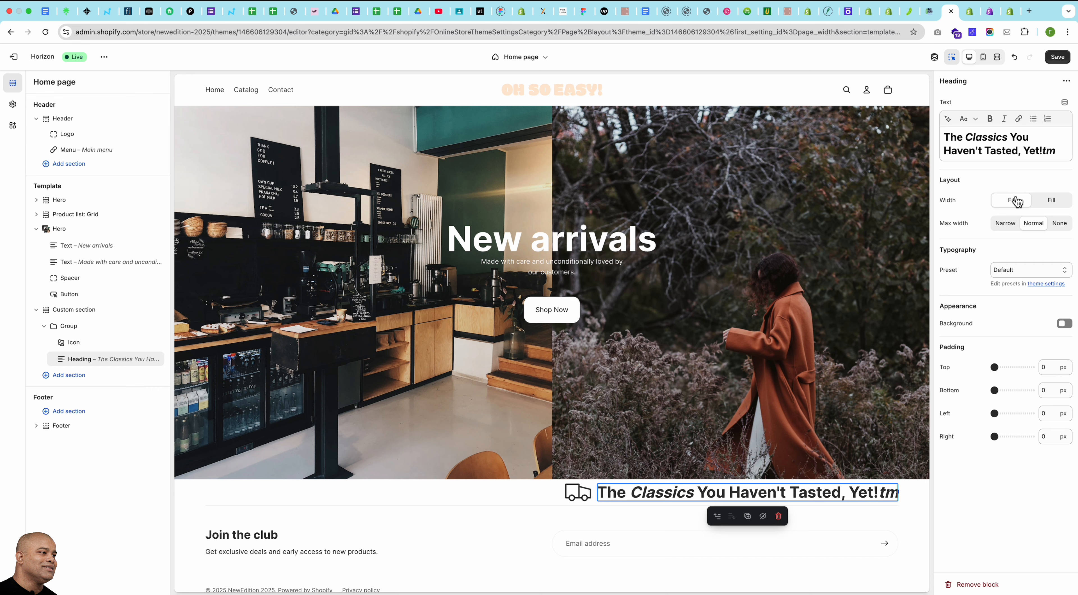
pyautogui.click(89, 331)
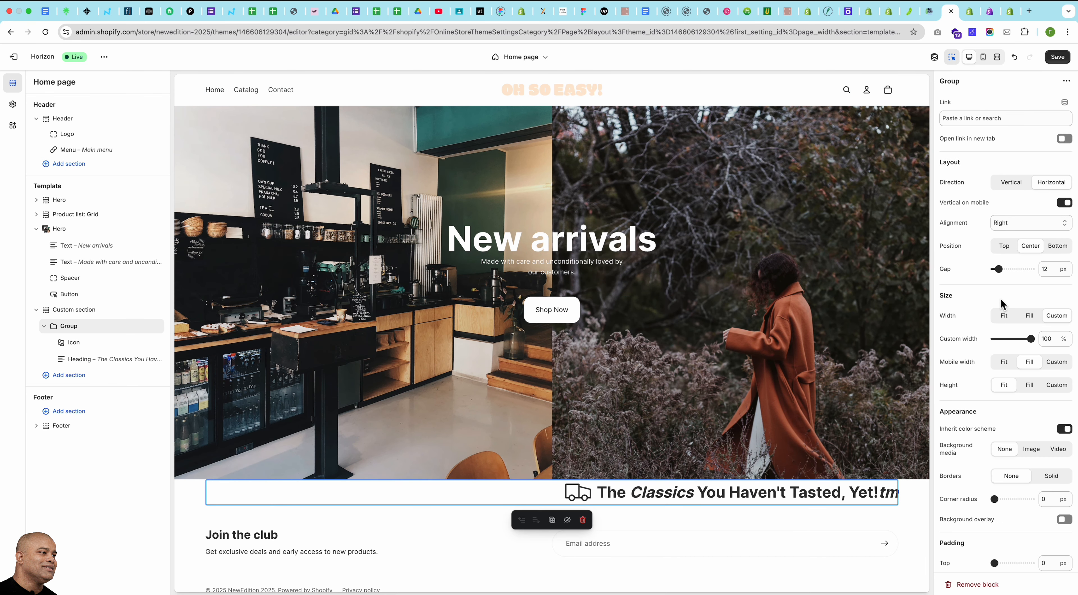
# Set the width of the group holding the icon and heading to Fill and its alignment to Center.
pyautogui.click(1009, 320)
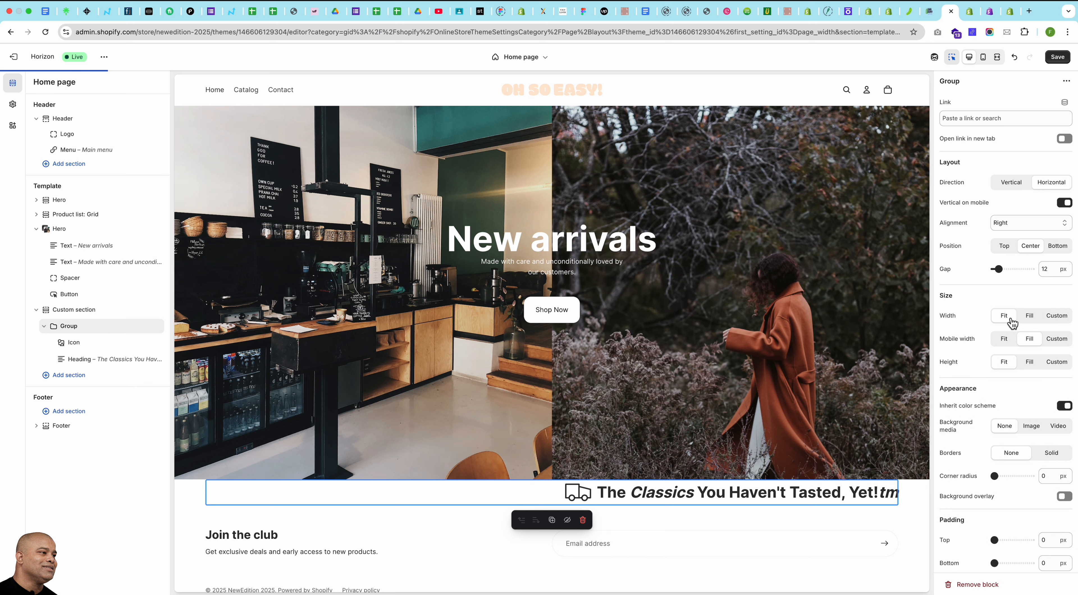
pyautogui.click(1031, 317)
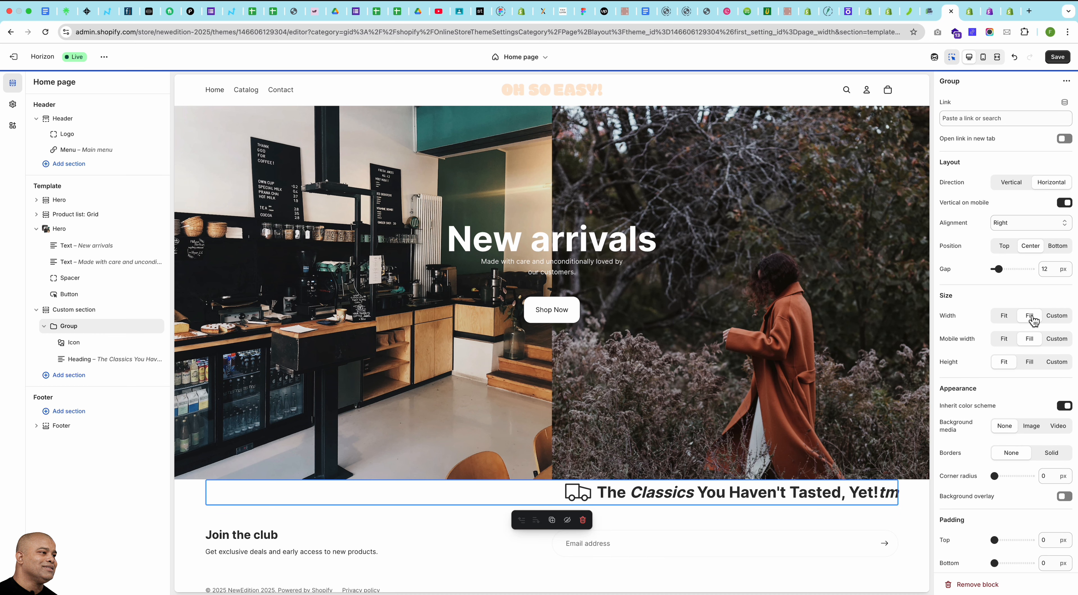
pyautogui.click(1012, 224)
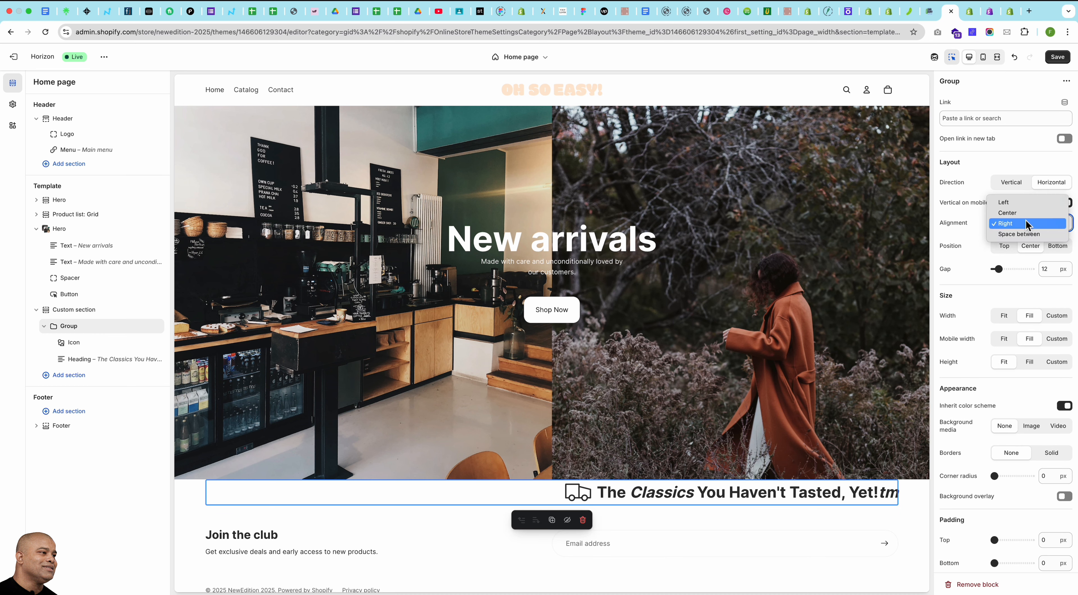
pyautogui.click(1014, 214)
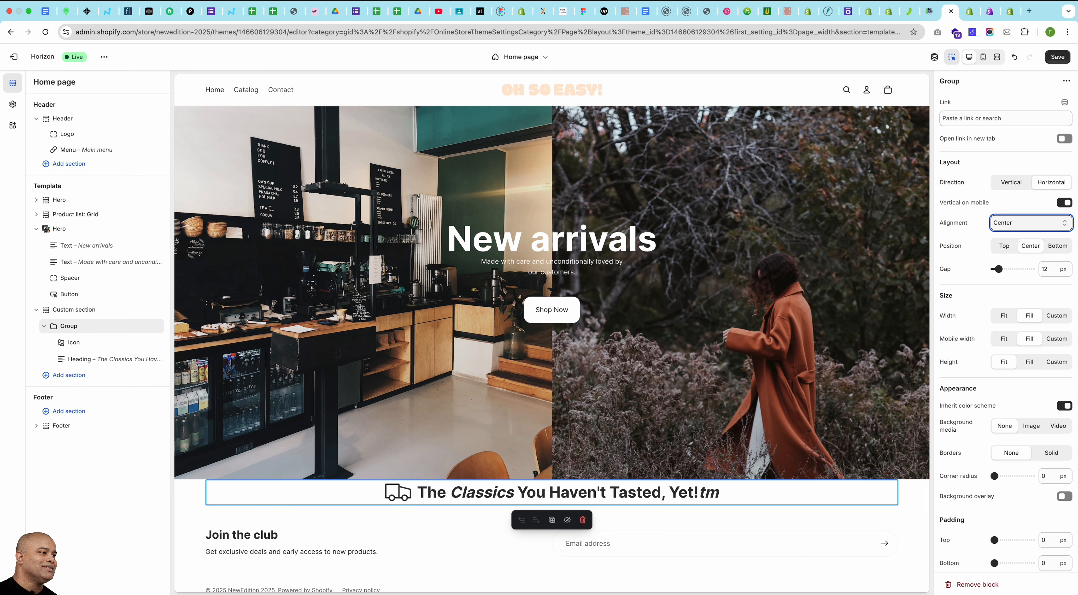
pyautogui.scroll(-2, 996, 388)
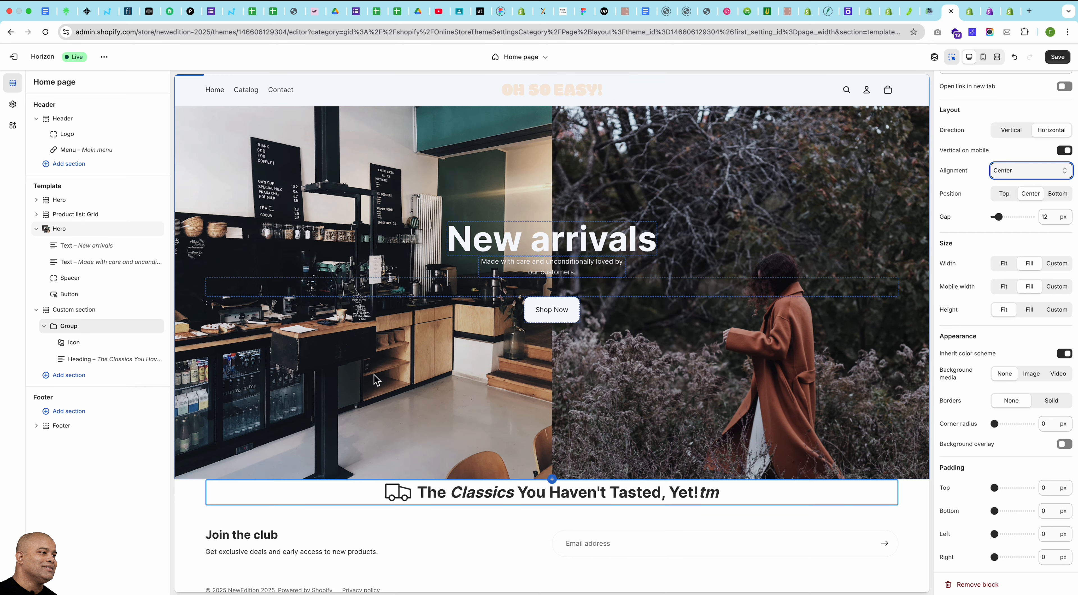
# Add a second Group block to the custom section, below the group holding the icon and heading.
pyautogui.click(44, 325)
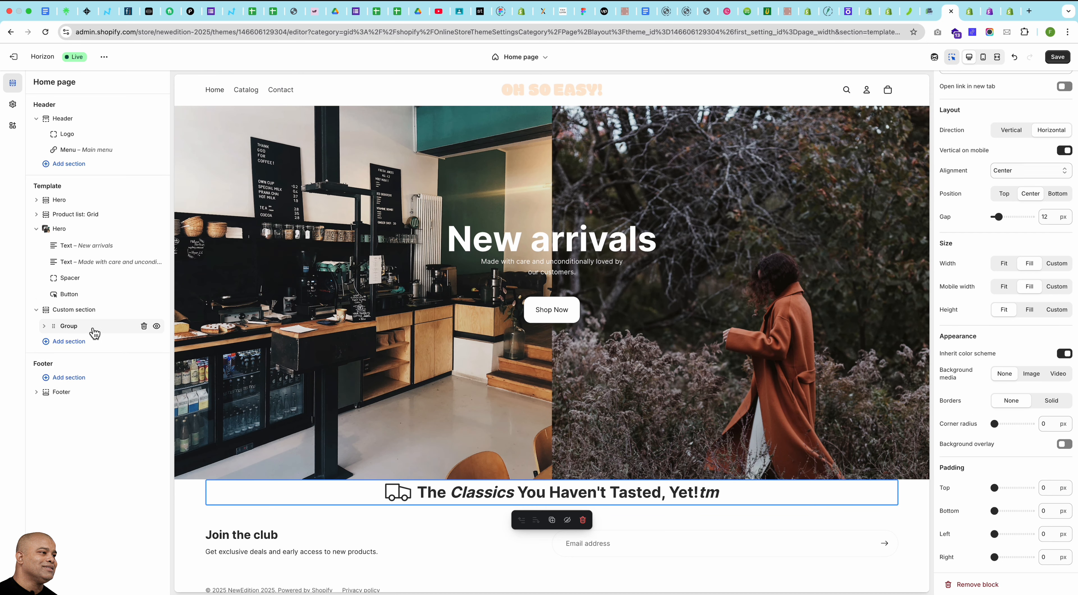
pyautogui.click(64, 335)
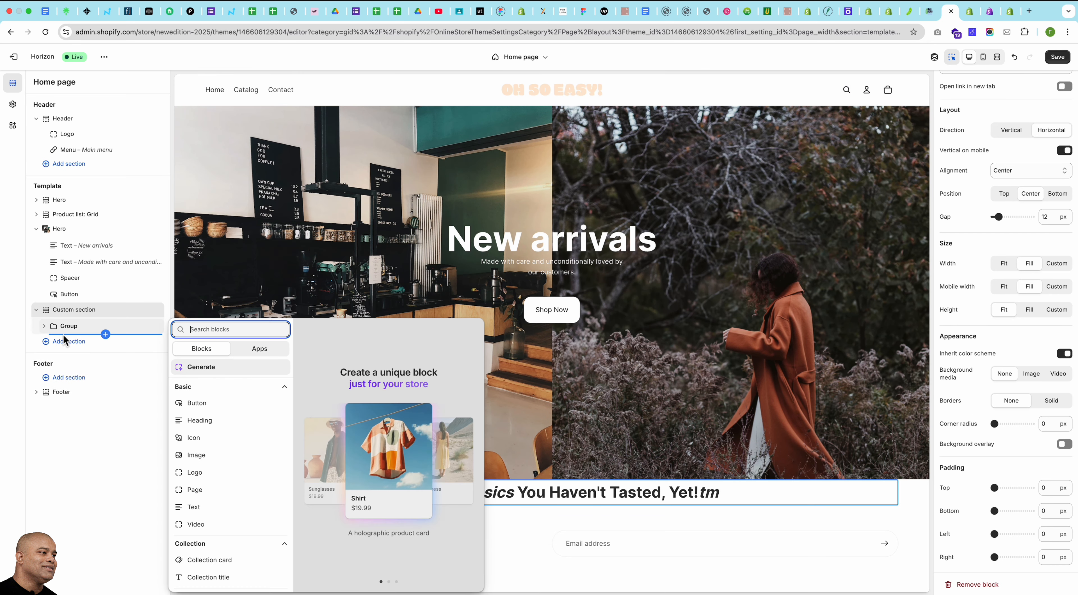
pyautogui.scroll(-10, 224, 506)
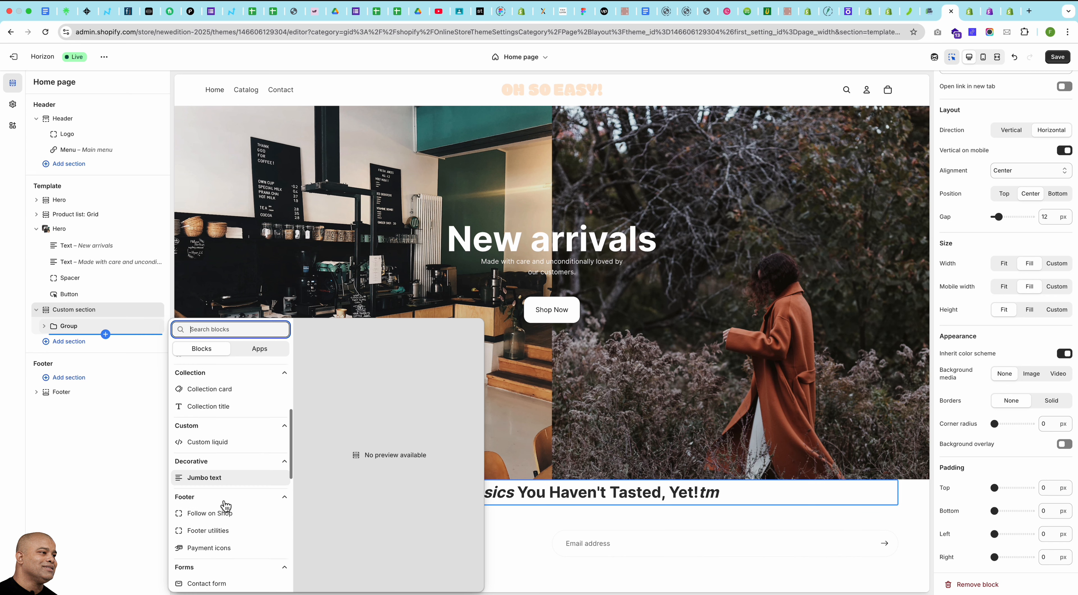
pyautogui.scroll(-5, 226, 506)
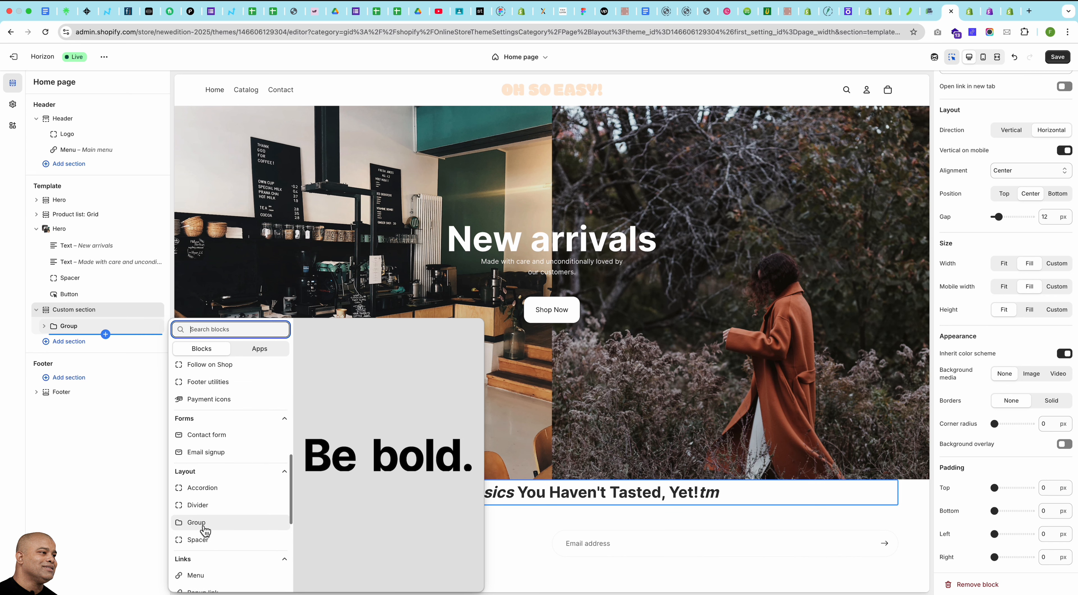
pyautogui.click(204, 528)
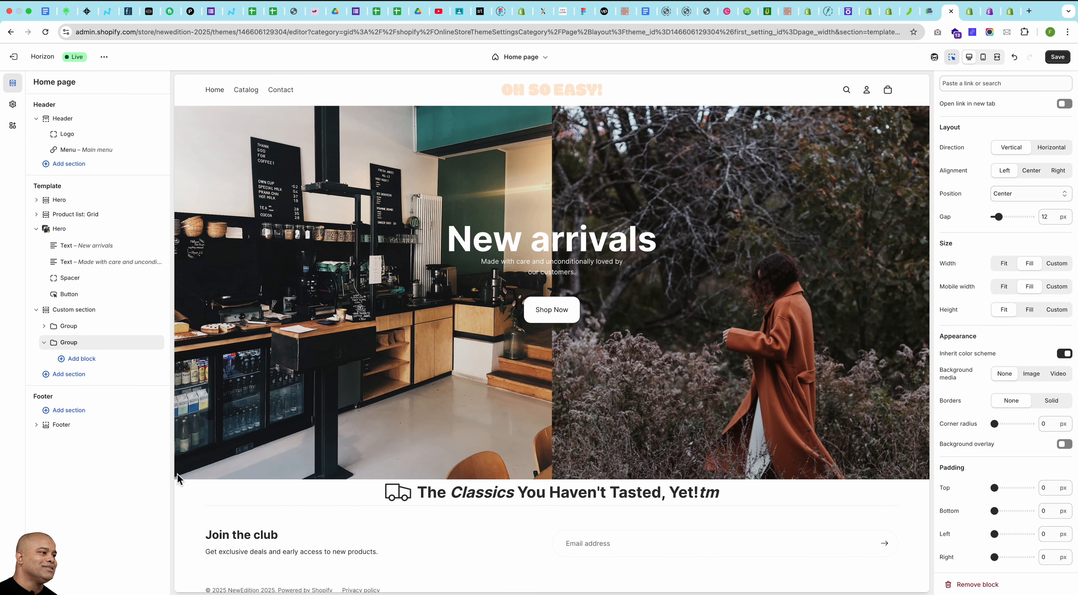
# Add a Text block inside the new empty group of the custom section.
pyautogui.click(84, 359)
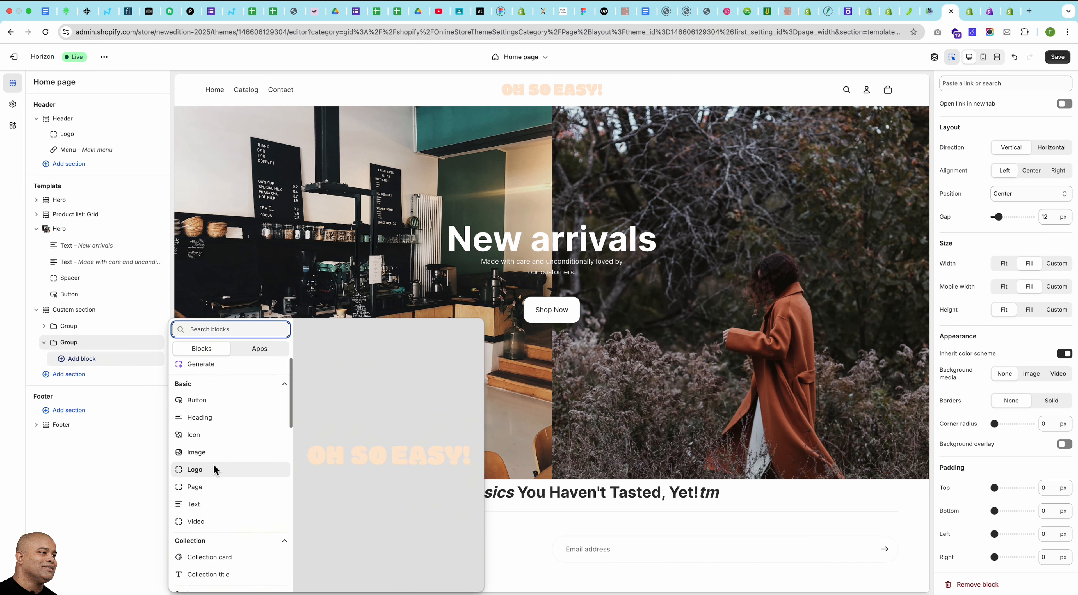
pyautogui.scroll(-5, 216, 469)
pyautogui.scroll(5, 218, 470)
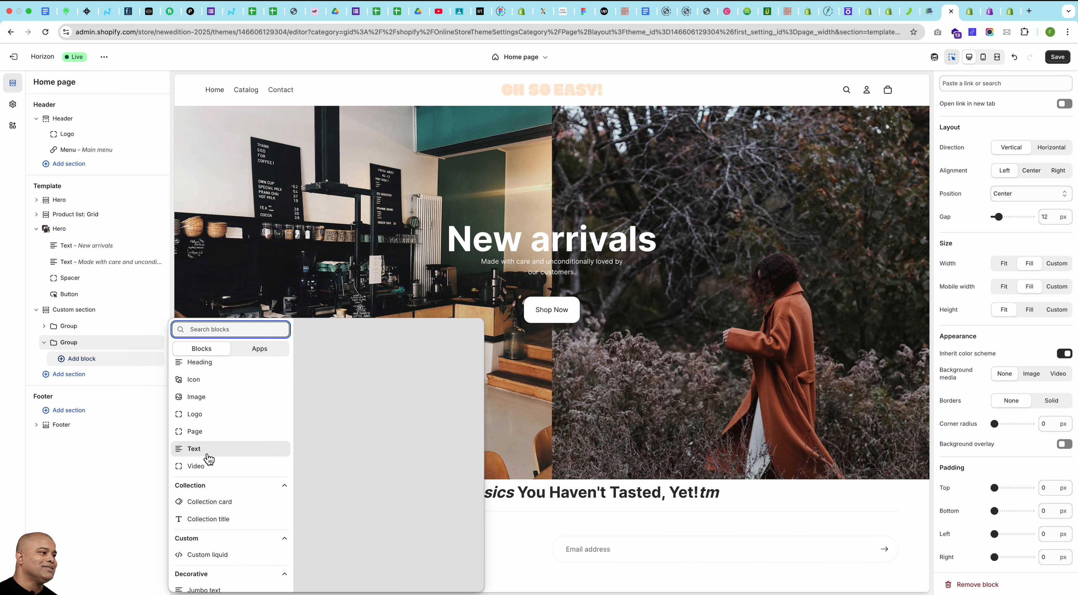
pyautogui.click(211, 450)
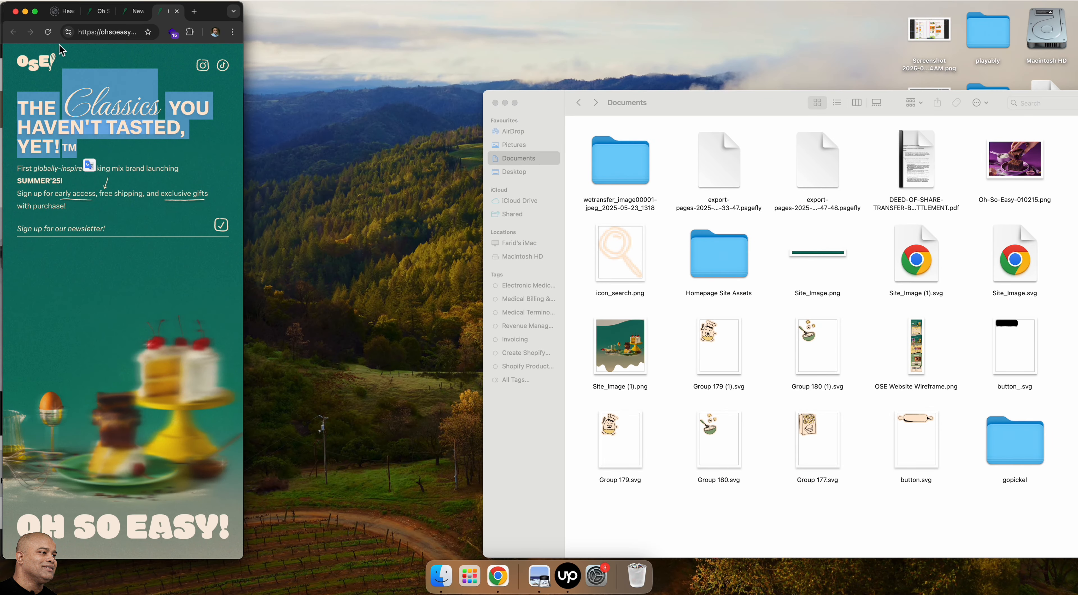
# Copy the "We're taking the American classics you know & love" paragraph from the Oh So Easy site and replace the text block's content with it.
pyautogui.click(130, 12)
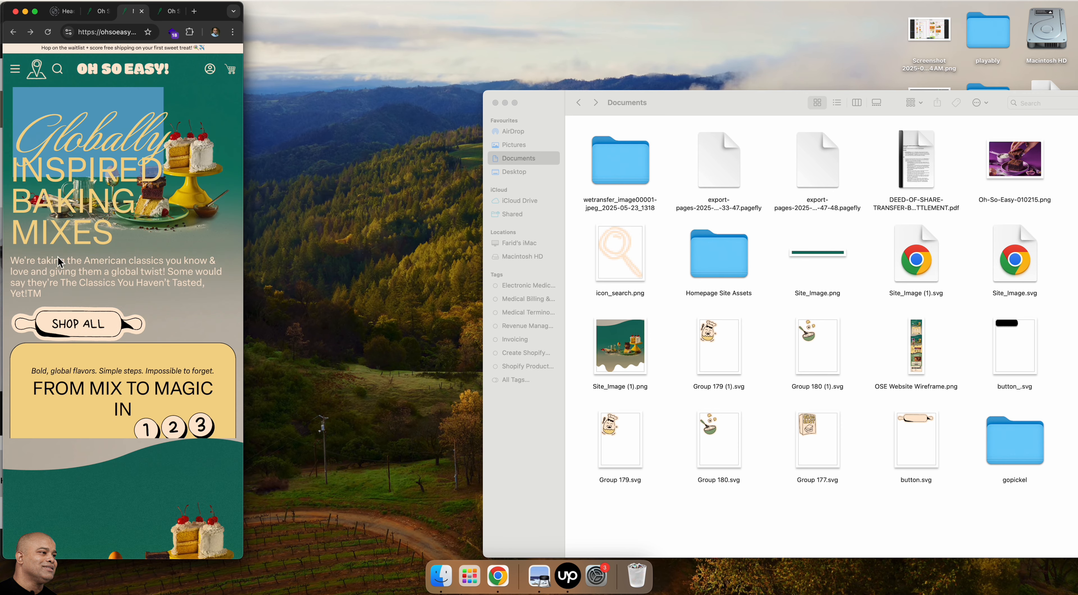
pyautogui.click(59, 262)
pyautogui.tripleClick(60, 260)
pyautogui.hotkey('ctrl', 'c')
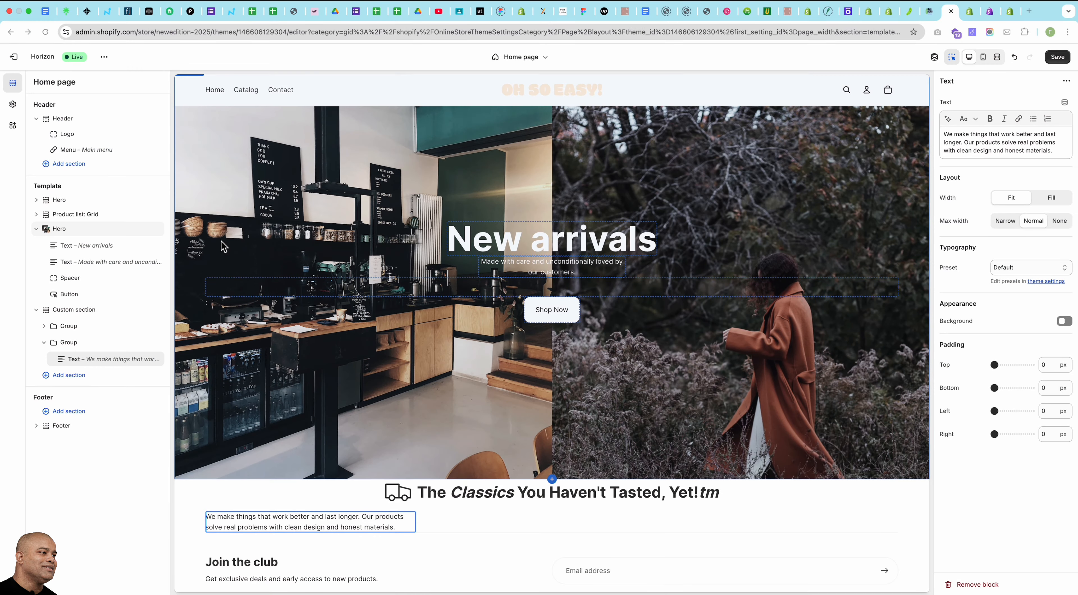
pyautogui.click(991, 149)
pyautogui.hotkey('ctrl', 'a')
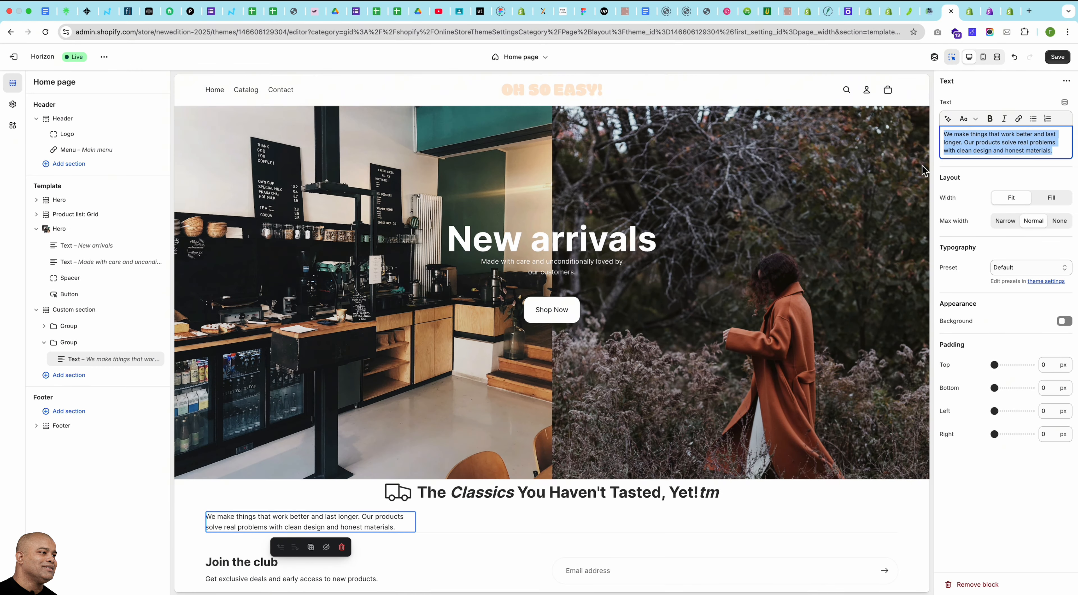
pyautogui.hotkey('ctrl', 'v')
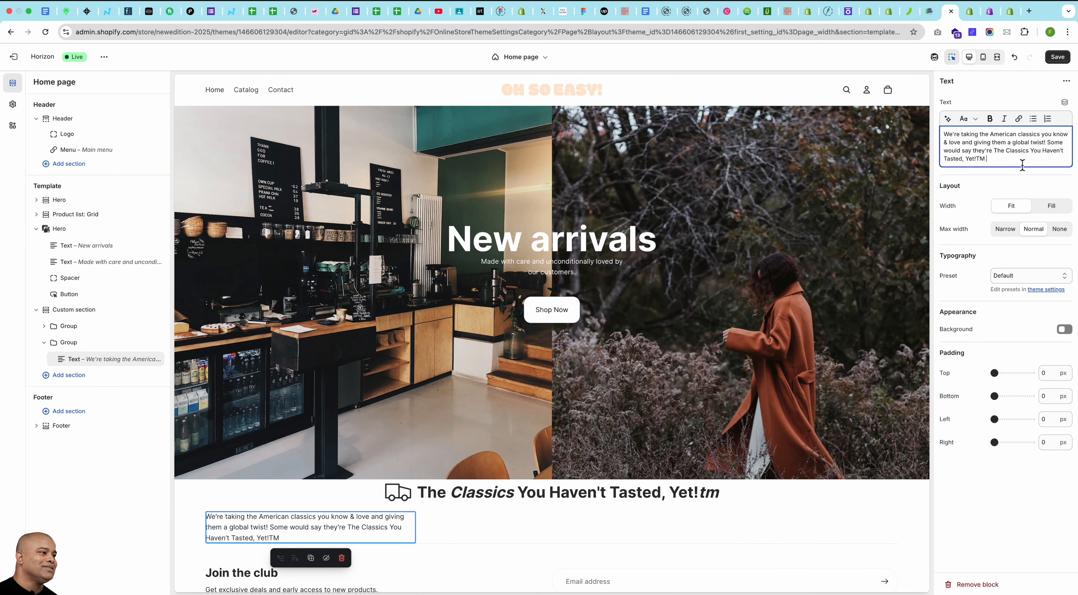
# Set the text block's width to Fill, max width to Normal and alignment to Center, comparing the Narrow and None max widths.
pyautogui.click(1049, 206)
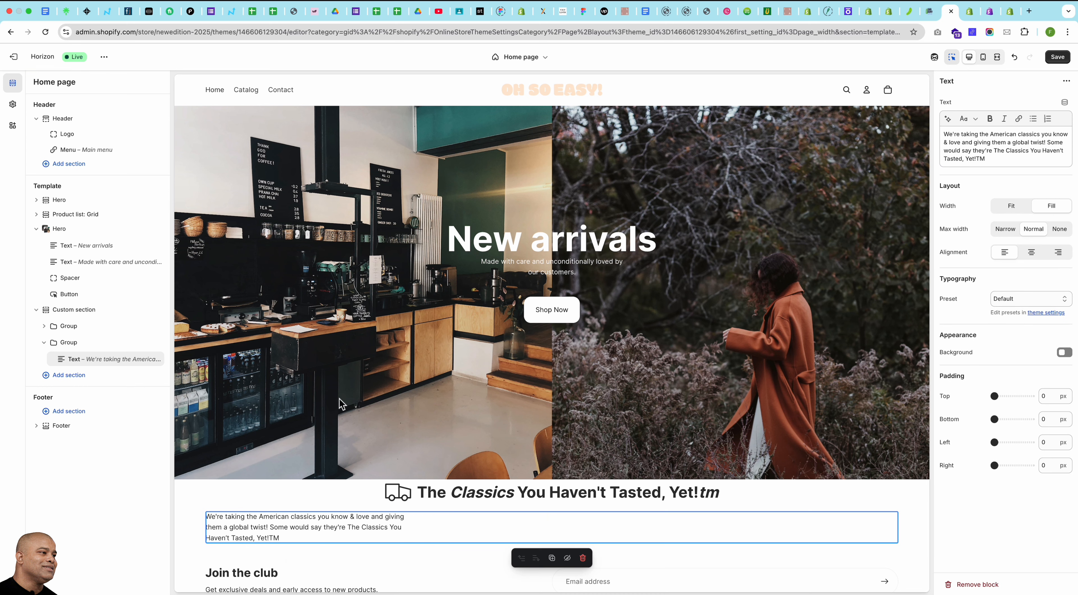
pyautogui.click(1012, 232)
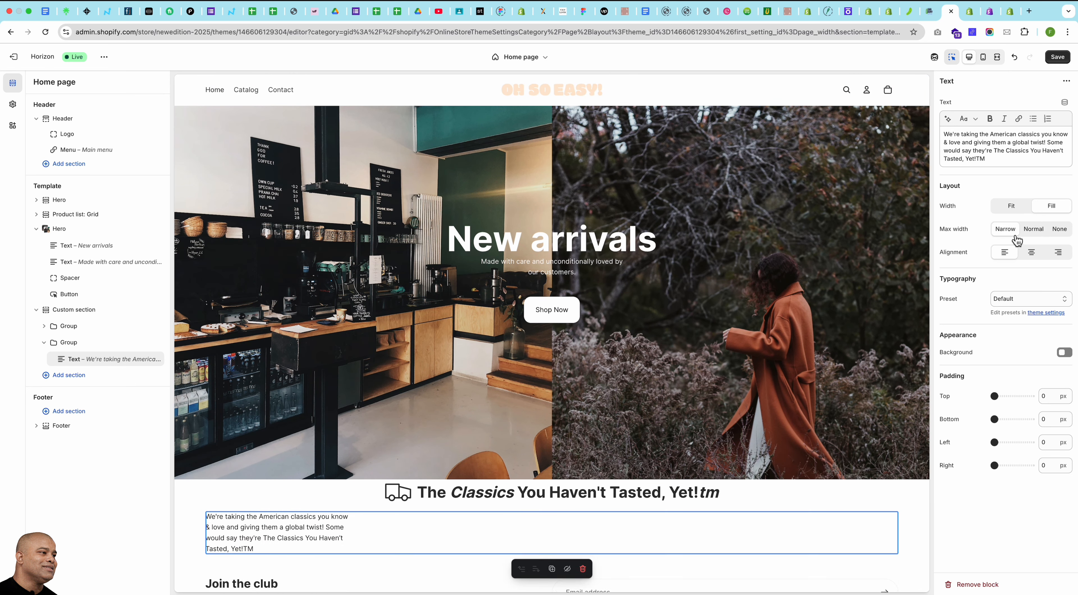
pyautogui.click(1058, 234)
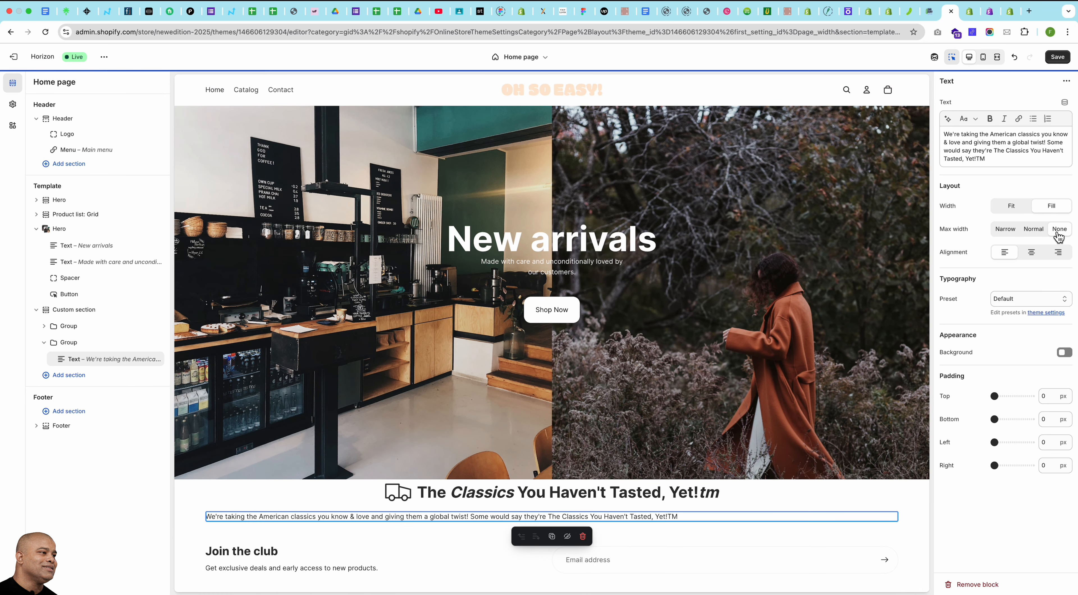
pyautogui.click(1034, 231)
pyautogui.click(1030, 252)
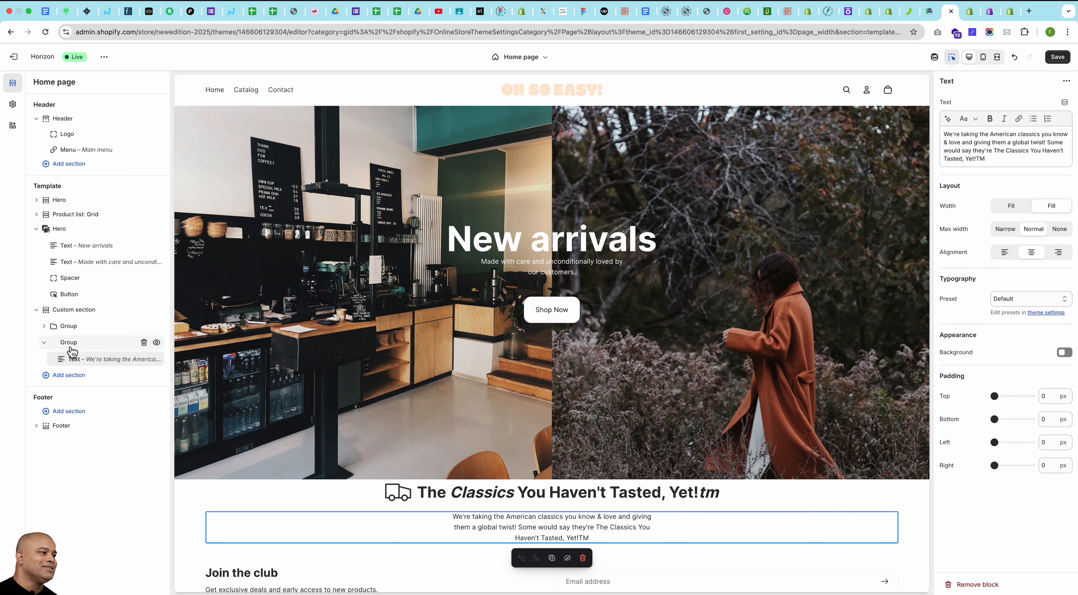
# Set the custom section's top and bottom padding to 36 px.
pyautogui.click(45, 342)
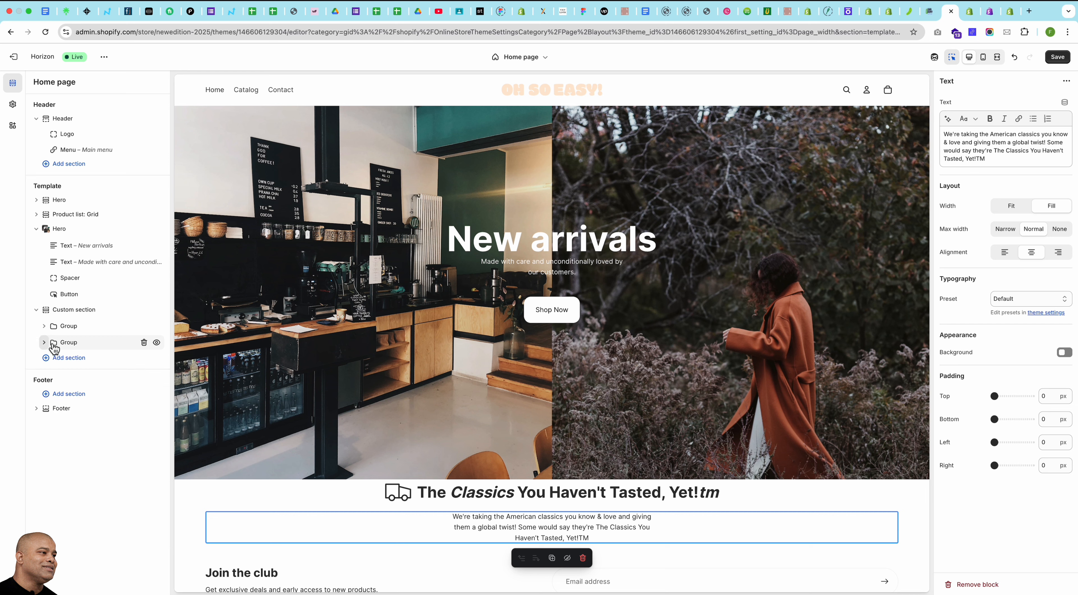
pyautogui.click(82, 327)
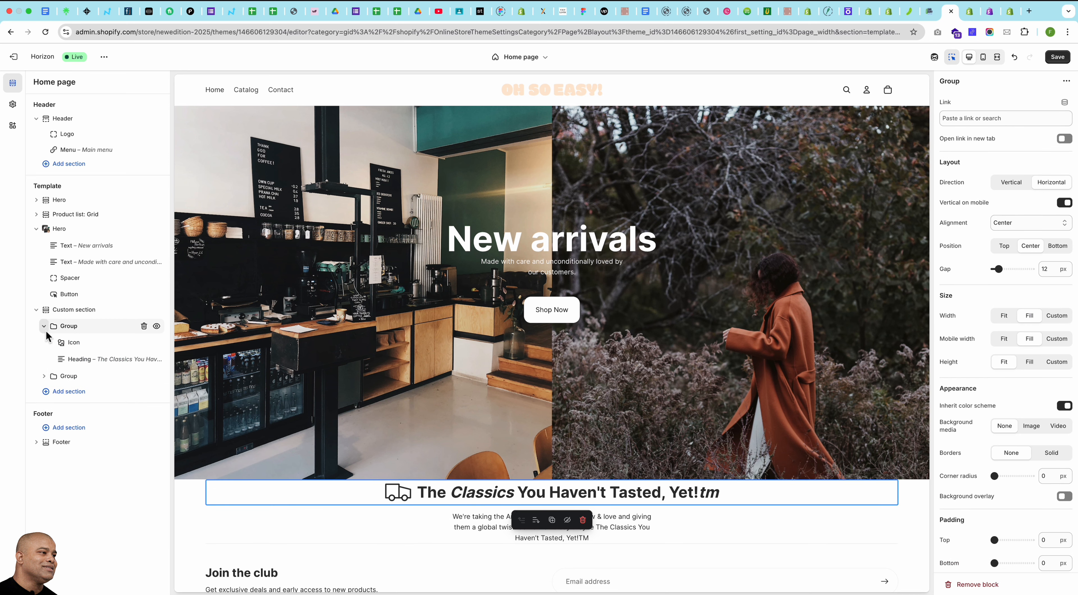
pyautogui.click(72, 312)
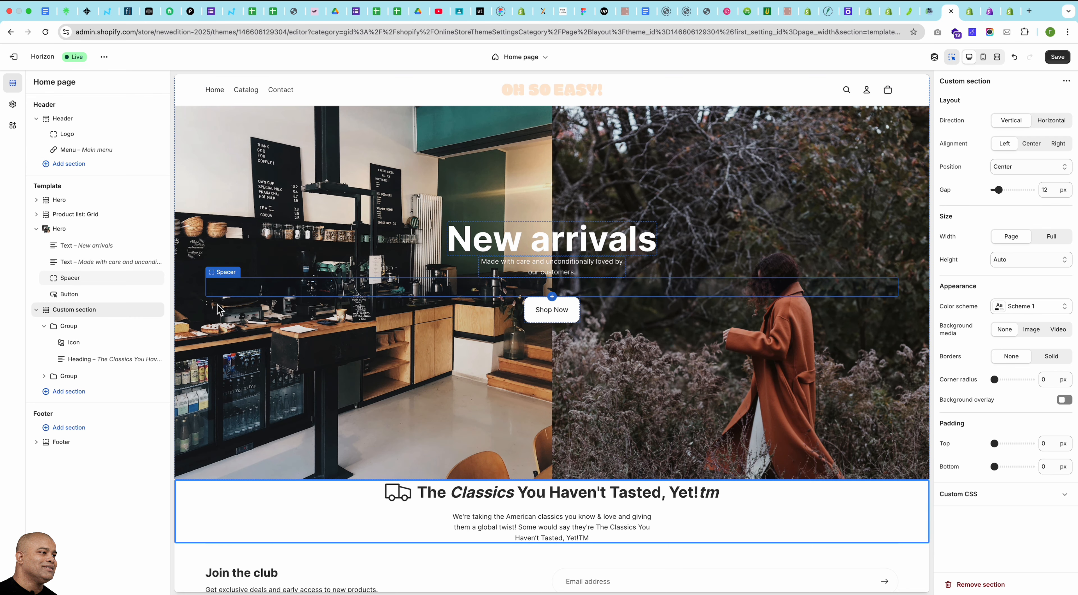
pyautogui.click(66, 328)
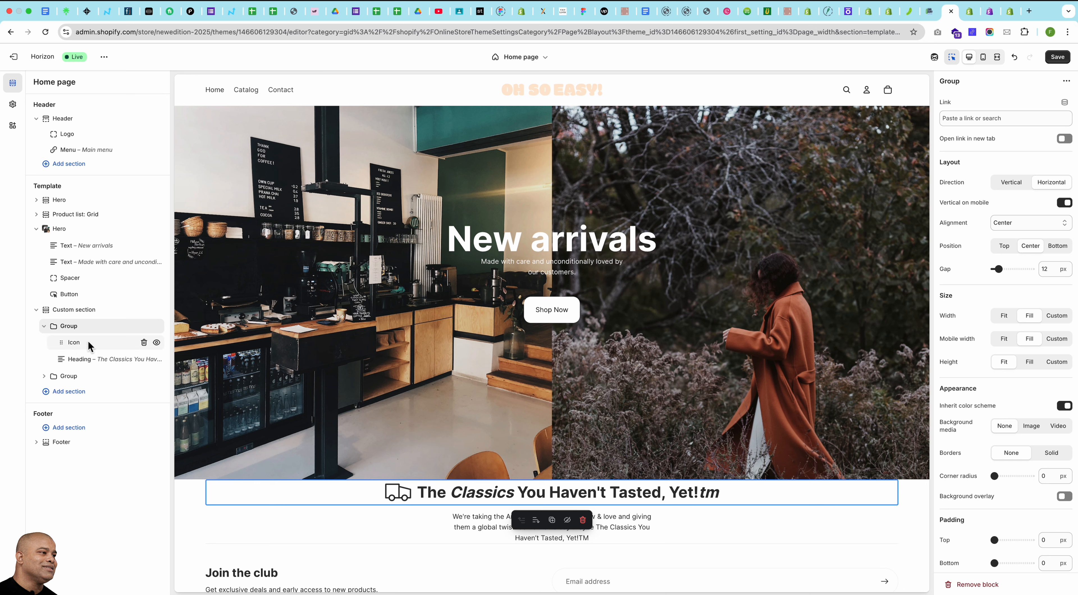
pyautogui.click(73, 311)
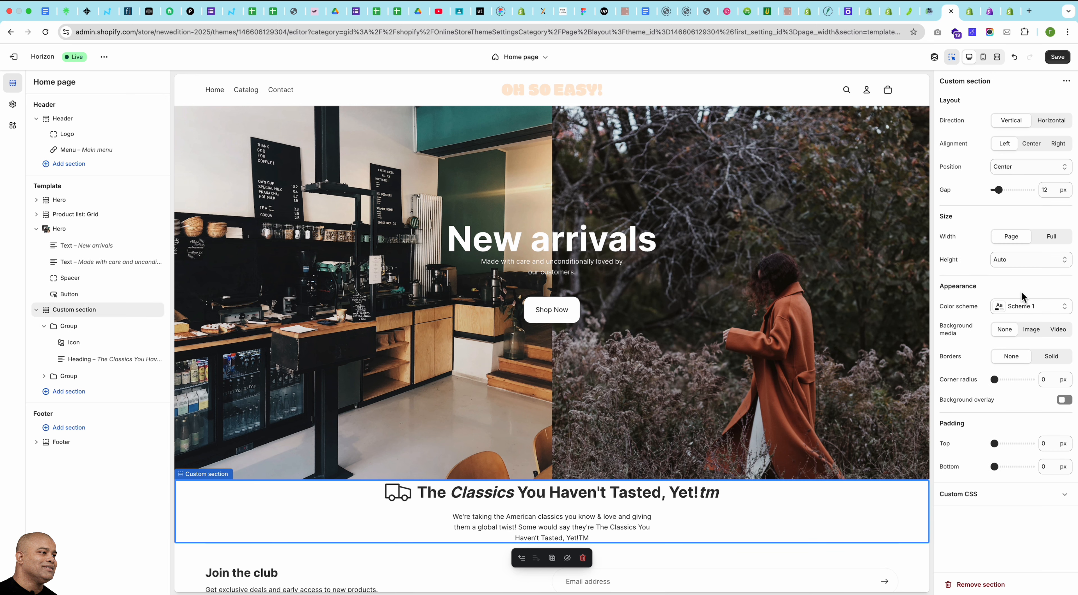
pyautogui.click(1008, 445)
pyautogui.click(1008, 467)
pyautogui.scroll(-3, 404, 457)
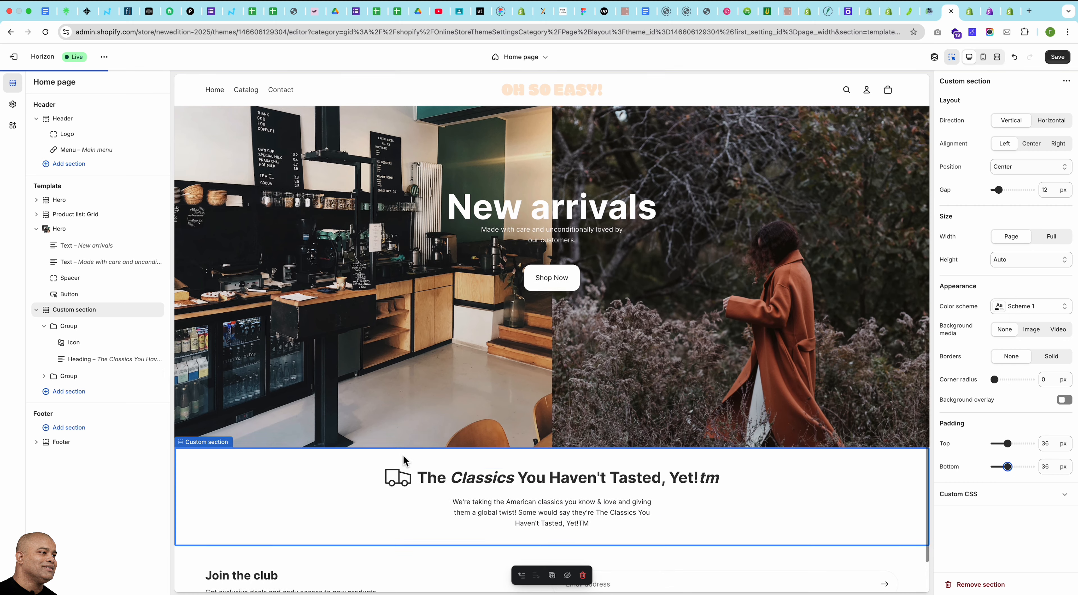
# Give the group holding the icon and heading a Solid border.
pyautogui.click(72, 331)
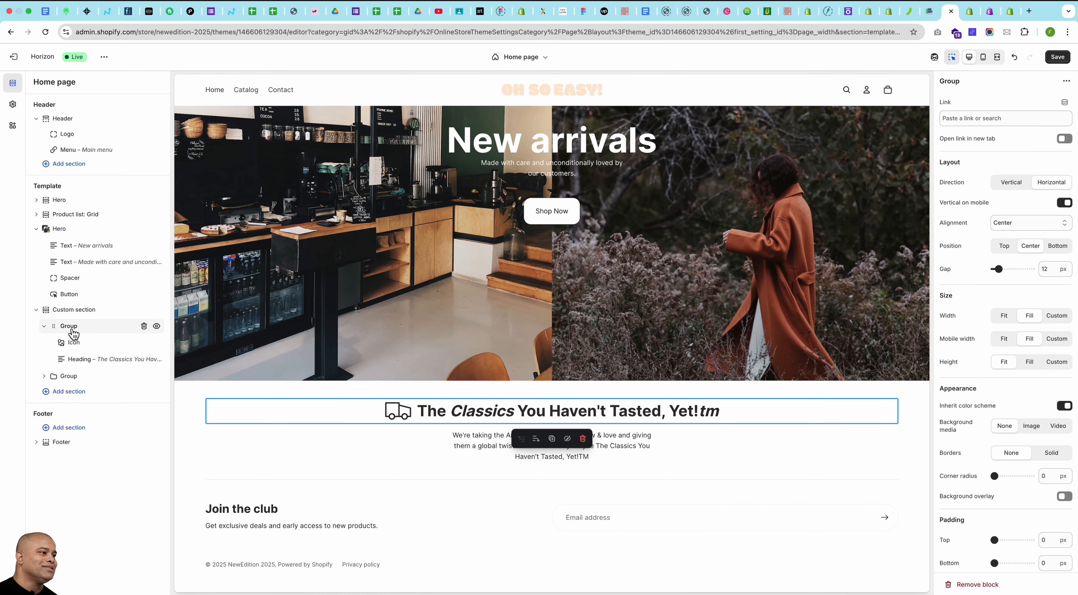
pyautogui.scroll(-2, 960, 395)
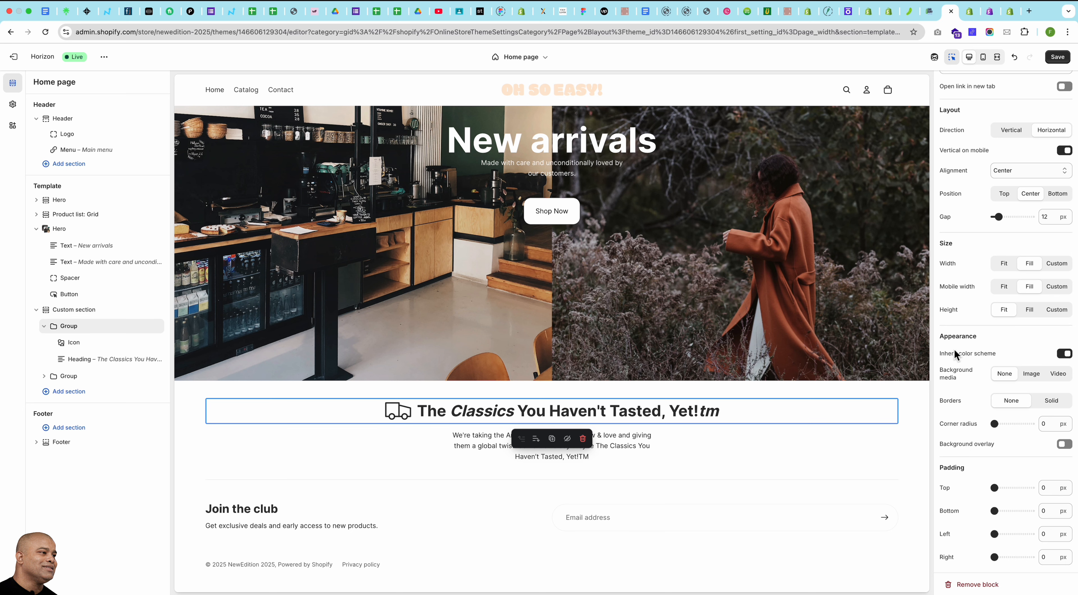
pyautogui.click(1056, 405)
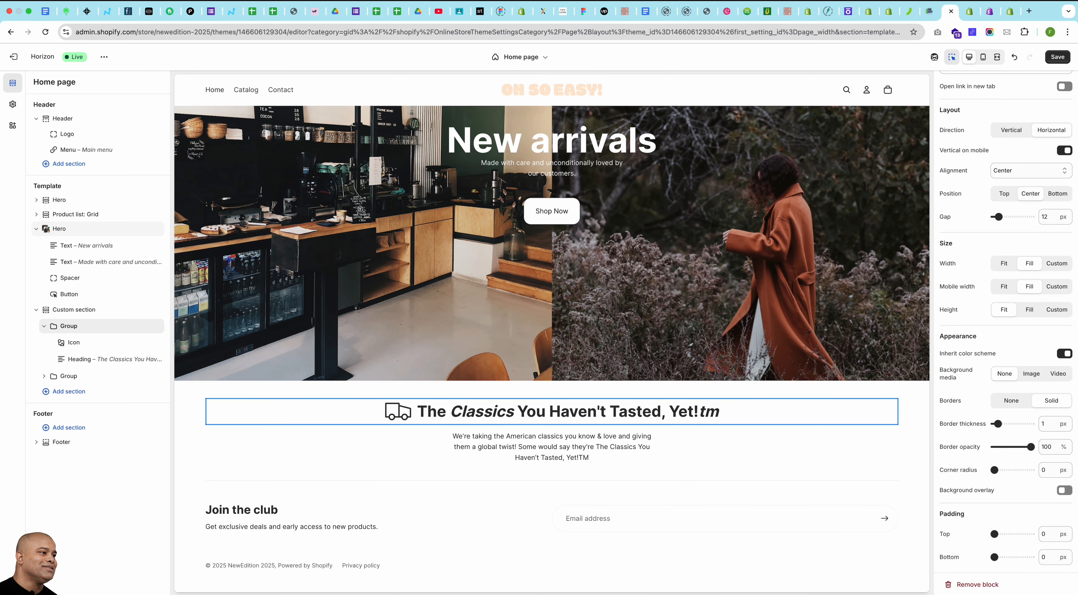
# Set the bordered group's width to Fit, and try the Fill height before returning the height to Fit.
pyautogui.click(1011, 267)
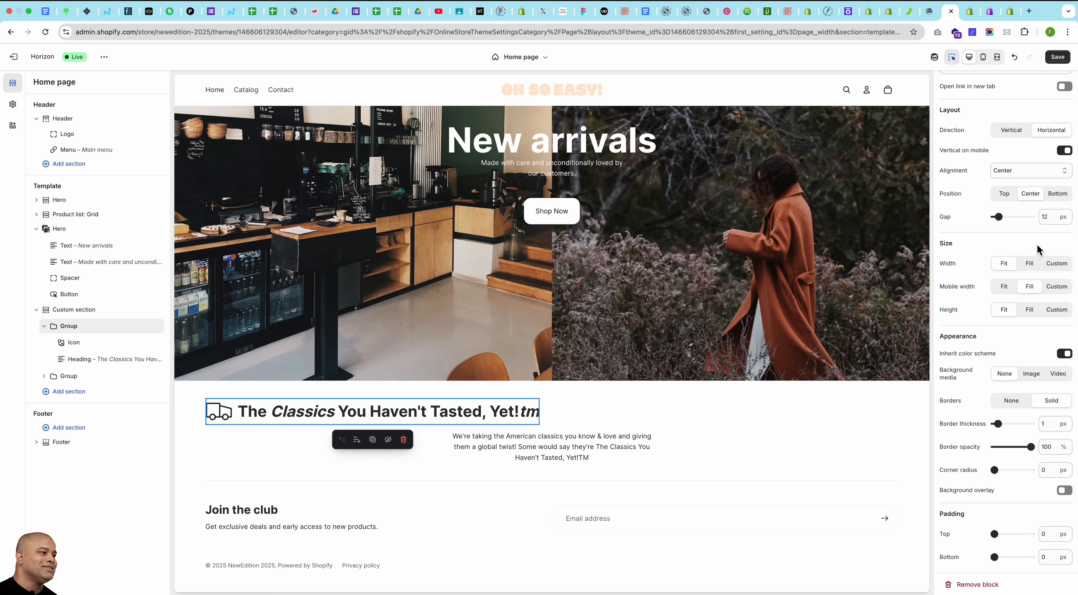
pyautogui.click(1026, 312)
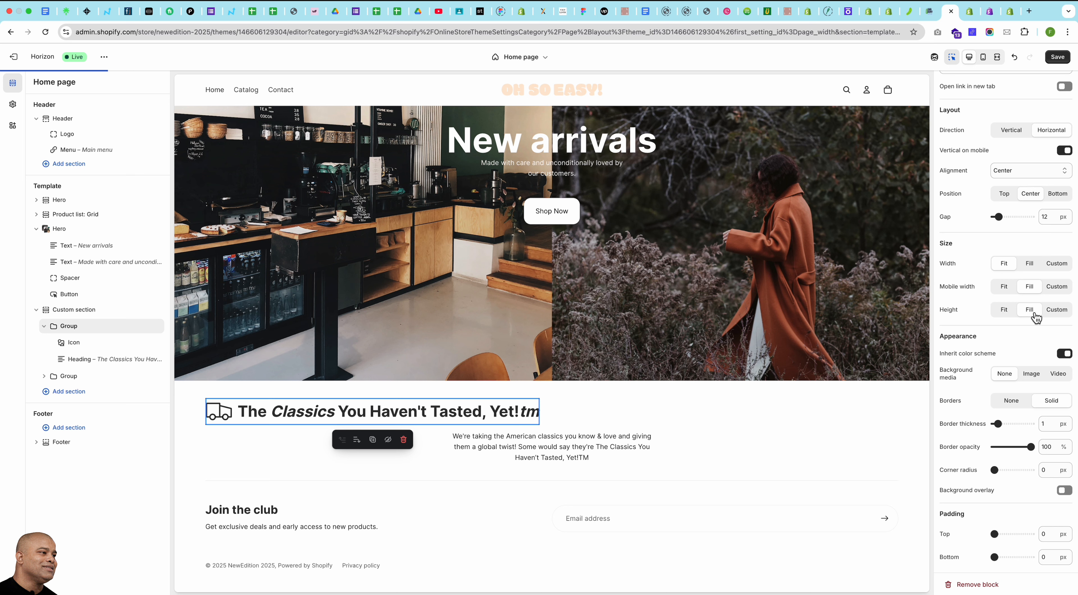
pyautogui.click(1005, 311)
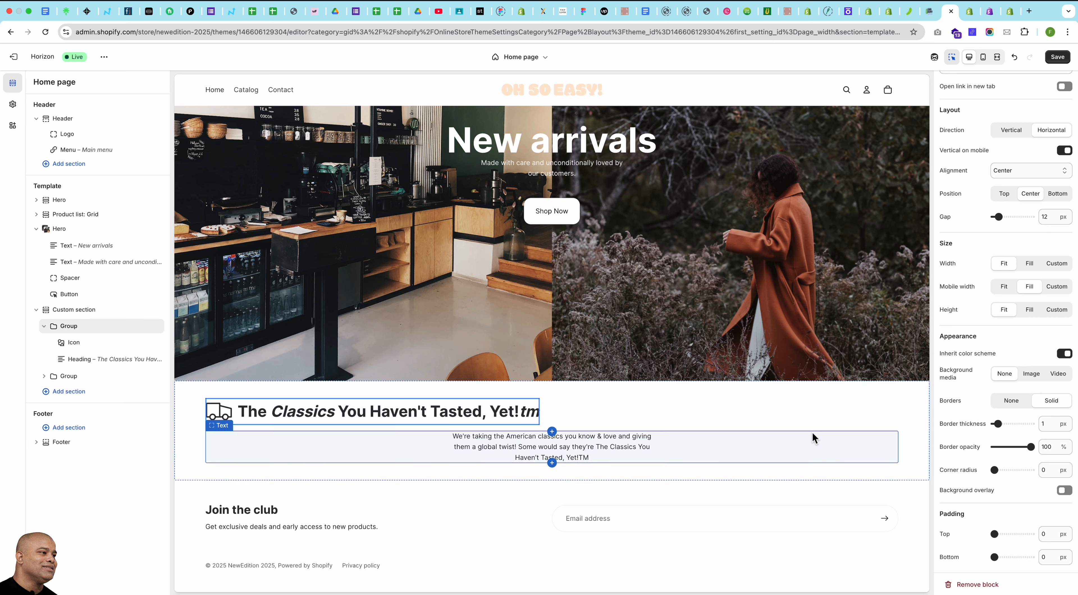
# Set the bordered group's padding to 14 px top, 13 px bottom, 12 px left and 12 px right.
pyautogui.scroll(-2, 1005, 455)
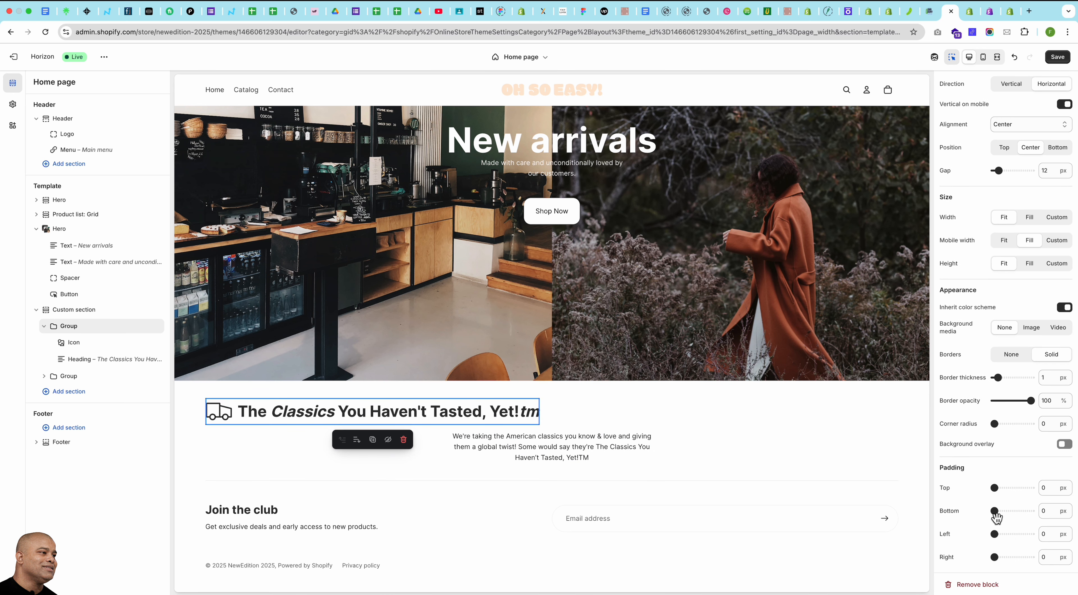
pyautogui.moveTo(998, 534); pyautogui.dragTo(999, 558)
pyautogui.moveTo(998, 510); pyautogui.dragTo(1002, 487)
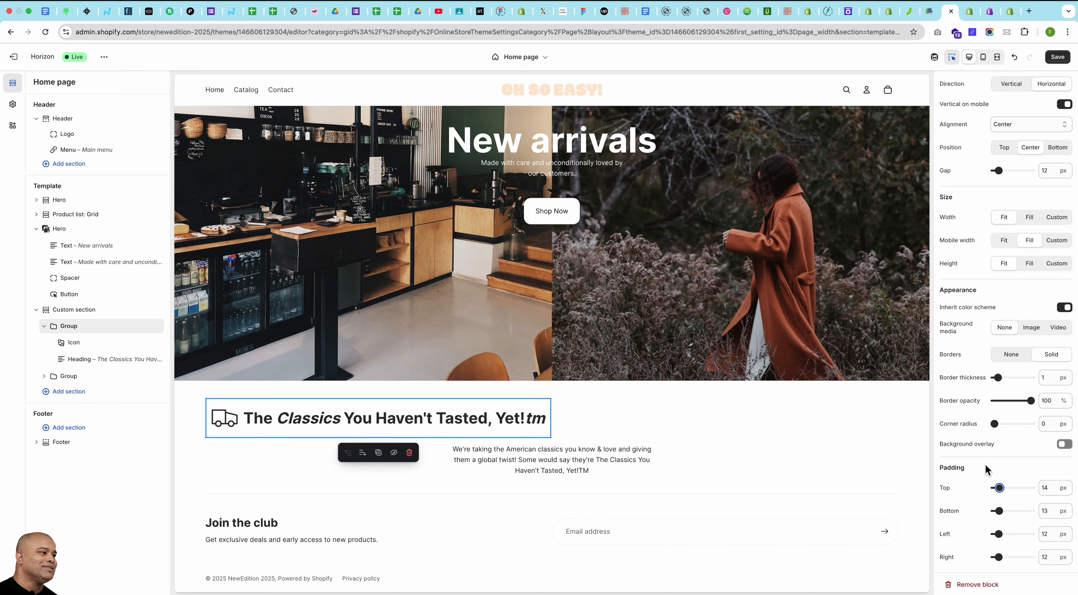
# Set the corner radius of the bordered icon-and-heading group to 100 px, check the rounded outline deselected, and reselect the group.
pyautogui.moveTo(988, 425); pyautogui.dragTo(1037, 423)
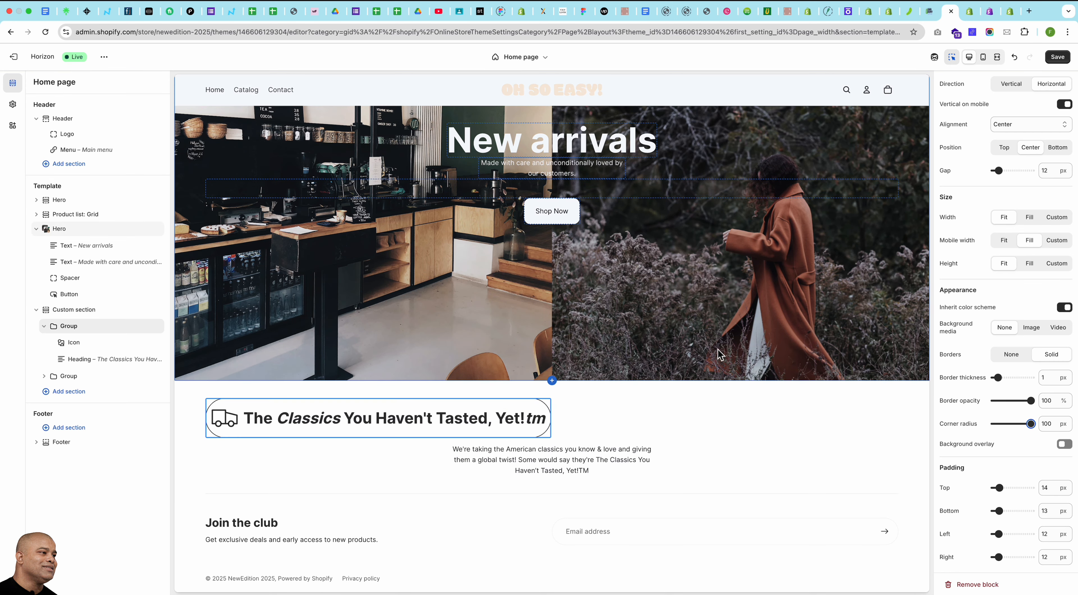
pyautogui.click(689, 307)
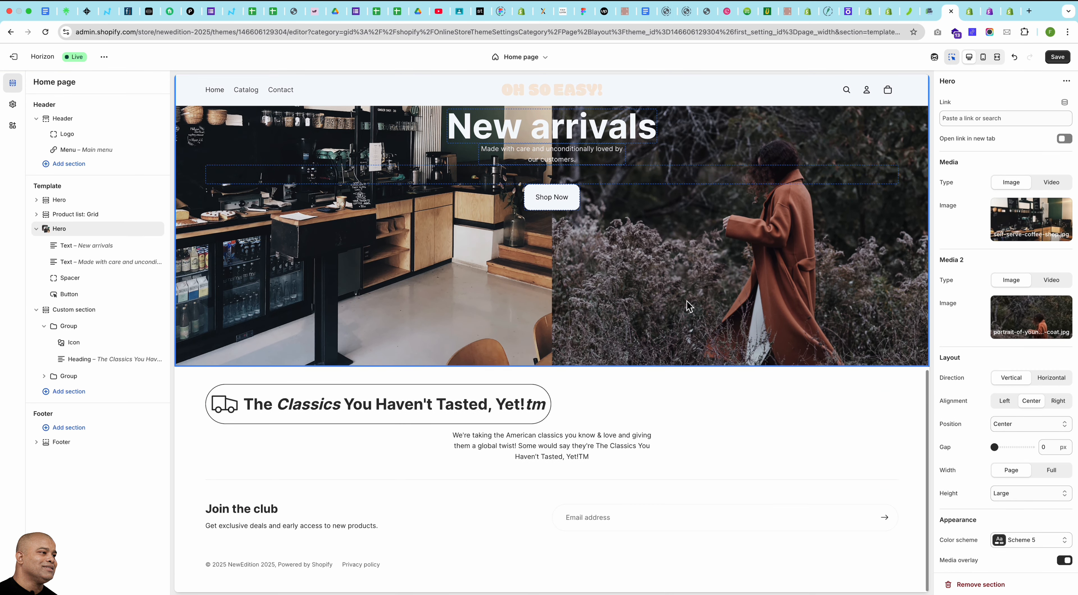
pyautogui.click(273, 426)
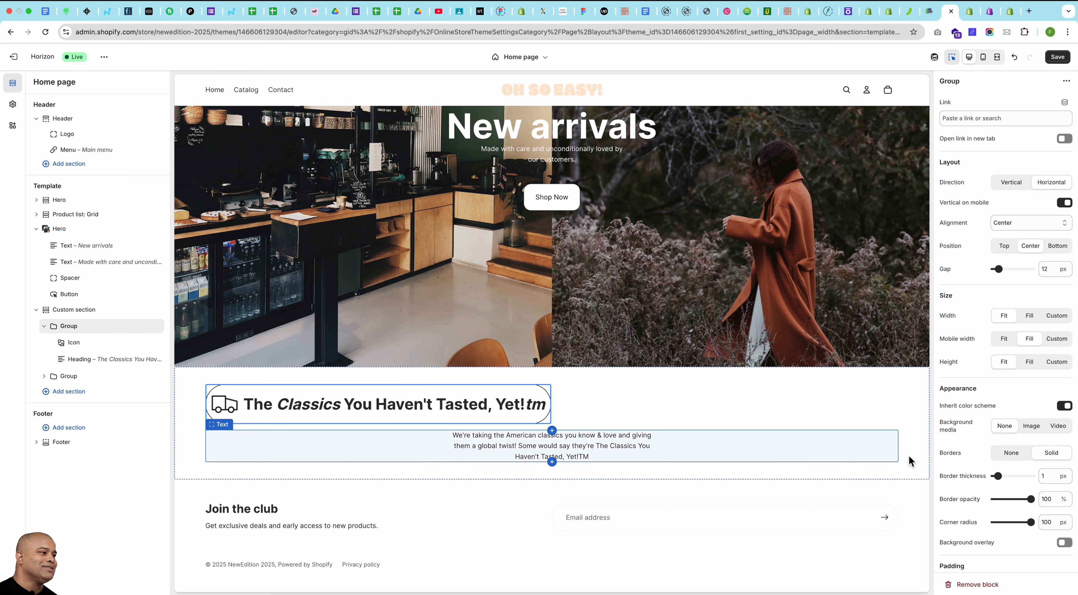
# Set the bordered group's padding to 40 px left and right and 12 px top and bottom.
pyautogui.scroll(-3, 975, 488)
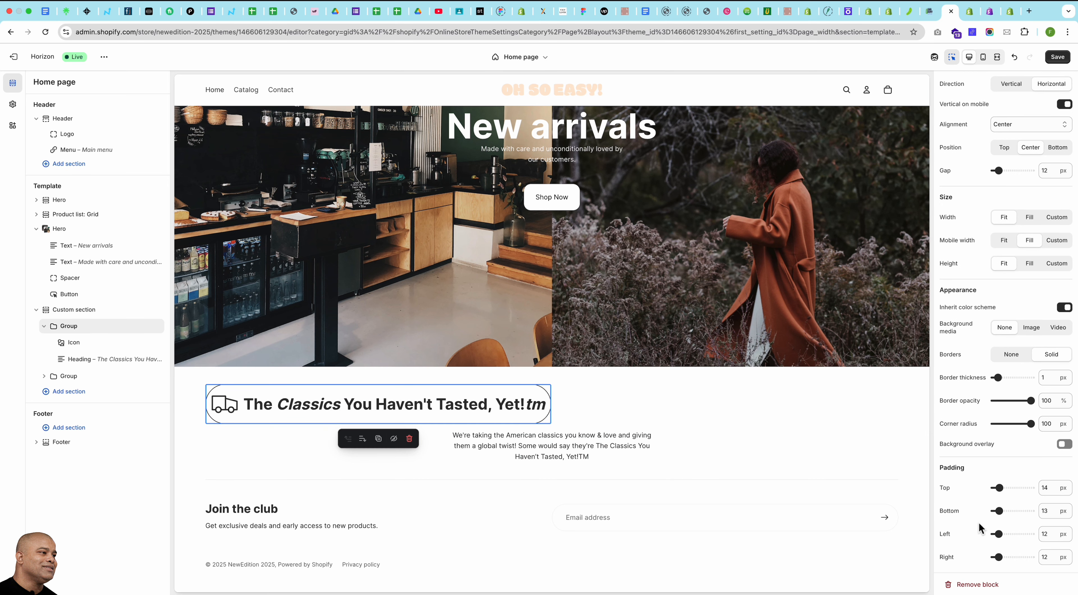
pyautogui.doubleClick(1052, 533)
pyautogui.doubleClick(1041, 552)
pyautogui.write('40')
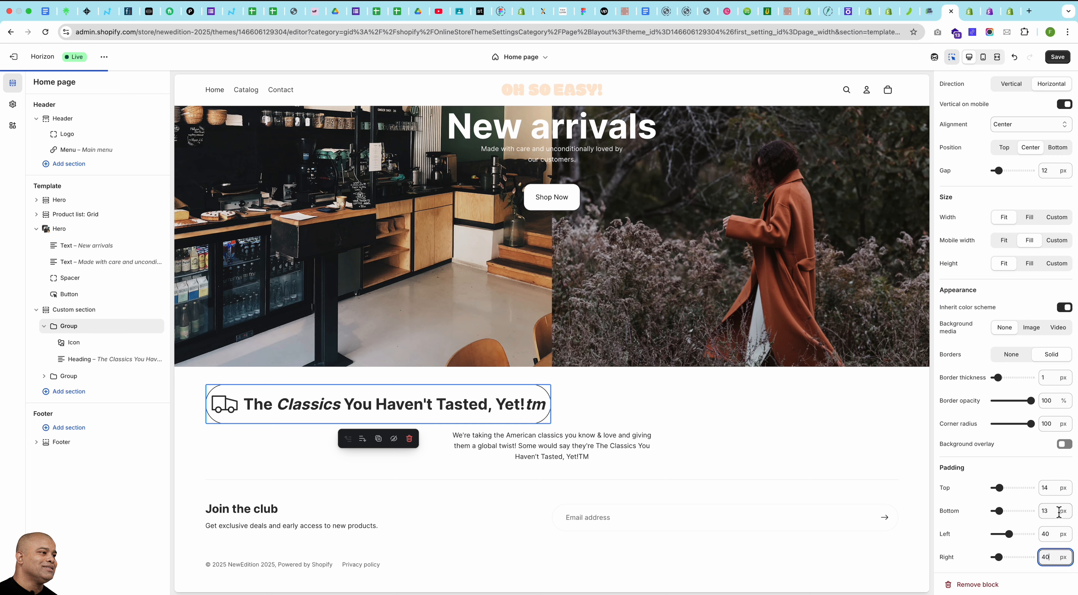
pyautogui.click(1054, 512)
pyautogui.press('Down')
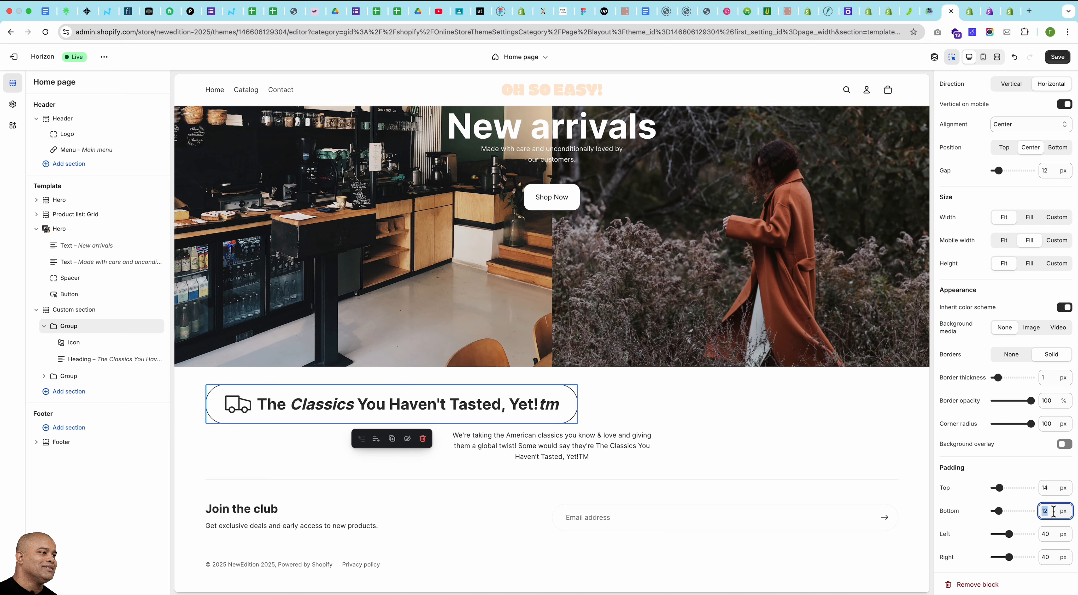
pyautogui.doubleClick(1061, 487)
pyautogui.click(1037, 474)
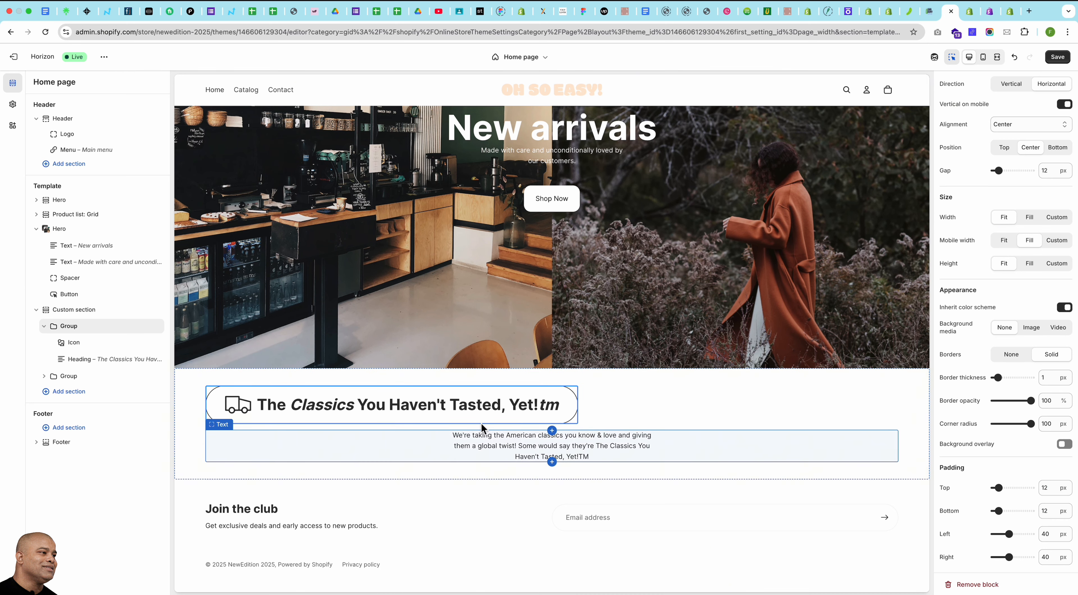
# Set the custom section's layout alignment to Center.
pyautogui.click(78, 310)
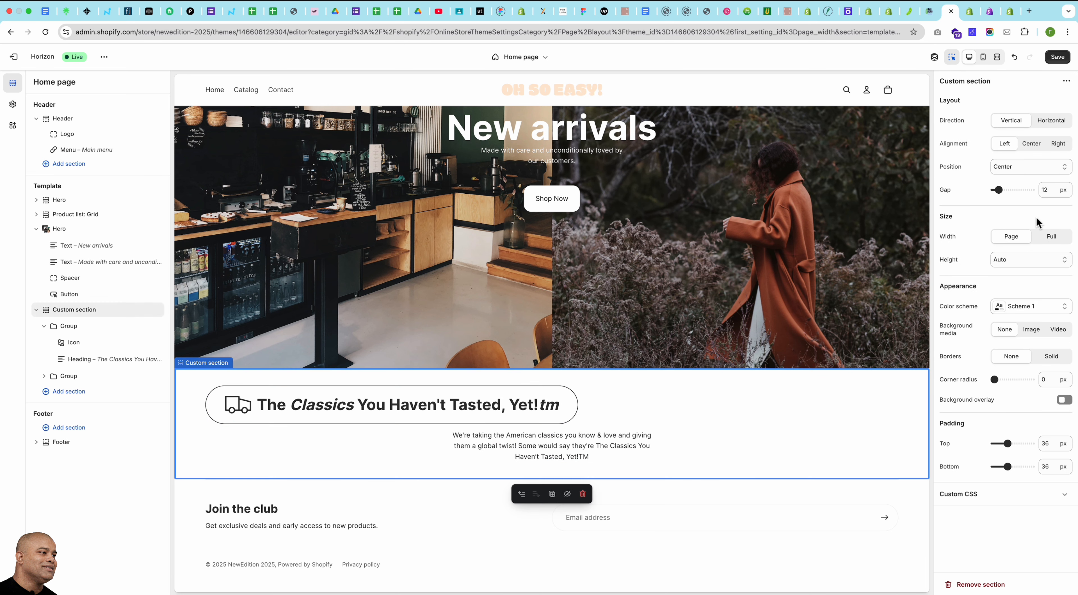
pyautogui.click(1031, 144)
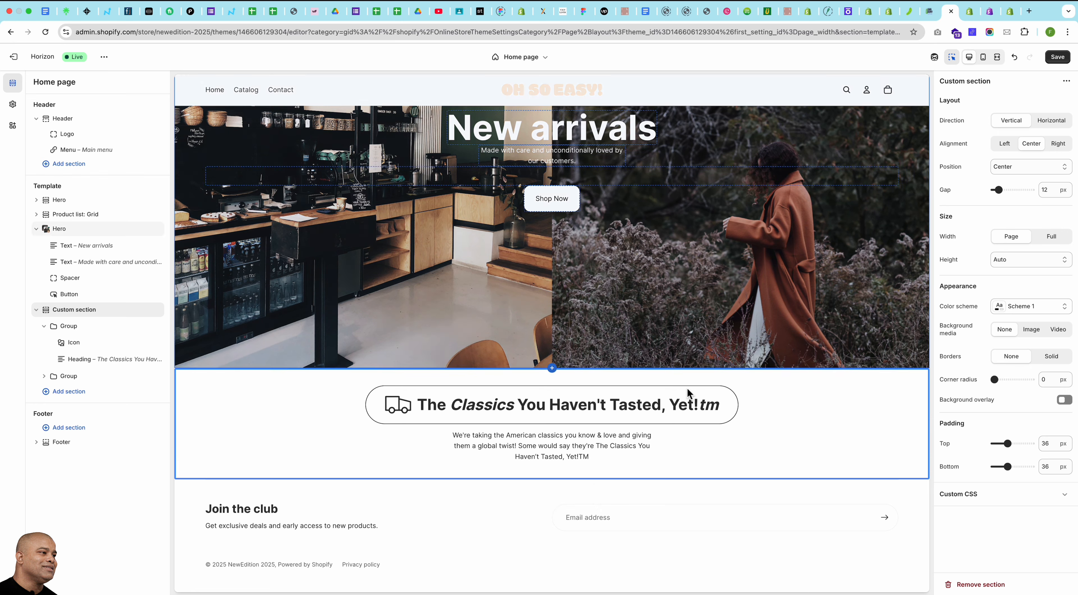
# Enable the background overlay on the bordered icon-and-heading group and set its overlay style to Gradient.
pyautogui.click(64, 327)
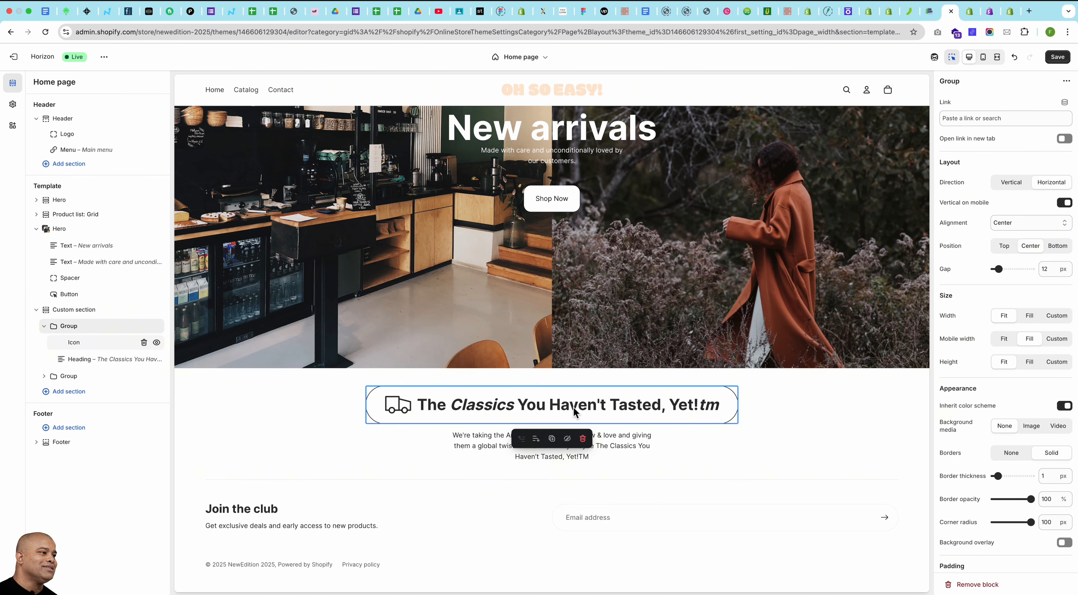
pyautogui.scroll(-3, 989, 400)
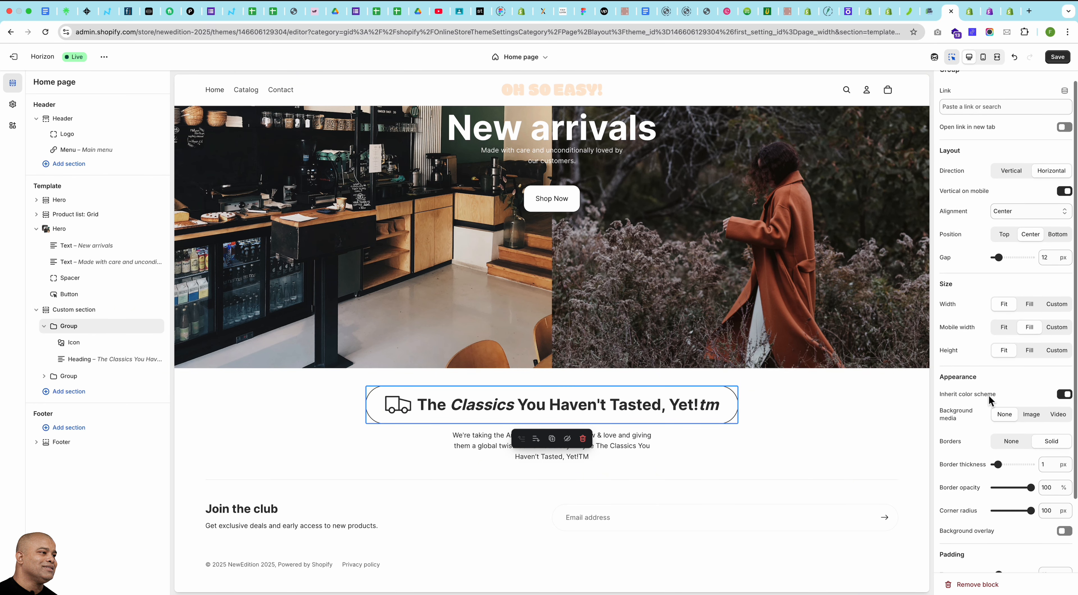
pyautogui.click(1067, 445)
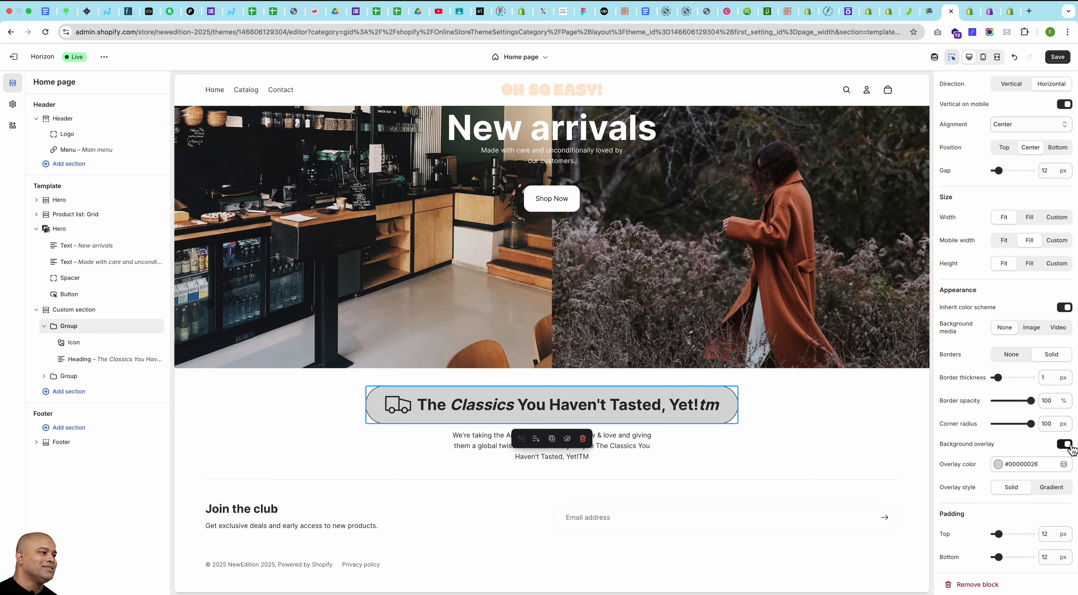
pyautogui.click(1051, 487)
pyautogui.scroll(-2, 1010, 378)
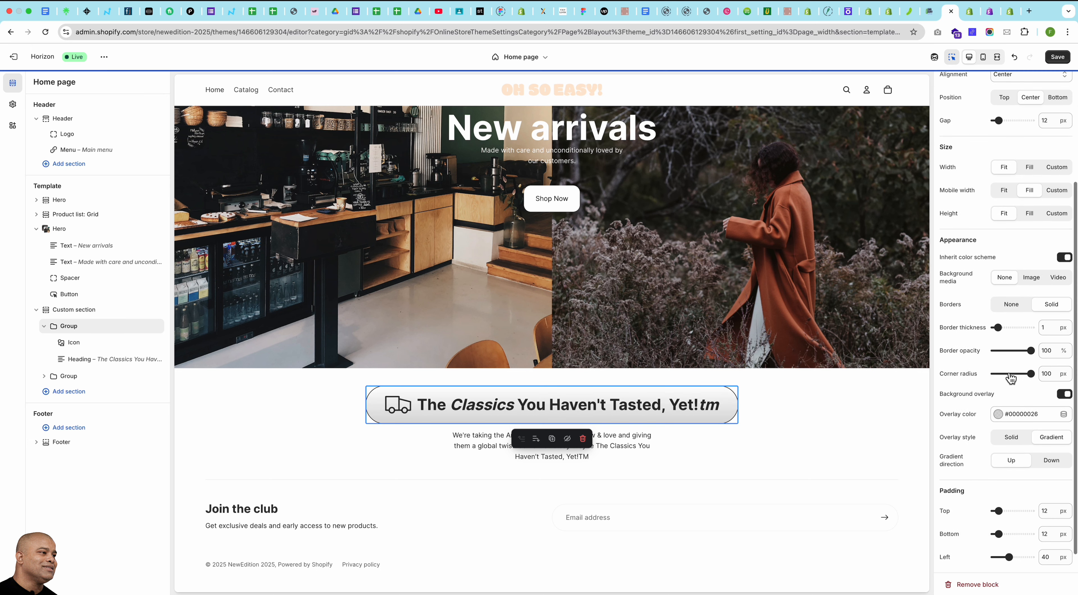
pyautogui.scroll(-1, 1011, 378)
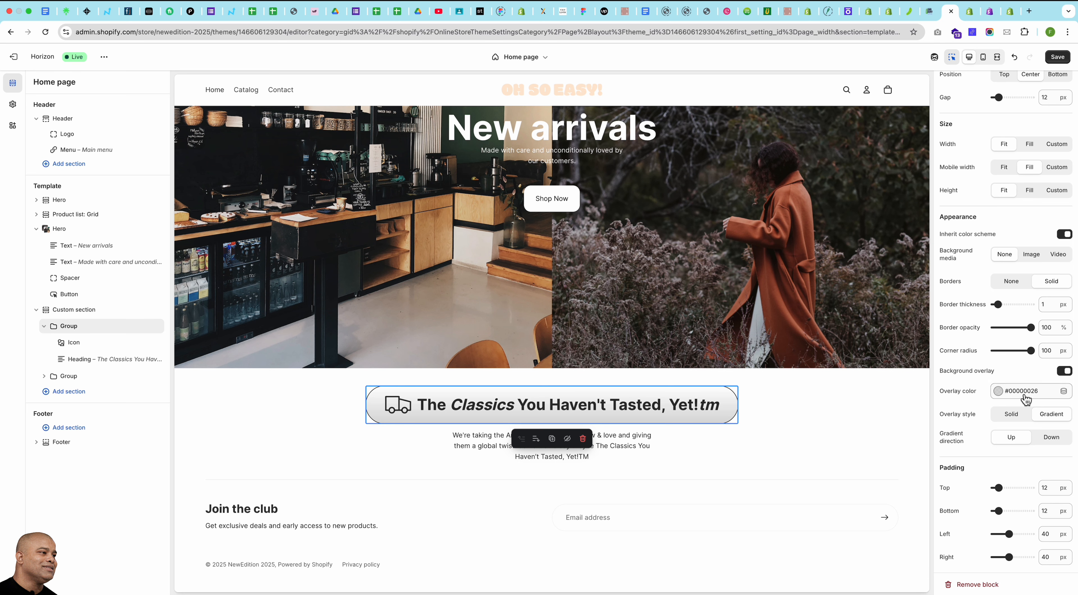
# Set the bordered group's overlay color to #00CFE68D, and try the Down gradient direction before returning it to Up.
pyautogui.click(1024, 393)
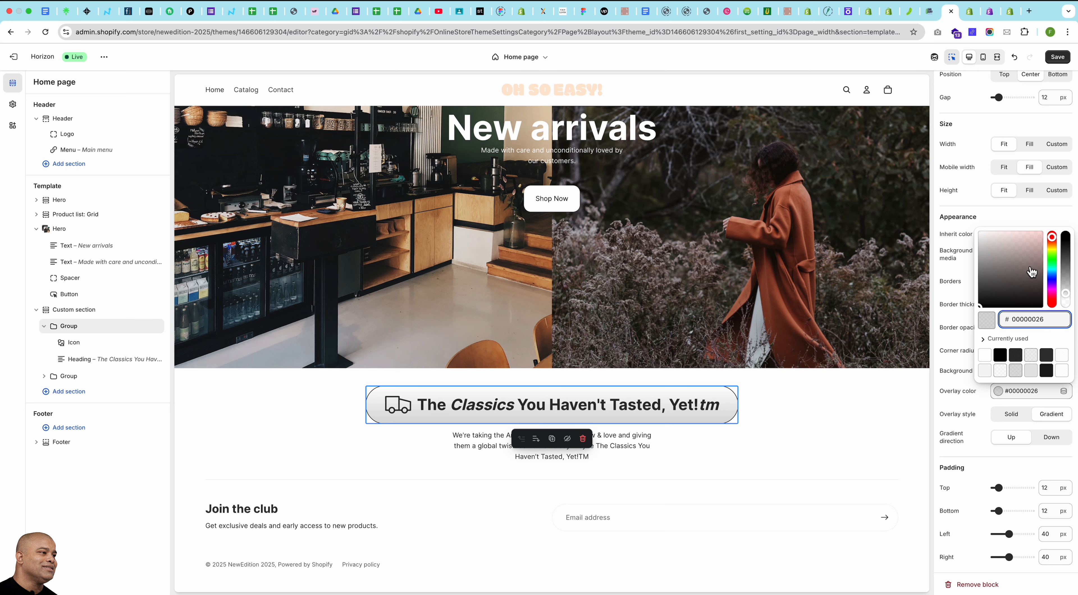
pyautogui.click(1052, 271)
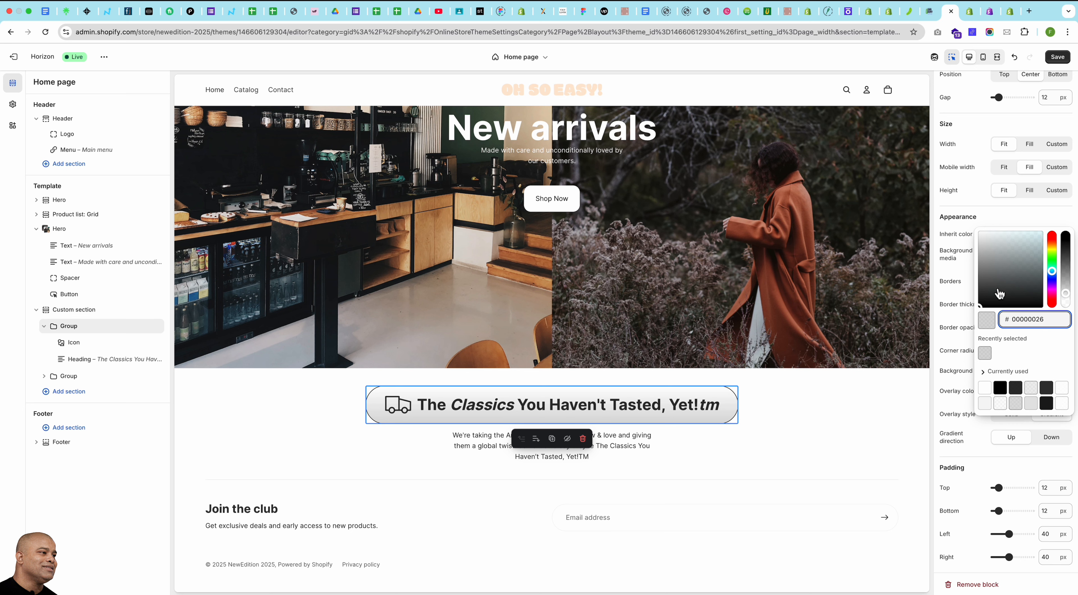
pyautogui.moveTo(1067, 296); pyautogui.dragTo(1065, 267)
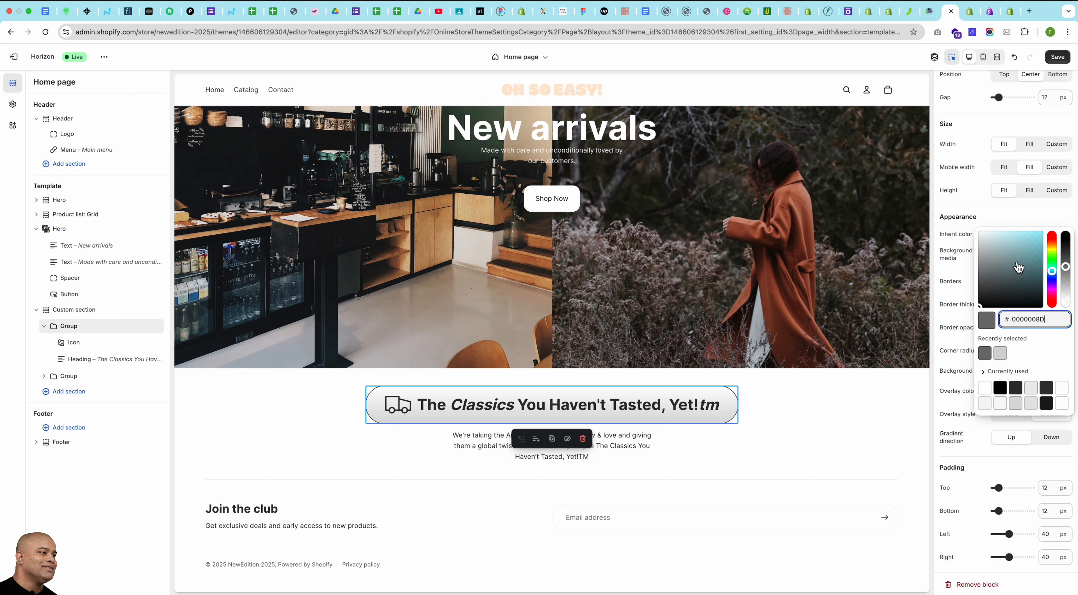
pyautogui.click(1042, 239)
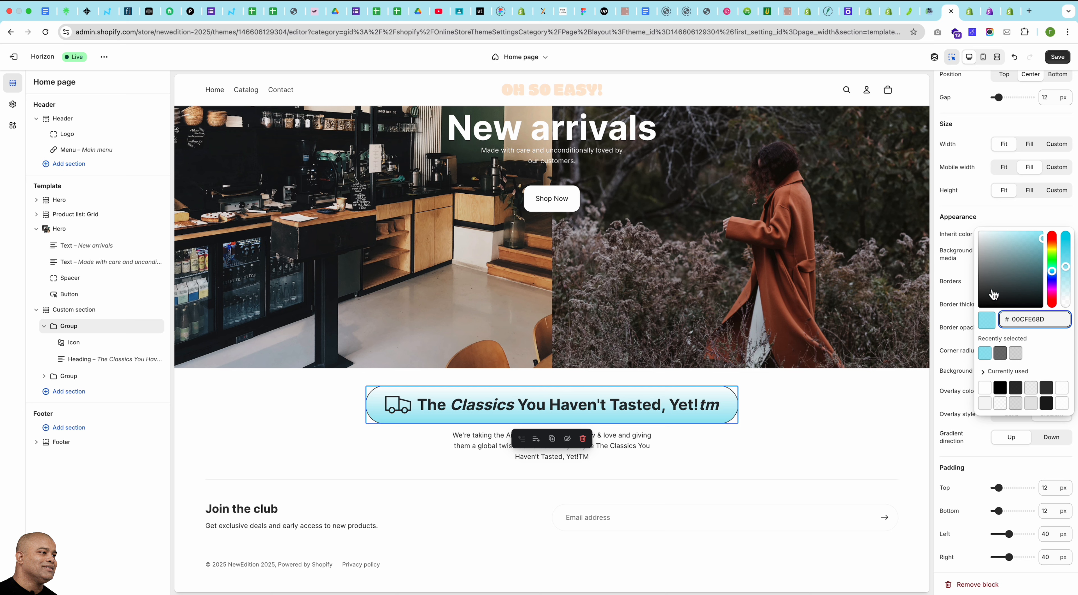
pyautogui.click(949, 326)
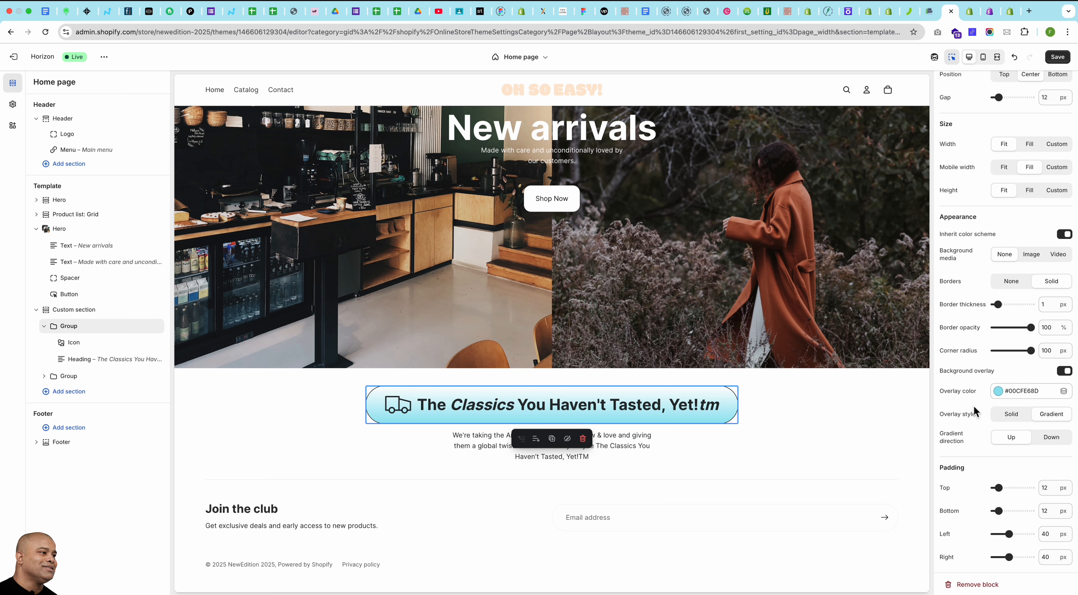
pyautogui.click(1047, 440)
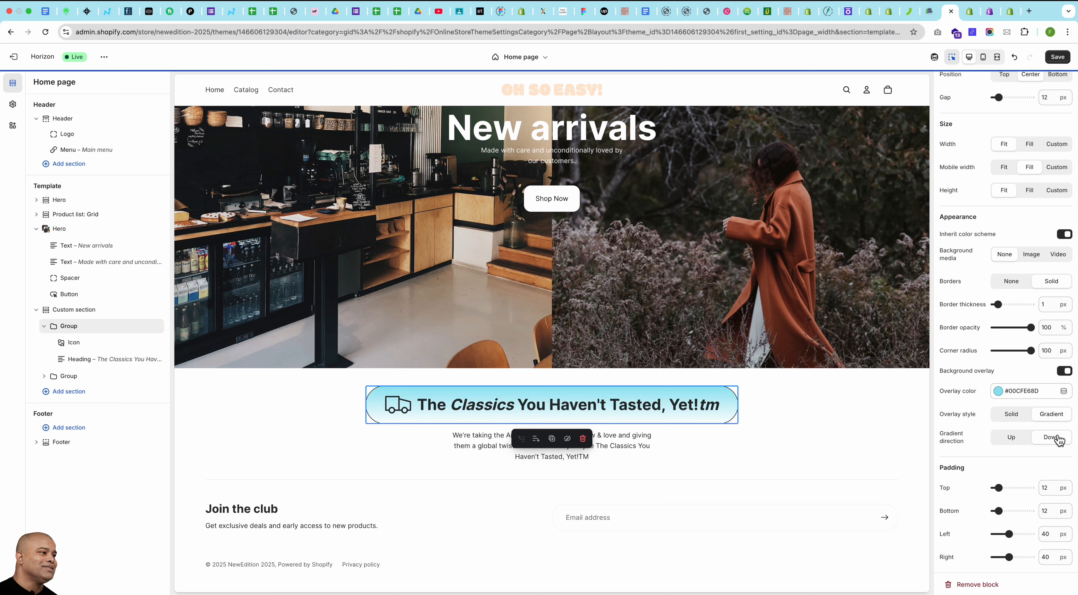
pyautogui.click(1011, 438)
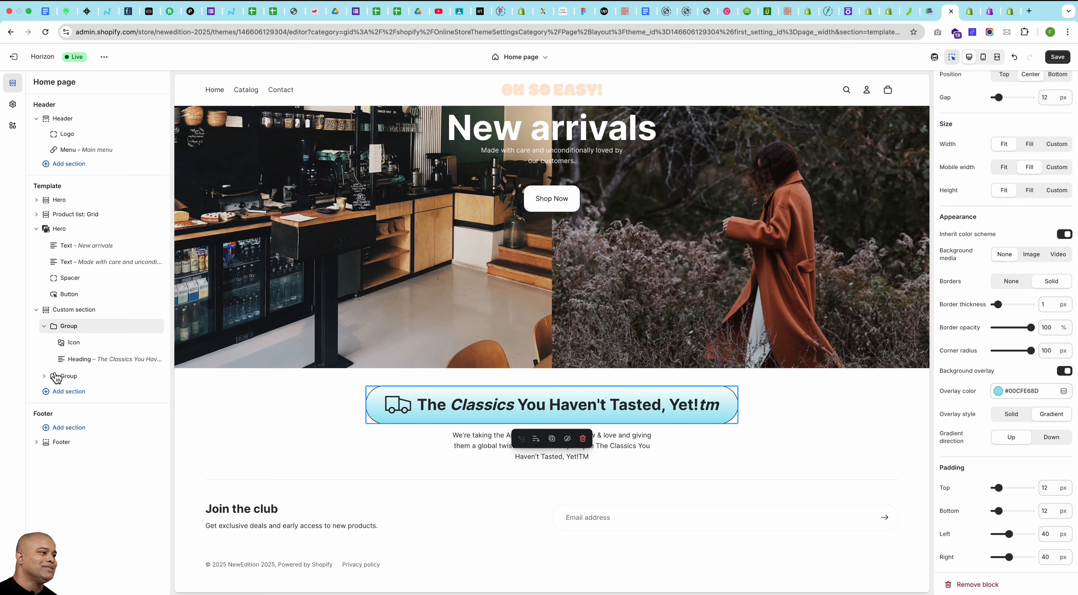
# Set the paragraph text block's width to Fit and the alignment of its parent group to Center.
pyautogui.click(71, 377)
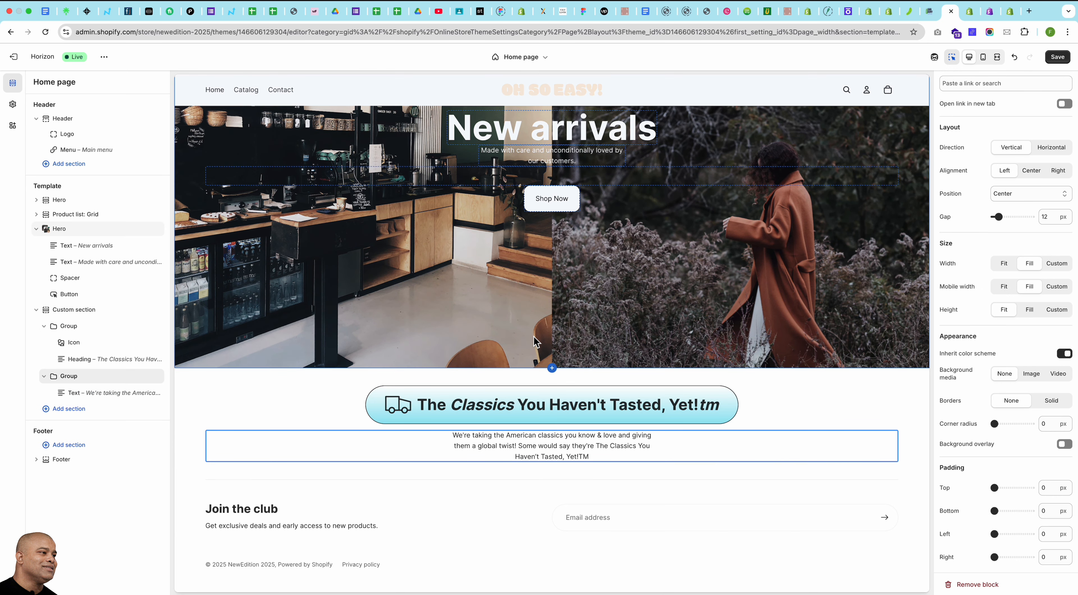
pyautogui.click(92, 393)
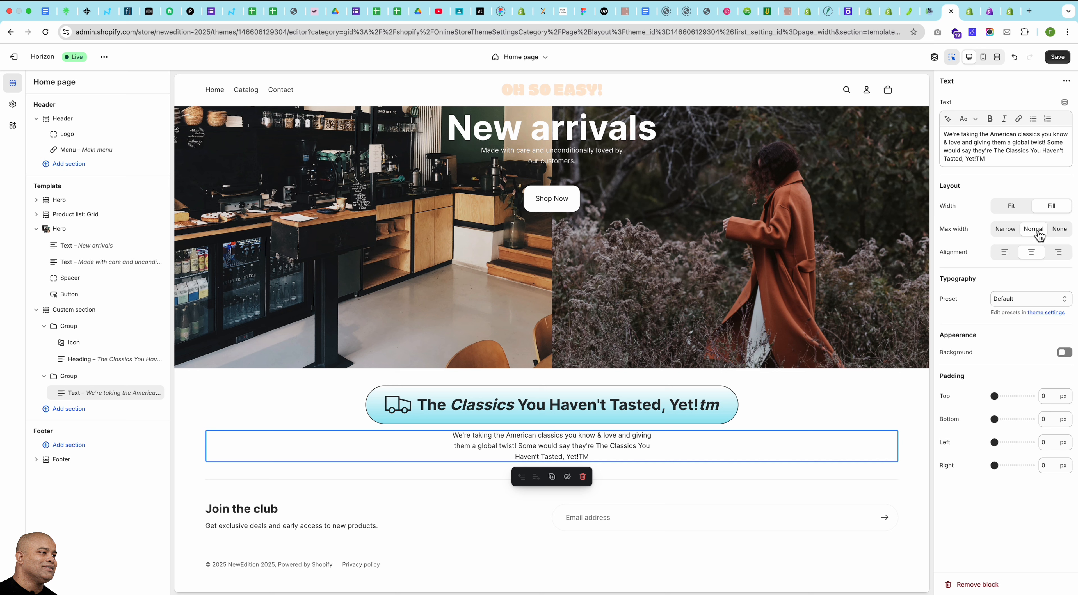
pyautogui.click(1011, 208)
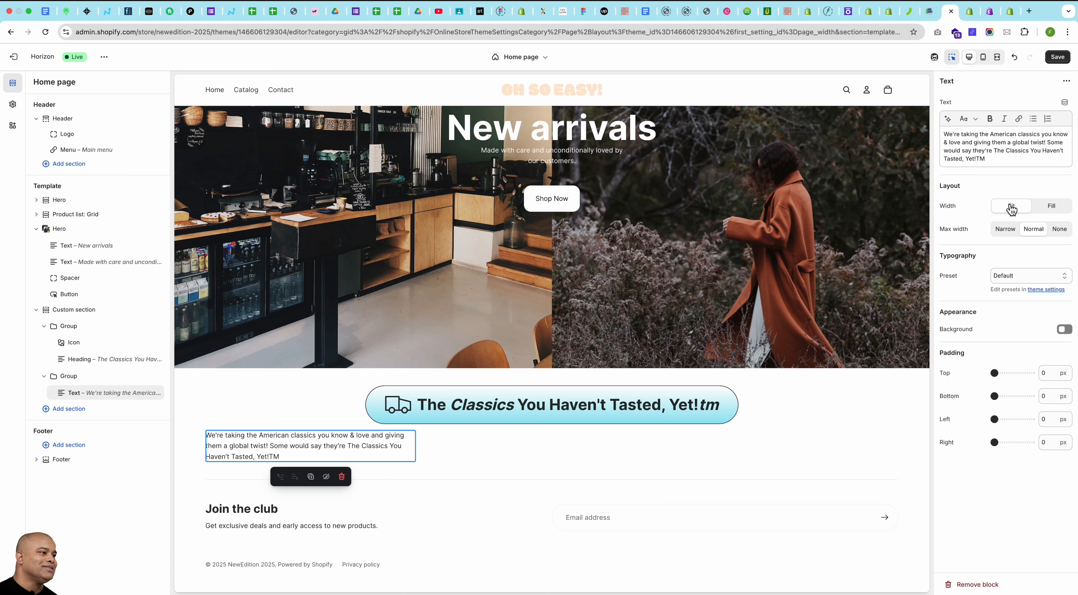
pyautogui.click(73, 378)
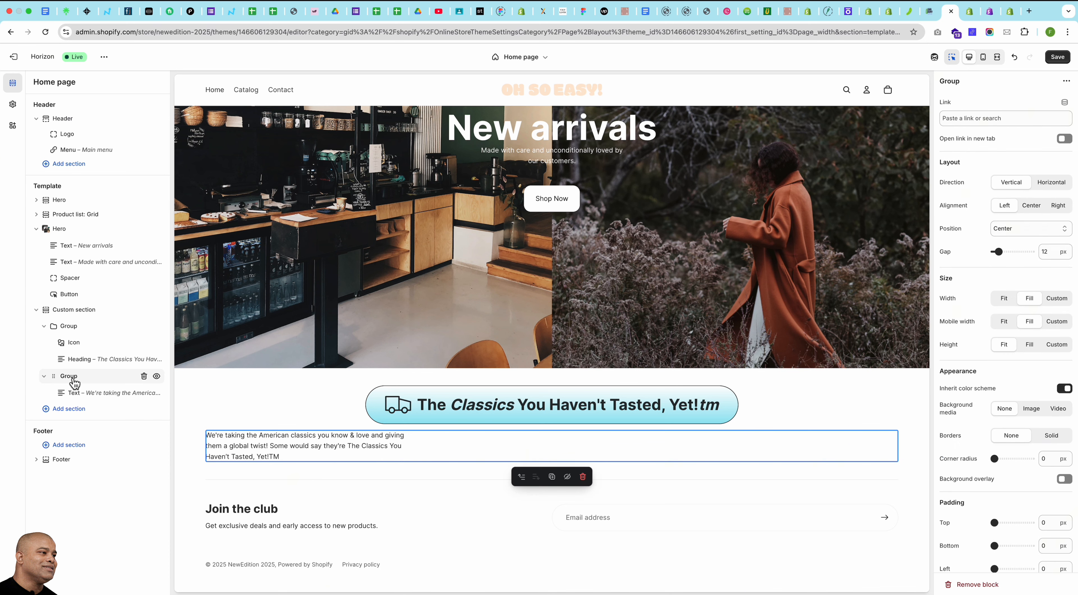
pyautogui.click(1032, 209)
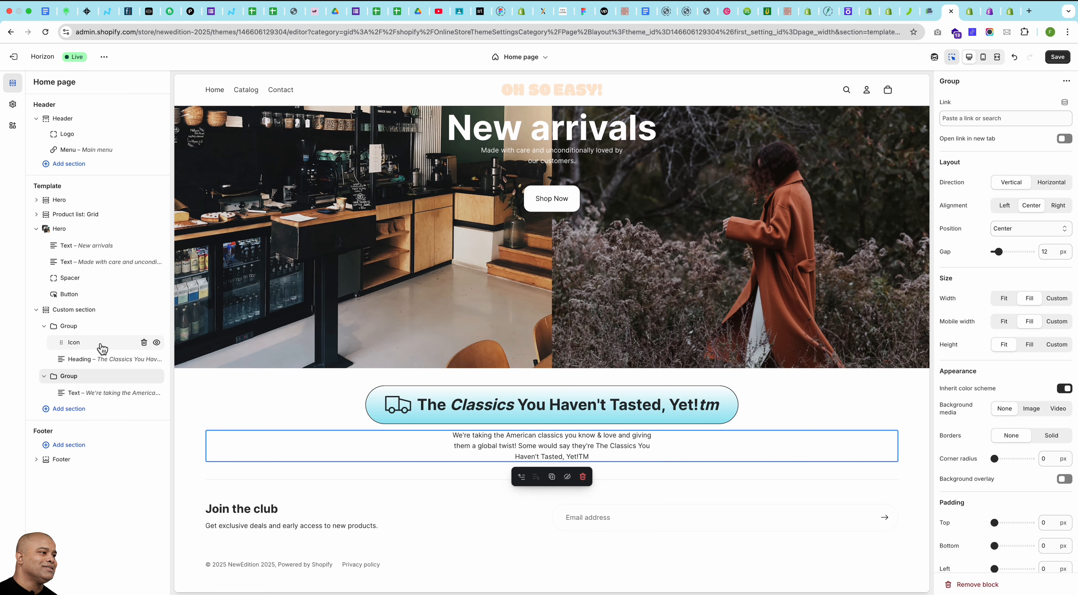
# Try Image as the background media of the paragraph's group, and return it to None.
pyautogui.click(44, 376)
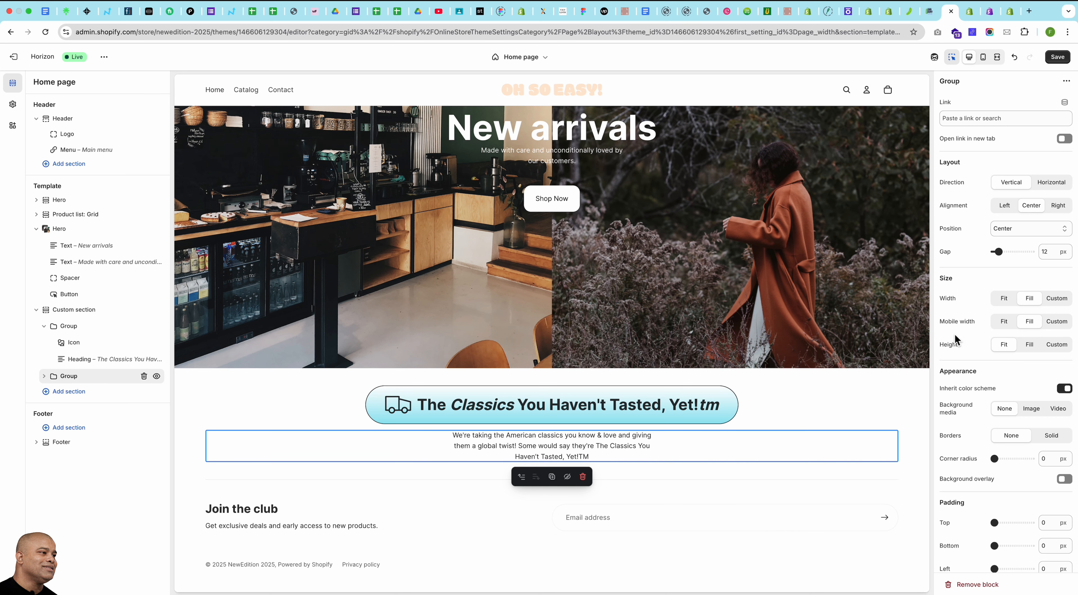
pyautogui.scroll(-1, 956, 340)
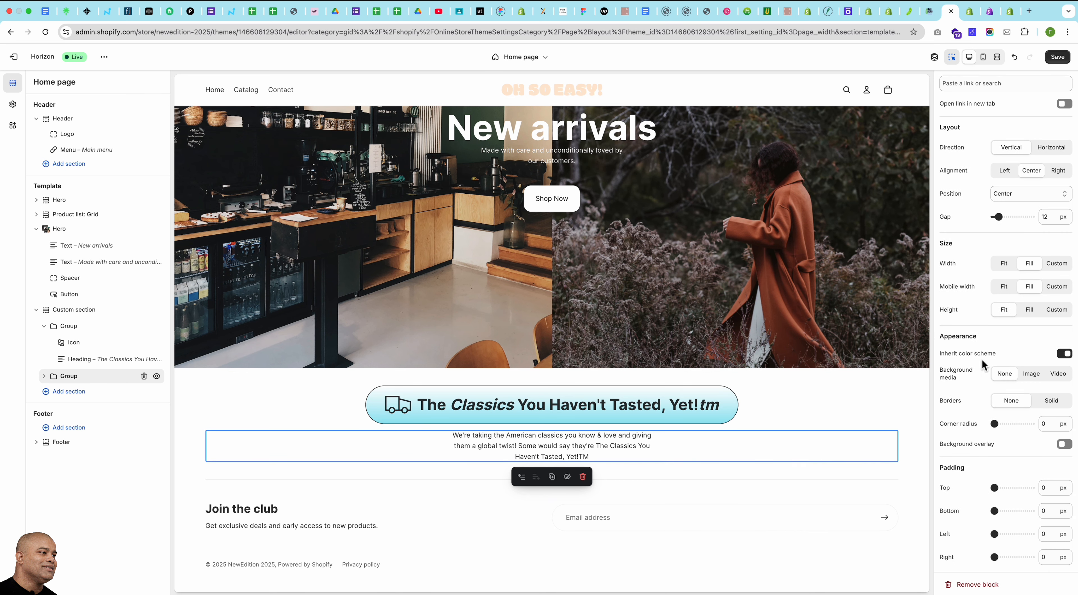
pyautogui.click(1035, 379)
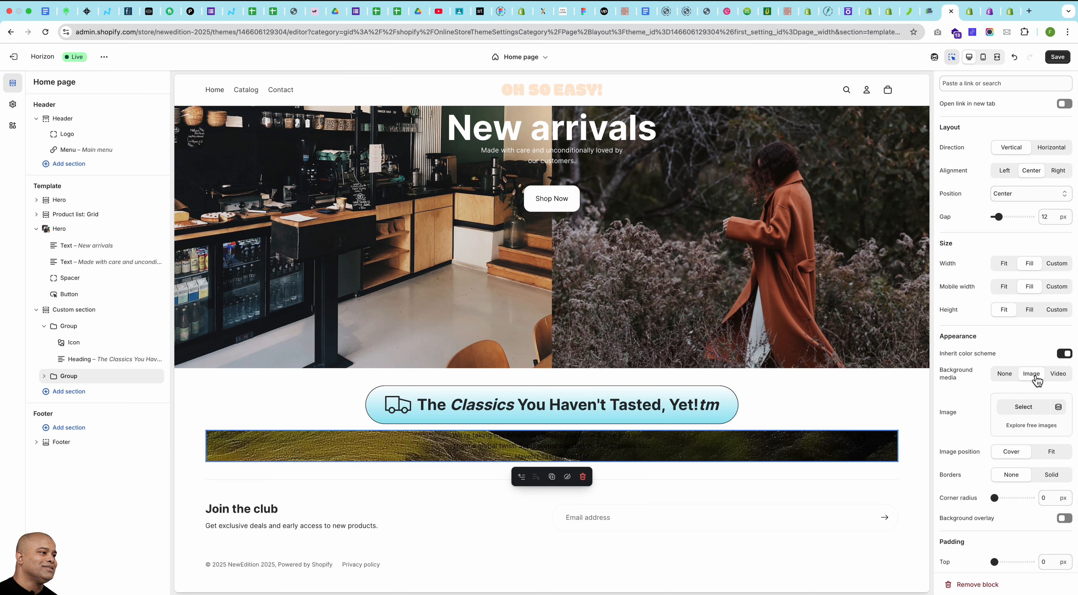
pyautogui.click(1004, 374)
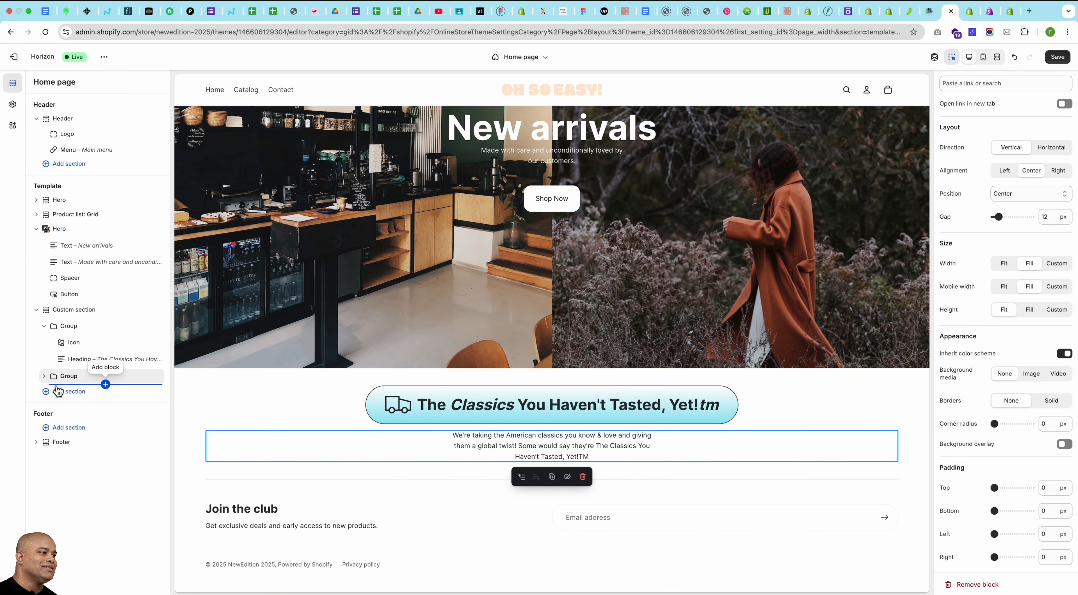
pyautogui.click(106, 385)
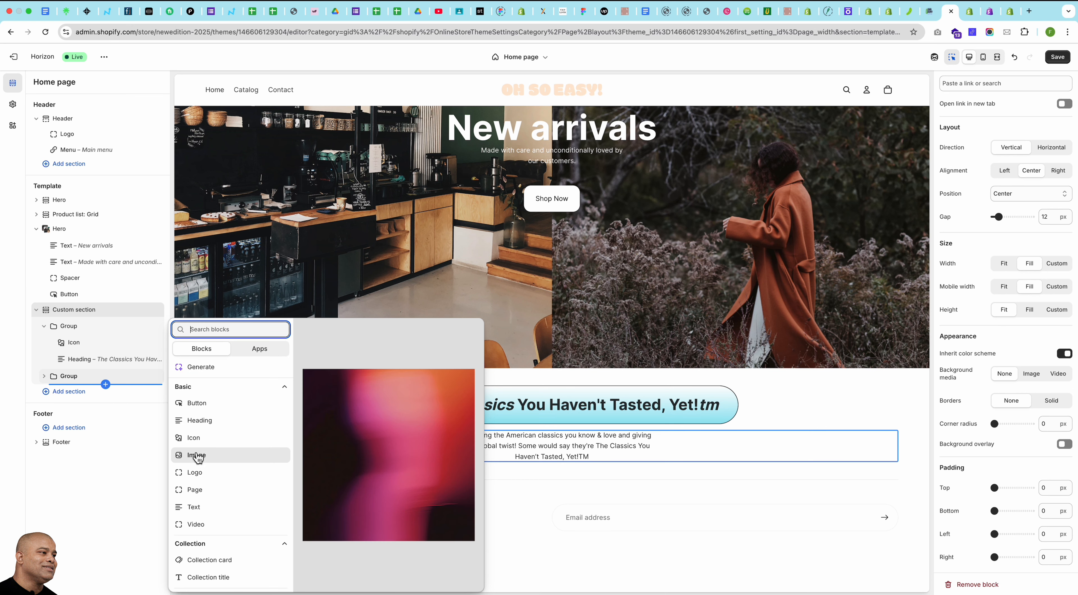
pyautogui.scroll(-5, 208, 455)
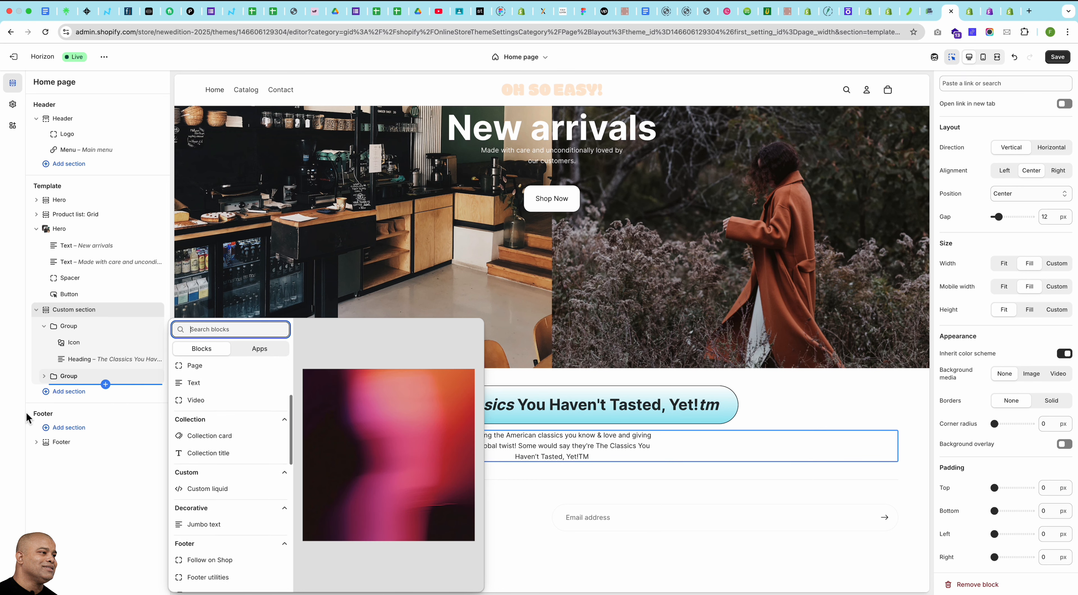
pyautogui.click(45, 377)
pyautogui.click(45, 377)
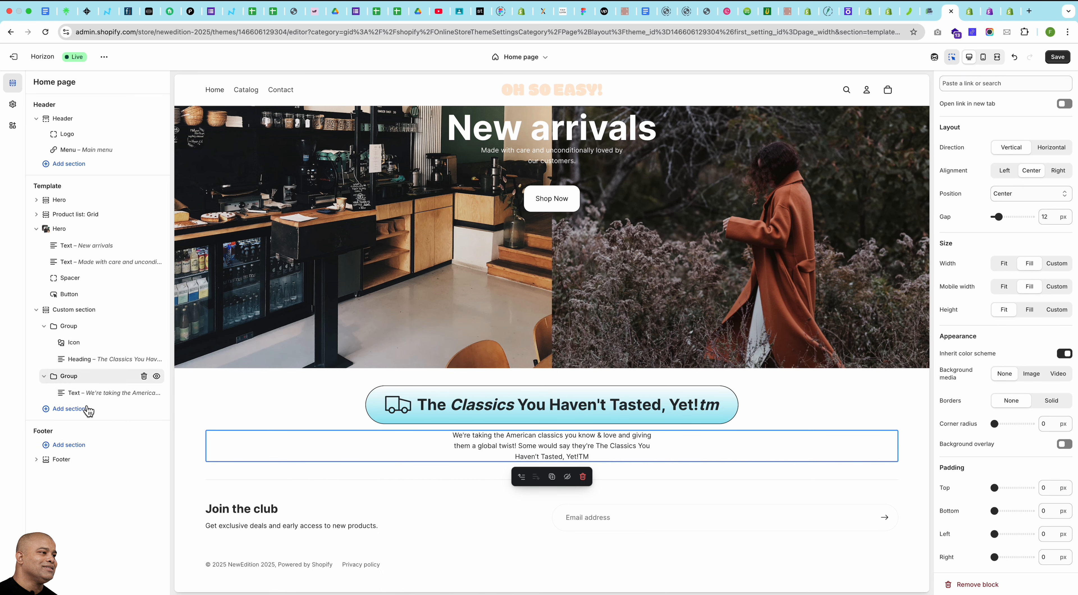
pyautogui.click(109, 401)
pyautogui.scroll(-10, 220, 489)
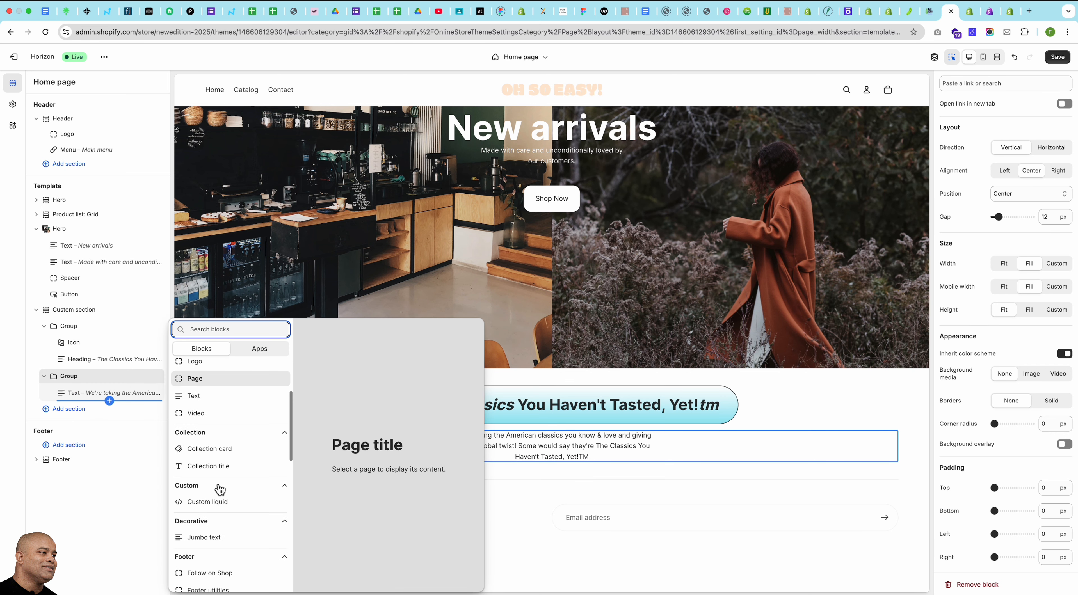
pyautogui.scroll(-2, 220, 490)
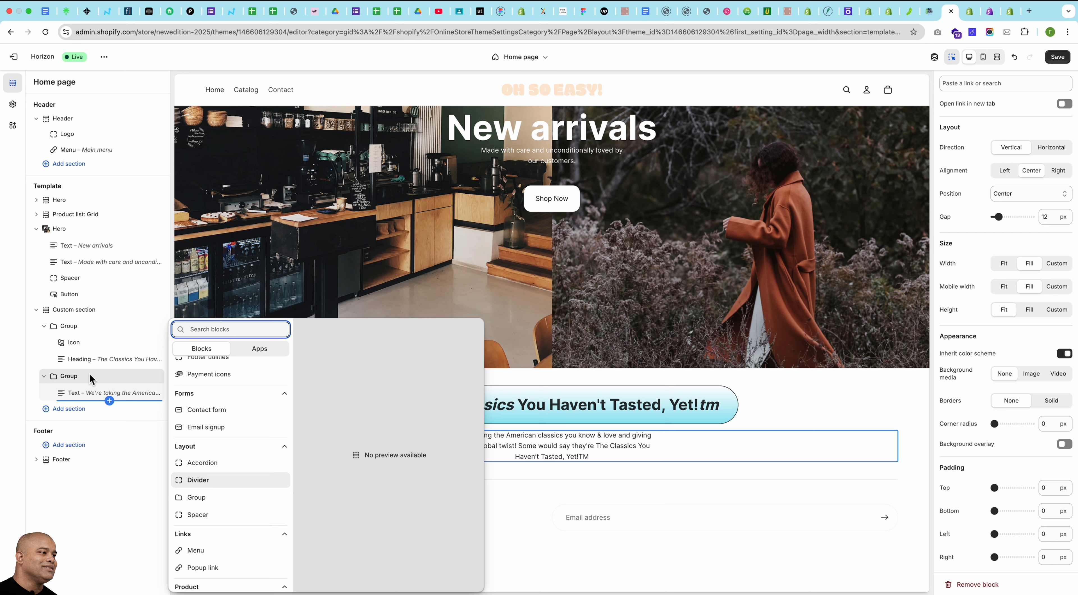
pyautogui.click(43, 327)
# Collapse both groups in the custom section and add a Spacer block below them.
pyautogui.click(44, 326)
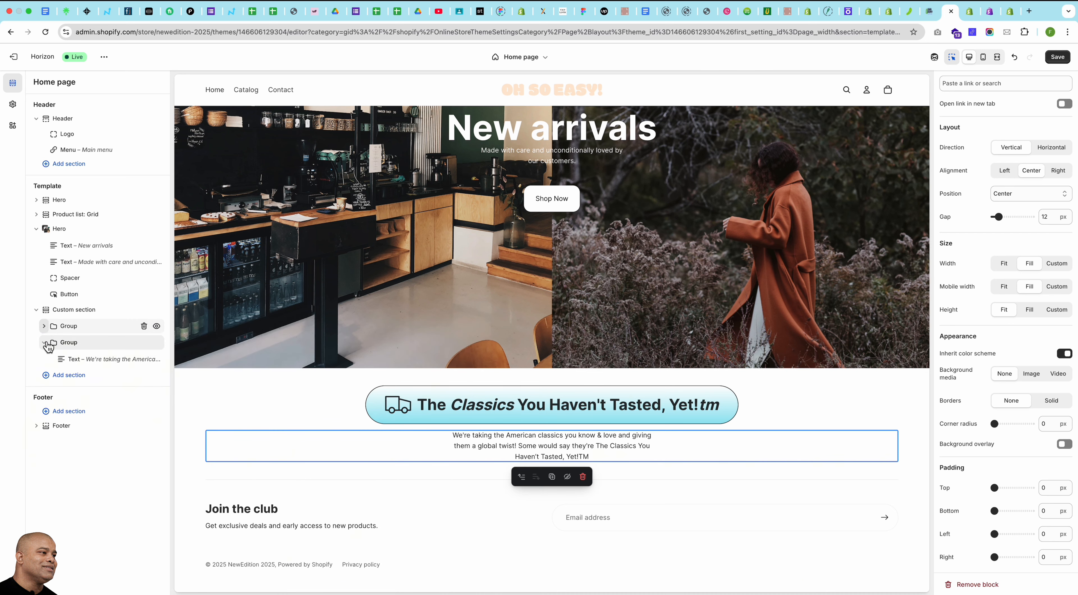
pyautogui.click(44, 342)
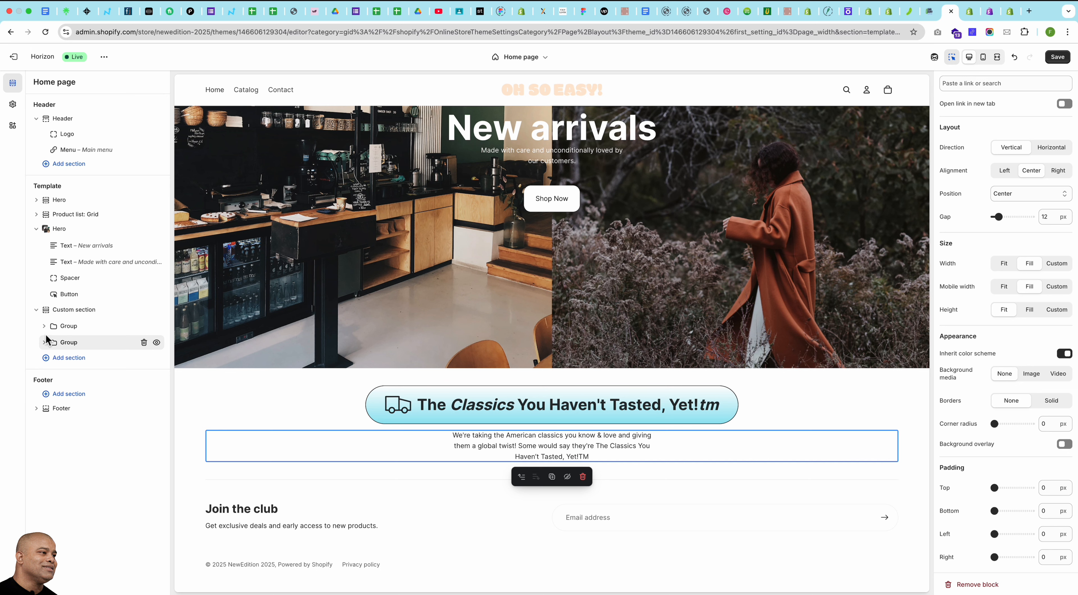
pyautogui.click(64, 327)
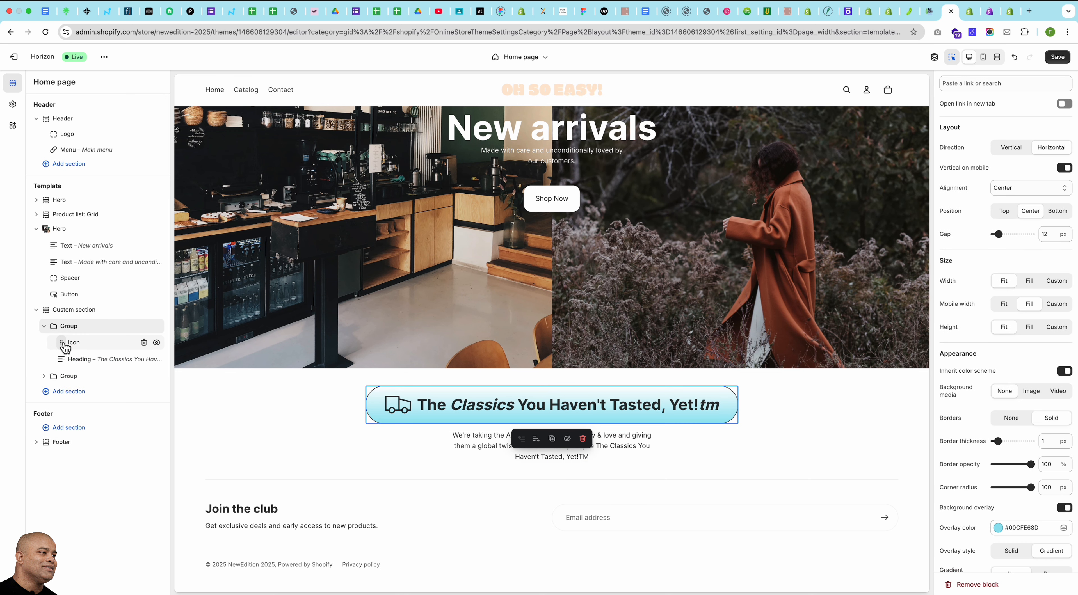
pyautogui.click(43, 326)
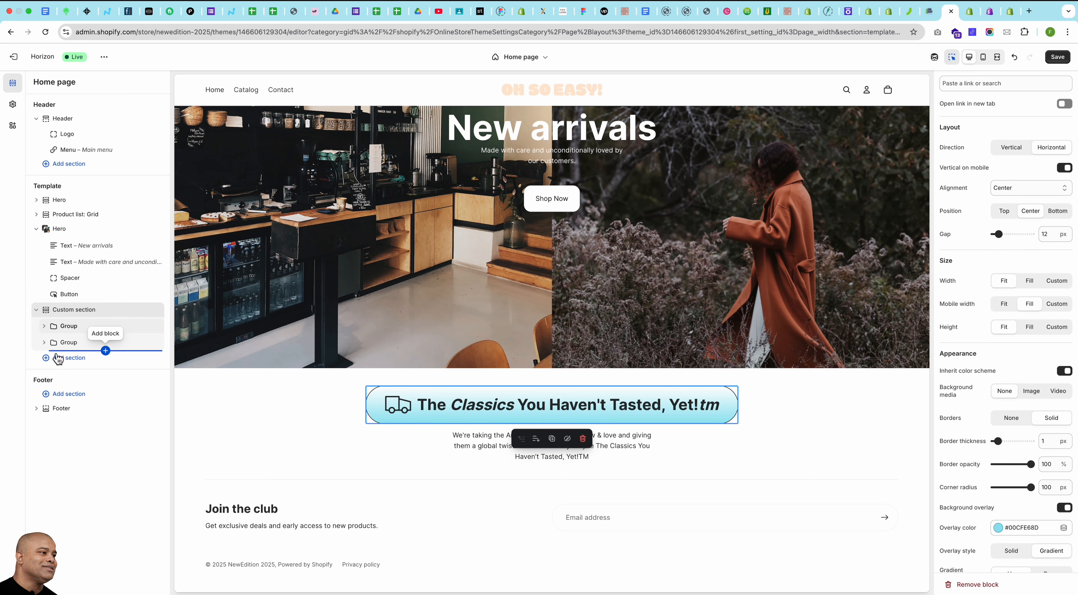
pyautogui.click(105, 351)
pyautogui.scroll(-10, 226, 504)
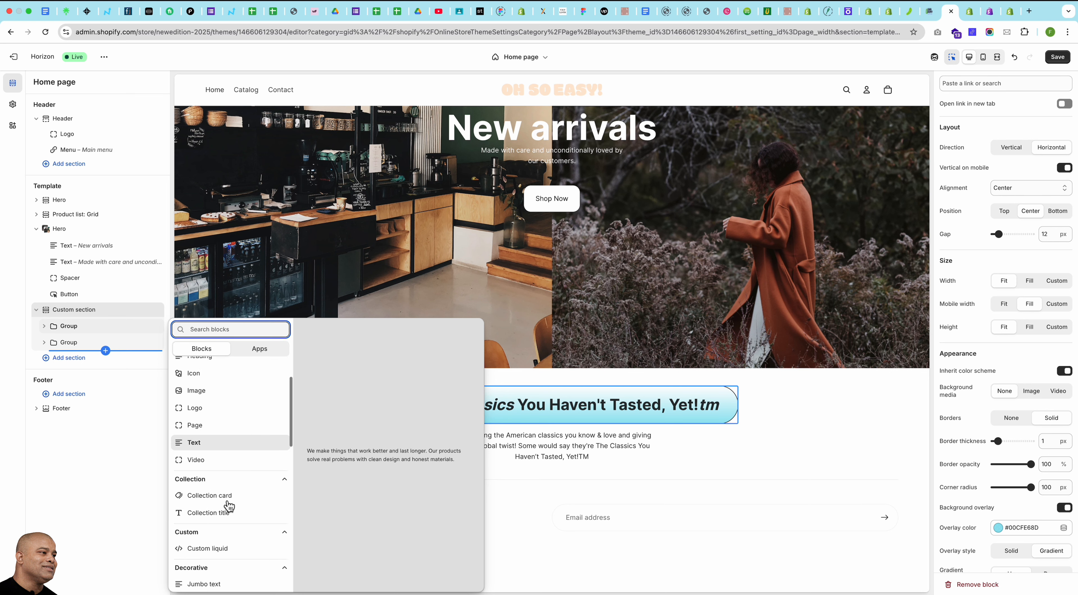
pyautogui.scroll(-5, 229, 507)
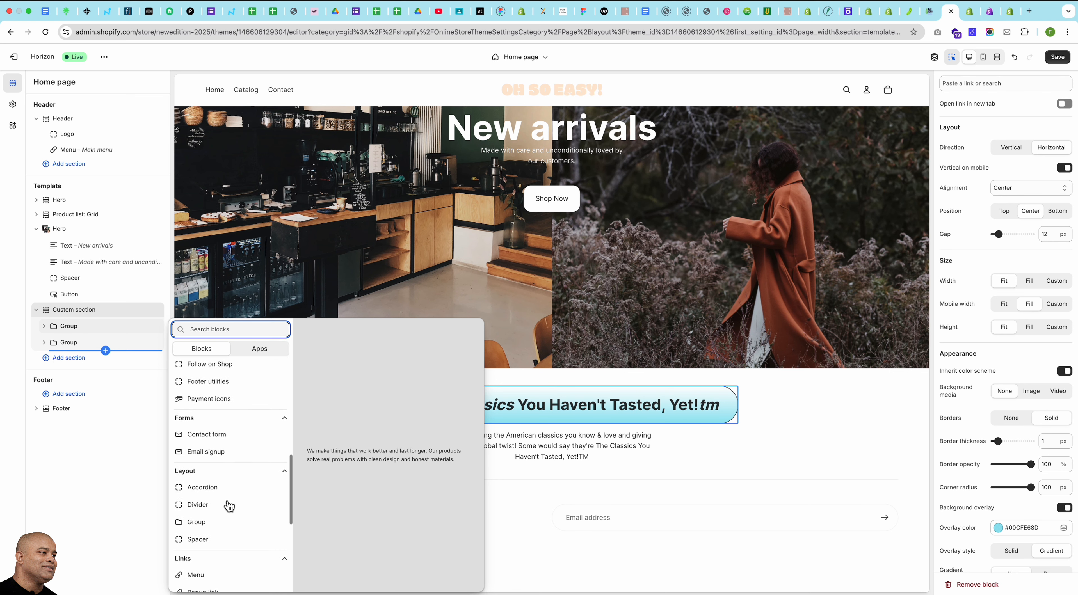
pyautogui.click(209, 492)
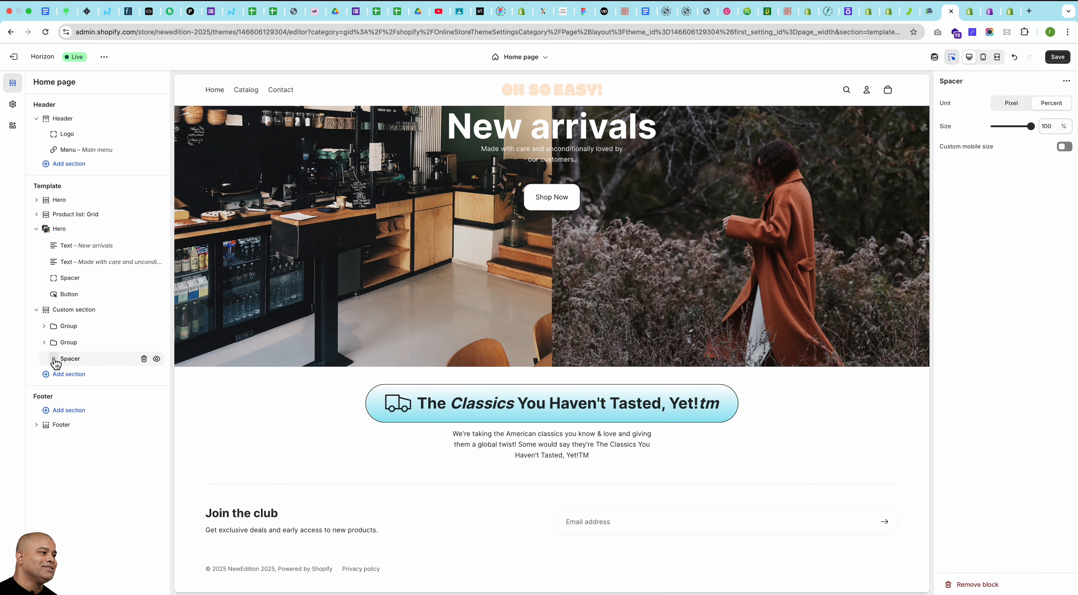
# Move the new spacer between the custom section's two groups and set its size to 36 px in Pixel units.
pyautogui.moveTo(55, 363); pyautogui.dragTo(54, 341)
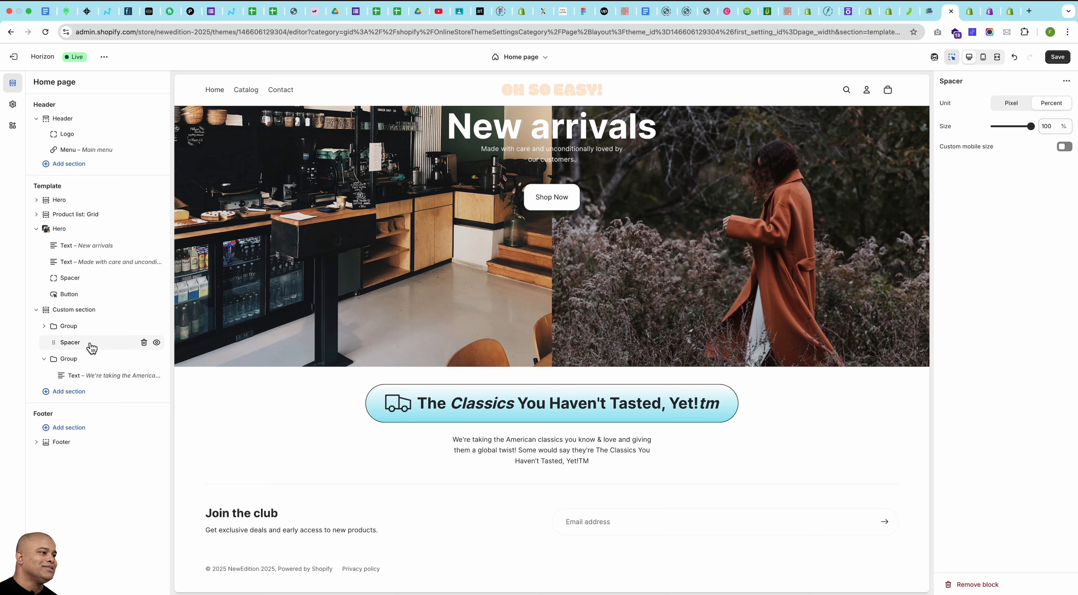
pyautogui.click(1011, 104)
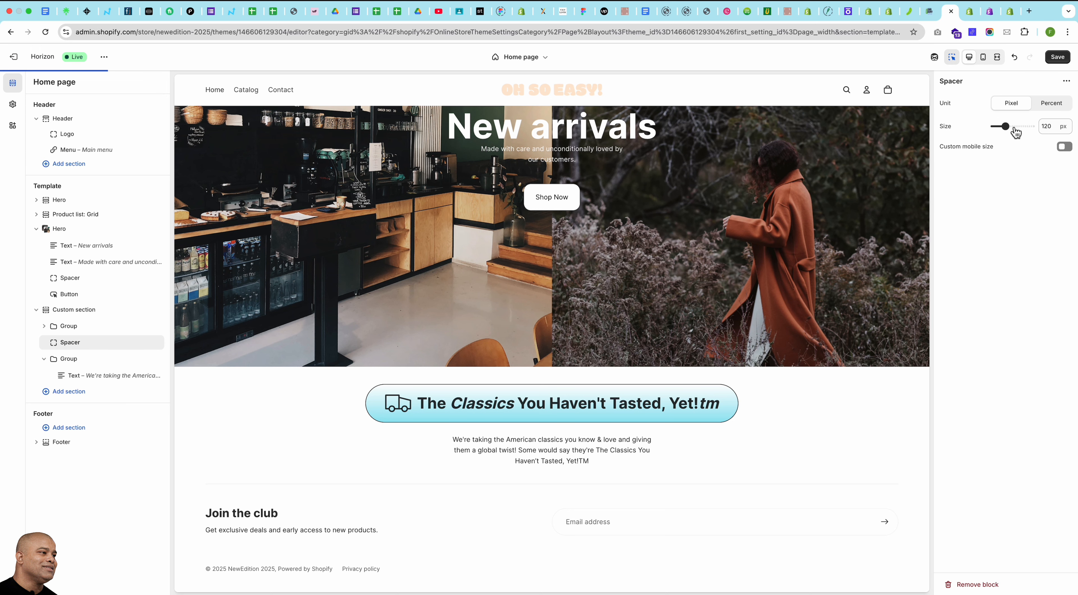
pyautogui.moveTo(1013, 132); pyautogui.dragTo(997, 134)
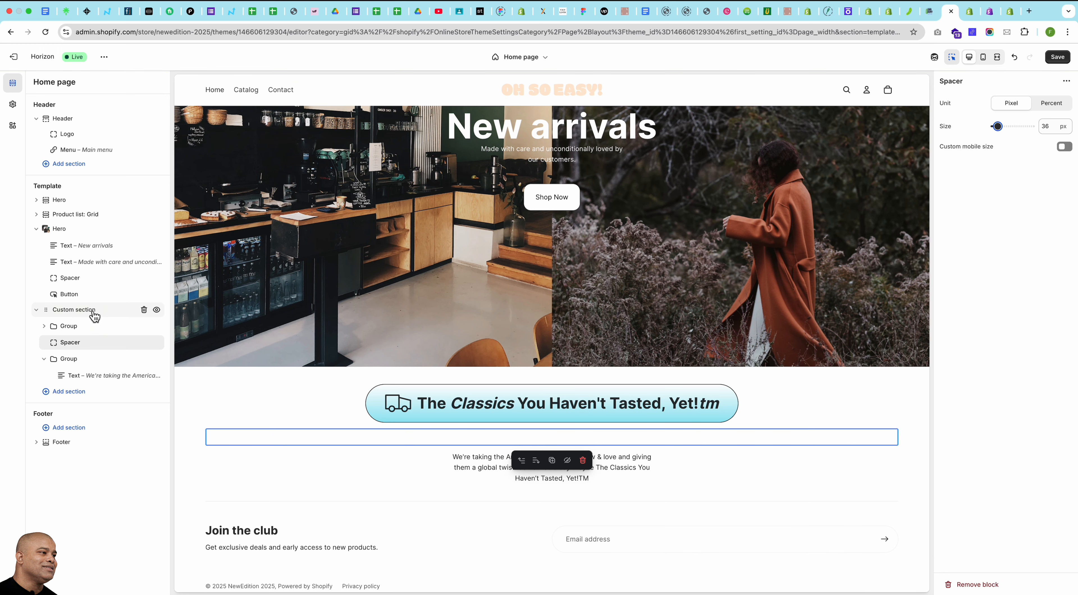
# Add a new Group block at the end of the custom section, below the paragraph's group.
pyautogui.click(63, 392)
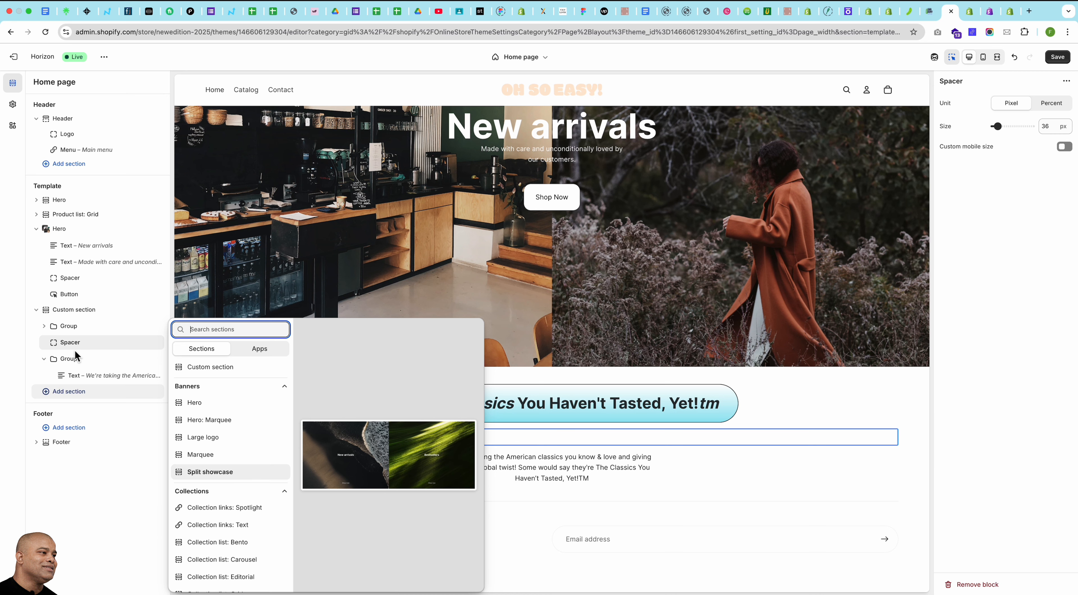
pyautogui.click(43, 358)
pyautogui.click(44, 358)
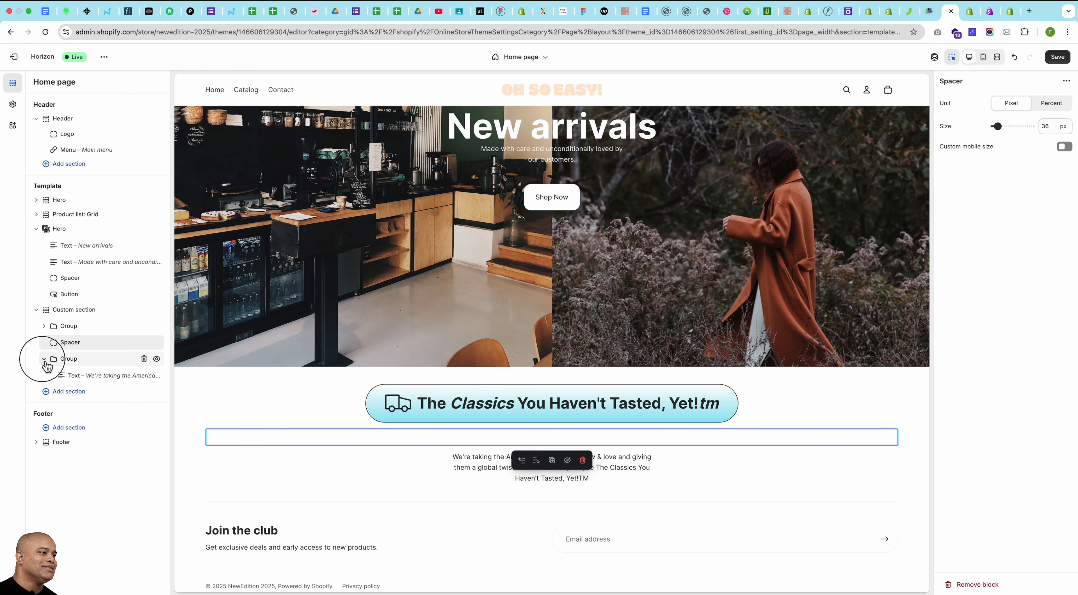
pyautogui.click(56, 368)
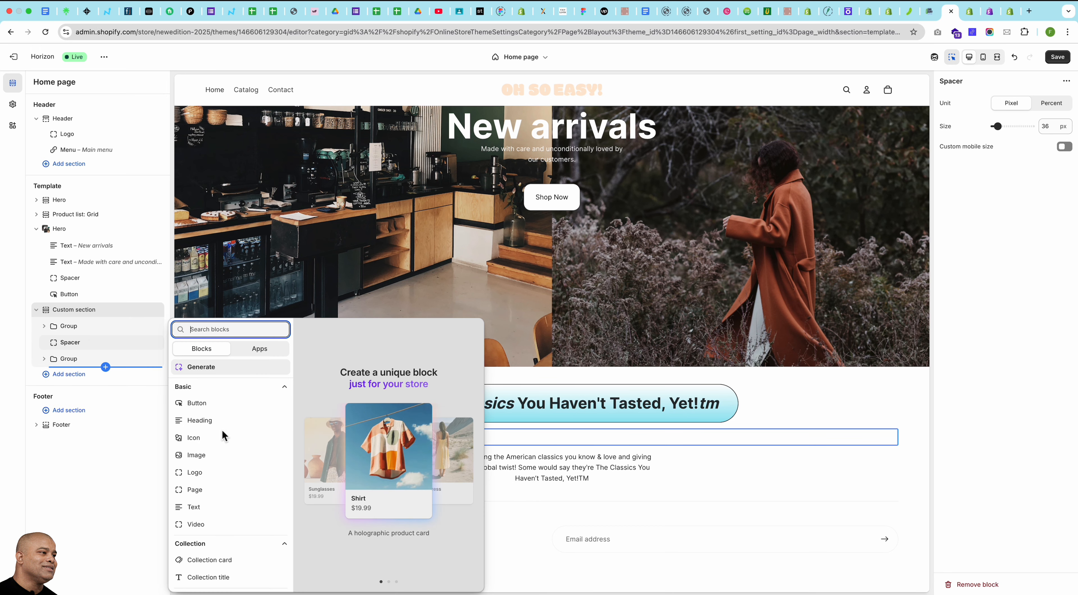
pyautogui.scroll(-10, 232, 435)
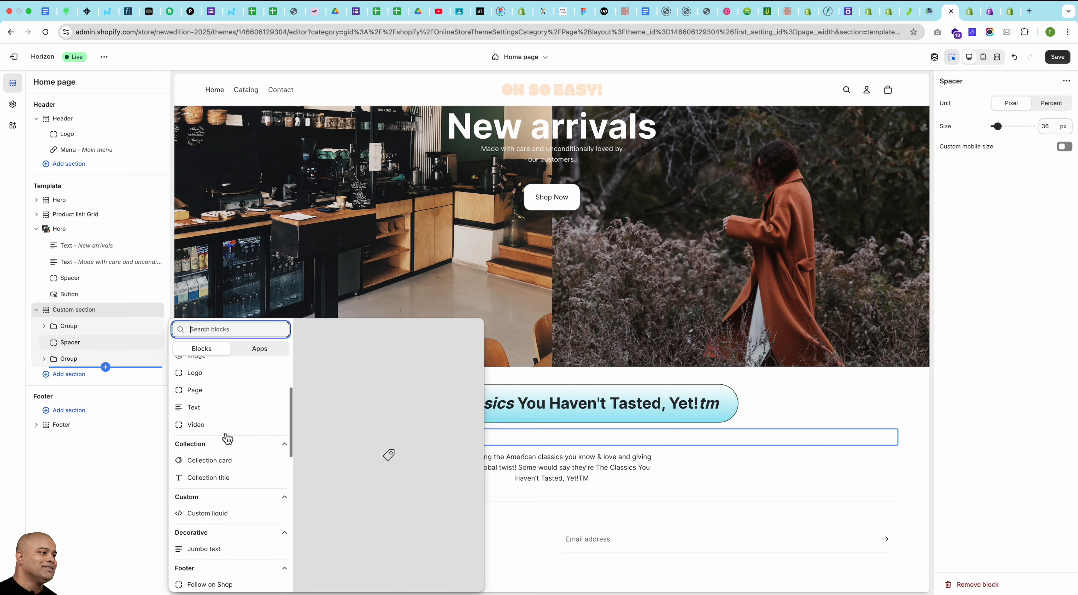
pyautogui.scroll(-5, 227, 438)
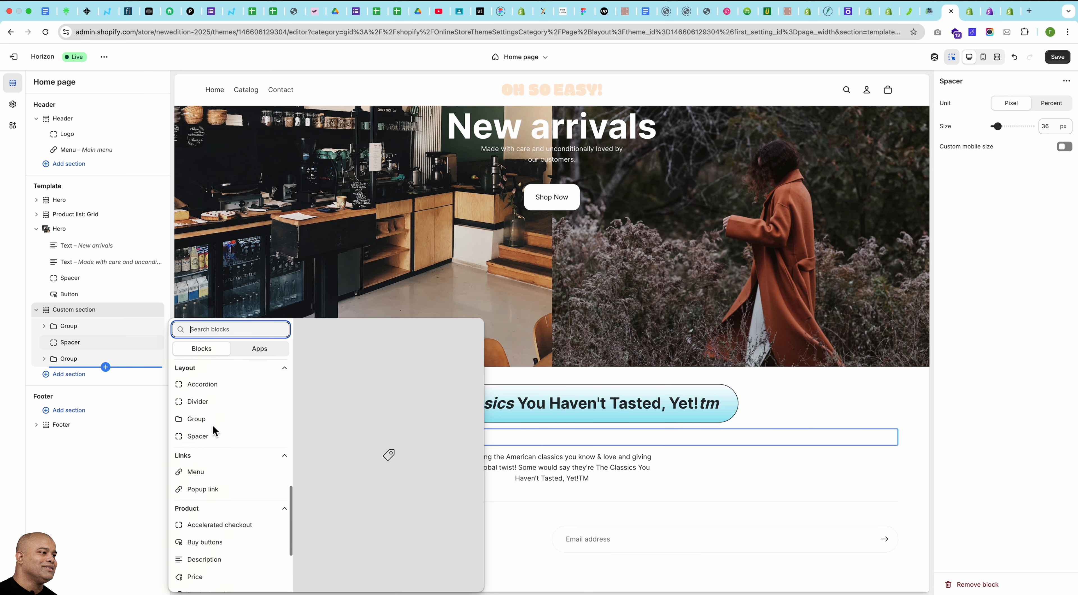
pyautogui.click(212, 423)
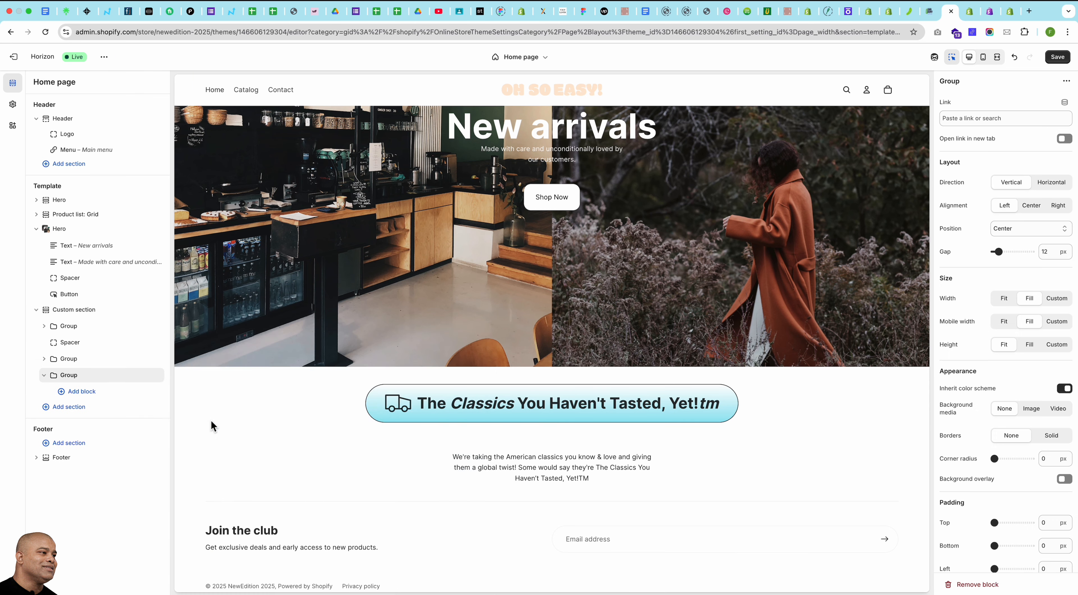
# Add a Heading block to the empty group with the text "Globally Inspired Baking Mixes" from the Oh So Easy site, with "Globally" in italics.
pyautogui.click(80, 392)
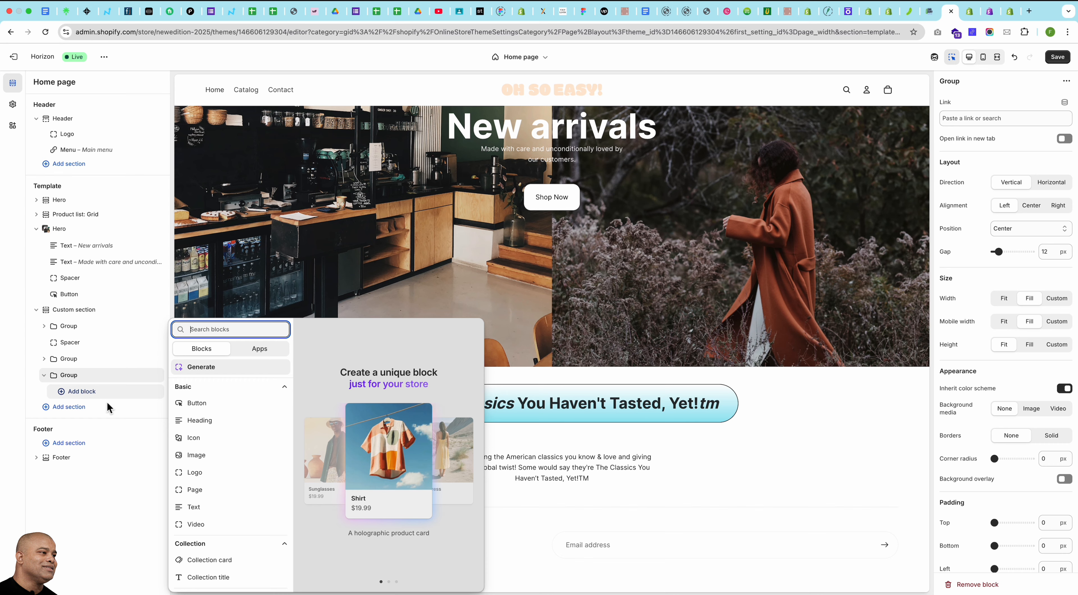
pyautogui.click(218, 423)
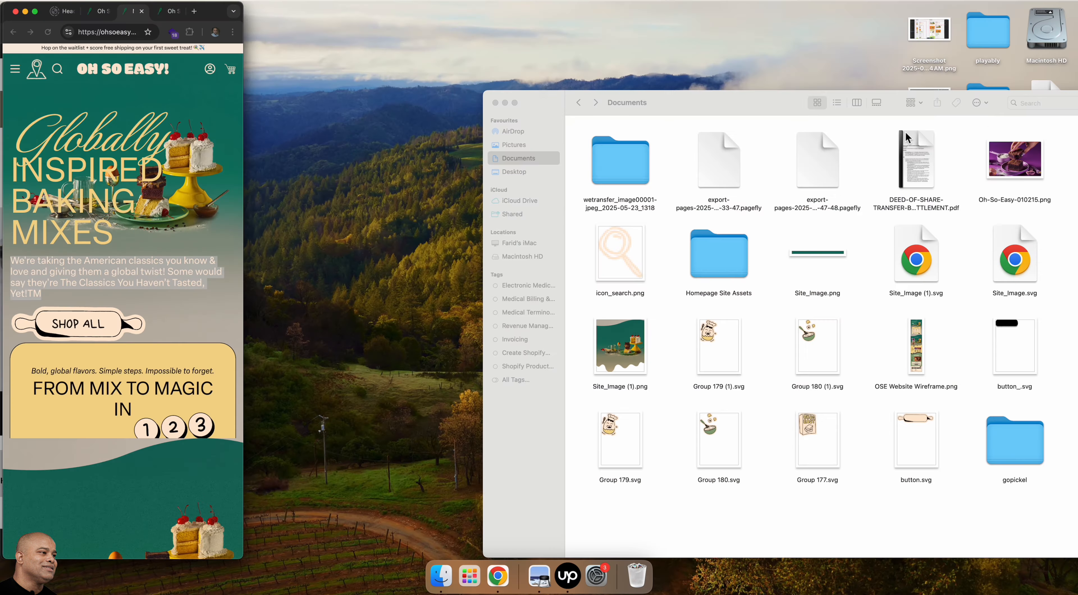
pyautogui.click(49, 212)
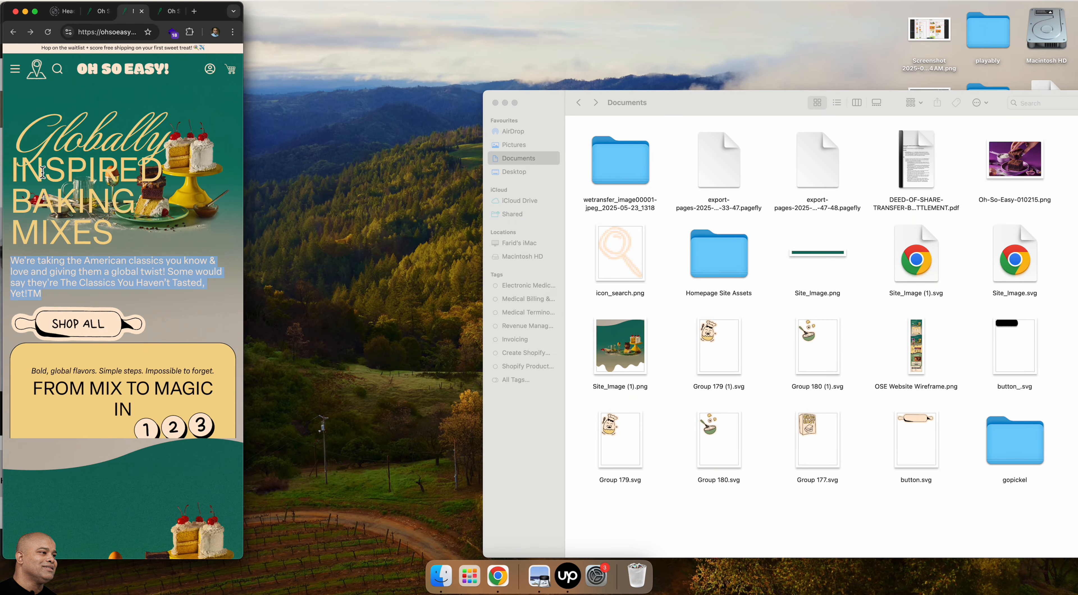
pyautogui.click(43, 172)
pyautogui.moveTo(17, 137); pyautogui.dragTo(144, 238)
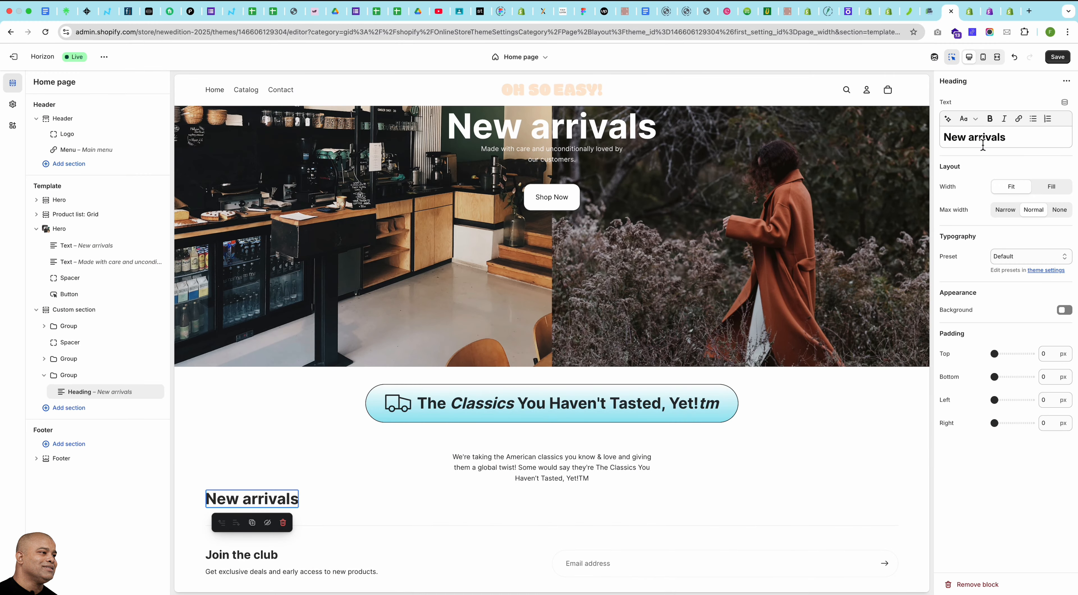
pyautogui.tripleClick(983, 144)
pyautogui.write('Globally Inspired Baking Mixes')
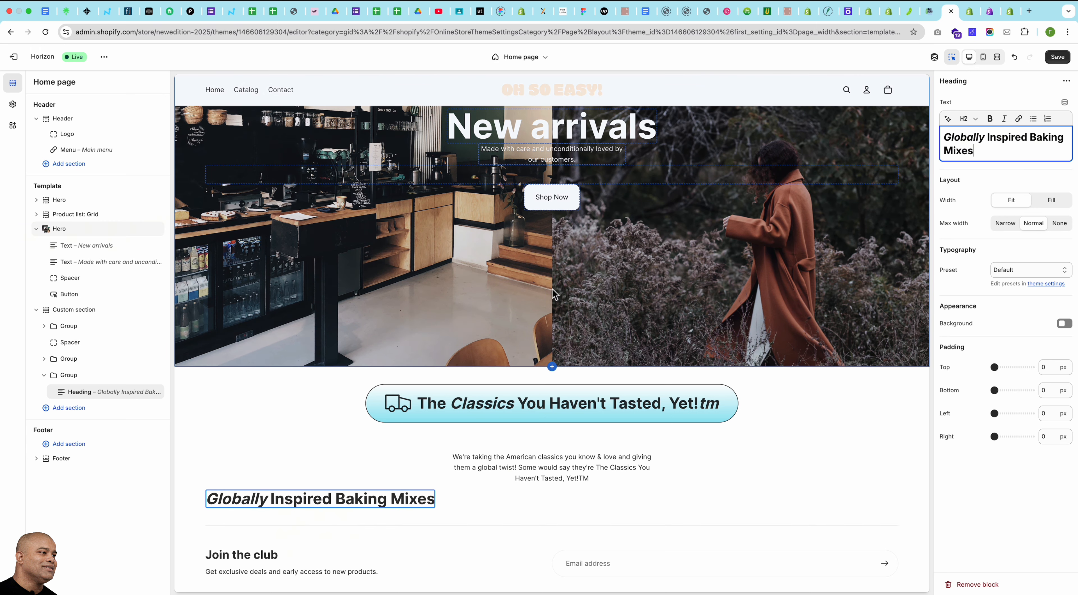
# Set the alignment of the "Globally Inspired Baking Mixes" heading's group to Center and its width to Fit.
pyautogui.click(74, 379)
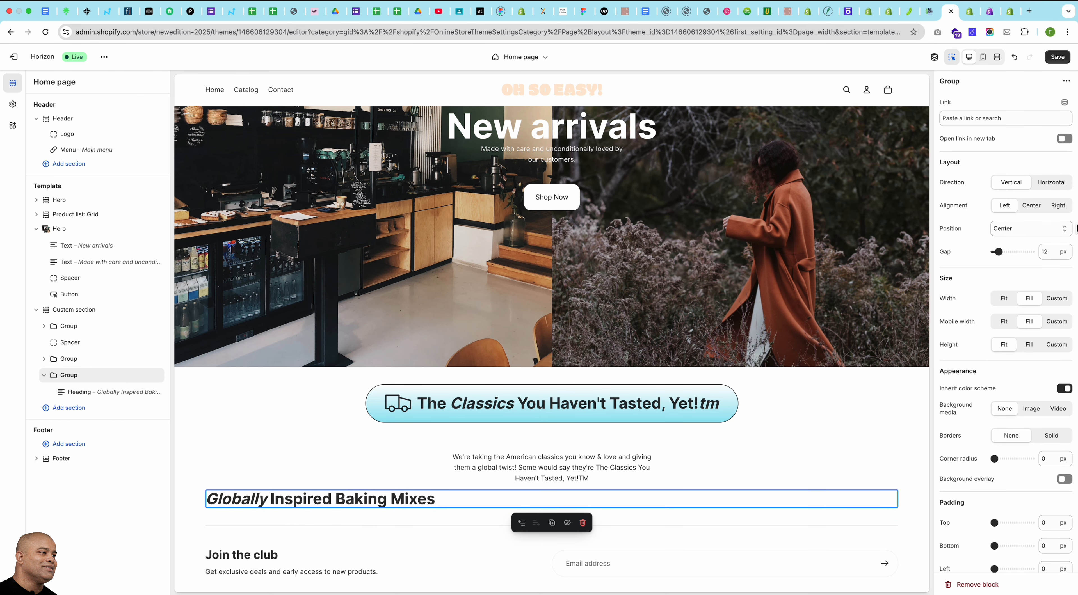
pyautogui.click(1031, 210)
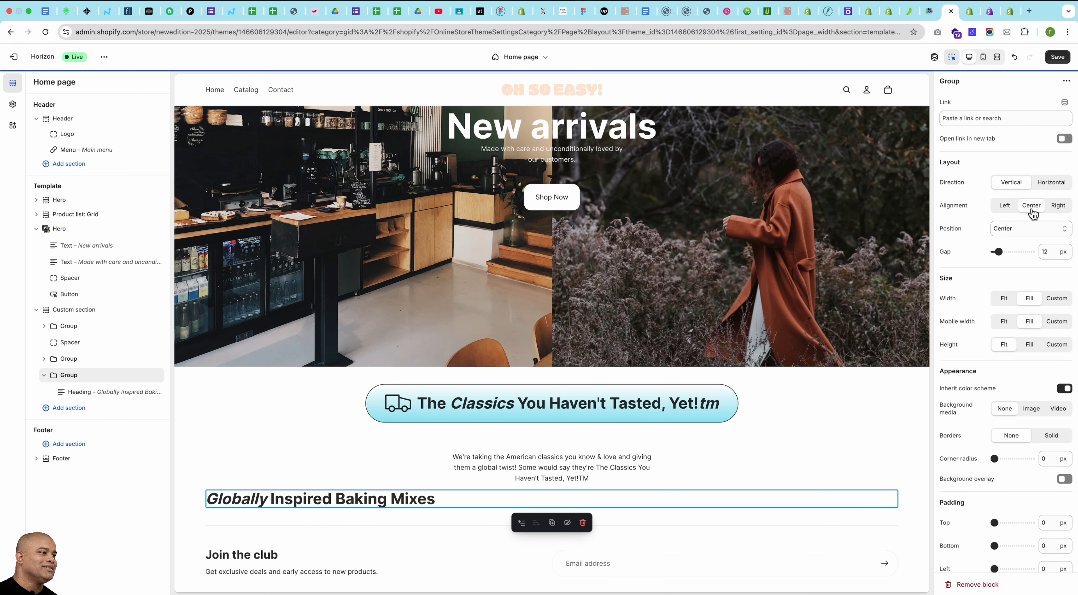
pyautogui.click(1006, 299)
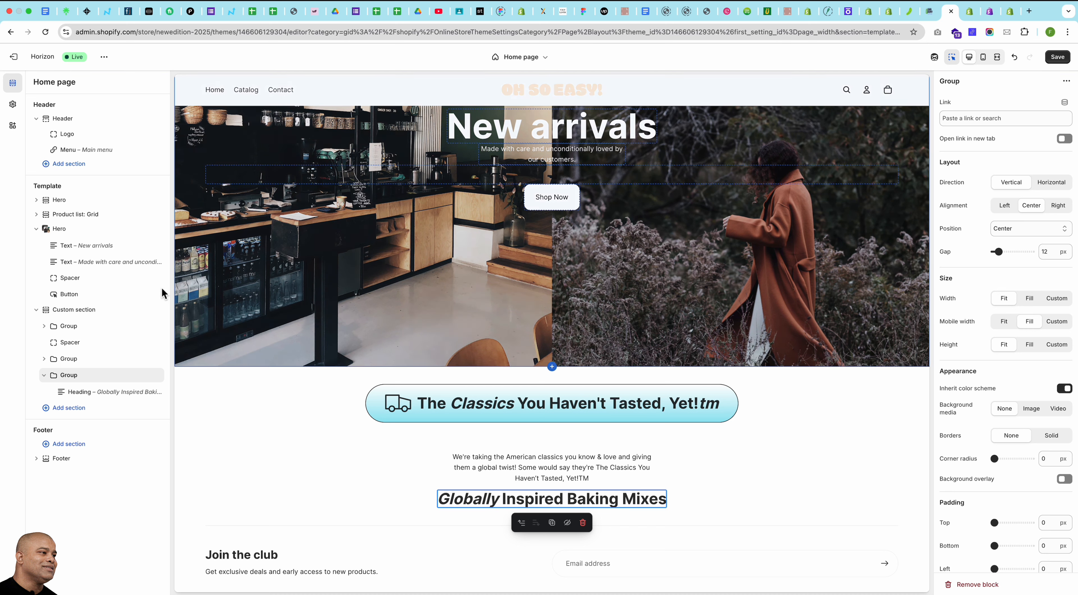
# Set the heading group's background media to Image and upload Site_Image.png from the Documents folder as its picture.
pyautogui.scroll(-1, 979, 342)
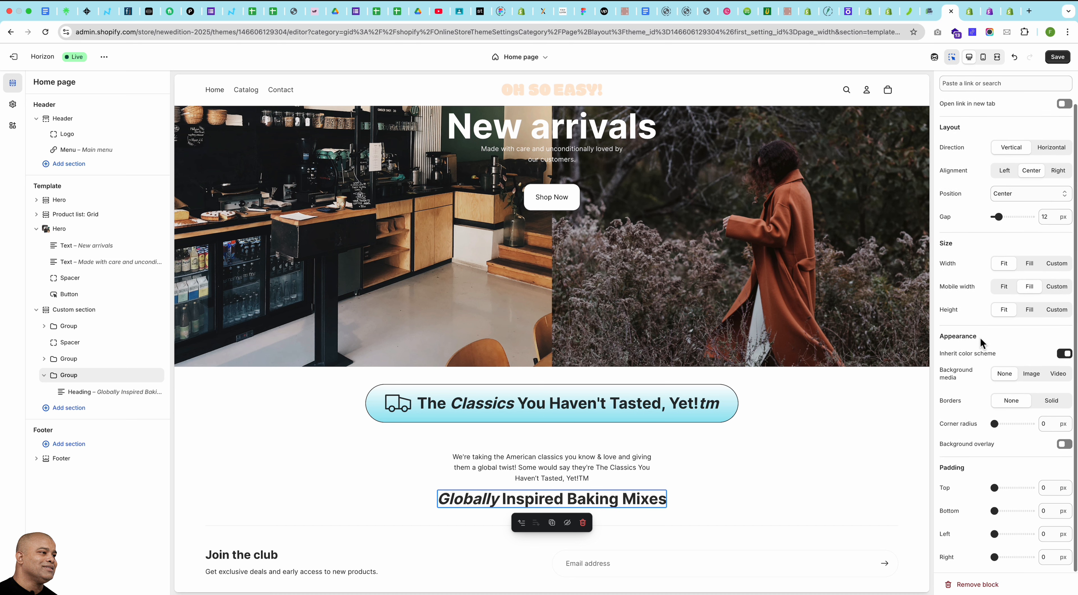
pyautogui.click(1036, 378)
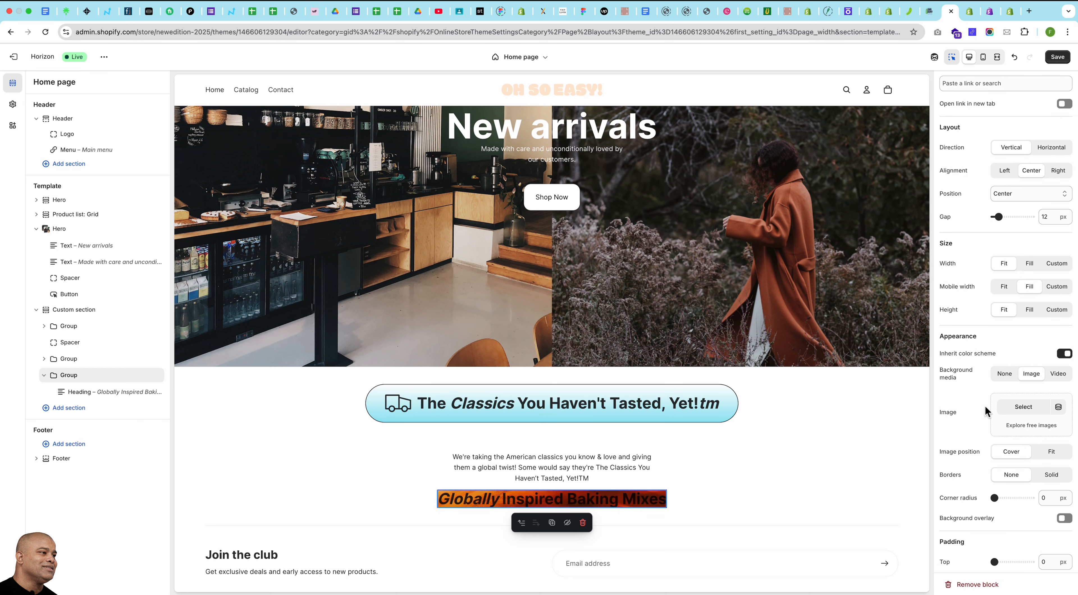
pyautogui.click(1024, 408)
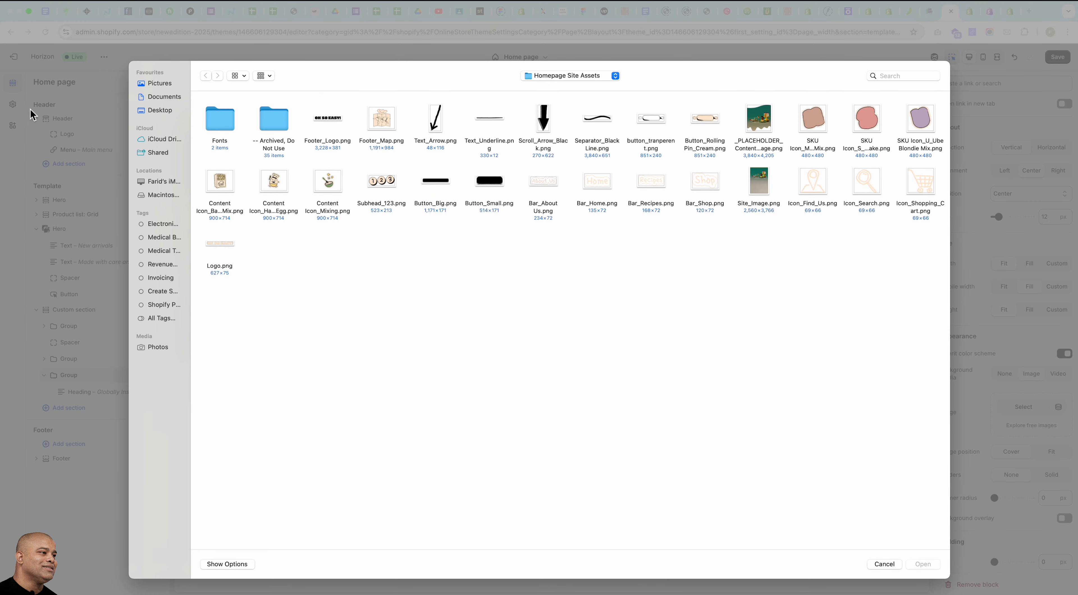
pyautogui.click(162, 99)
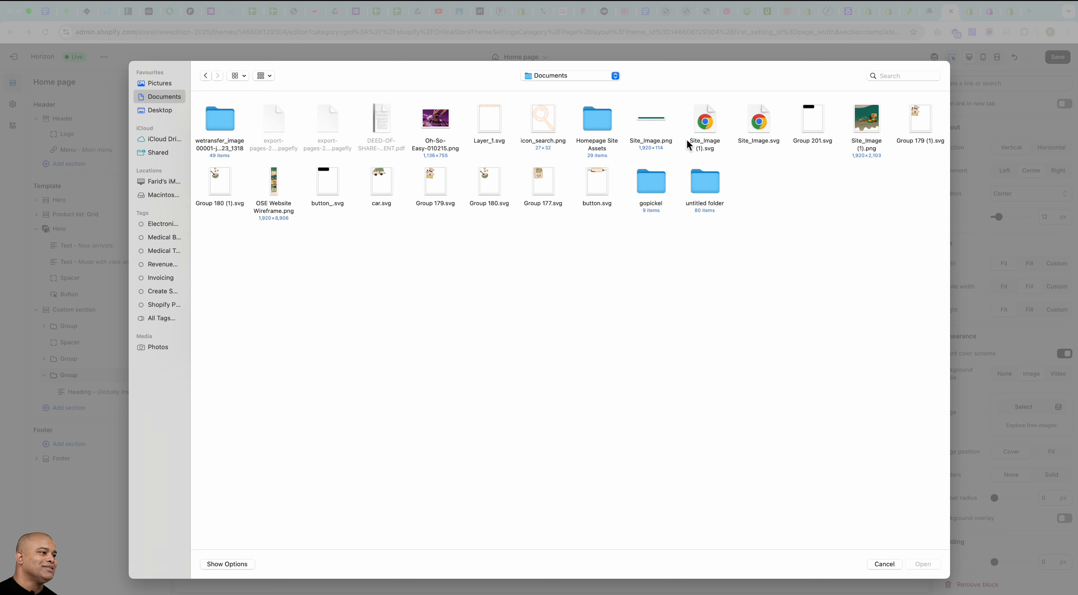
pyautogui.doubleClick(651, 121)
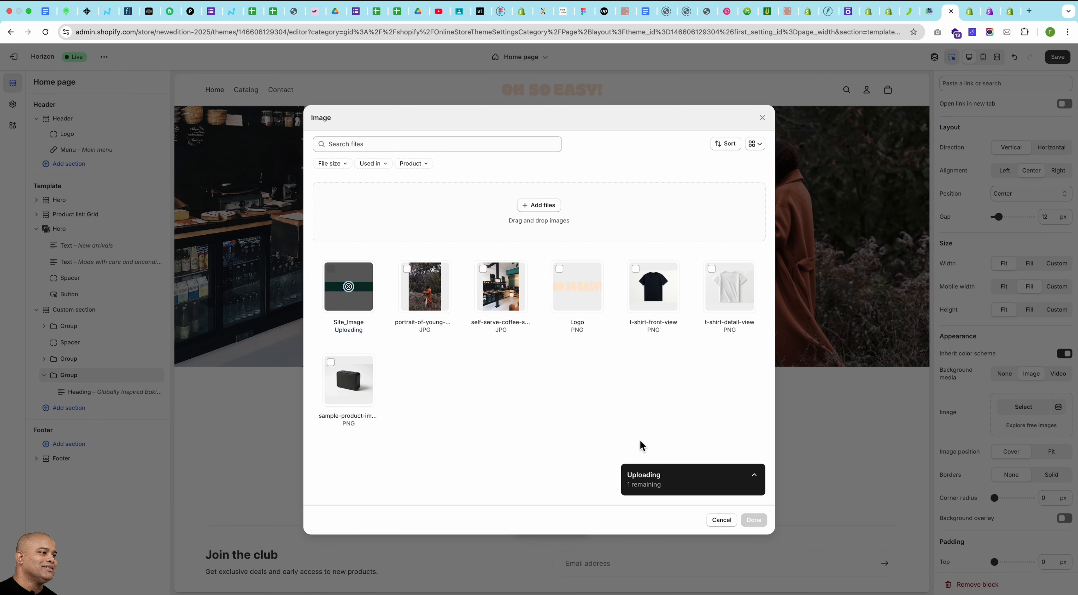
pyautogui.click(753, 519)
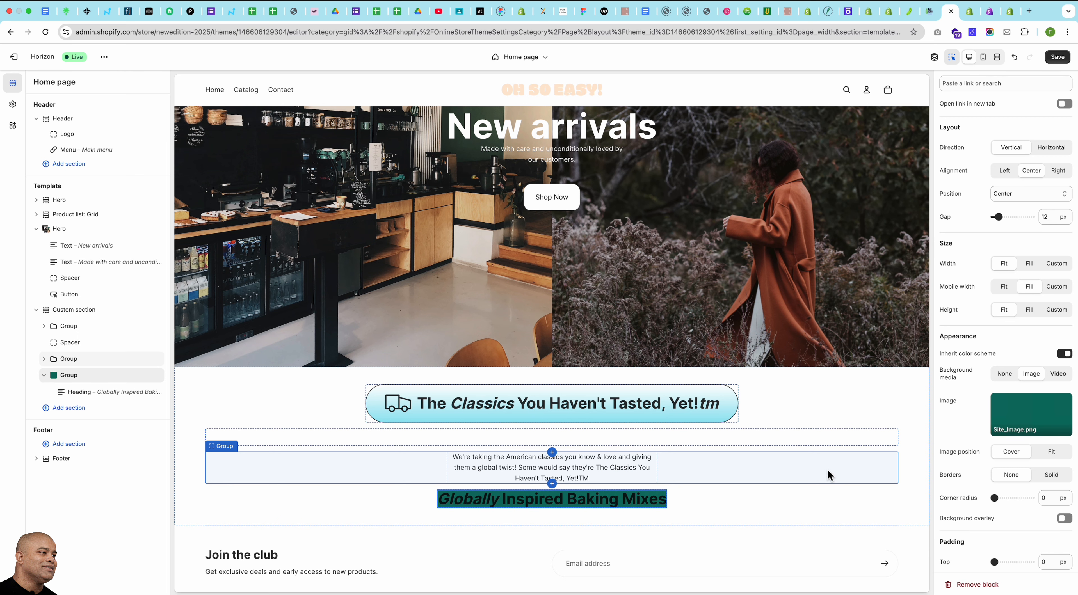
# Set the top and bottom padding of the "Globally Inspired Baking Mixes" heading to 20 px each.
pyautogui.scroll(-2, 827, 469)
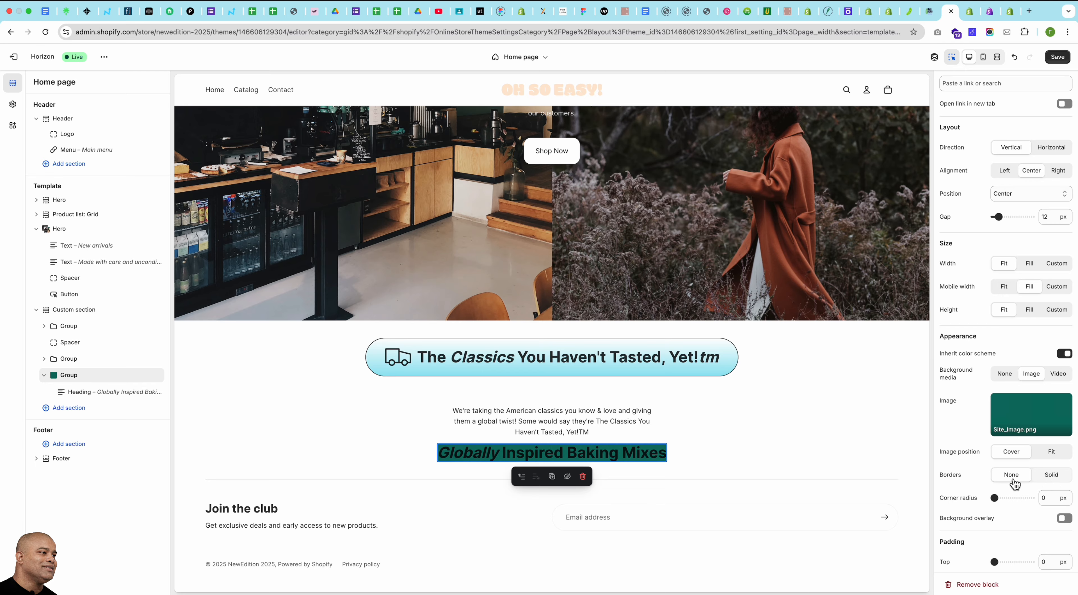
pyautogui.scroll(3, 954, 434)
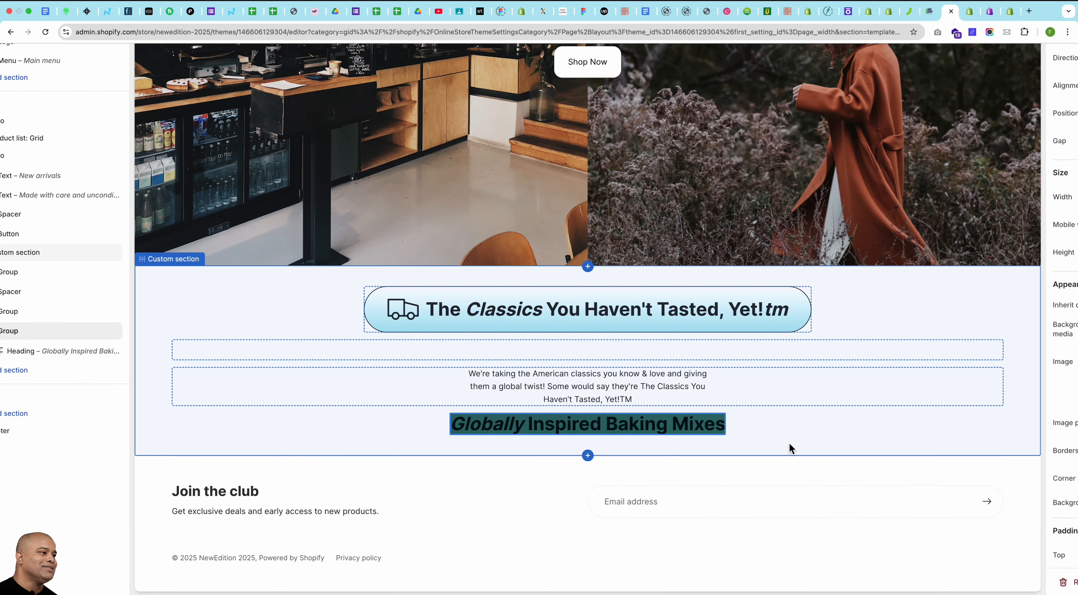
pyautogui.scroll(-3, 828, 423)
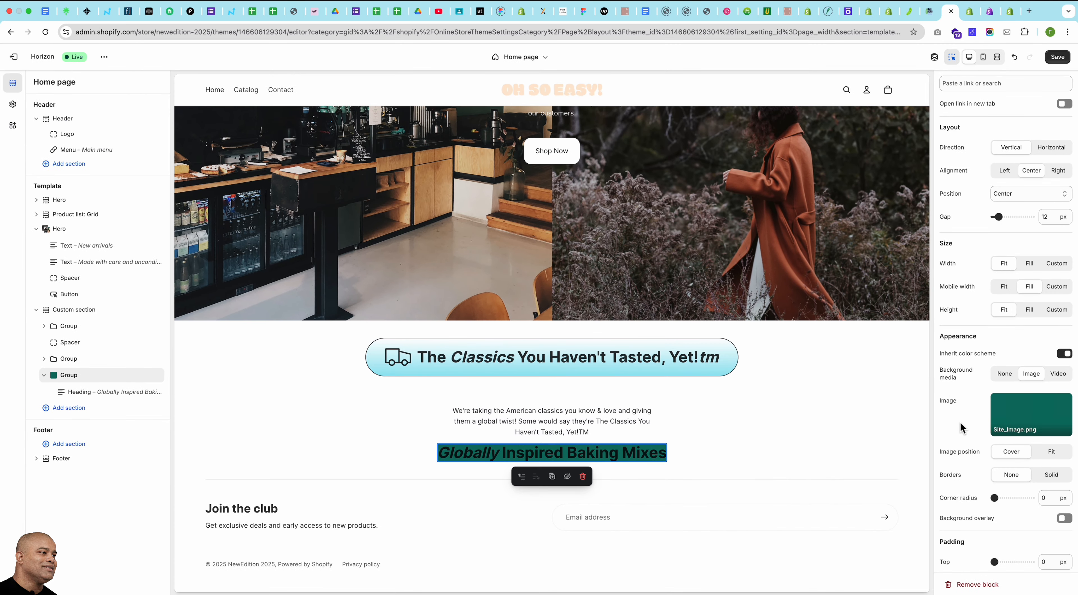
pyautogui.scroll(-2, 961, 427)
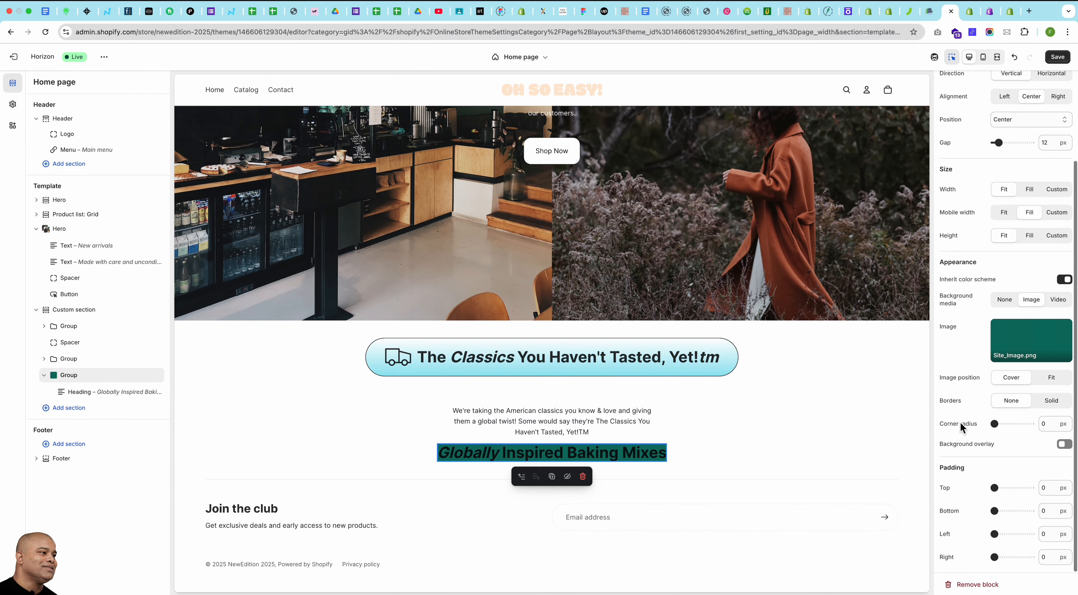
pyautogui.click(78, 395)
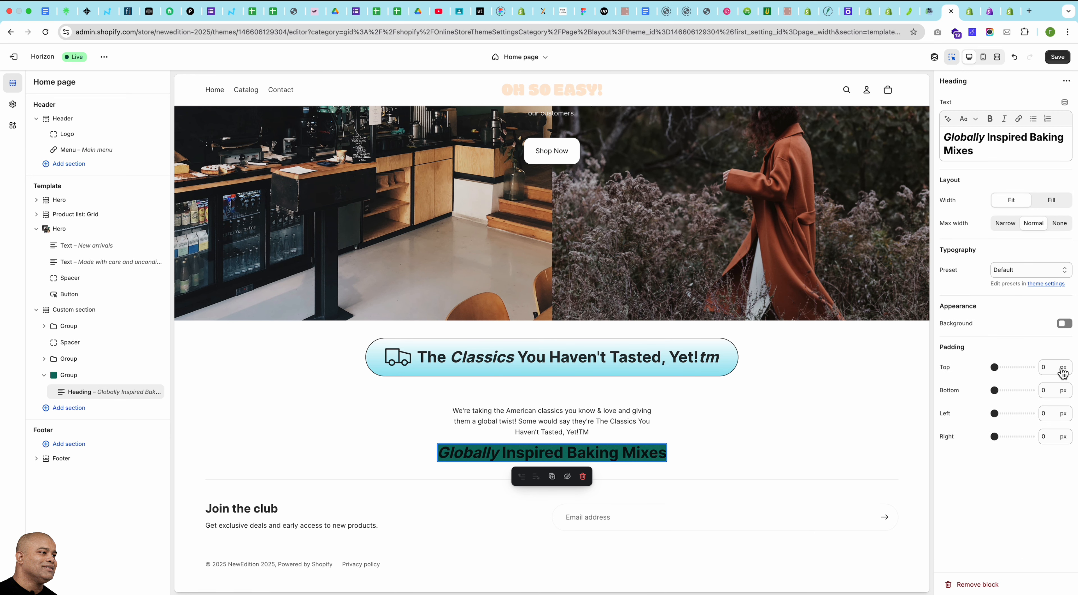
pyautogui.click(1050, 368)
pyautogui.click(1046, 379)
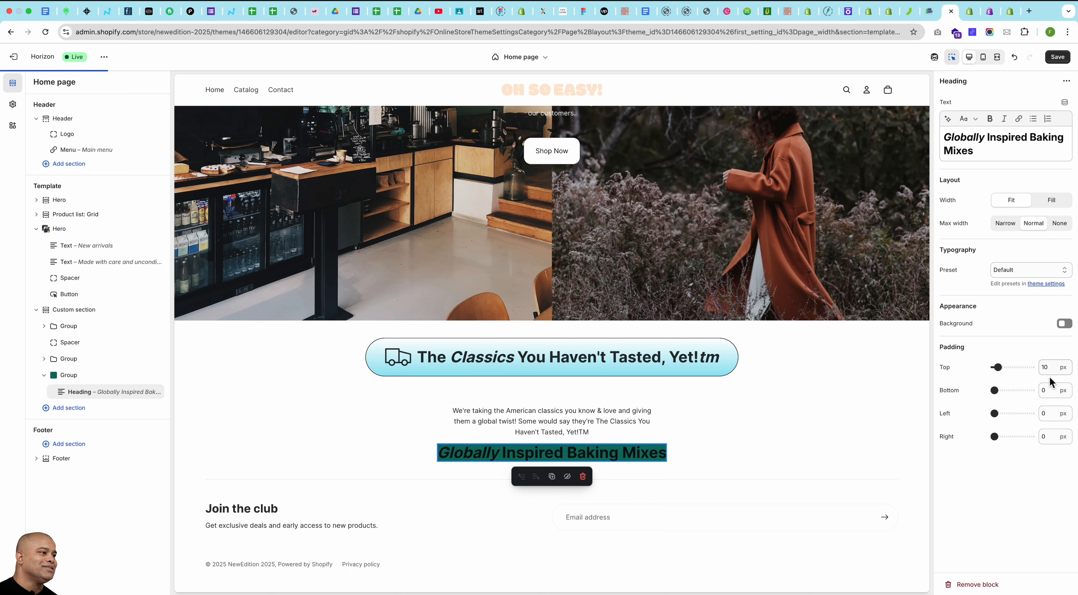
pyautogui.click(1041, 367)
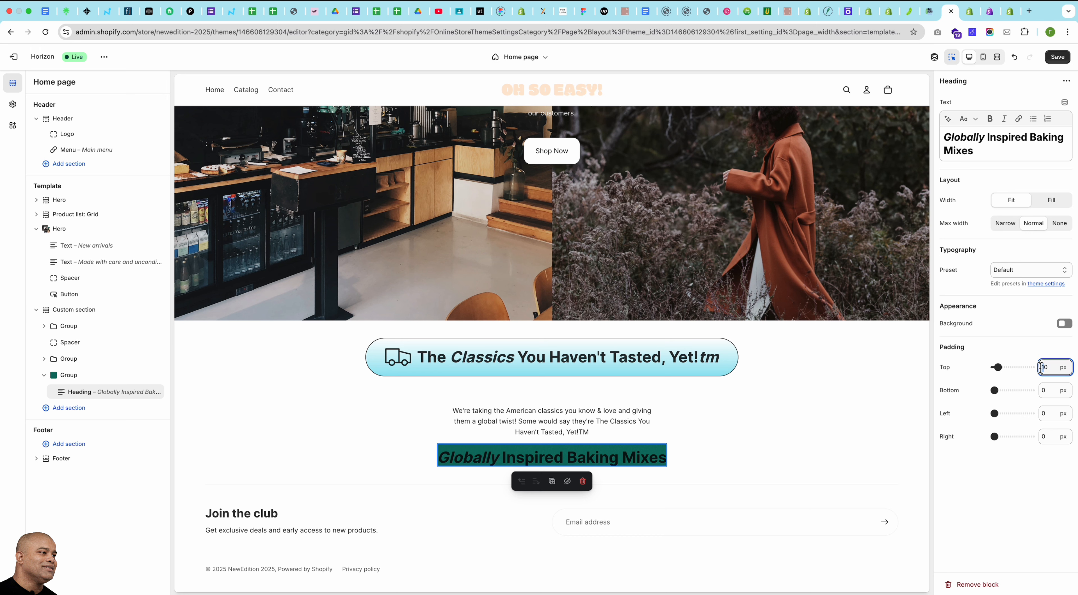
pyautogui.write('2')
pyautogui.click(1042, 389)
pyautogui.write('2')
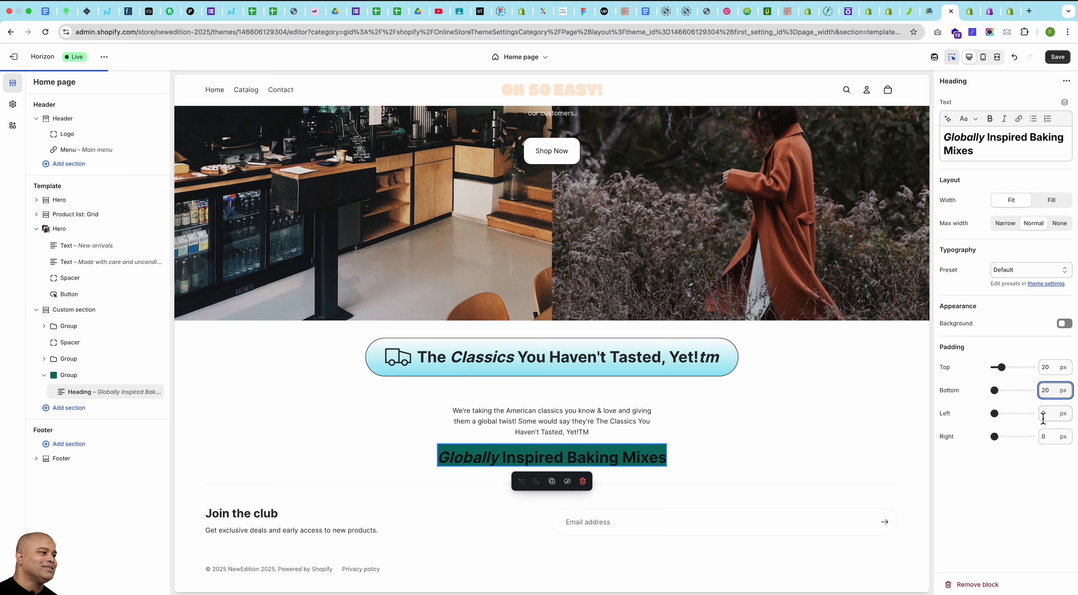
# Set the left and right padding of the "Globally Inspired Baking Mixes" heading to 40 px each.
pyautogui.click(1042, 415)
pyautogui.write('4')
pyautogui.click(1042, 437)
pyautogui.write('4')
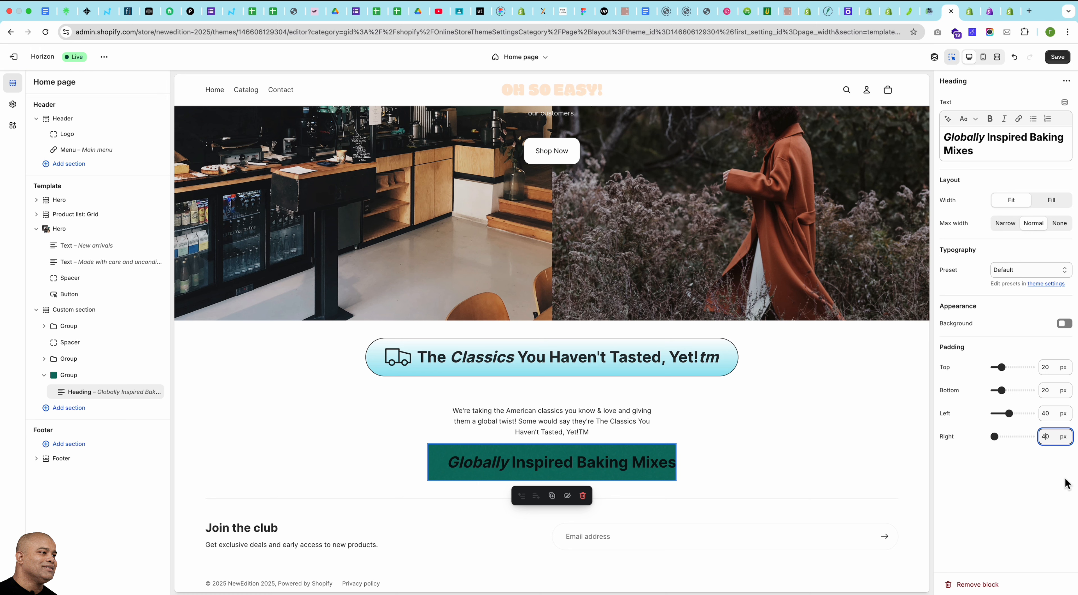
pyautogui.click(1054, 486)
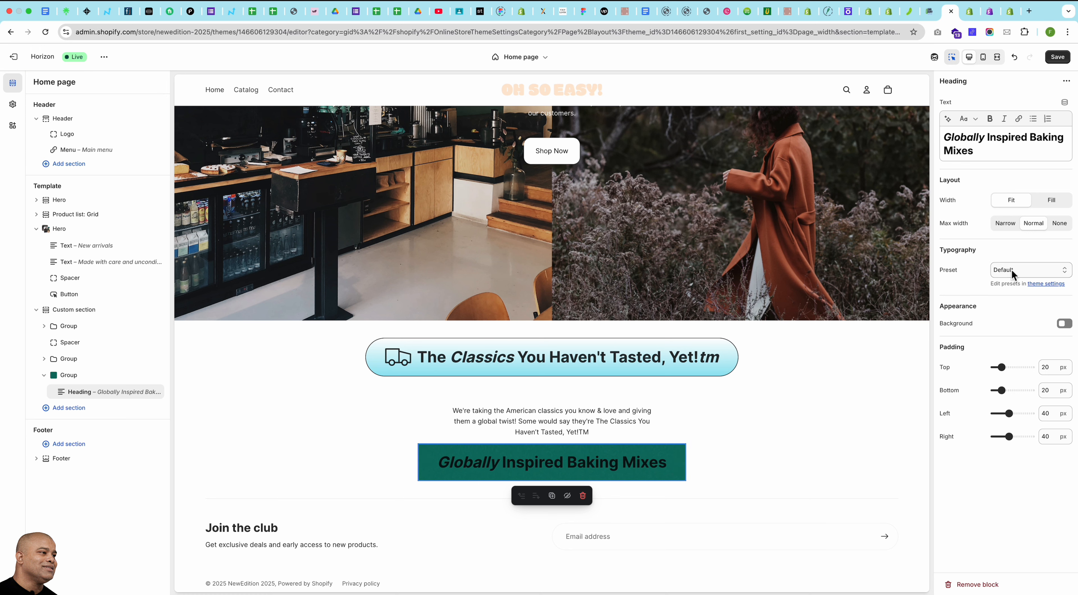
# Set the heading's typography preset to Heading 1 and its text color option to Heading.
pyautogui.click(1029, 275)
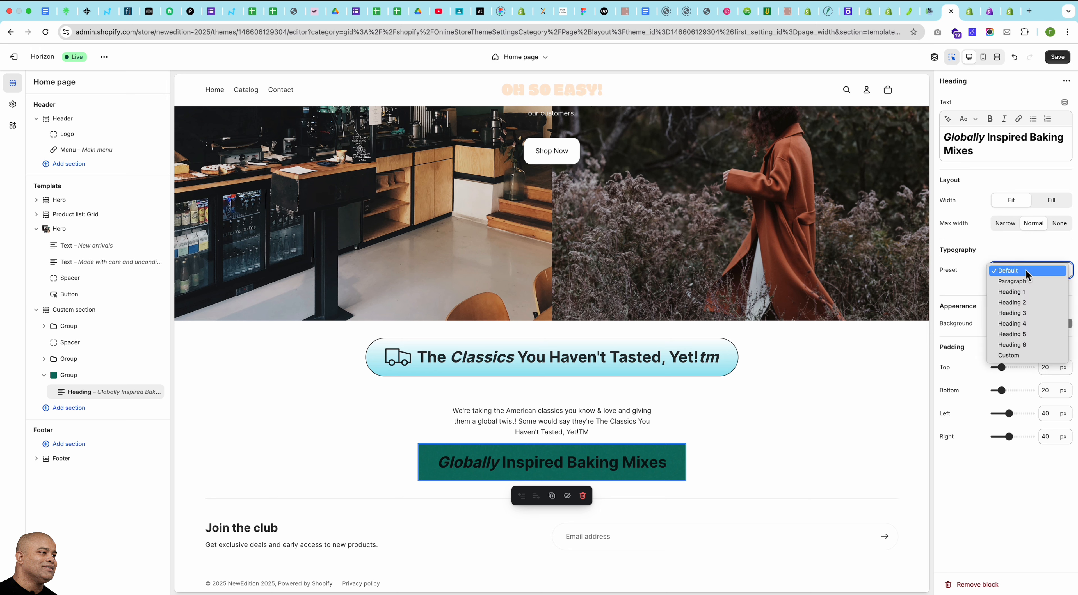
pyautogui.click(1016, 292)
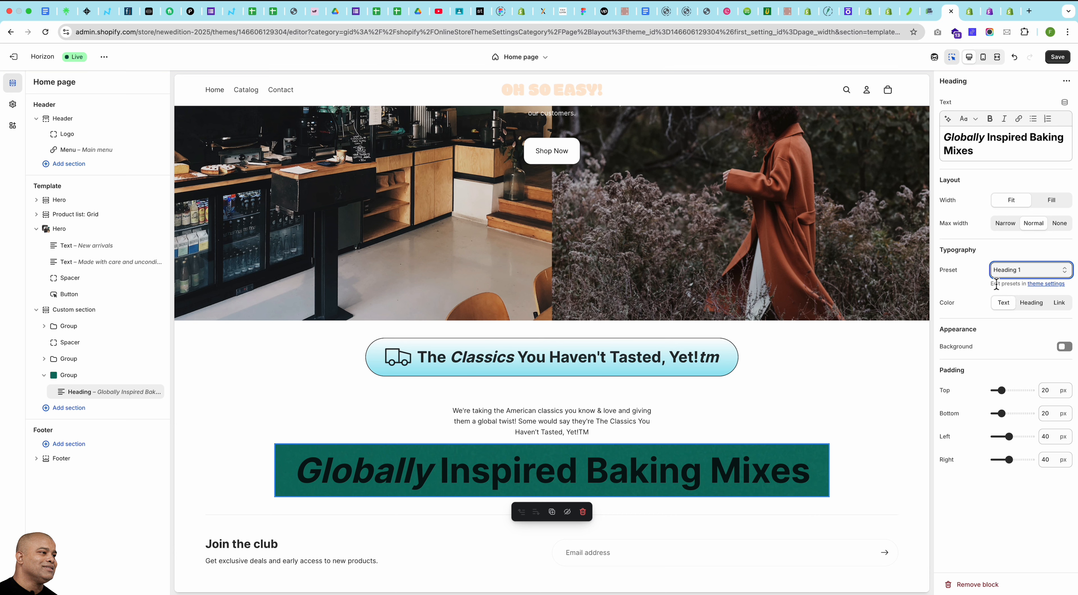
pyautogui.click(1040, 310)
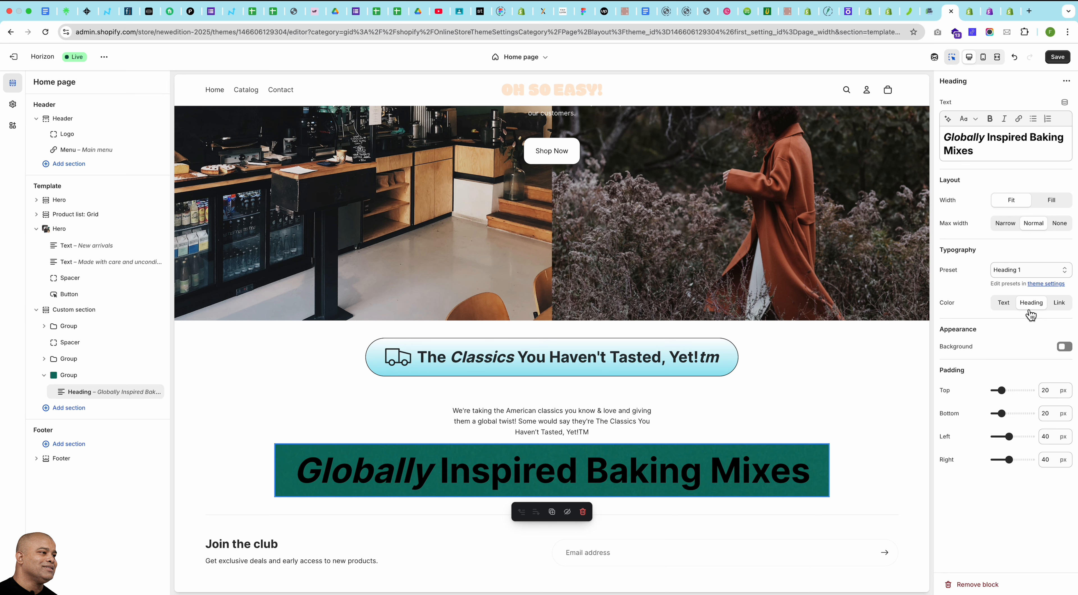
pyautogui.click(1059, 311)
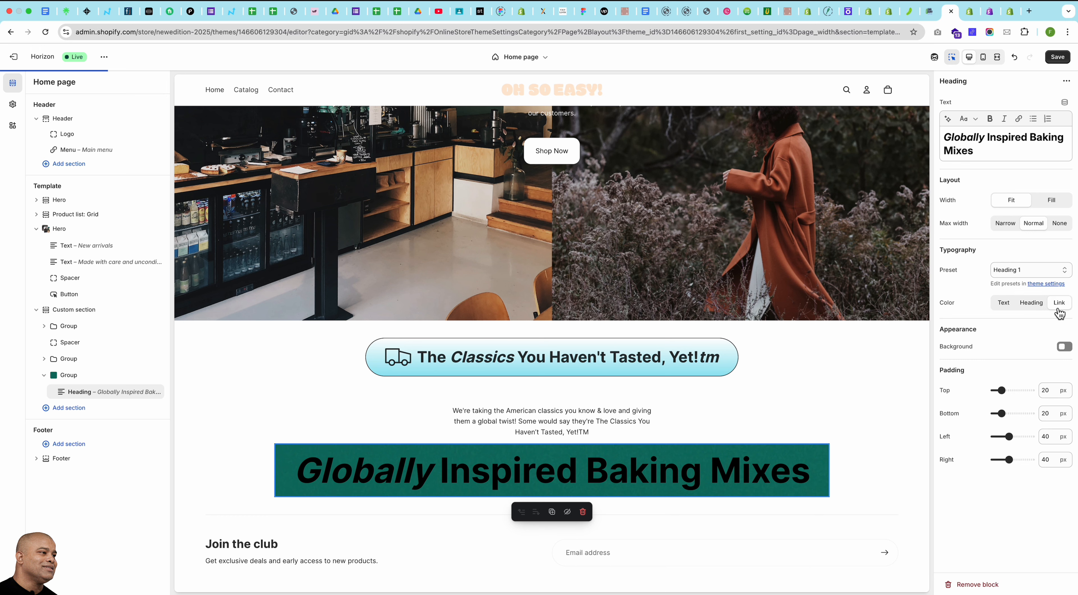
pyautogui.click(1035, 310)
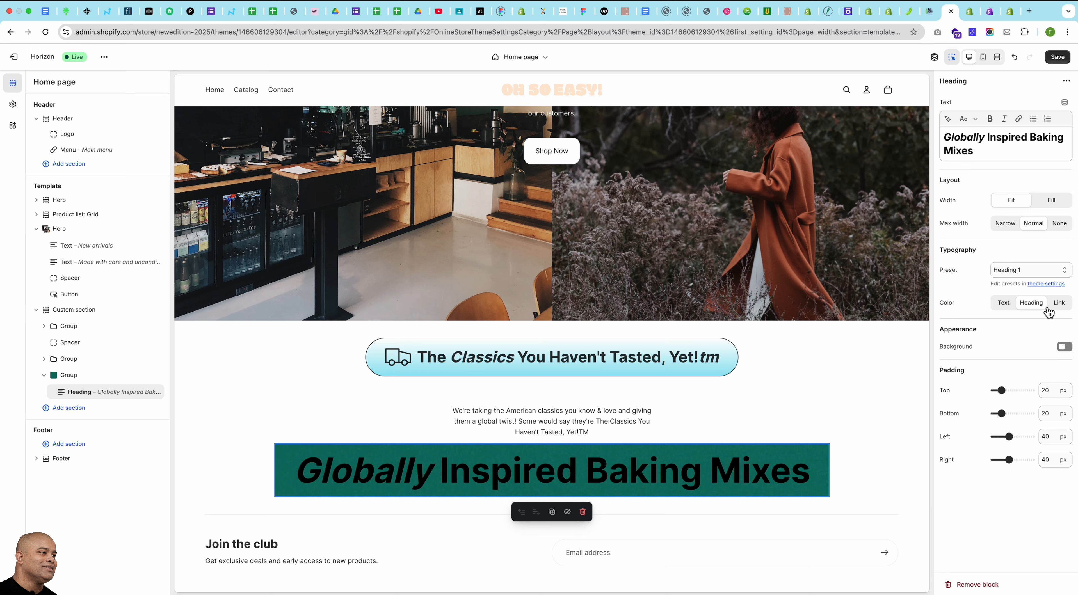
# Examine the theme-wide color schemes and the typography fonts and presets for where the heading color is controlled.
pyautogui.click(12, 105)
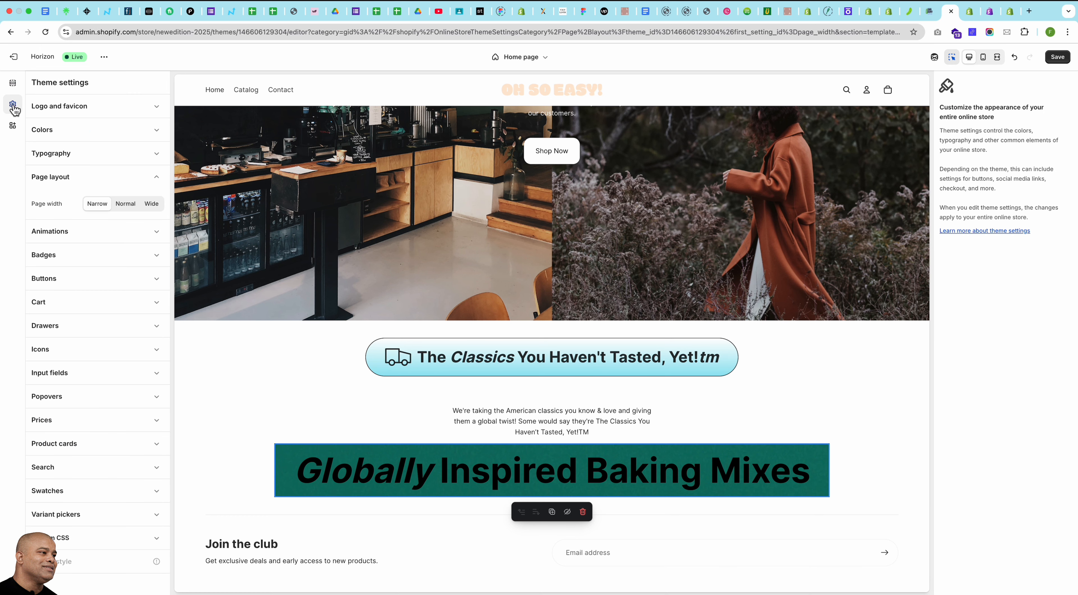
pyautogui.click(77, 132)
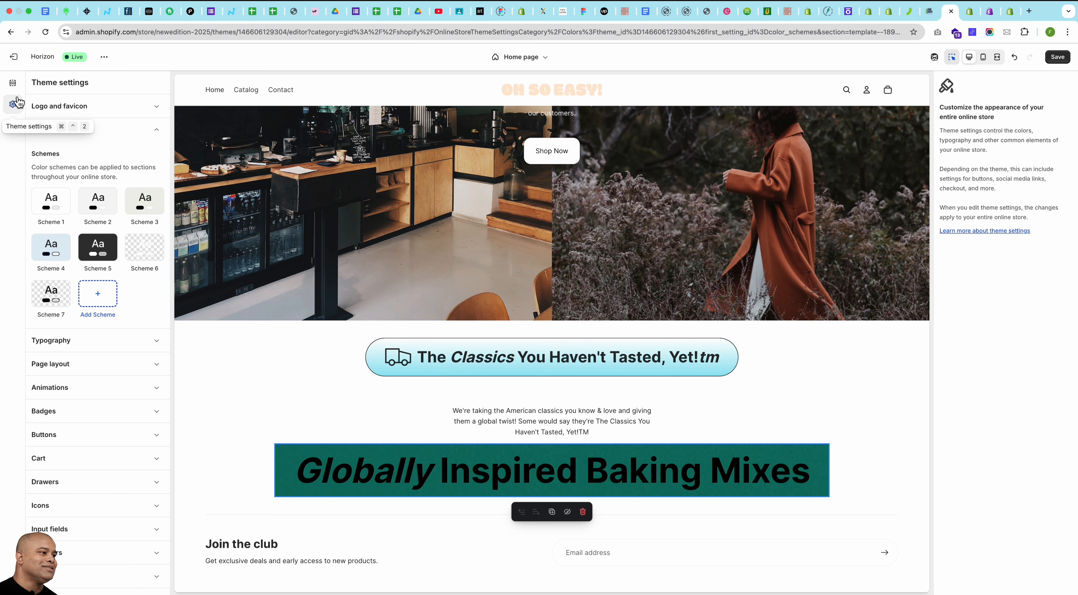
pyautogui.click(12, 83)
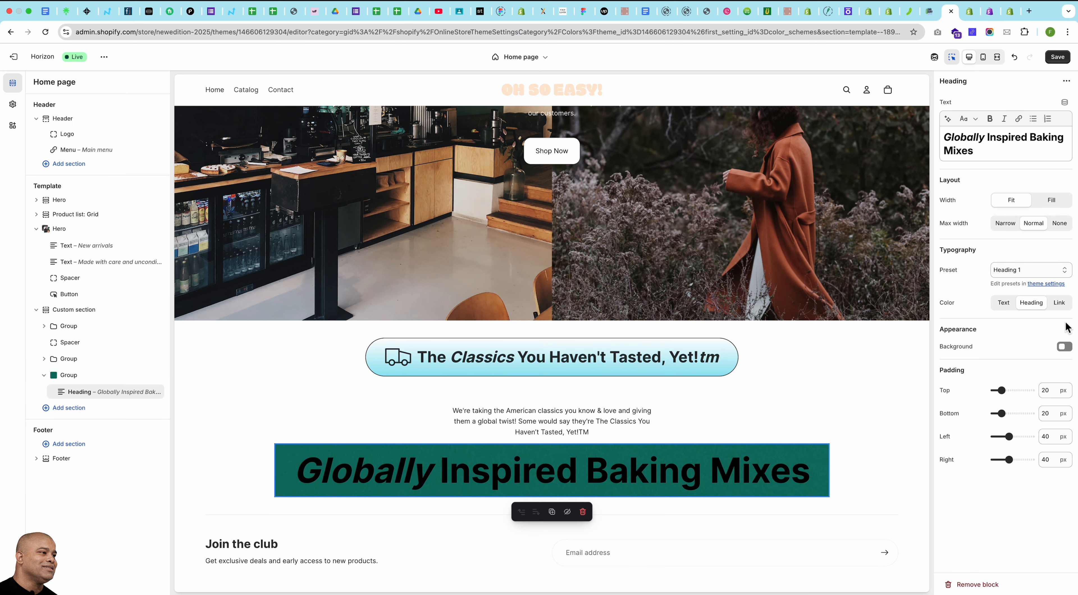
pyautogui.click(1054, 288)
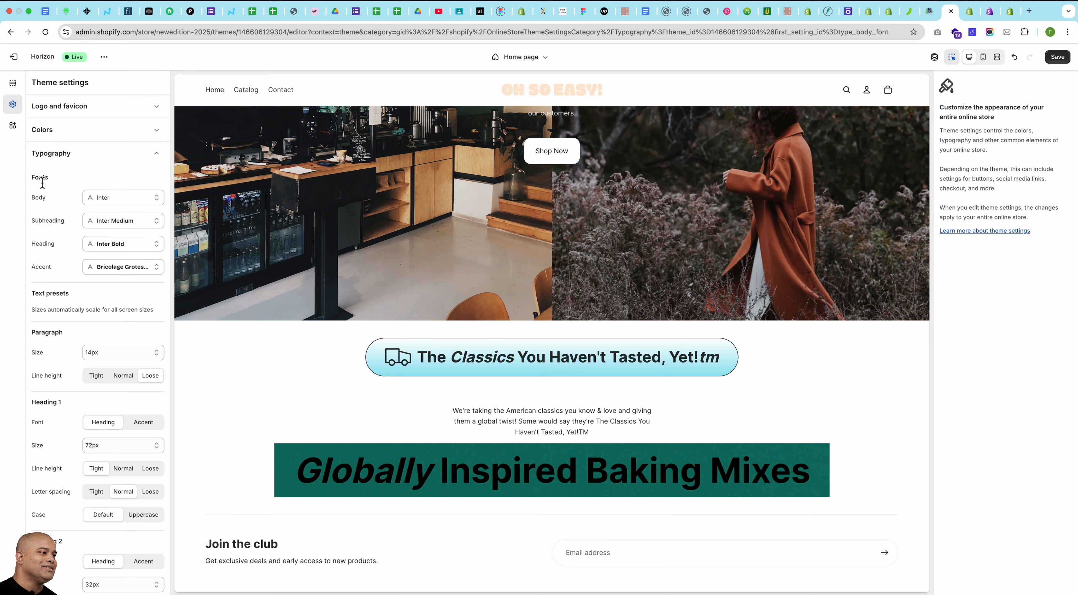
pyautogui.scroll(-5, 54, 288)
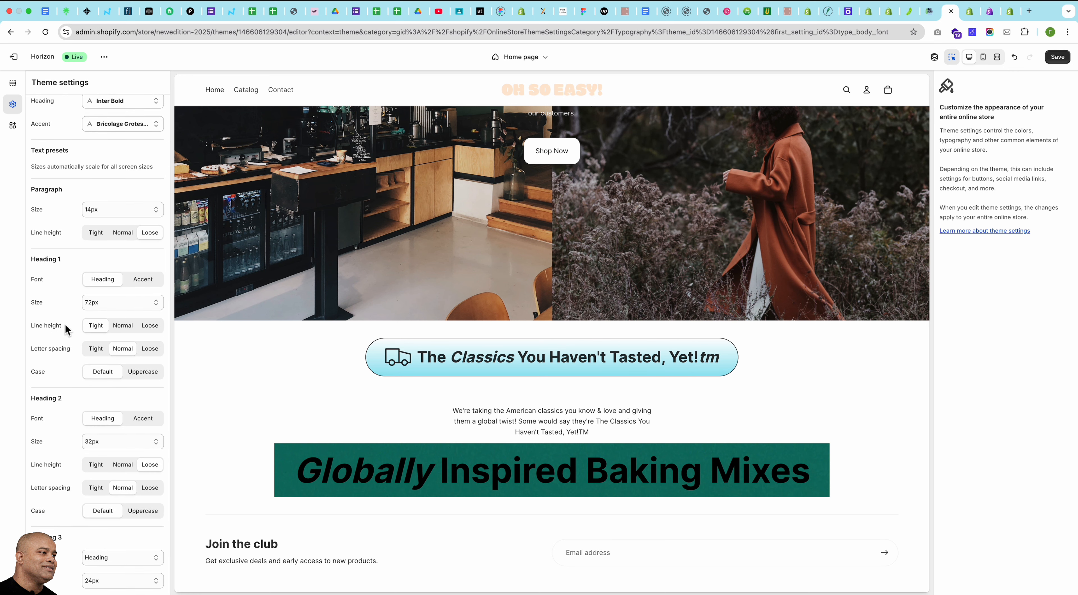
pyautogui.scroll(-10, 63, 344)
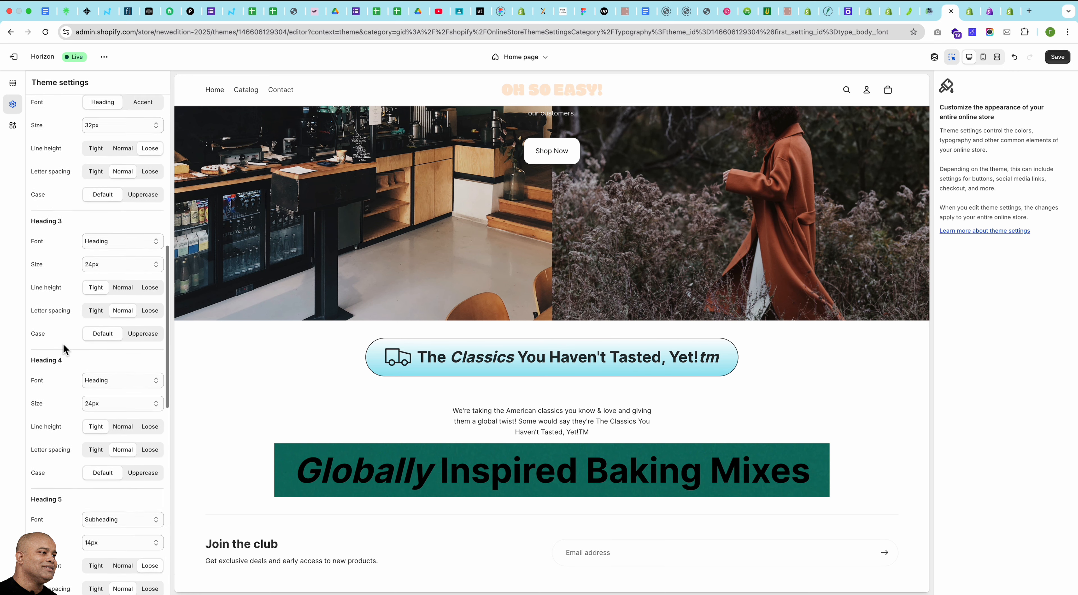
pyautogui.scroll(-10, 63, 345)
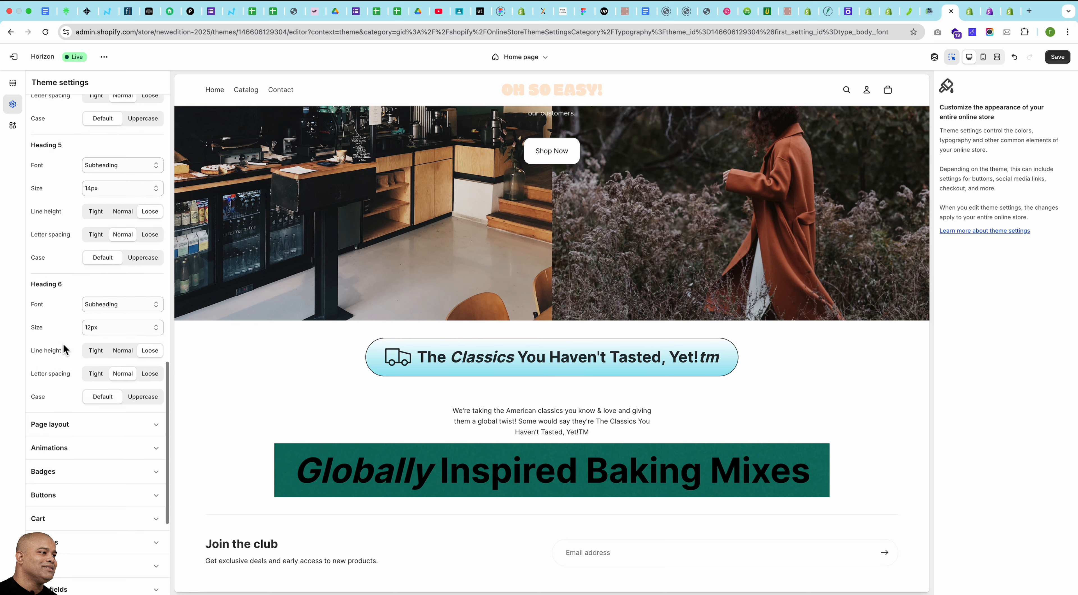
pyautogui.scroll(20, 64, 344)
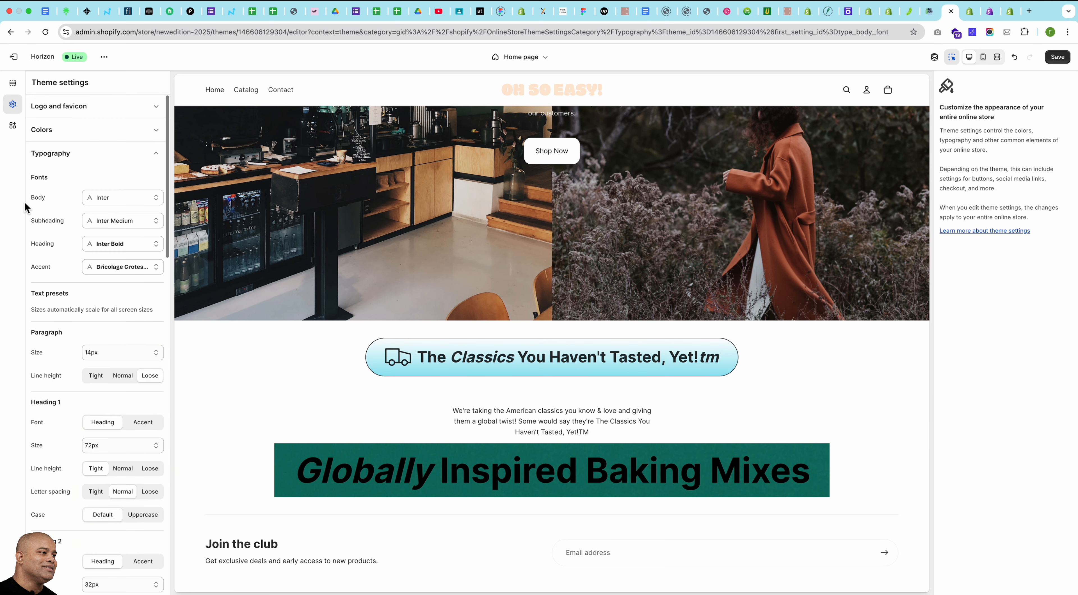
# Set the Headings color of the theme's color Scheme 1 to #FFFFFF.
pyautogui.click(67, 130)
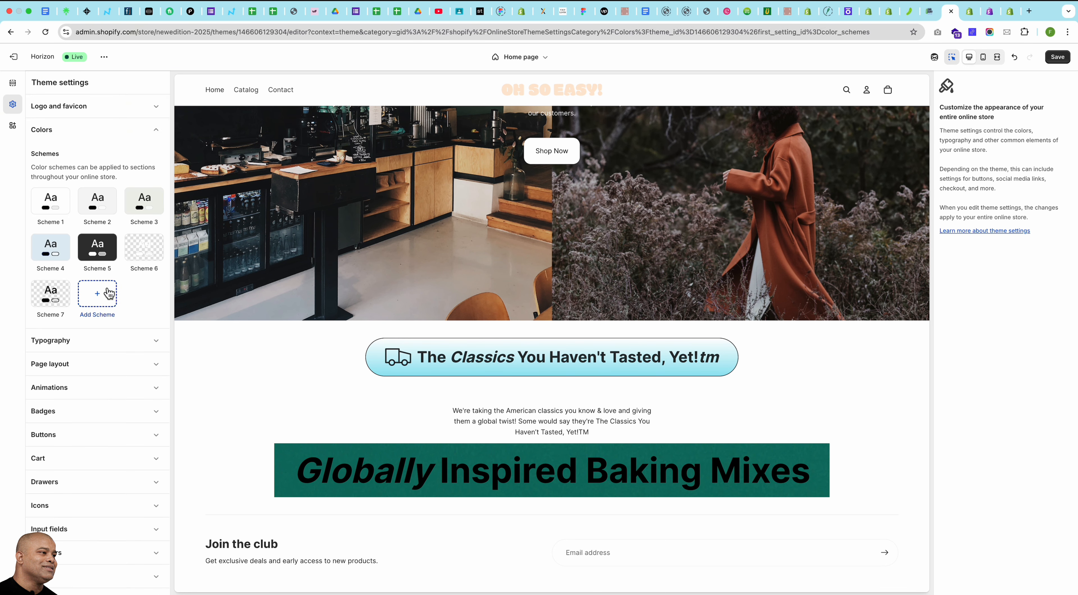
pyautogui.click(49, 205)
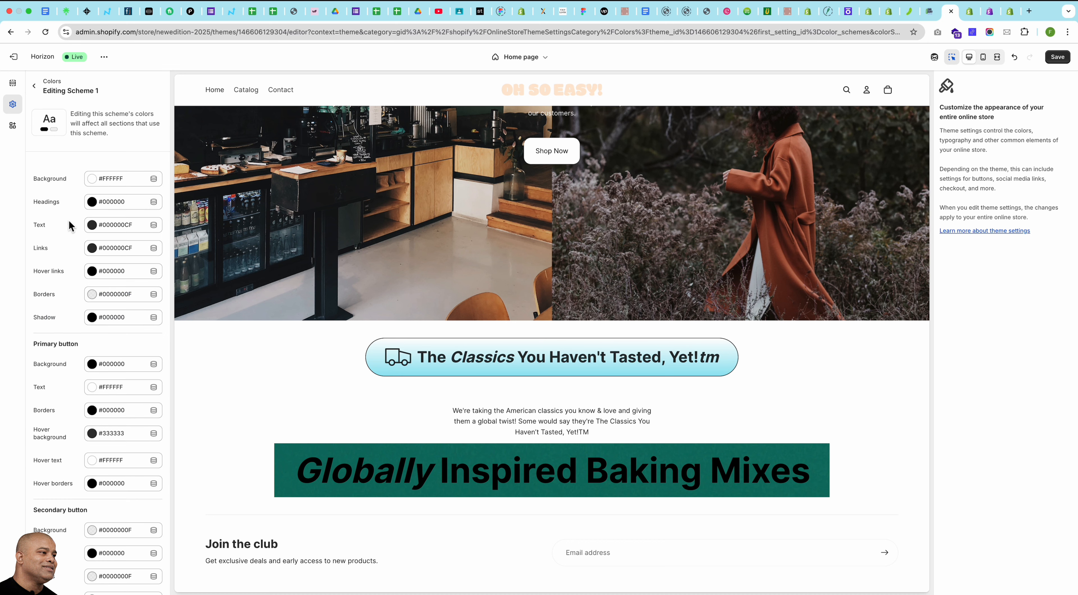
pyautogui.click(99, 209)
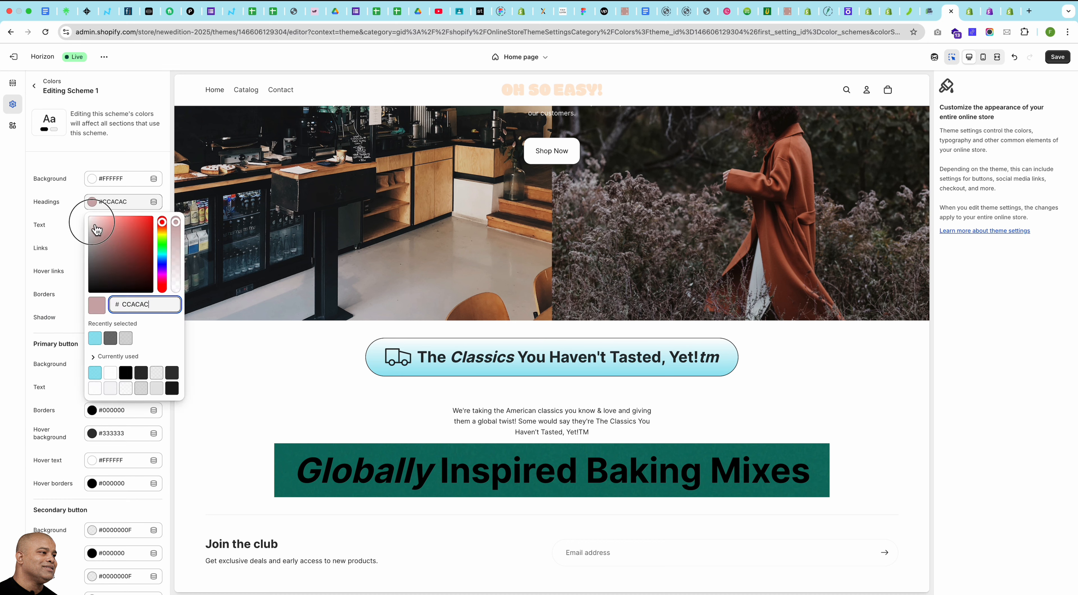
pyautogui.moveTo(86, 220); pyautogui.dragTo(67, 197)
pyautogui.click(60, 226)
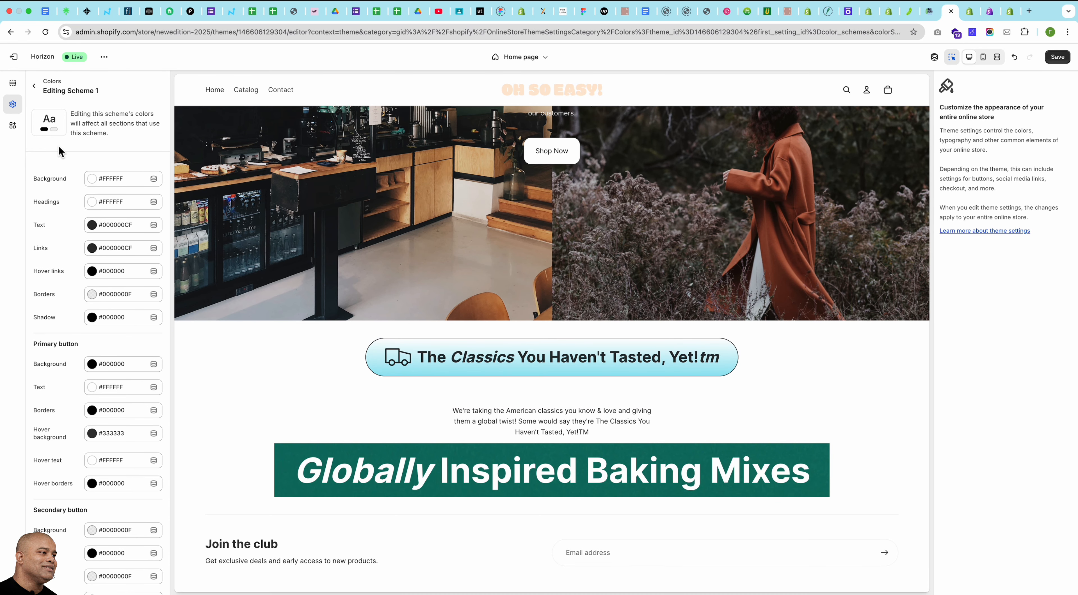
pyautogui.click(35, 86)
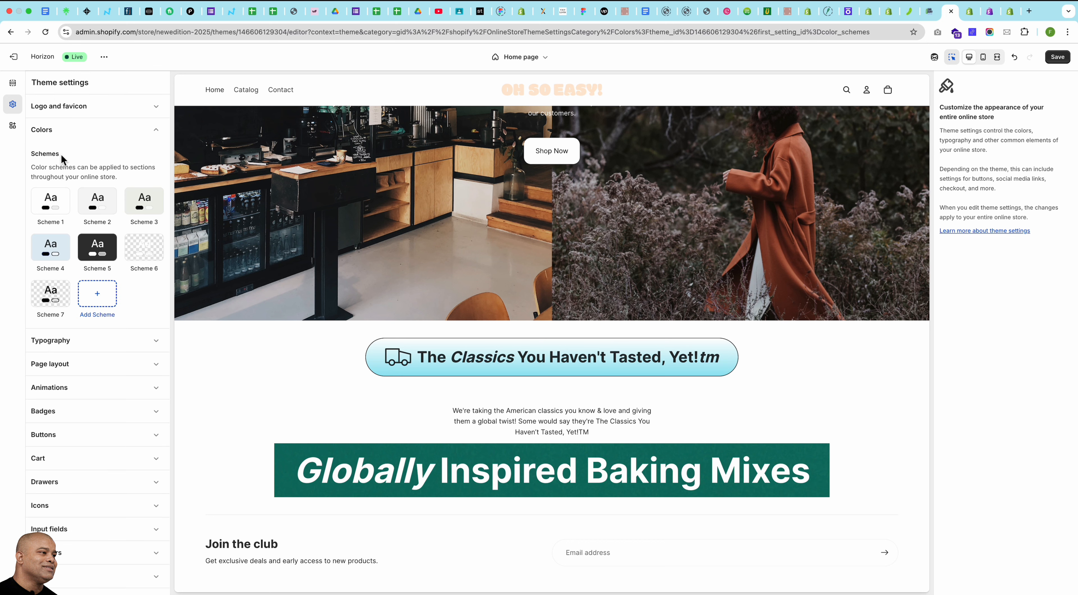
# Apply color Scheme 5 to the custom section on the home page.
pyautogui.click(13, 83)
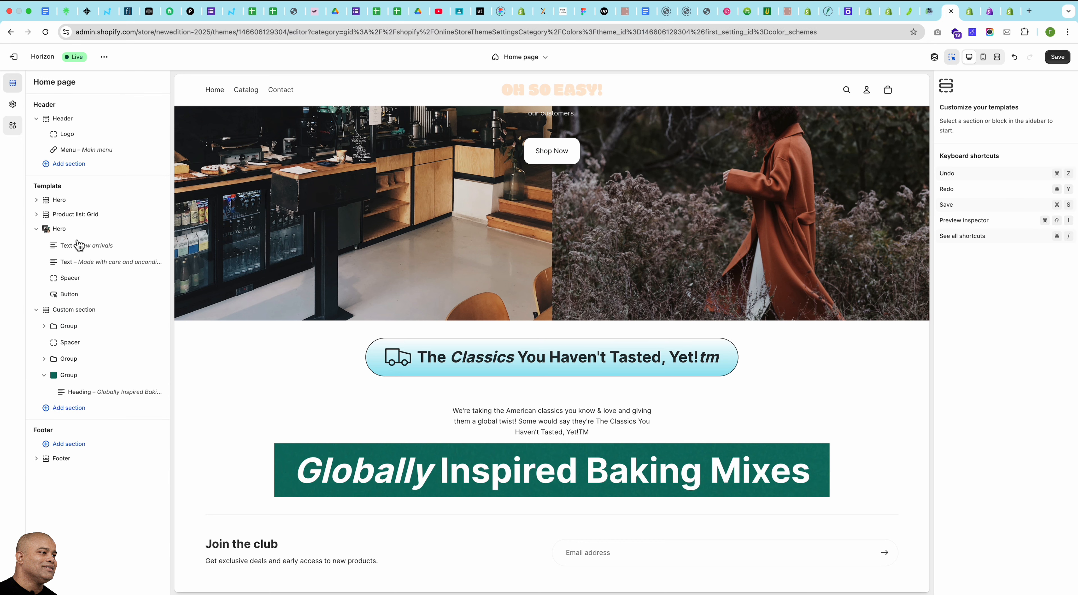
pyautogui.click(75, 311)
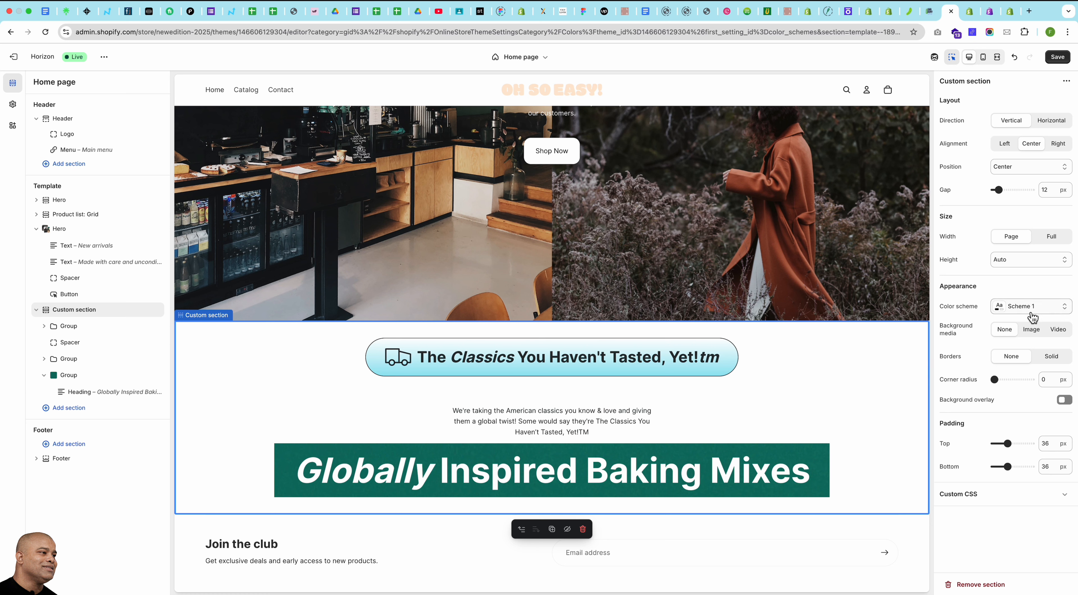
pyautogui.click(1046, 311)
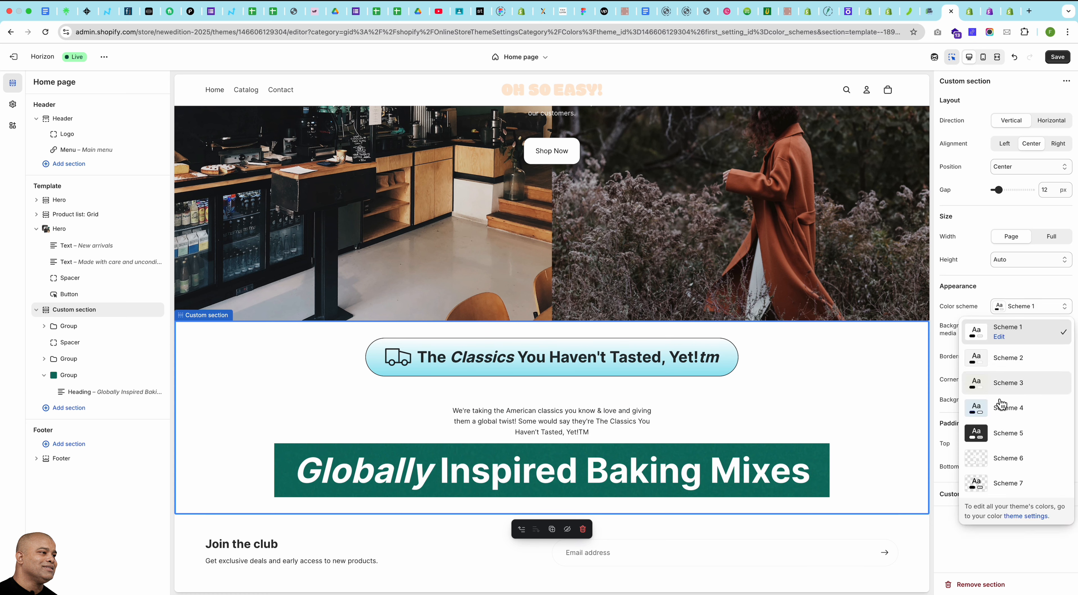
pyautogui.click(1009, 435)
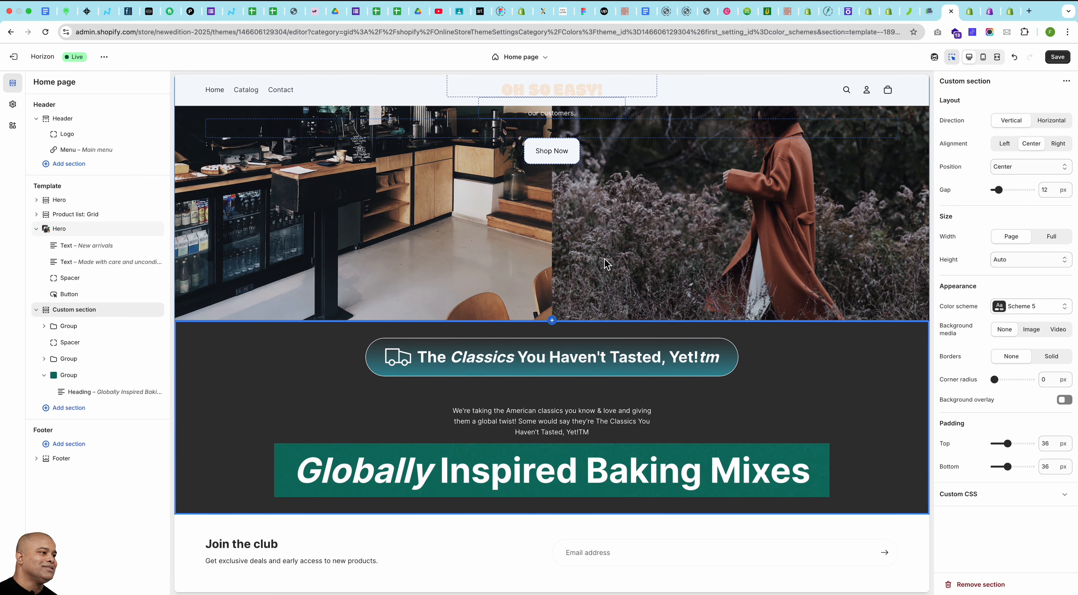
# Set the Headings color of the theme's color Scheme 1 to #000000.
pyautogui.click(13, 105)
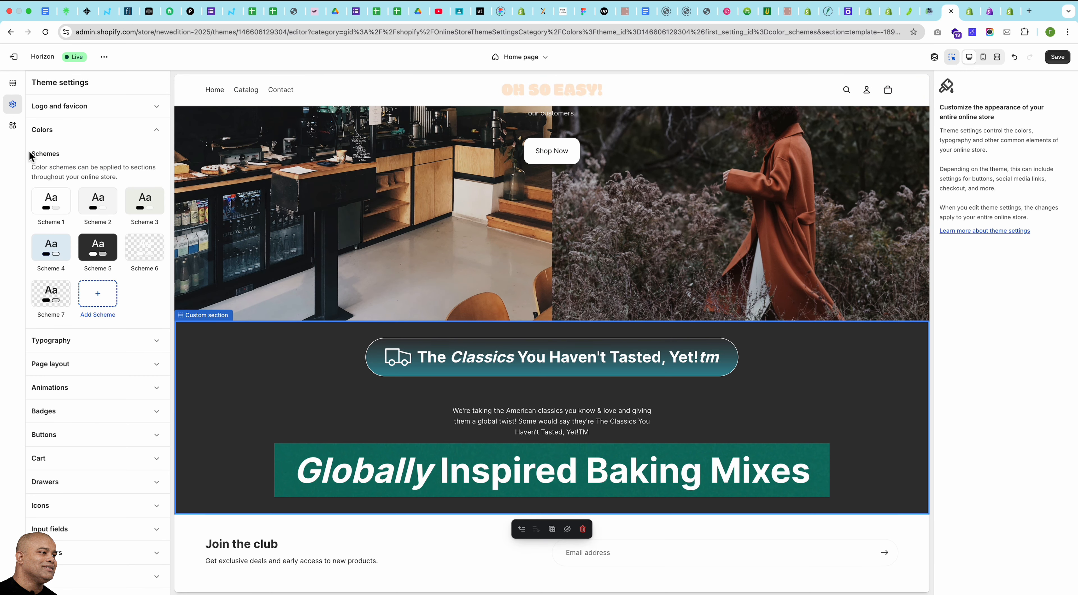
pyautogui.click(44, 203)
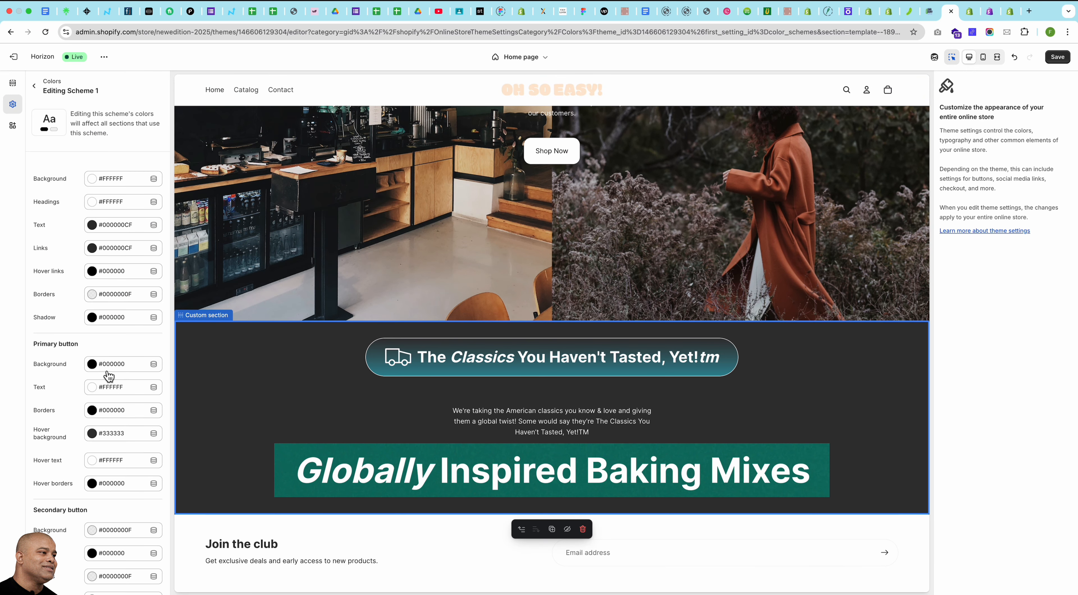
pyautogui.click(92, 202)
pyautogui.click(113, 280)
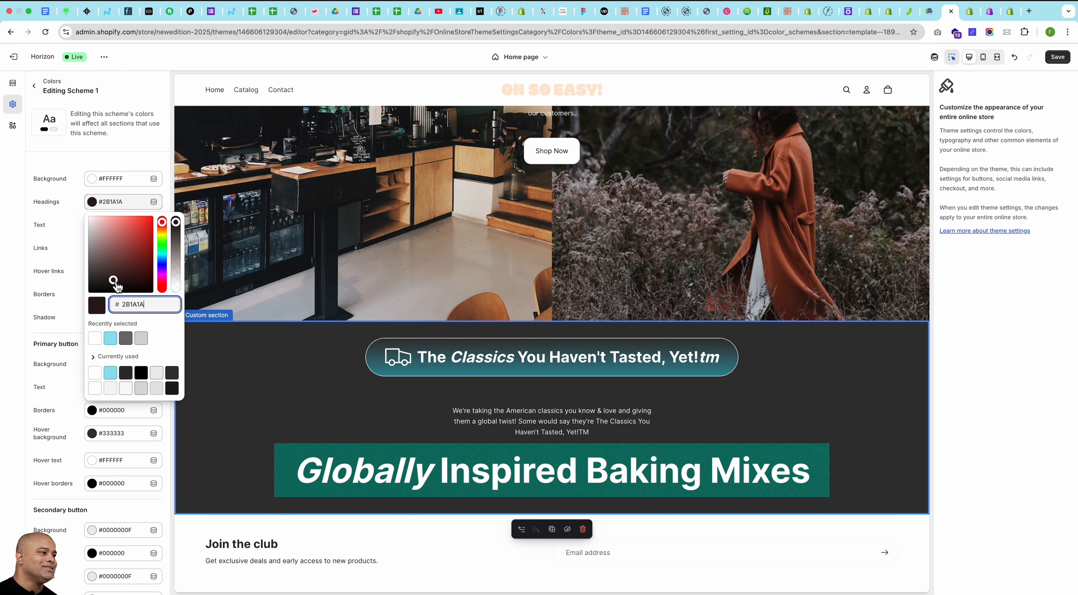
pyautogui.moveTo(115, 282); pyautogui.dragTo(58, 304)
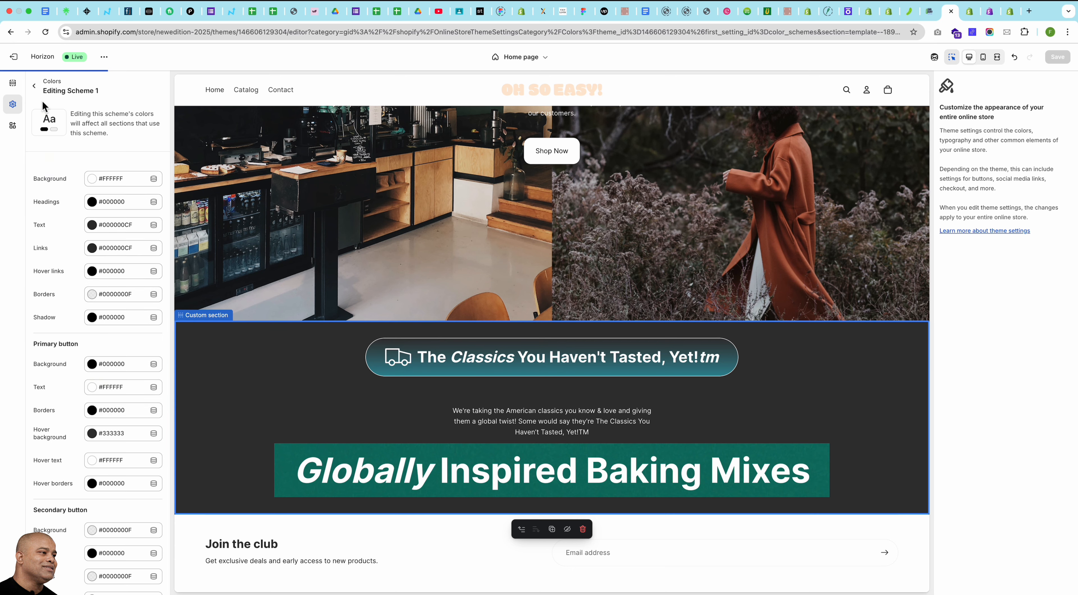
# Add a new color scheme to the theme's colors and check its Headings color.
pyautogui.click(34, 87)
pyautogui.click(93, 293)
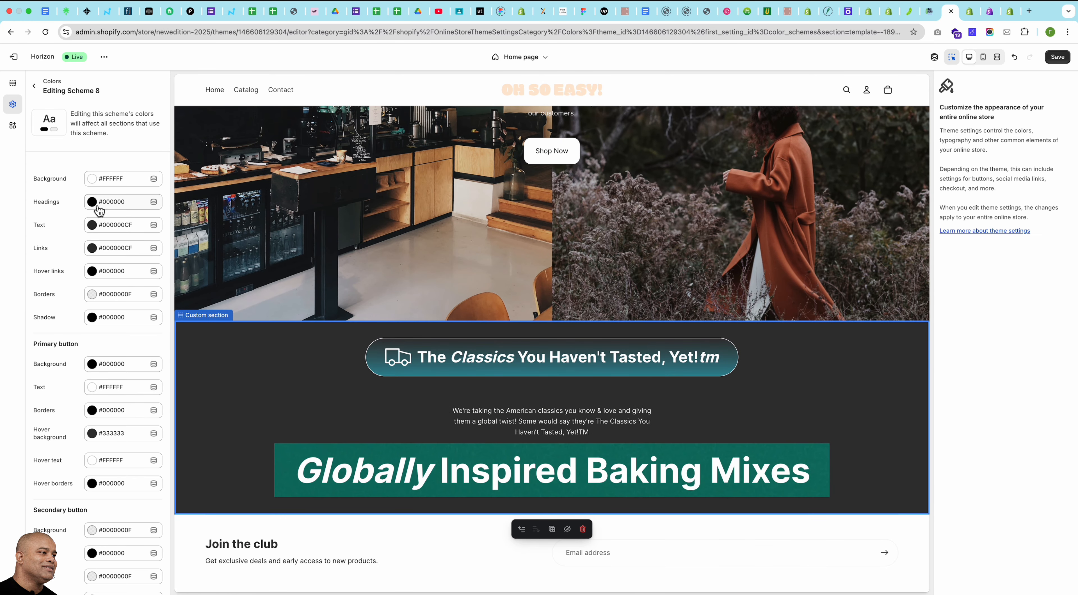
pyautogui.click(98, 209)
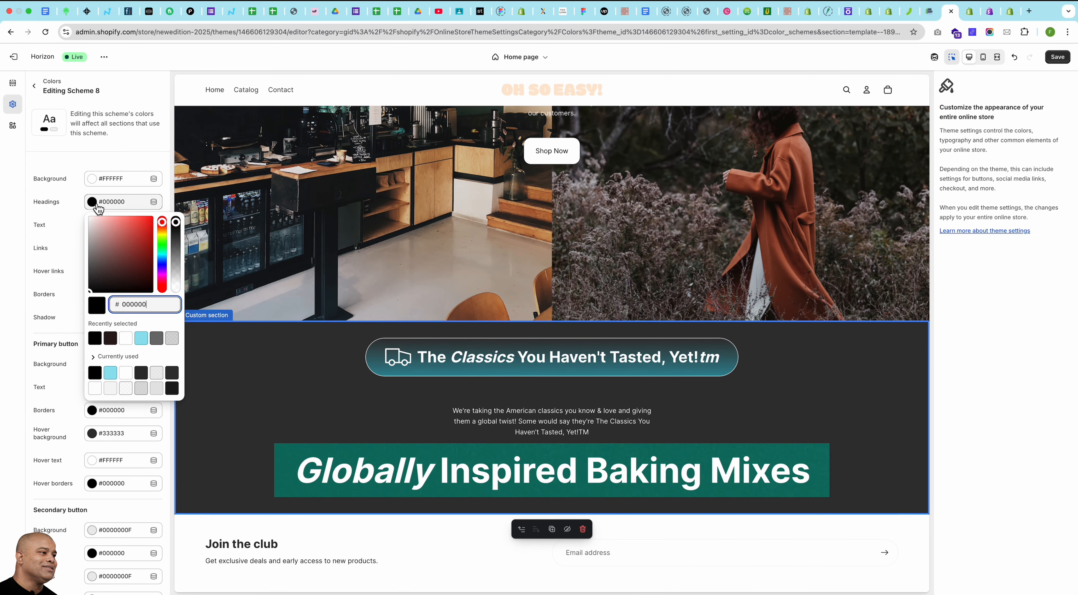
pyautogui.click(38, 240)
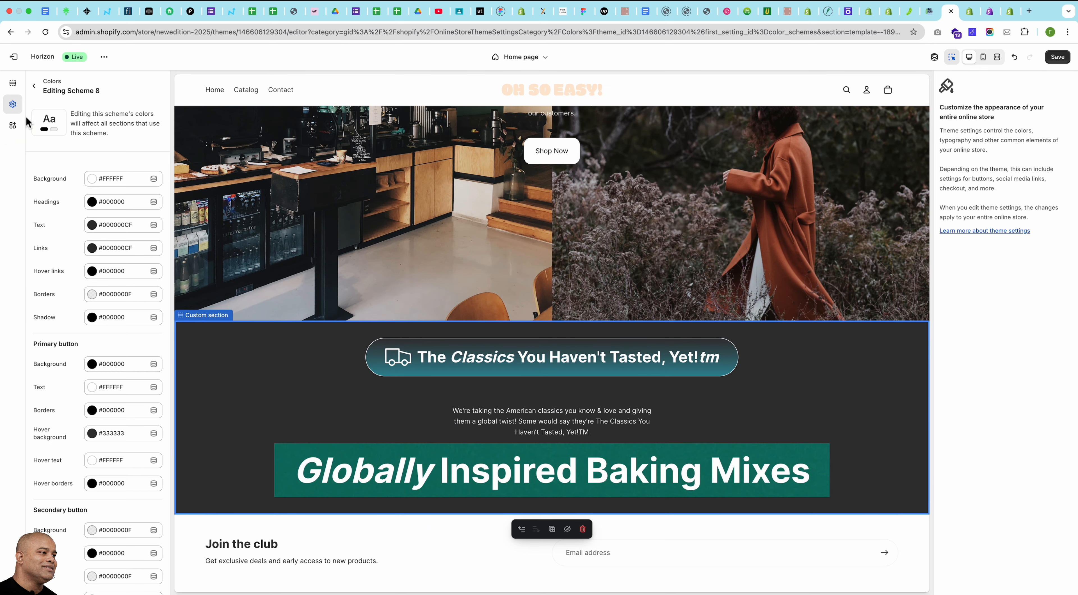
# Set the Headings color of the theme's color Scheme 1 back to #FFFFFF.
pyautogui.click(34, 86)
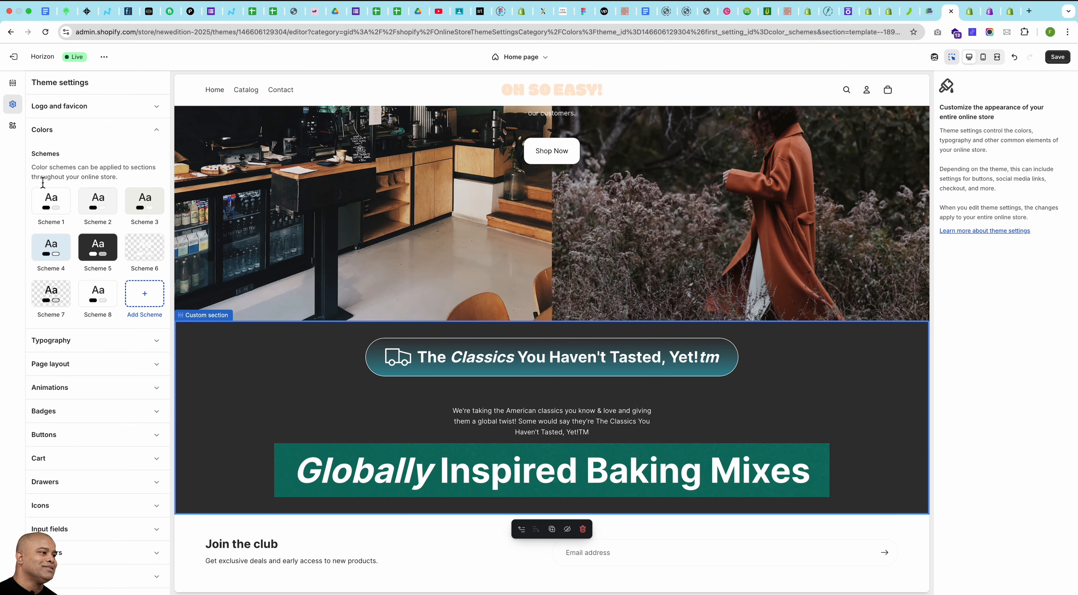
pyautogui.click(44, 193)
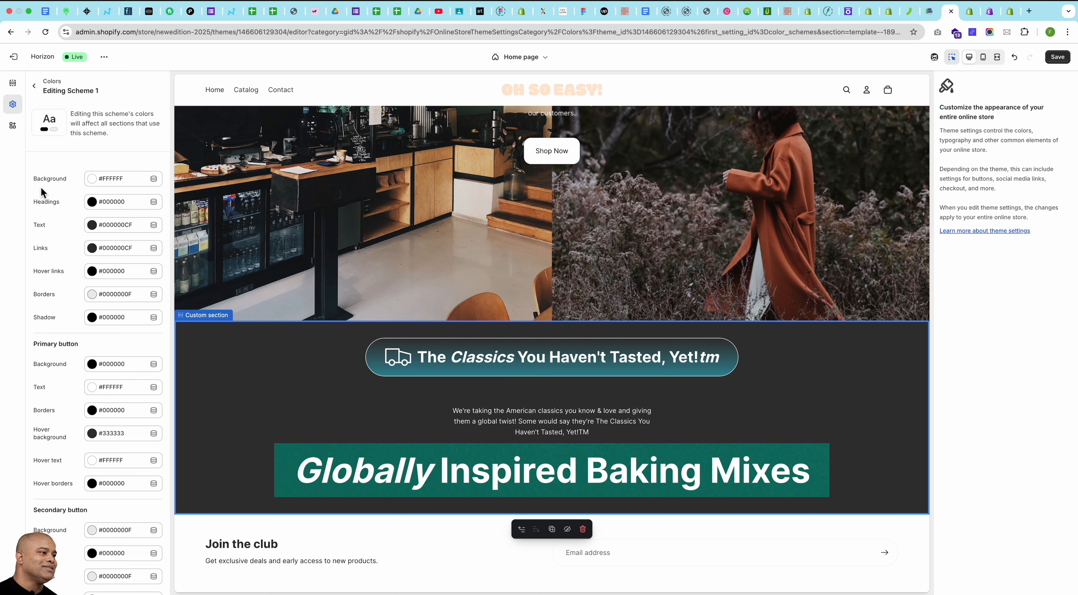
pyautogui.click(99, 203)
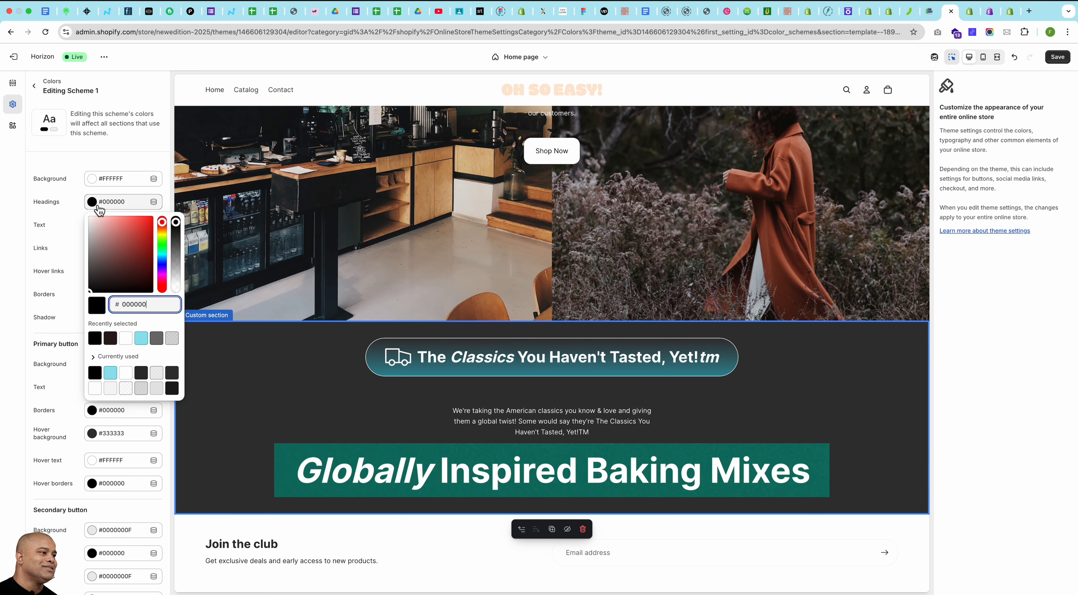
pyautogui.click(128, 346)
pyautogui.click(57, 261)
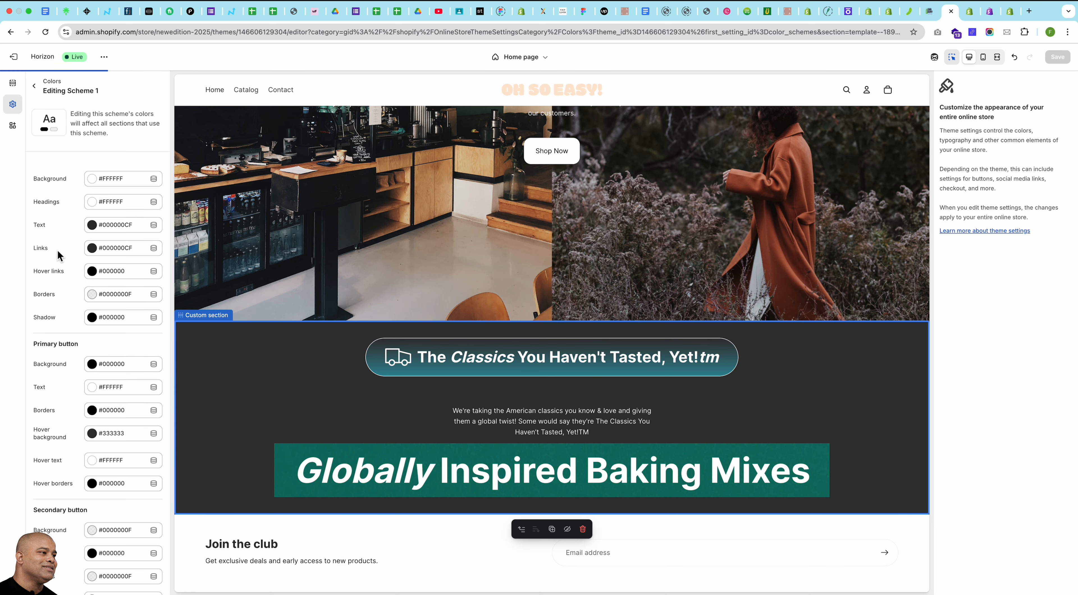
# Apply color Scheme 1 to the custom section on the home page.
pyautogui.click(34, 86)
pyautogui.click(13, 83)
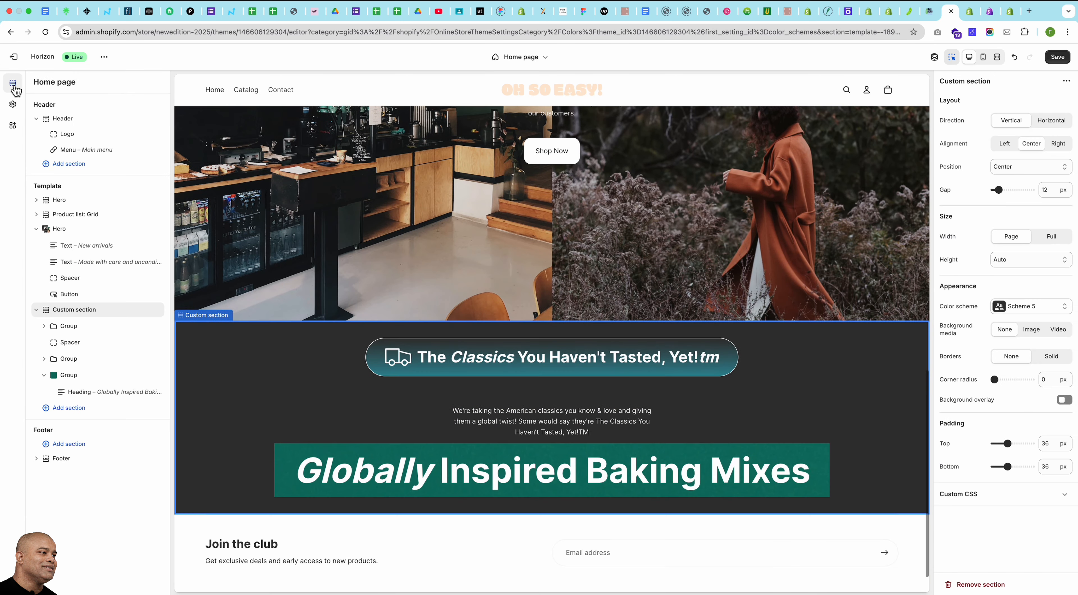
pyautogui.click(1031, 306)
pyautogui.click(1000, 336)
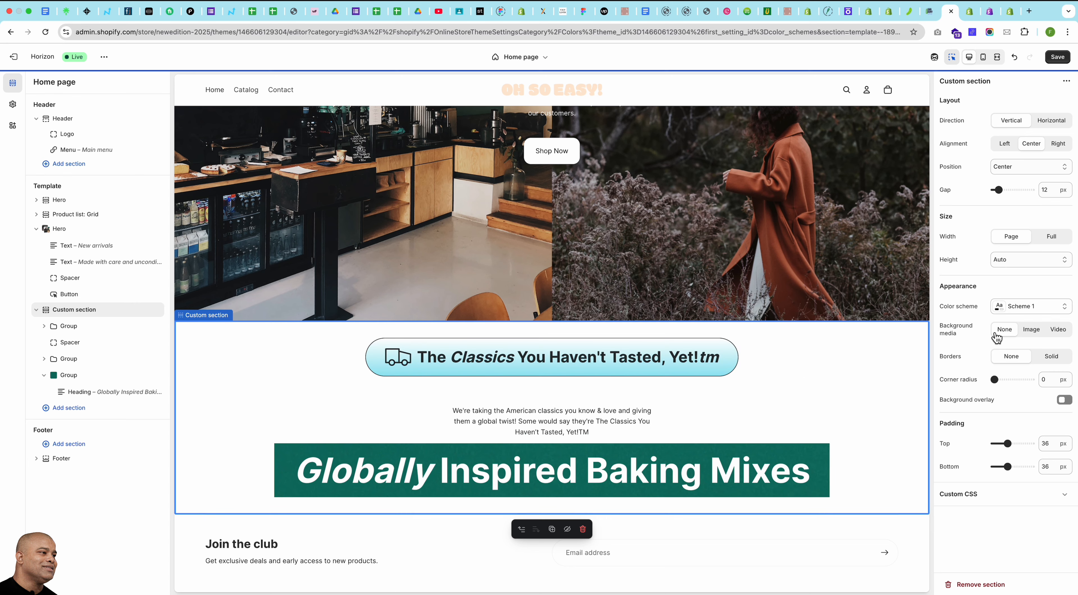
pyautogui.scroll(-2, 839, 361)
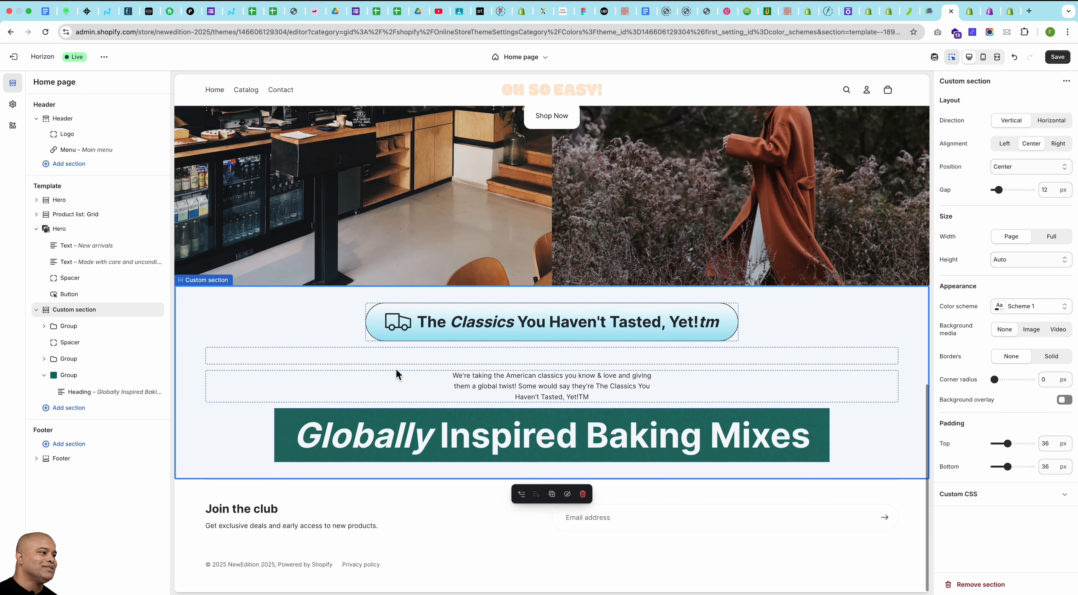
# Set the corner radius of the group holding the "Globally Inspired Baking Mixes" heading to 100 px.
pyautogui.click(70, 376)
pyautogui.scroll(-3, 995, 359)
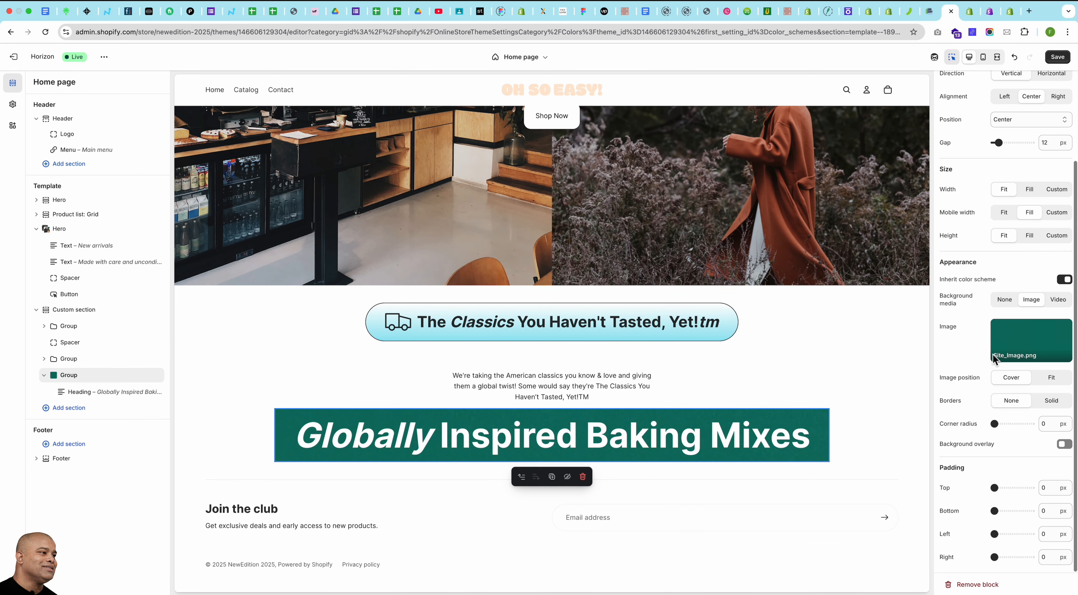
pyautogui.moveTo(994, 424); pyautogui.dragTo(1036, 423)
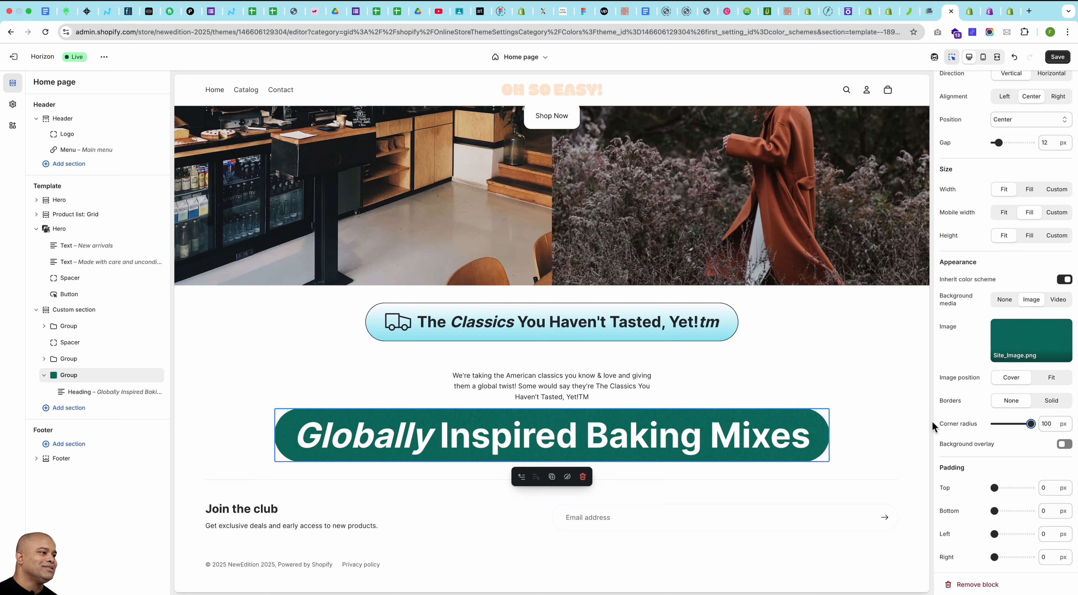
# Upload Site_Image (1).png as the heading group's background image, try the Fit image position, and return it to Cover.
pyautogui.click(1030, 347)
pyautogui.click(990, 376)
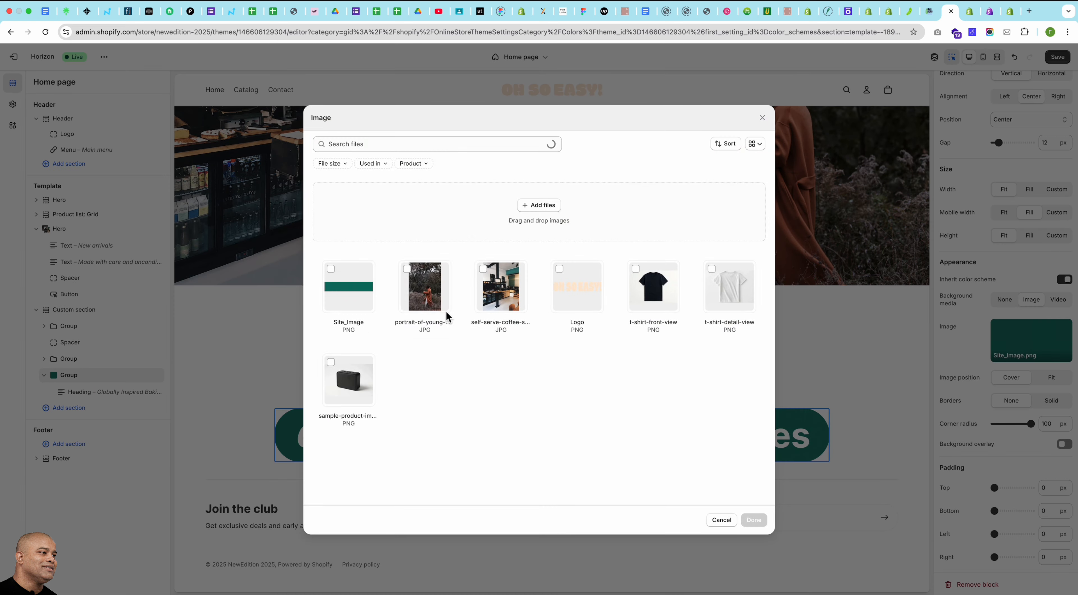
pyautogui.click(539, 205)
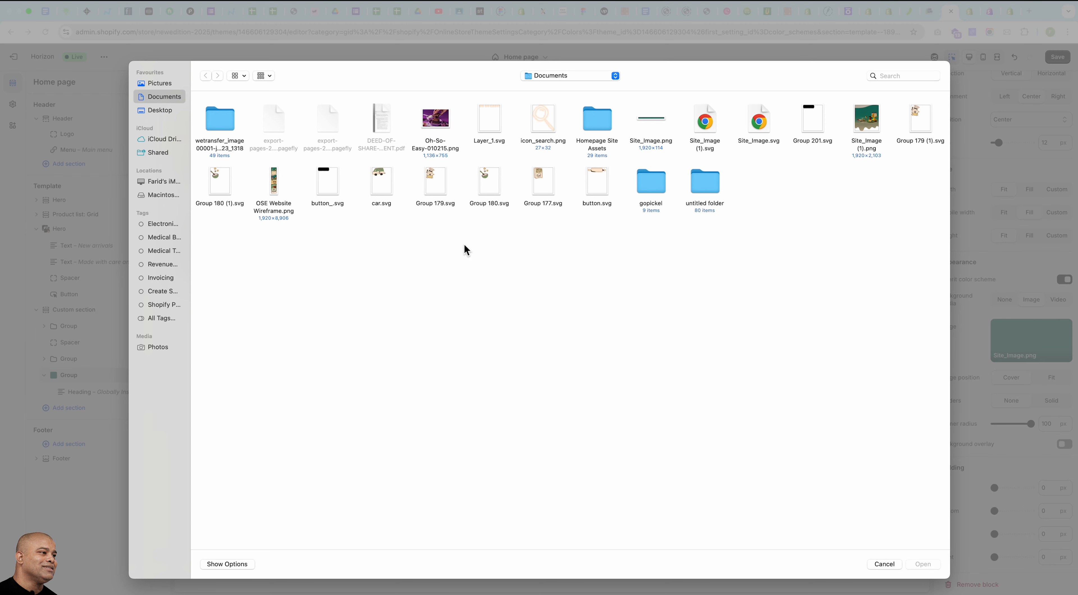
pyautogui.doubleClick(863, 126)
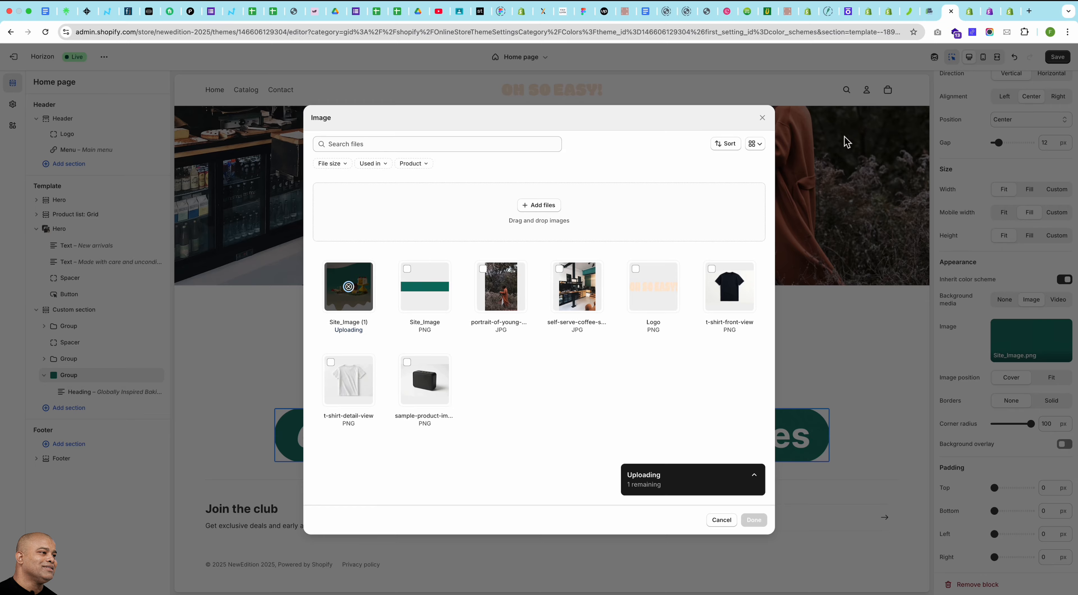
pyautogui.scroll(5, 596, 392)
pyautogui.scroll(-5, 597, 393)
pyautogui.click(753, 520)
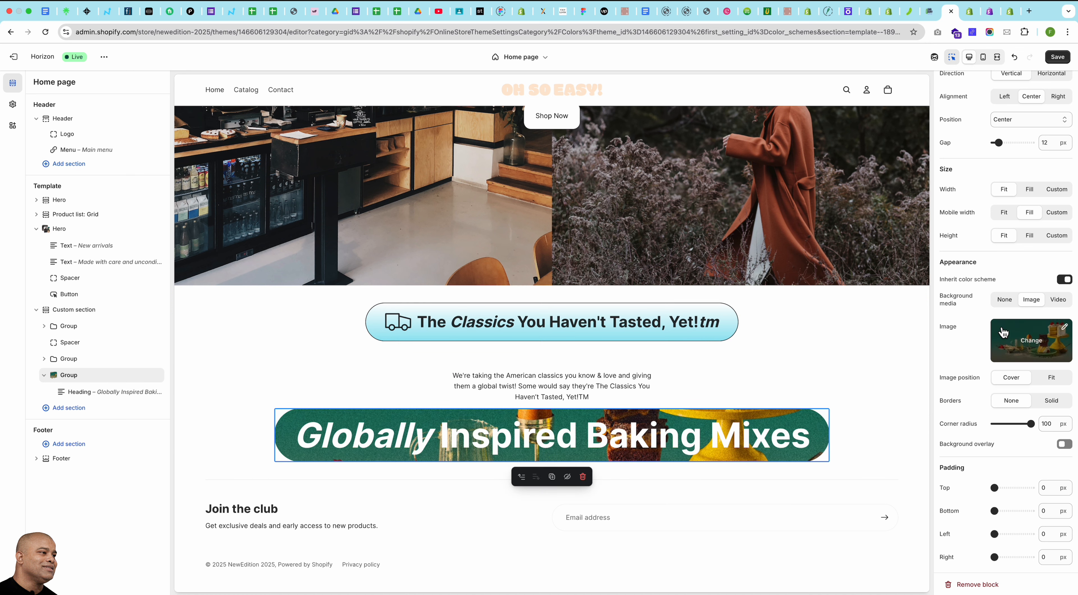
pyautogui.click(1051, 379)
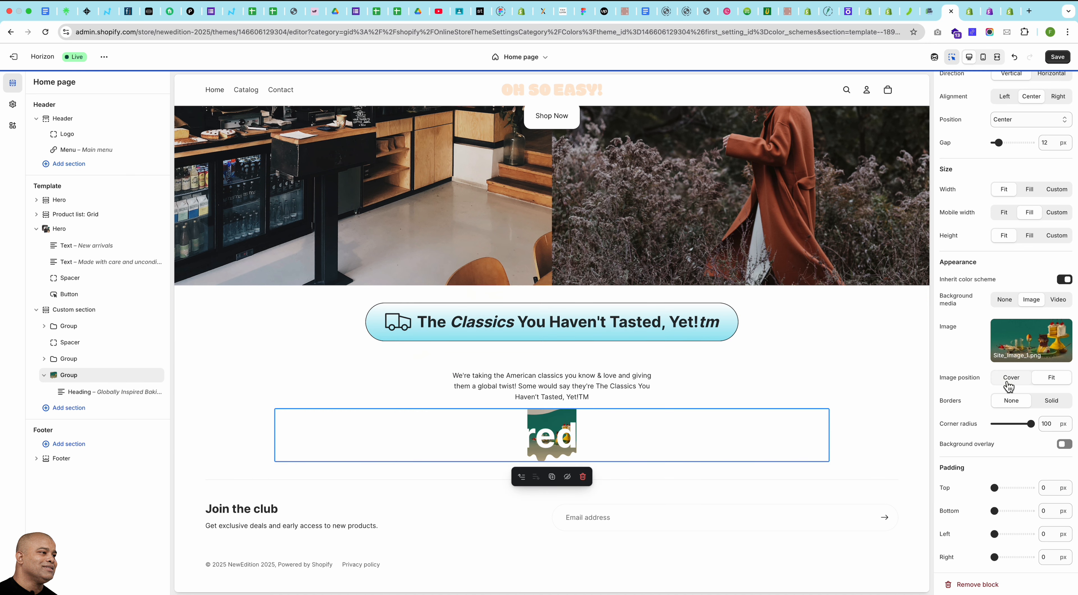
pyautogui.click(1008, 380)
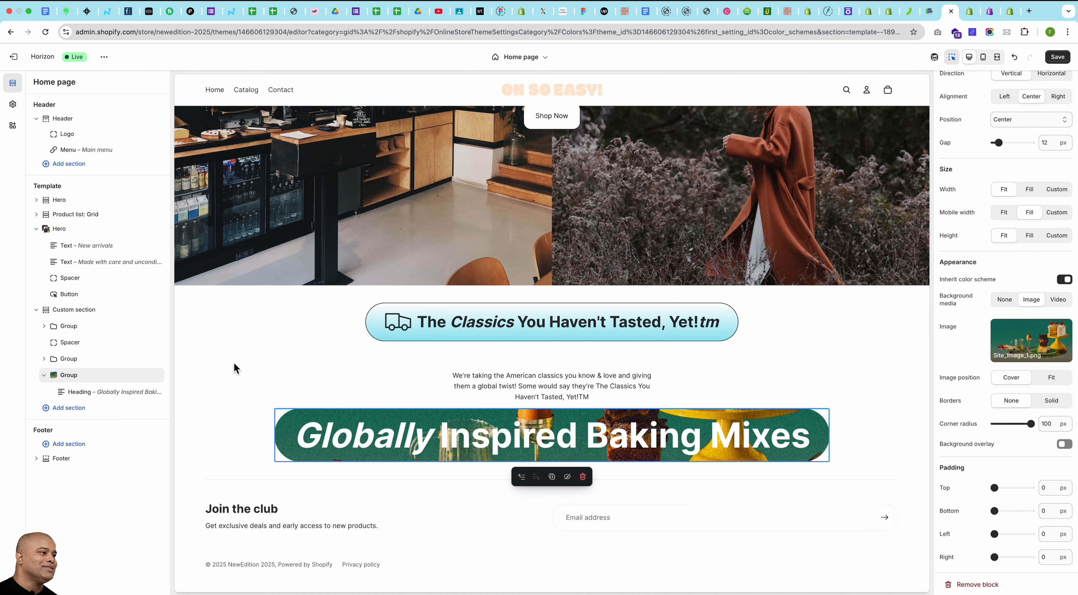
# Collapse the heading group and add a new Group block below it in the custom section.
pyautogui.click(44, 375)
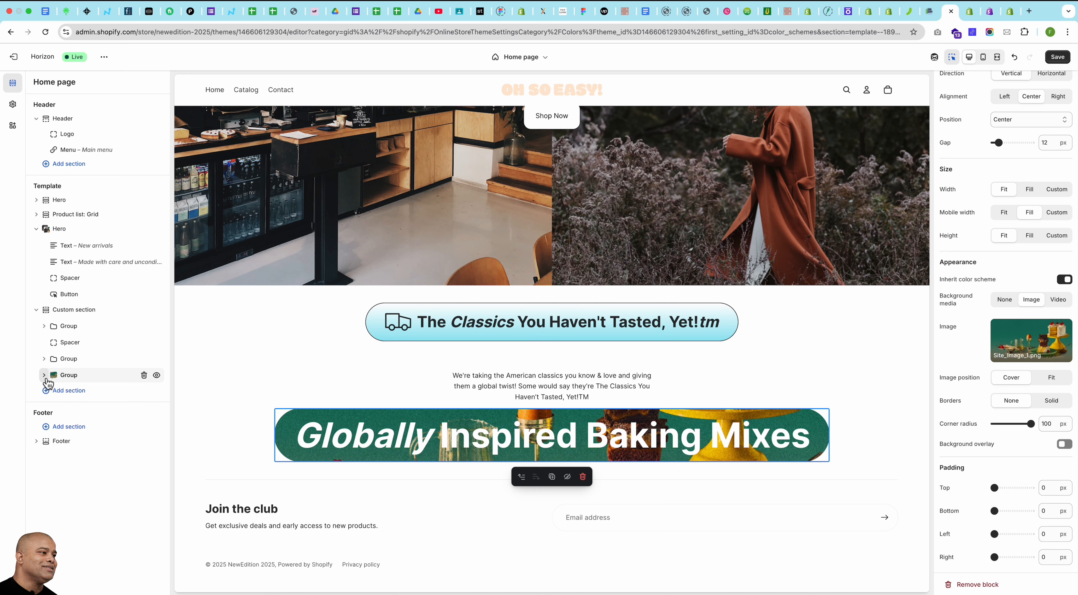
pyautogui.click(50, 389)
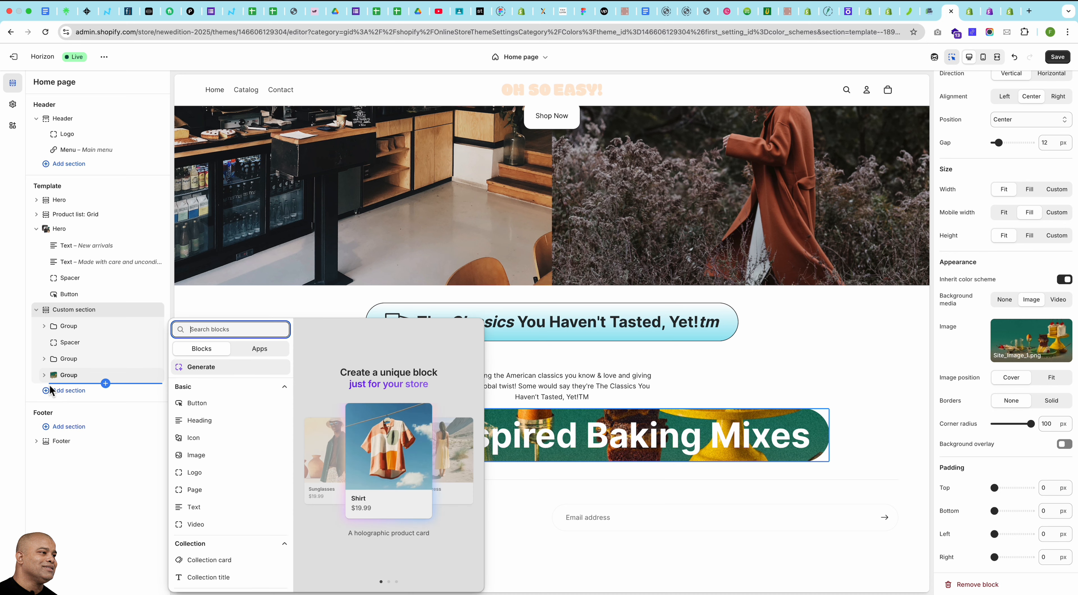
pyautogui.scroll(-5, 226, 514)
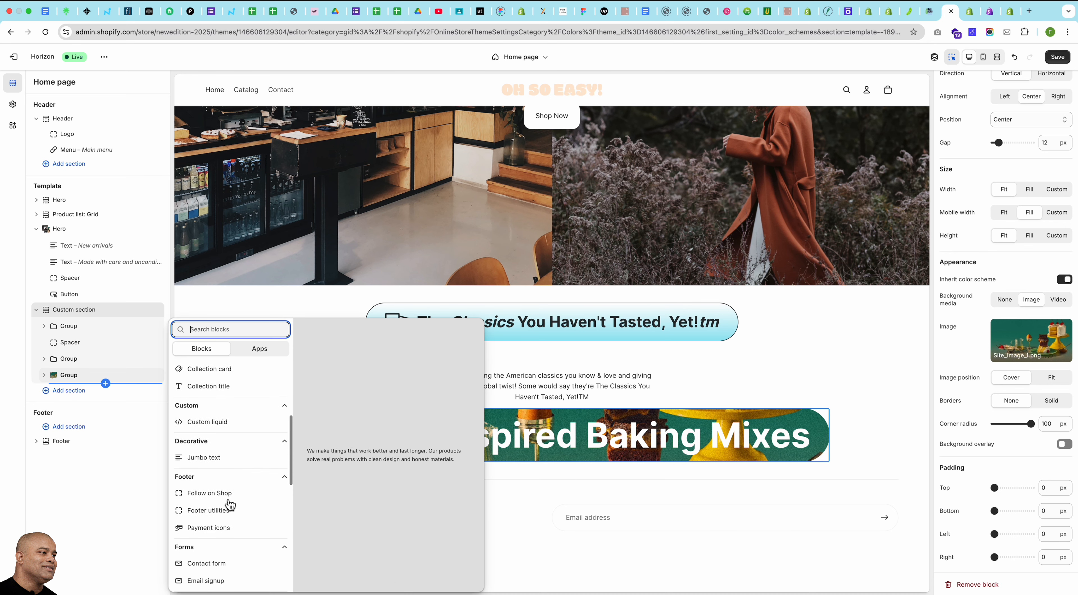
pyautogui.scroll(-10, 226, 525)
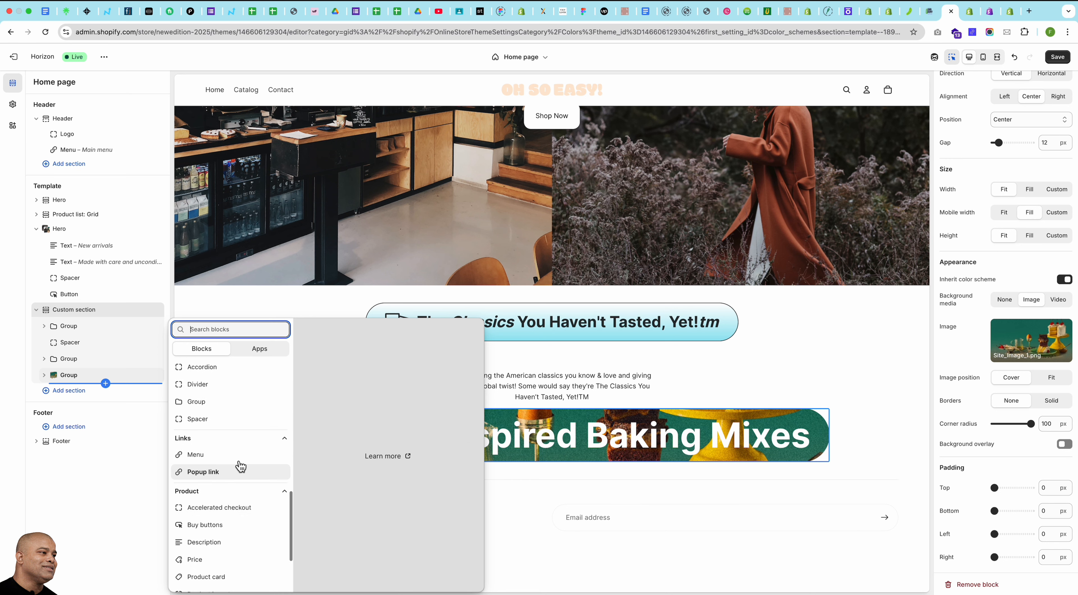
pyautogui.scroll(-3, 241, 463)
pyautogui.scroll(5, 242, 462)
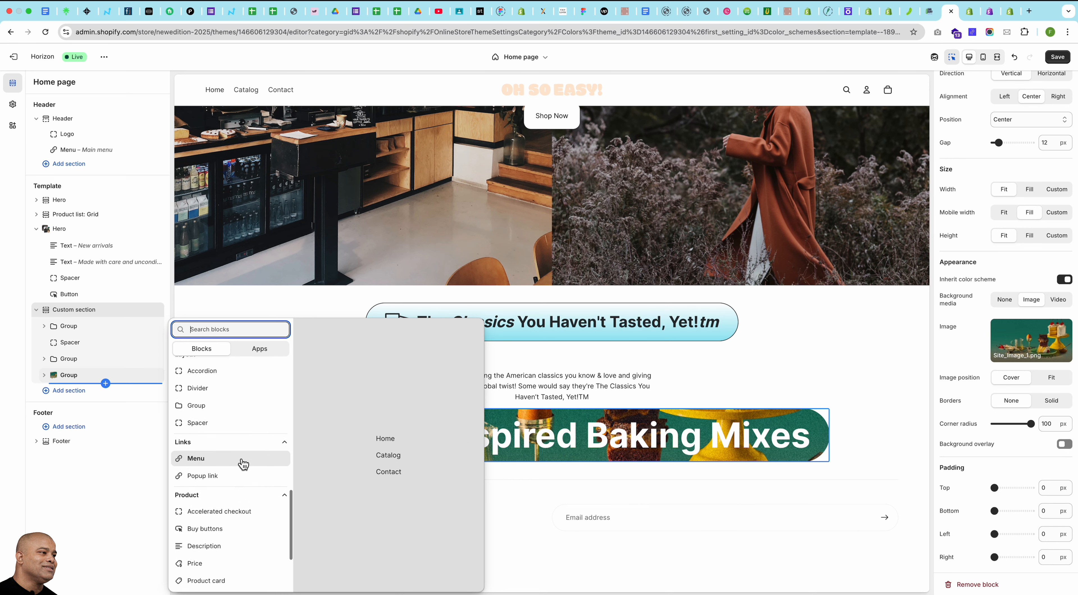
pyautogui.click(208, 410)
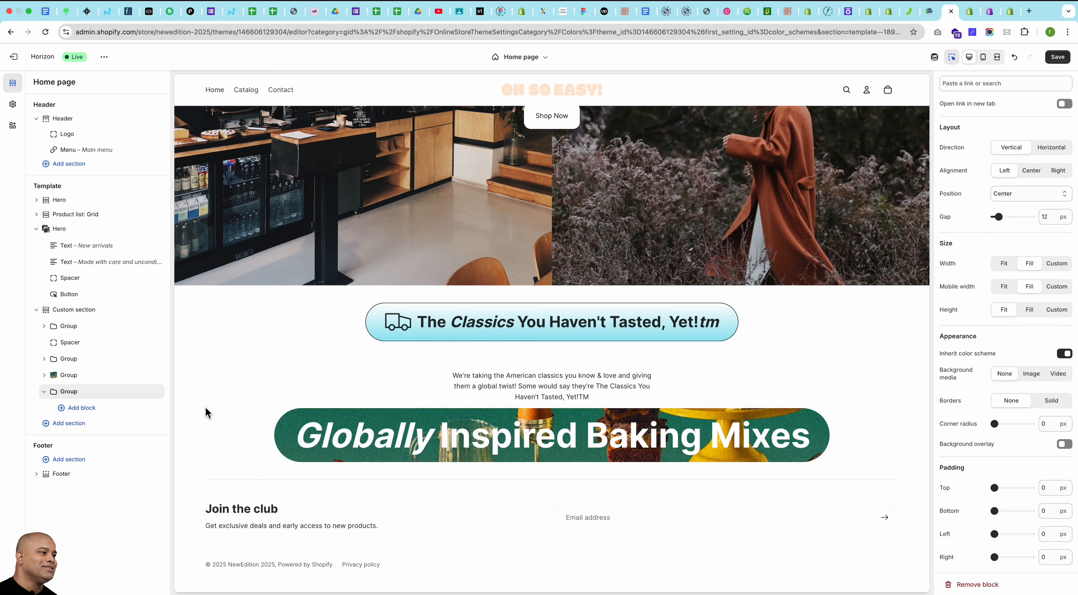
# Generate a block inside the new group with the prompt "Create block for after before scroller".
pyautogui.click(87, 408)
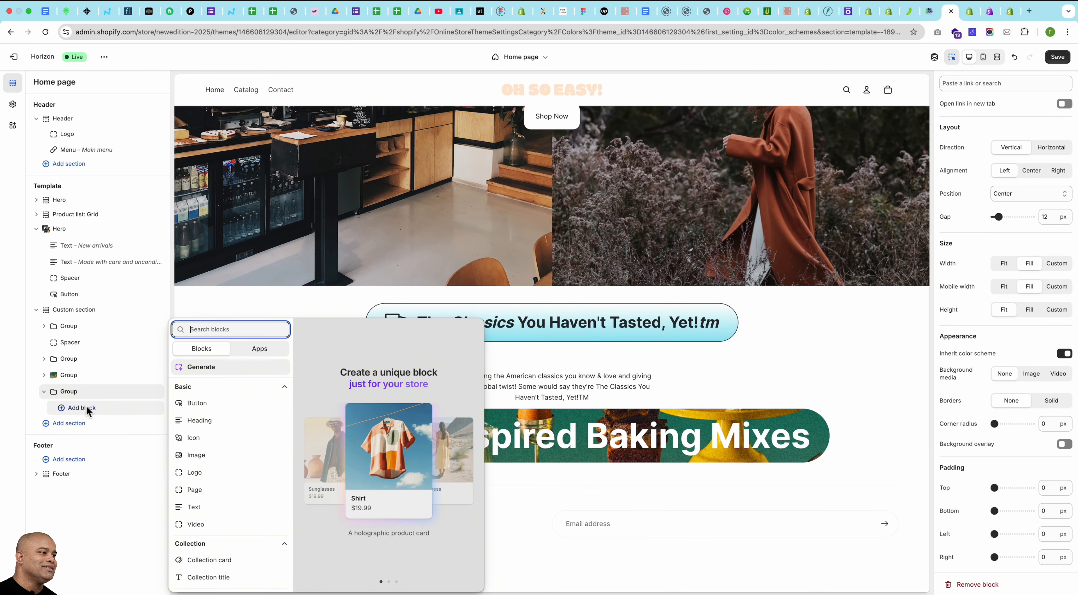
pyautogui.click(202, 371)
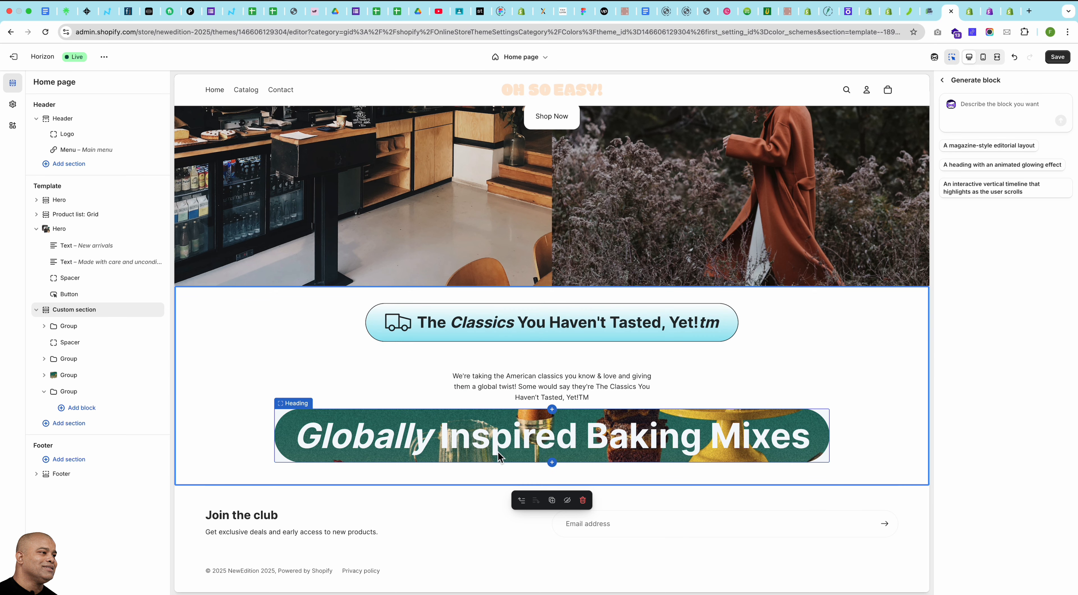
pyautogui.click(987, 104)
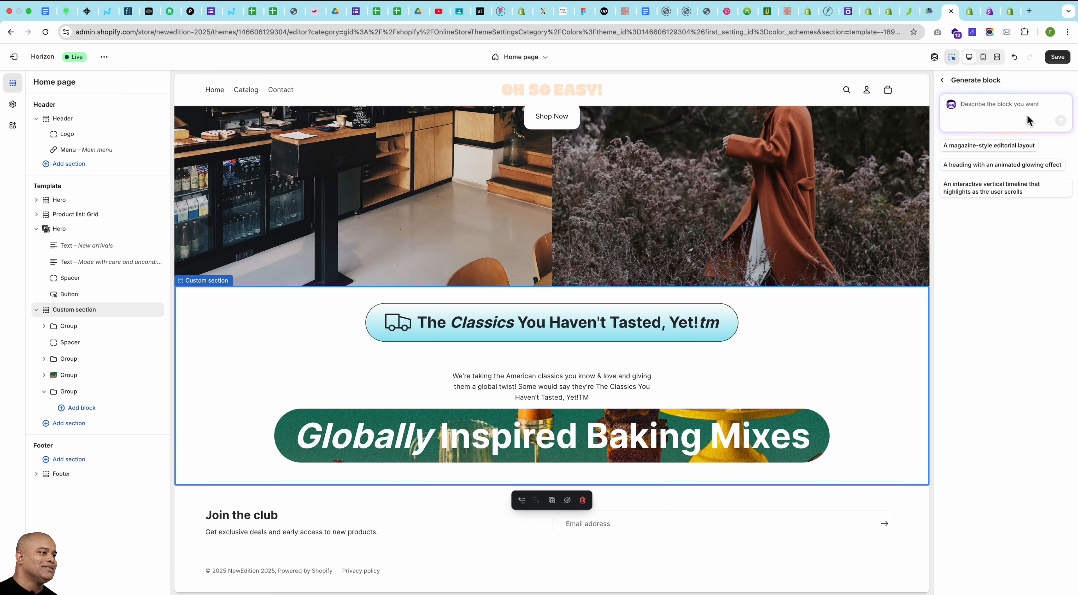
pyautogui.write('w')
pyautogui.press('Return')
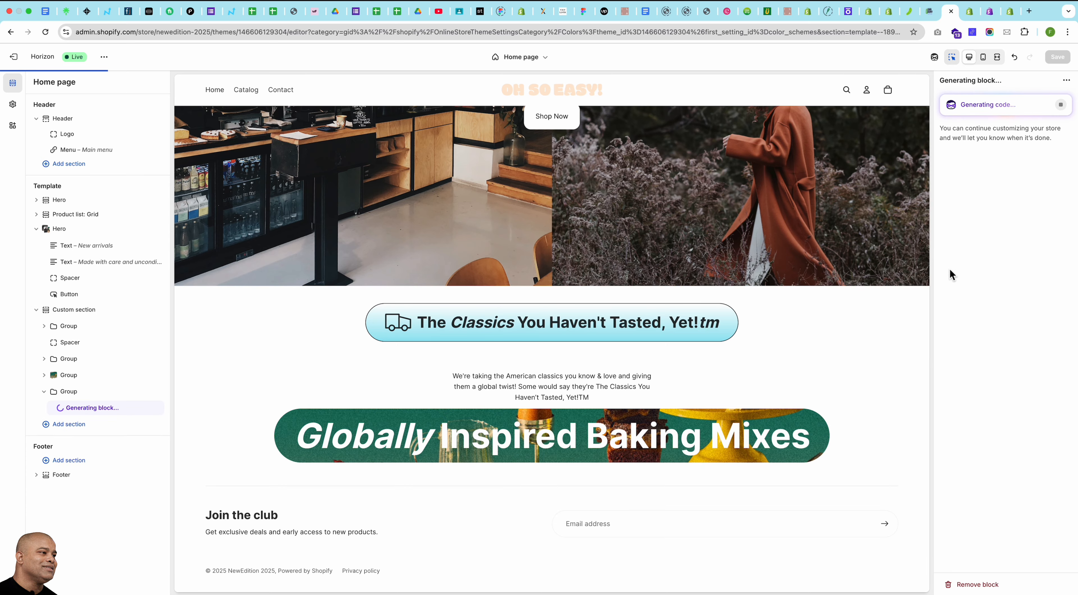
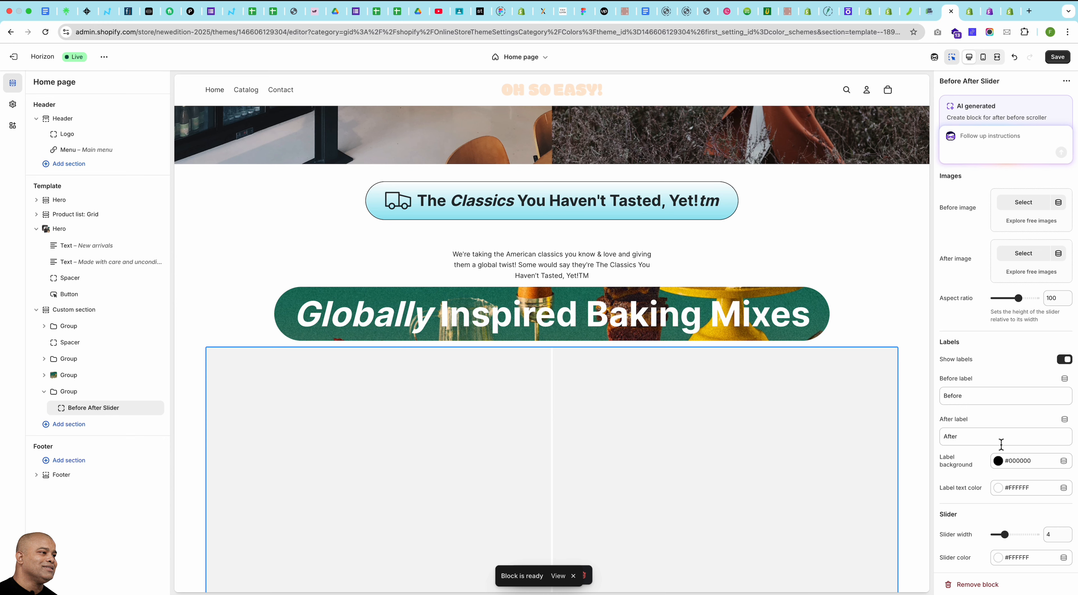
# Give the group holding the Before After Slider a custom width of 64%.
pyautogui.scroll(-6, 571, 307)
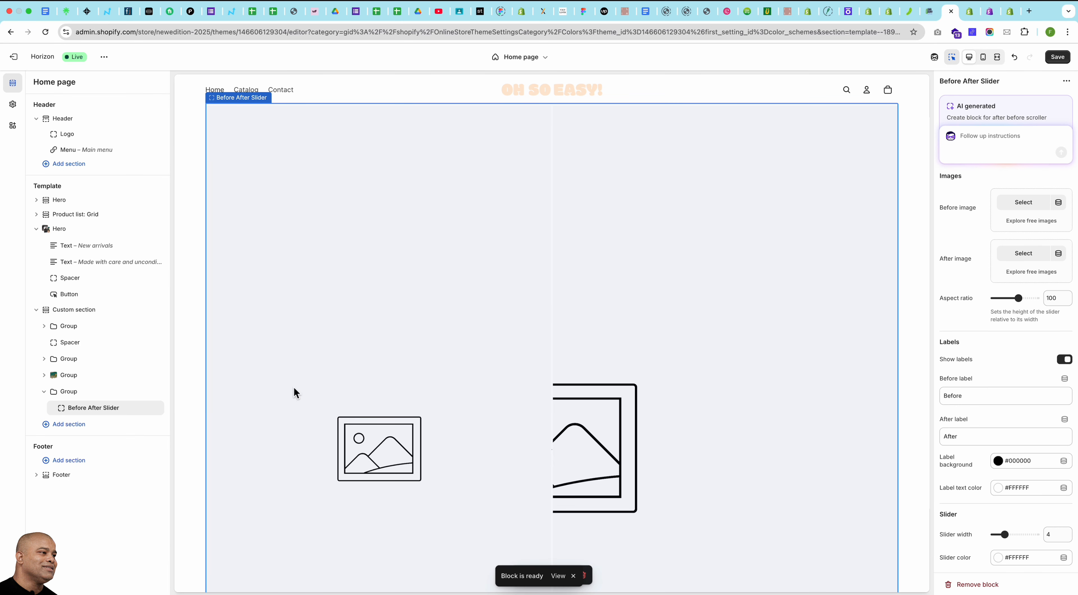
pyautogui.click(69, 391)
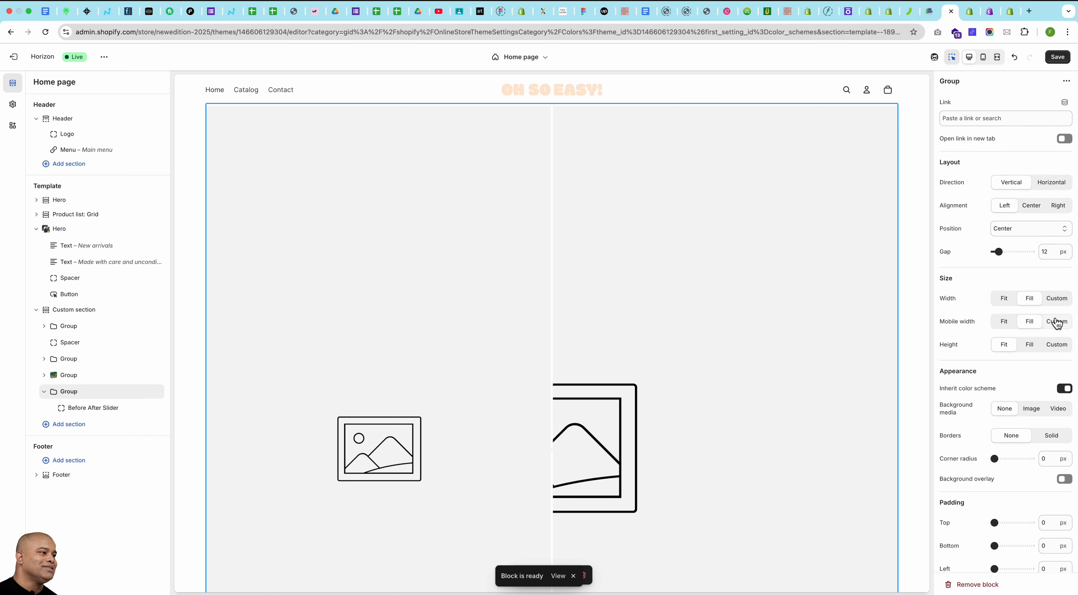
pyautogui.click(1057, 302)
pyautogui.moveTo(1033, 321); pyautogui.dragTo(1018, 323)
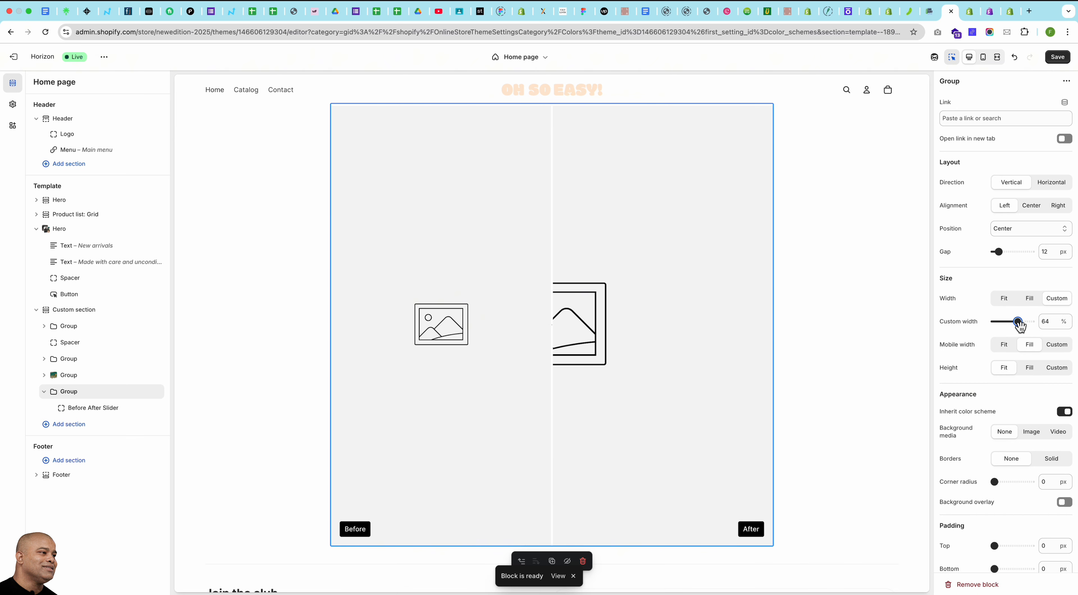
# Assign the portrait photo as the Before After Slider's before image and the self-serve coffee shop photo as its after image.
pyautogui.click(87, 411)
pyautogui.click(1033, 204)
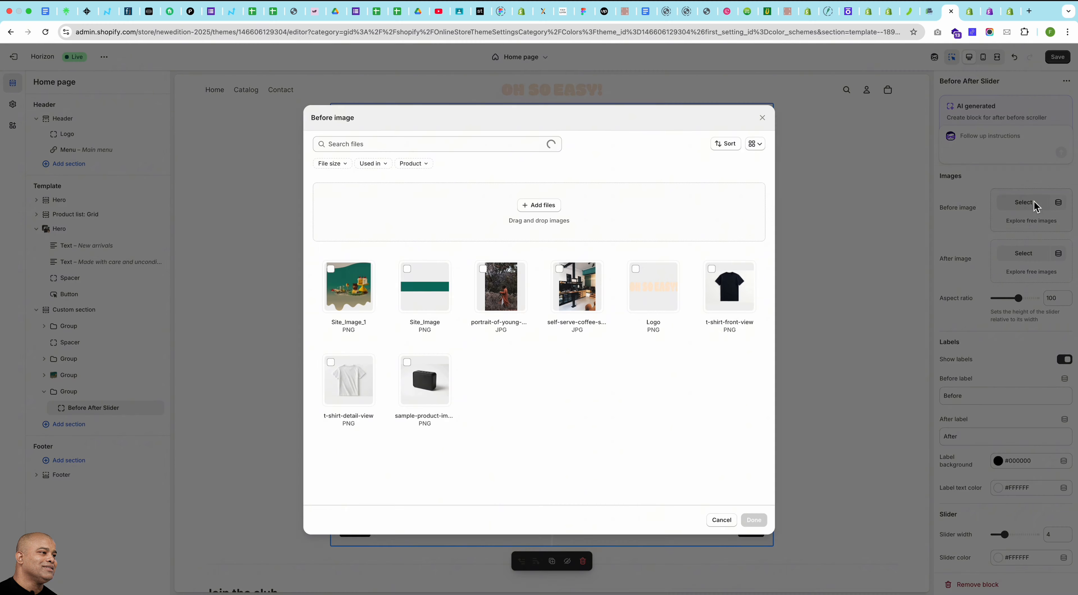
pyautogui.click(501, 289)
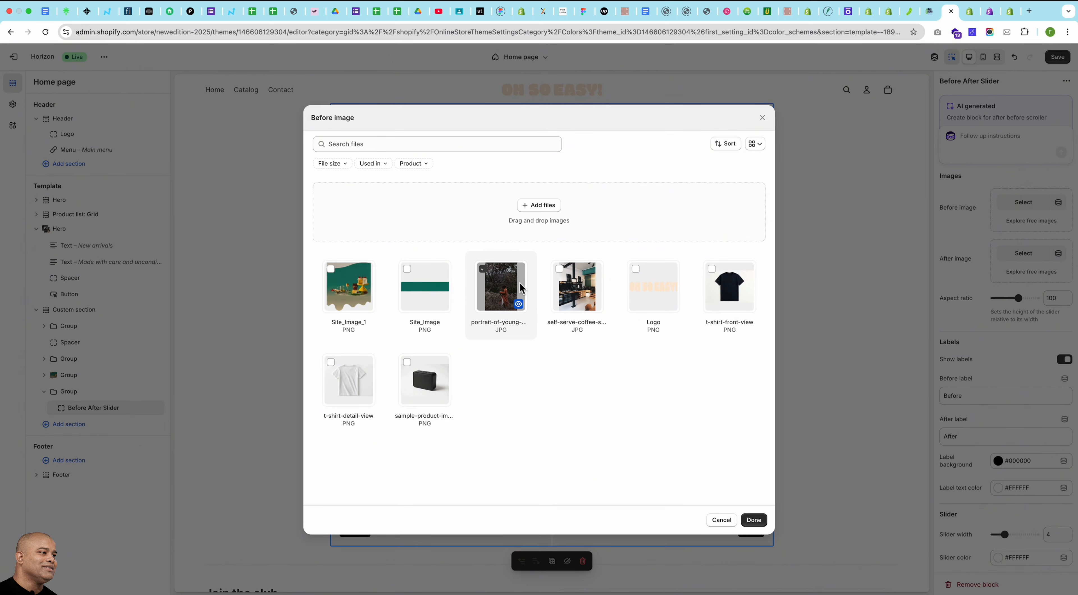
pyautogui.click(753, 520)
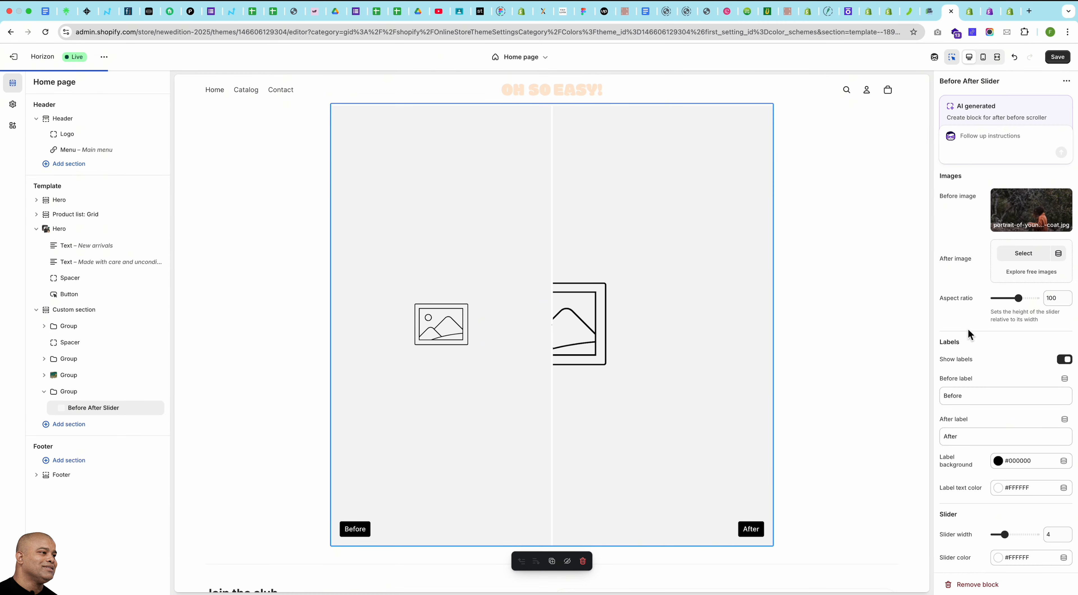
pyautogui.click(1034, 254)
pyautogui.click(577, 288)
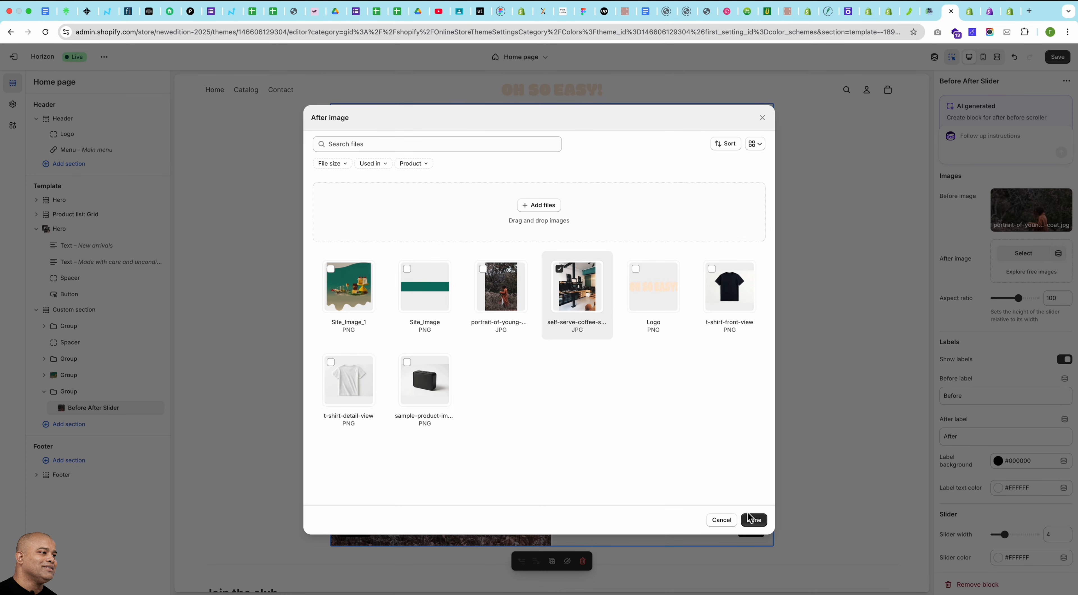
pyautogui.click(758, 521)
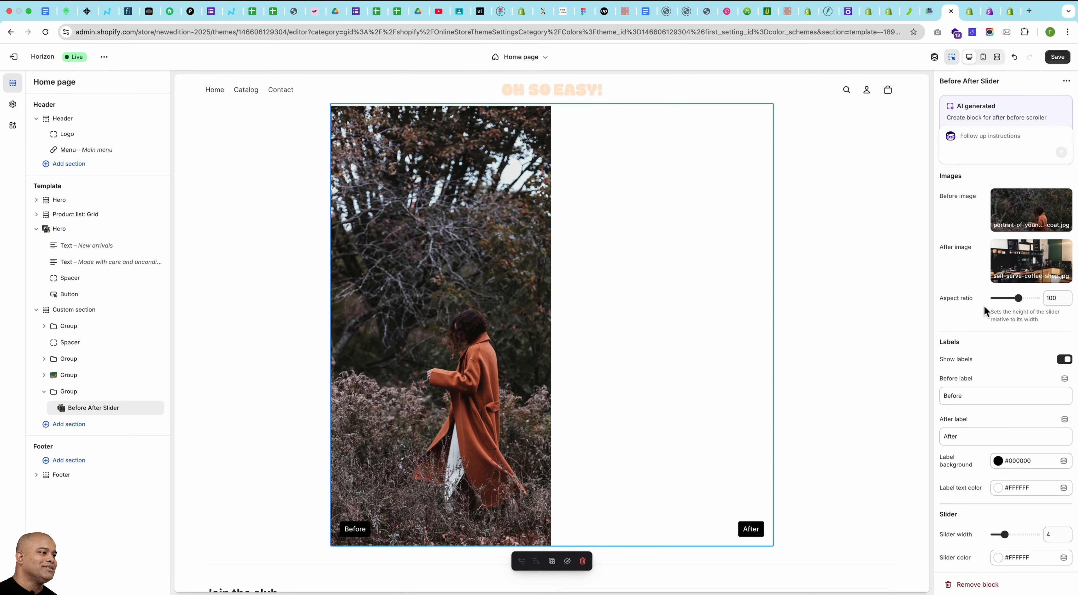
# Set the Before After Slider's aspect ratio to 50 and save the theme changes.
pyautogui.moveTo(1009, 298)
pyautogui.mouseDown()
pyautogui.moveTo(995, 297)
pyautogui.moveTo(1010, 299)
pyautogui.mouseUp()
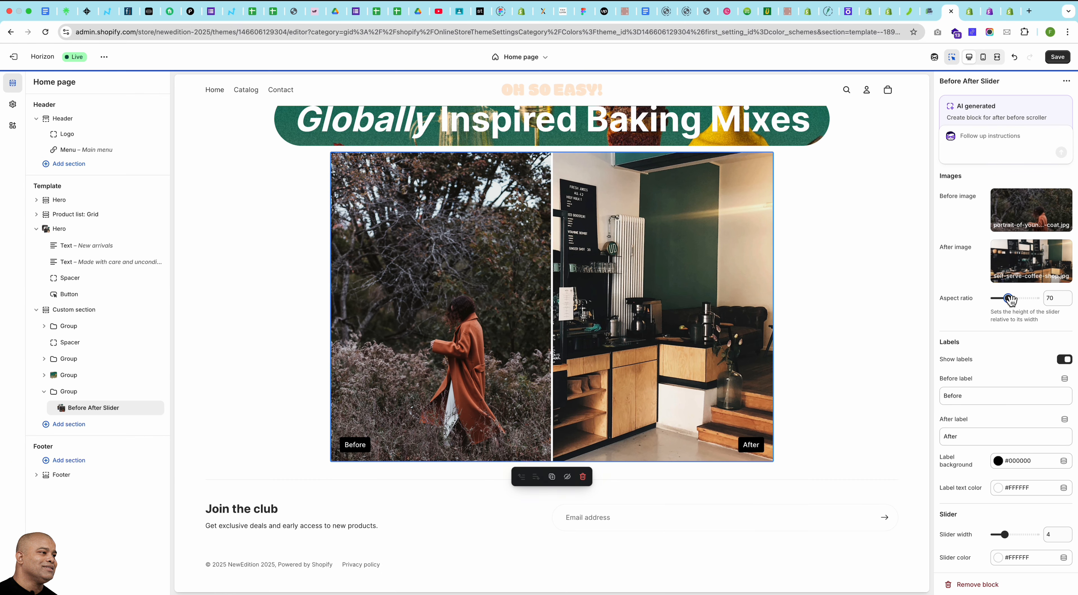
pyautogui.moveTo(1012, 298); pyautogui.dragTo(1001, 299)
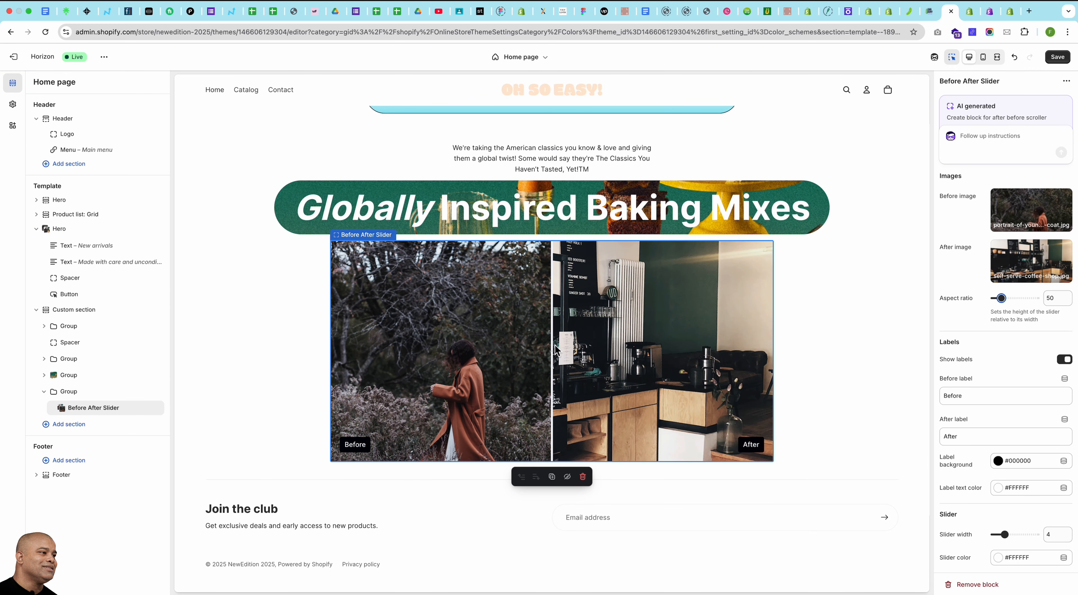
pyautogui.scroll(-2, 972, 358)
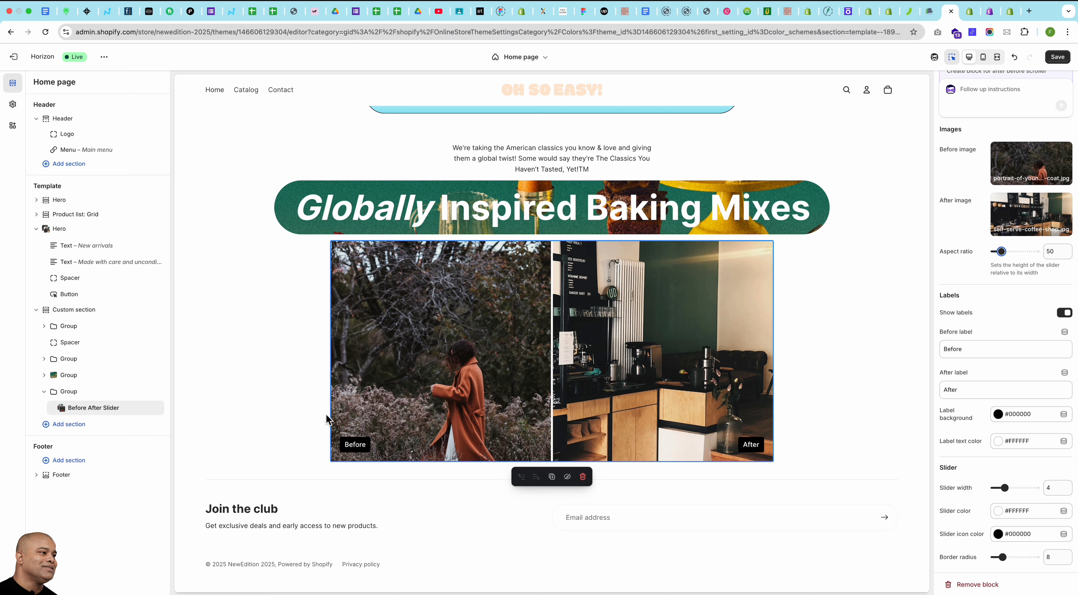
pyautogui.click(1052, 60)
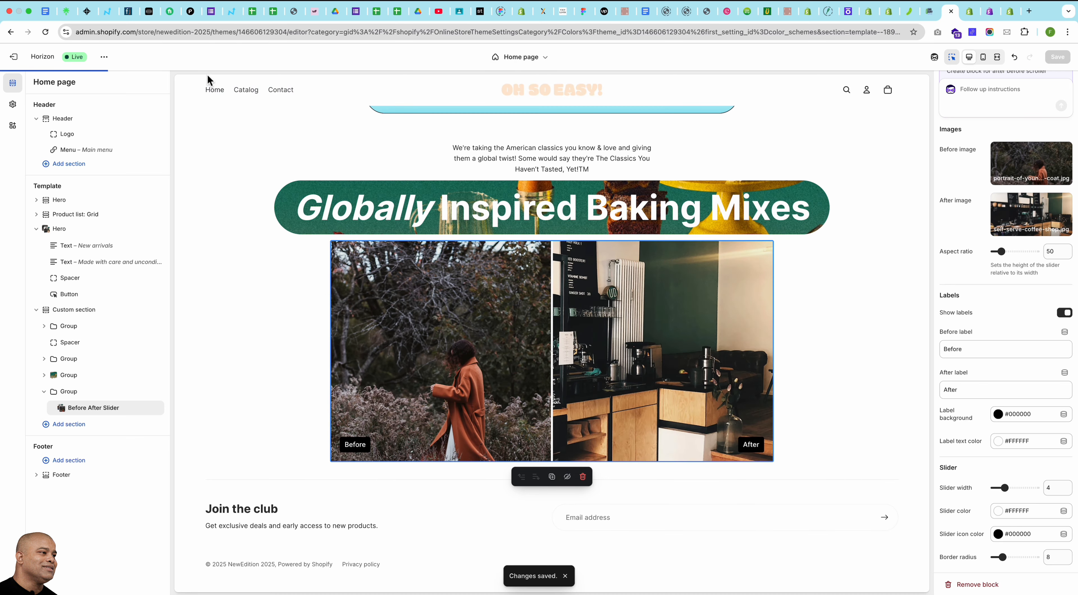
# View the live storefront and test moving the before/after slider's divider below the baking mixes heading.
pyautogui.click(104, 57)
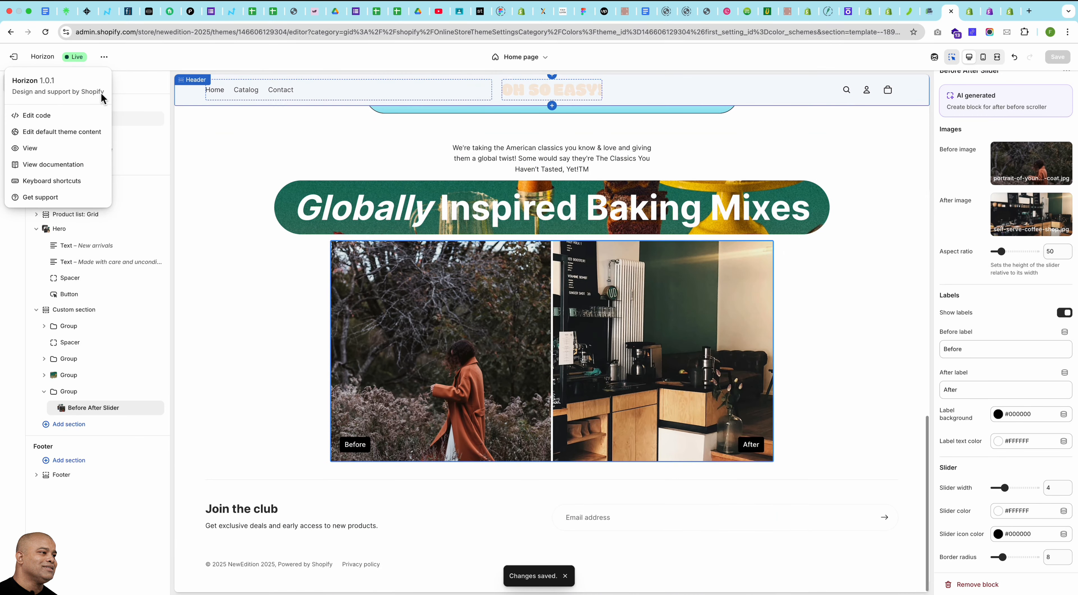
pyautogui.click(58, 150)
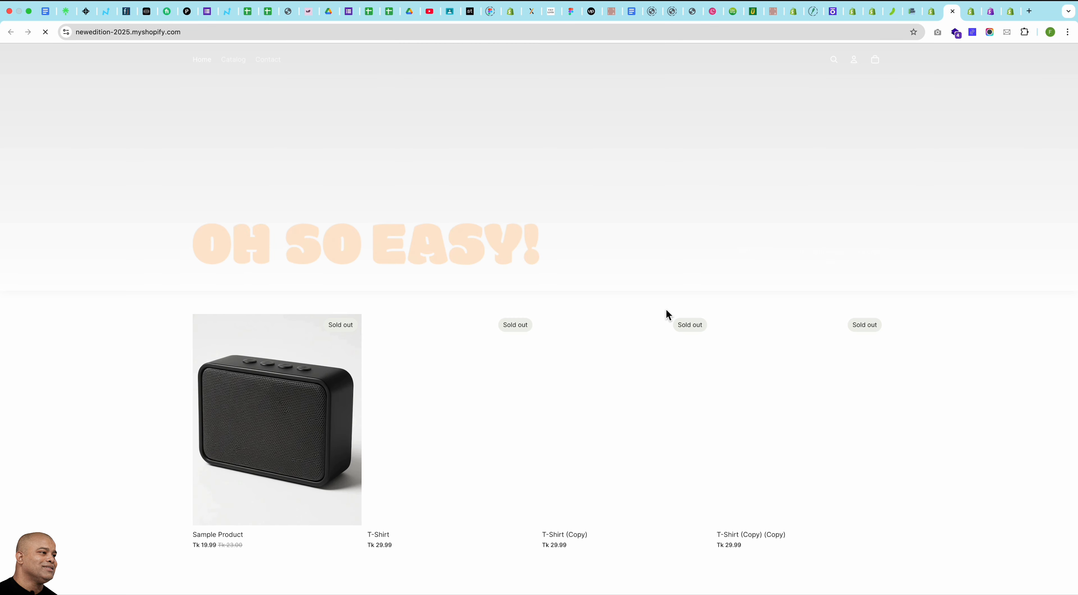
pyautogui.scroll(-15, 668, 315)
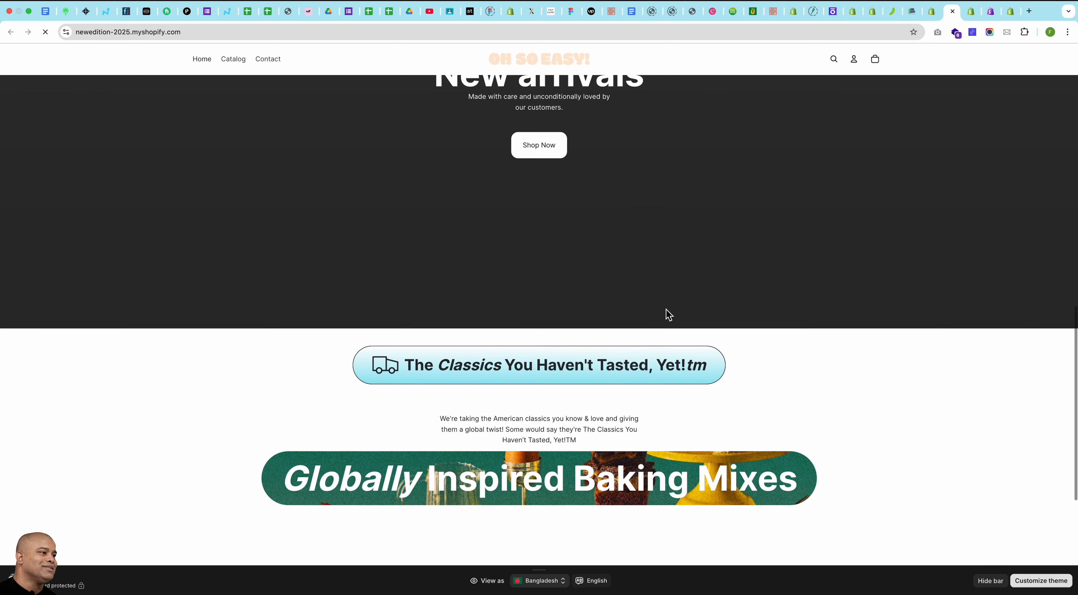
pyautogui.scroll(-10, 668, 315)
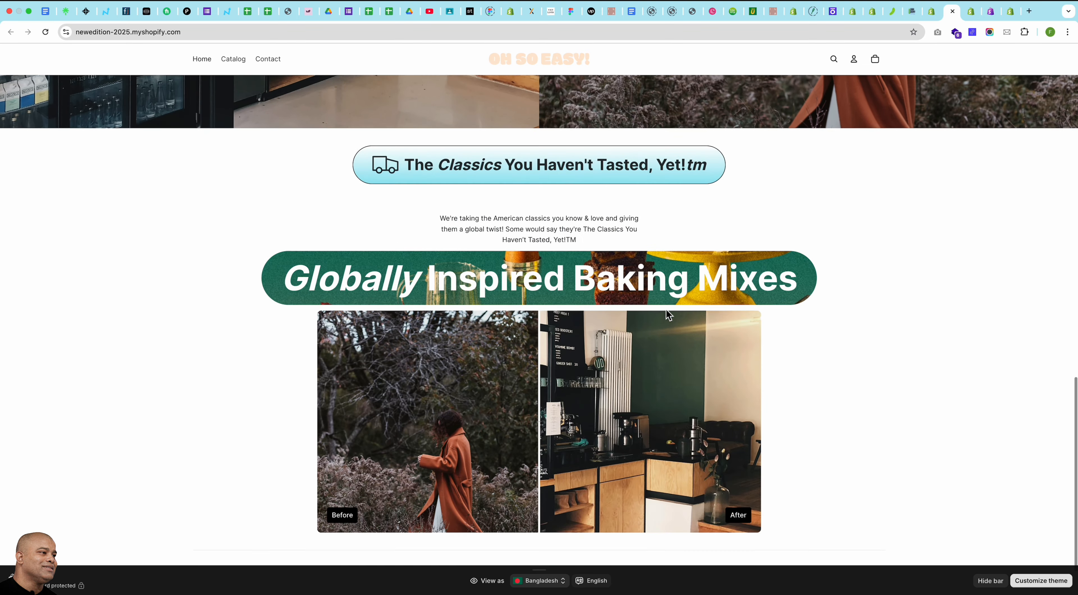
pyautogui.moveTo(538, 330); pyautogui.dragTo(629, 334)
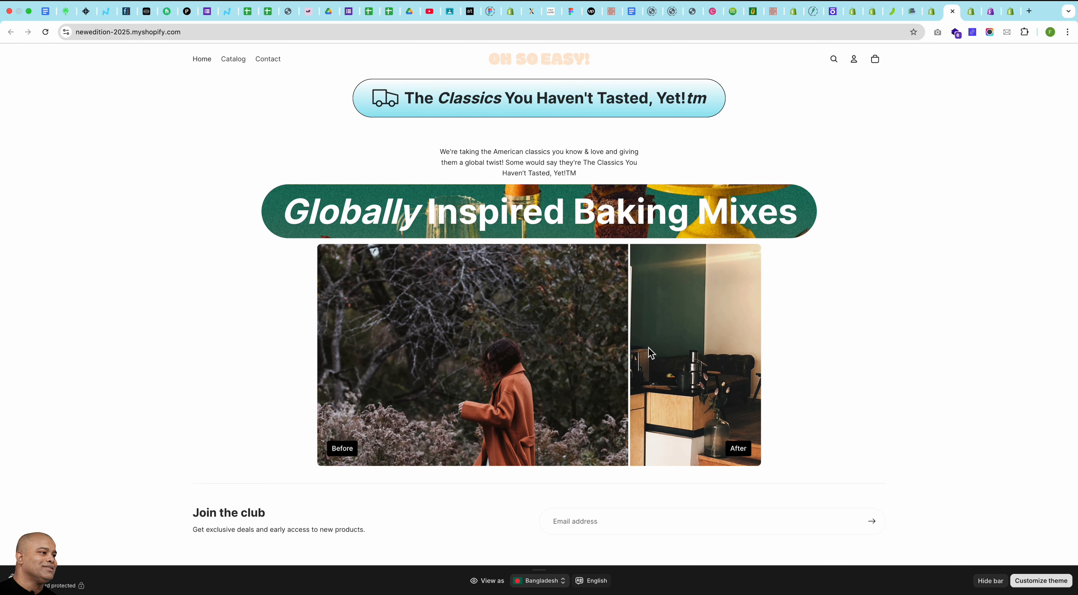
pyautogui.click(676, 348)
pyautogui.click(501, 348)
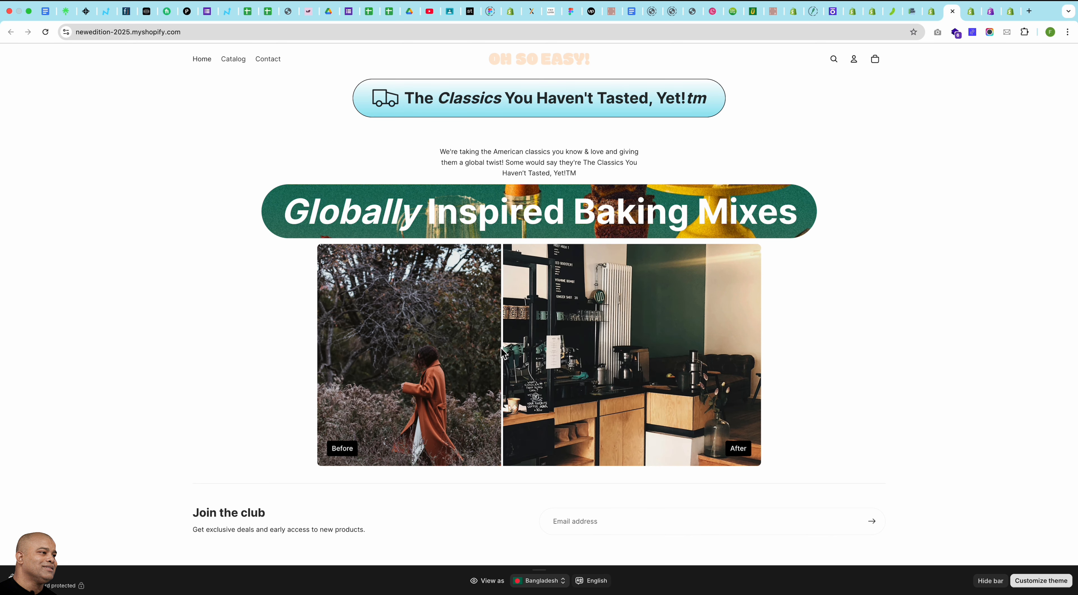
pyautogui.click(592, 355)
pyautogui.click(534, 358)
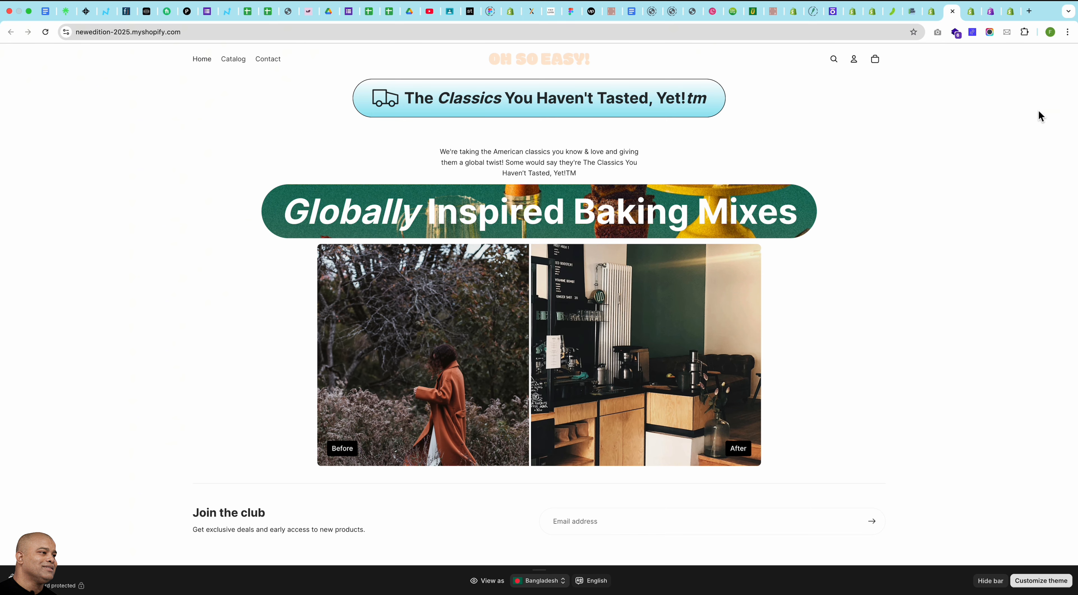
# Back in the theme editor, generate another block below the Before After Slider with the prompt "Create a after before slider with cursor effect using javascript".
pyautogui.click(931, 11)
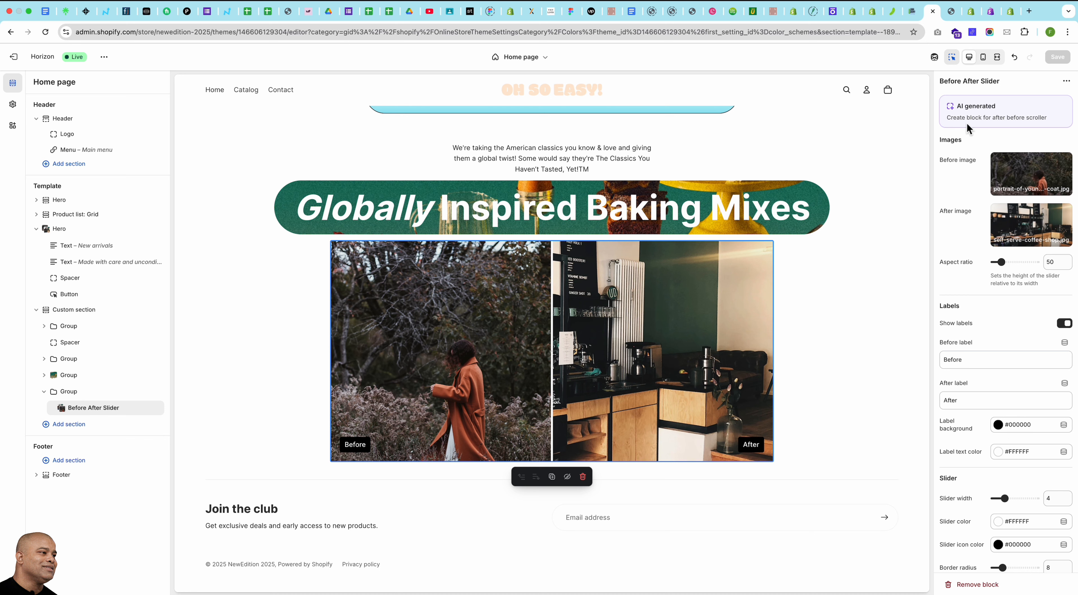
pyautogui.scroll(-1, 964, 266)
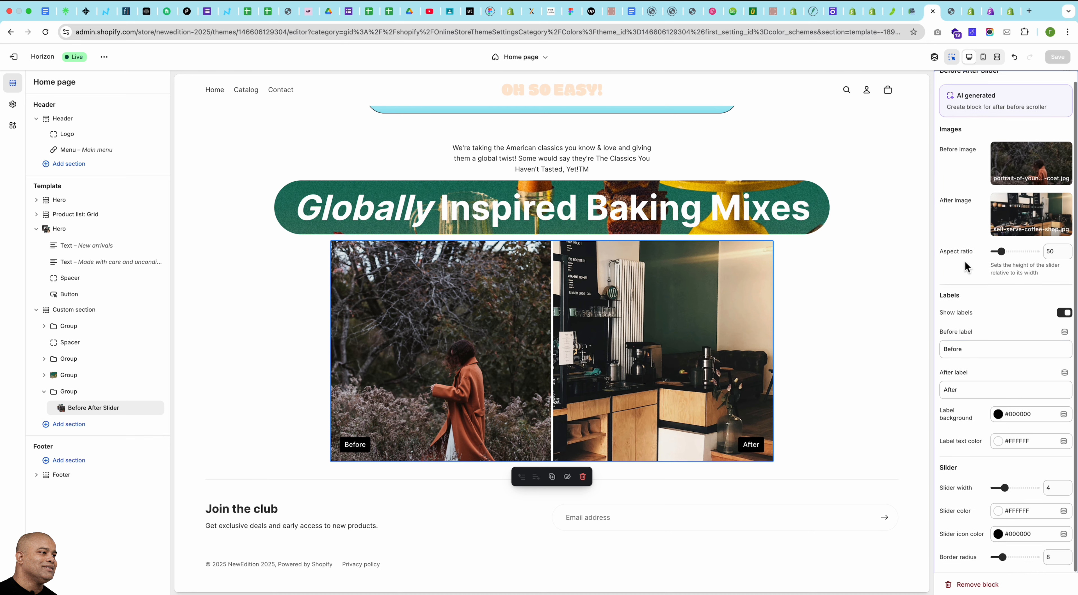
pyautogui.click(91, 410)
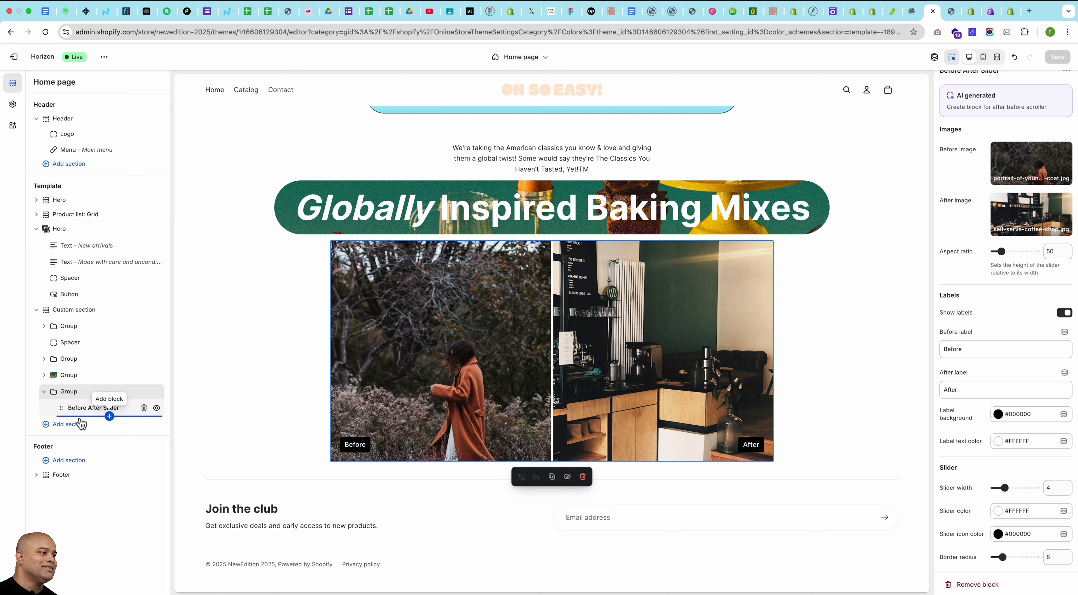
pyautogui.click(109, 415)
pyautogui.scroll(2, 182, 369)
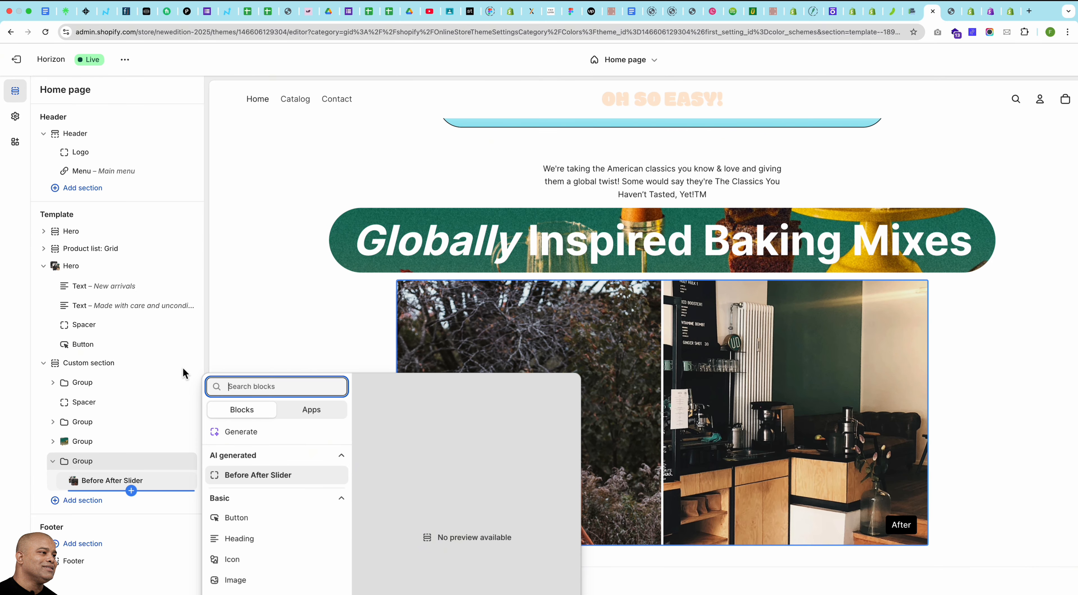
pyautogui.scroll(-2, 266, 410)
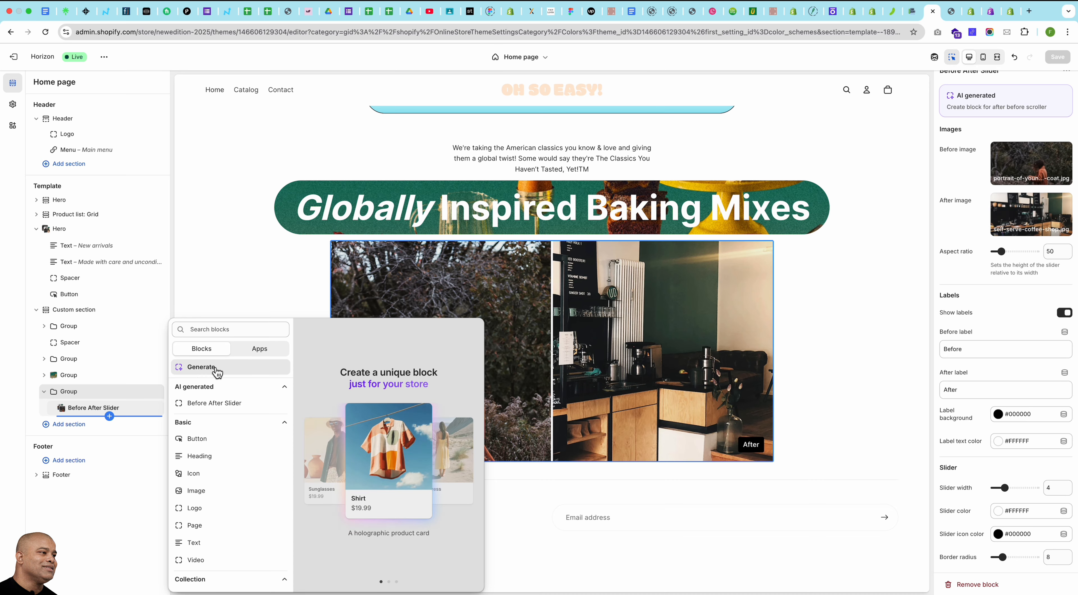
pyautogui.click(203, 367)
pyautogui.click(999, 108)
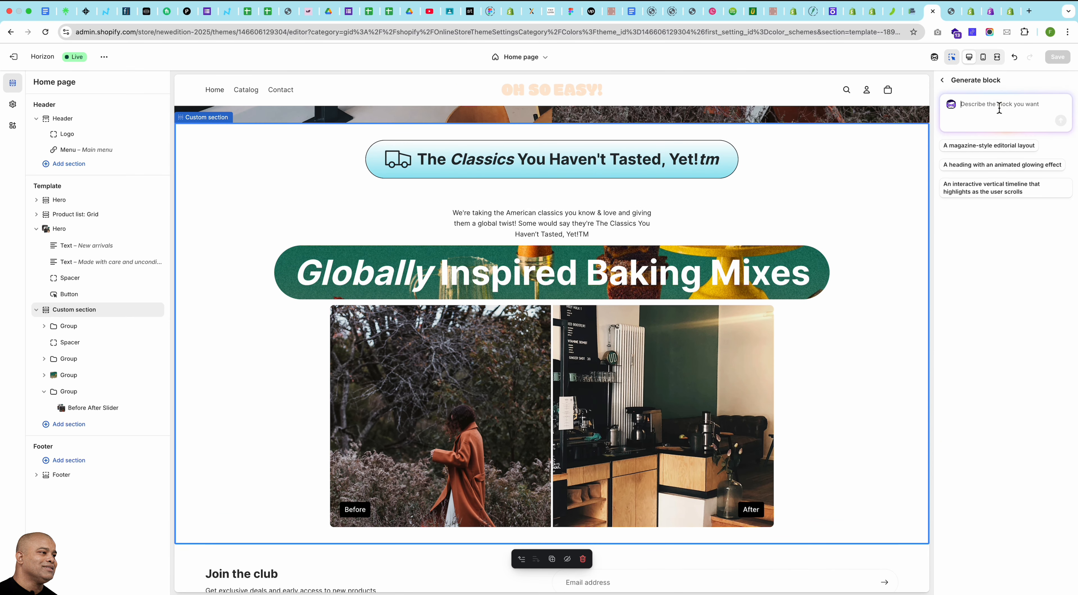
pyautogui.write('C')
pyautogui.write('cursor effect using javascript')
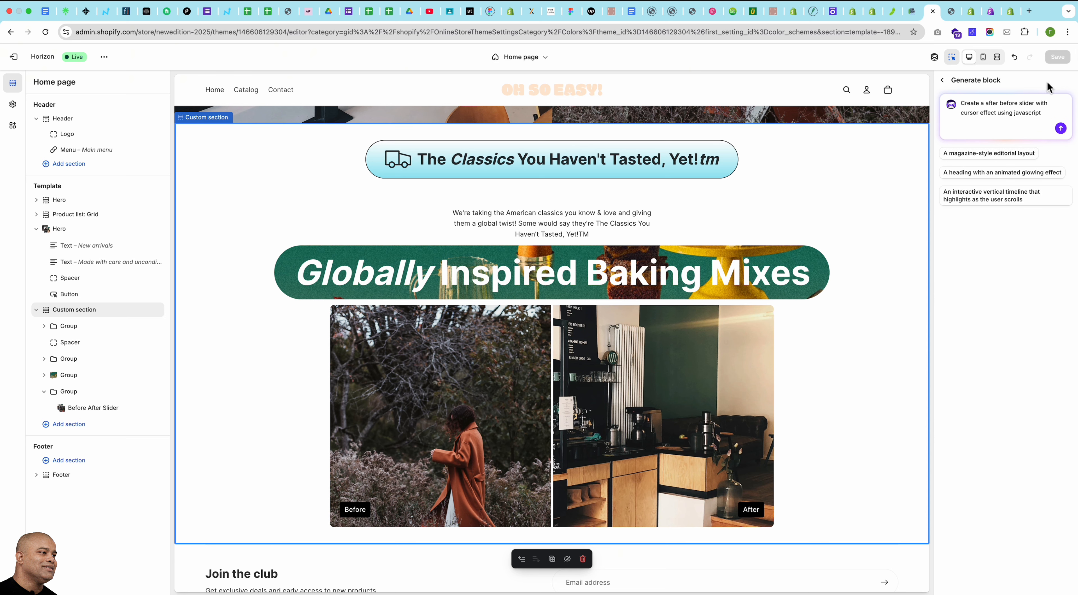
pyautogui.click(1061, 128)
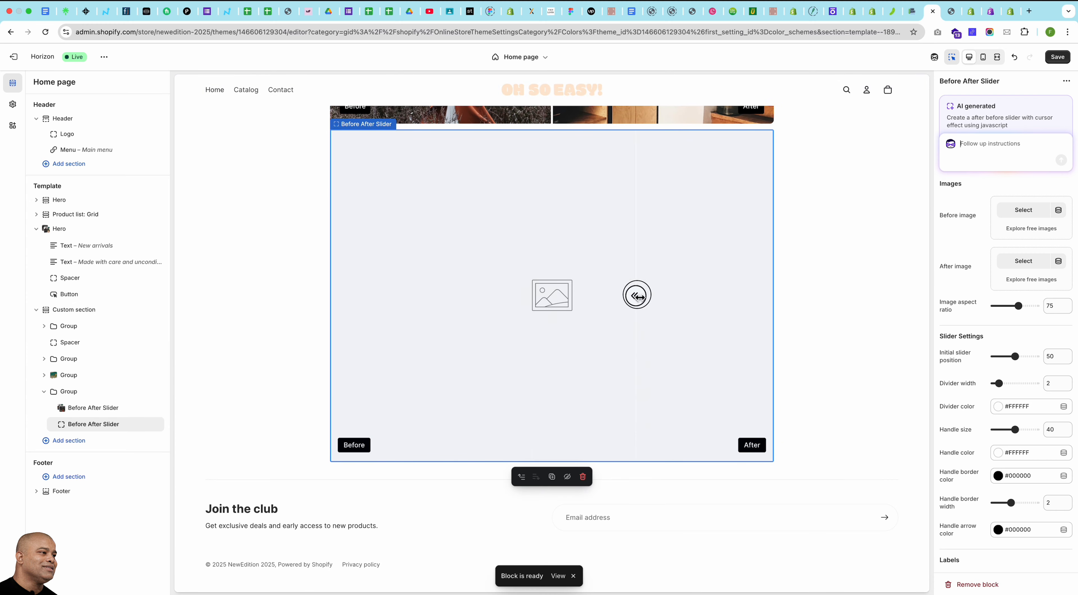
# Assign the self-serve coffee shop photo as the second slider's before image and the portrait photo as its after image.
pyautogui.click(1021, 212)
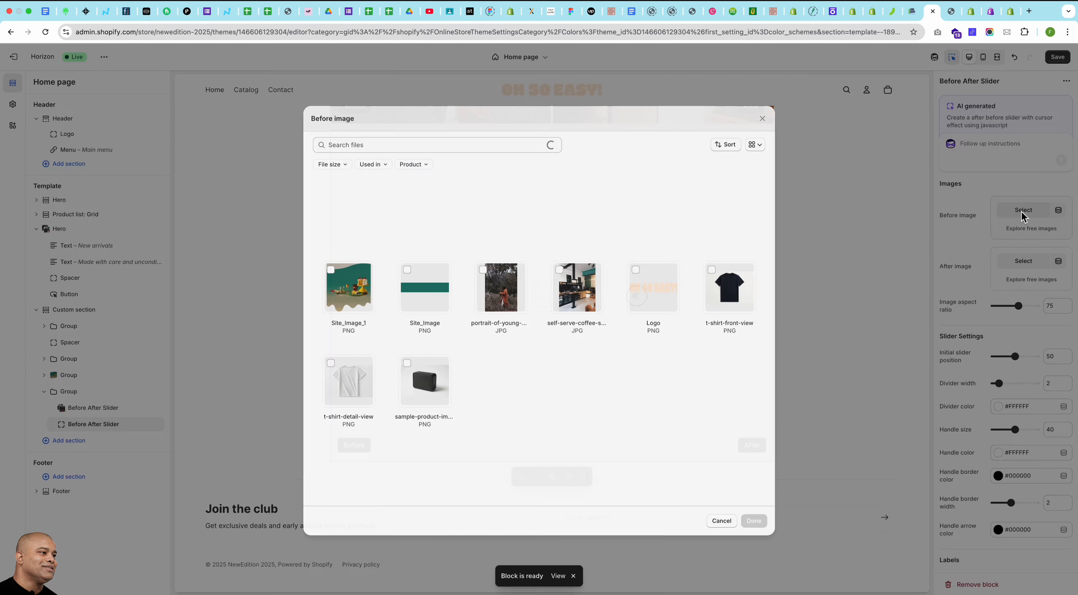
pyautogui.click(569, 298)
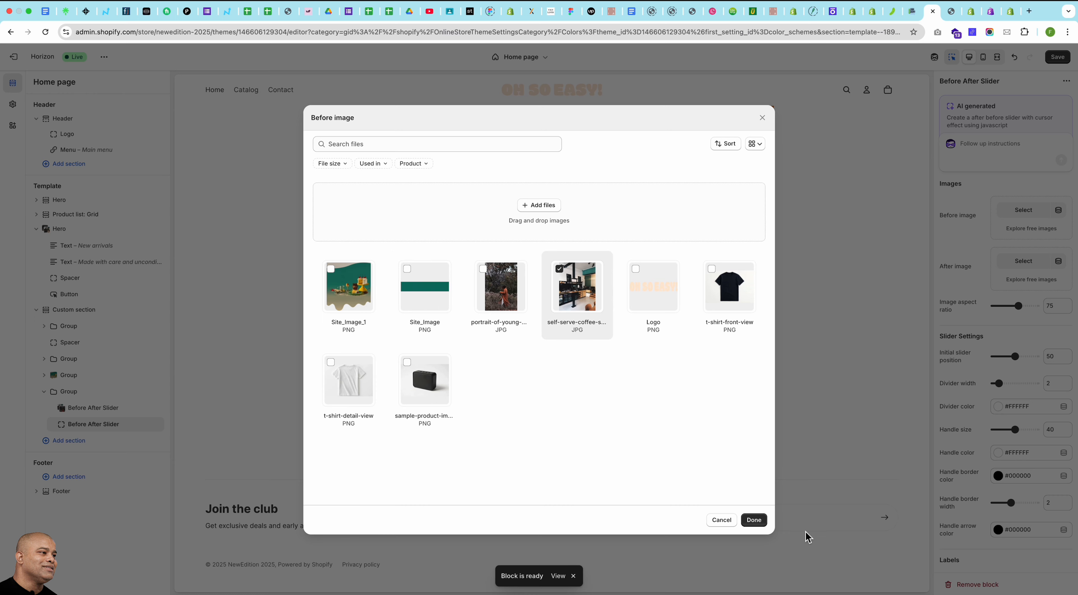
pyautogui.click(752, 529)
pyautogui.click(1020, 262)
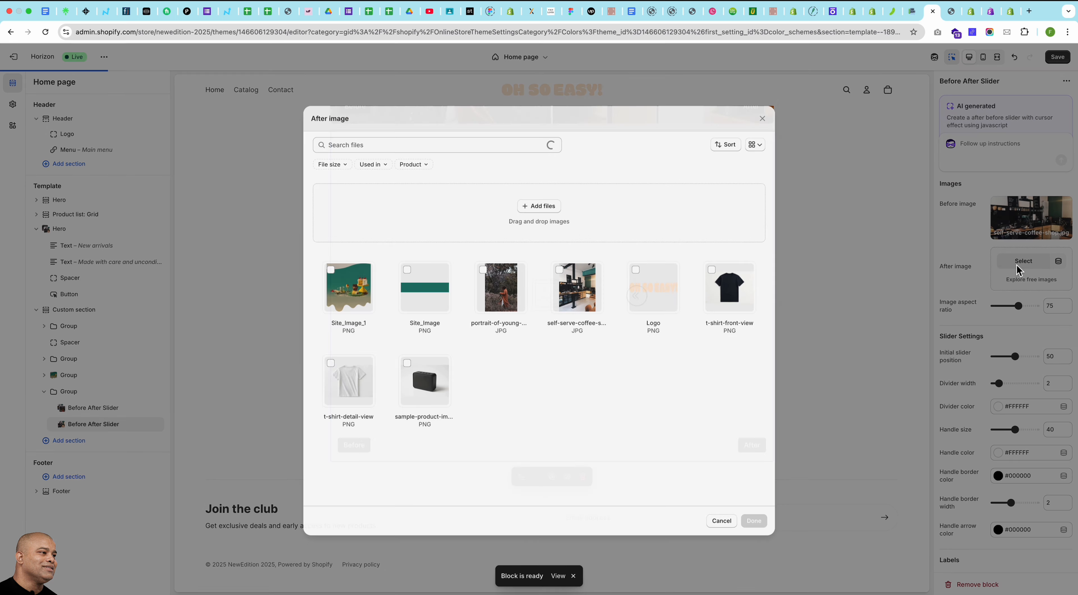
pyautogui.click(479, 294)
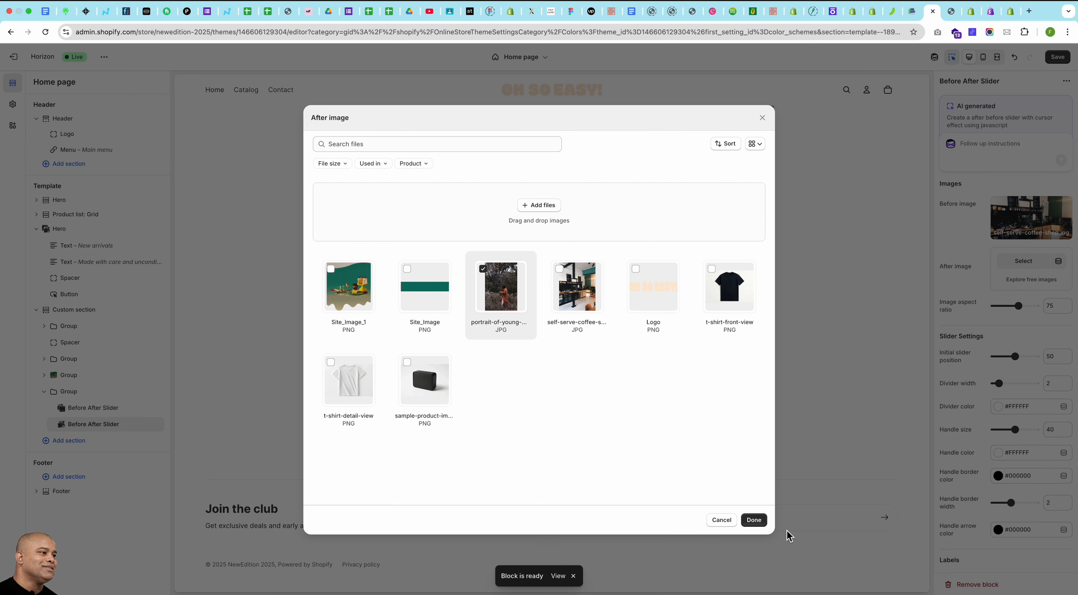
pyautogui.click(754, 520)
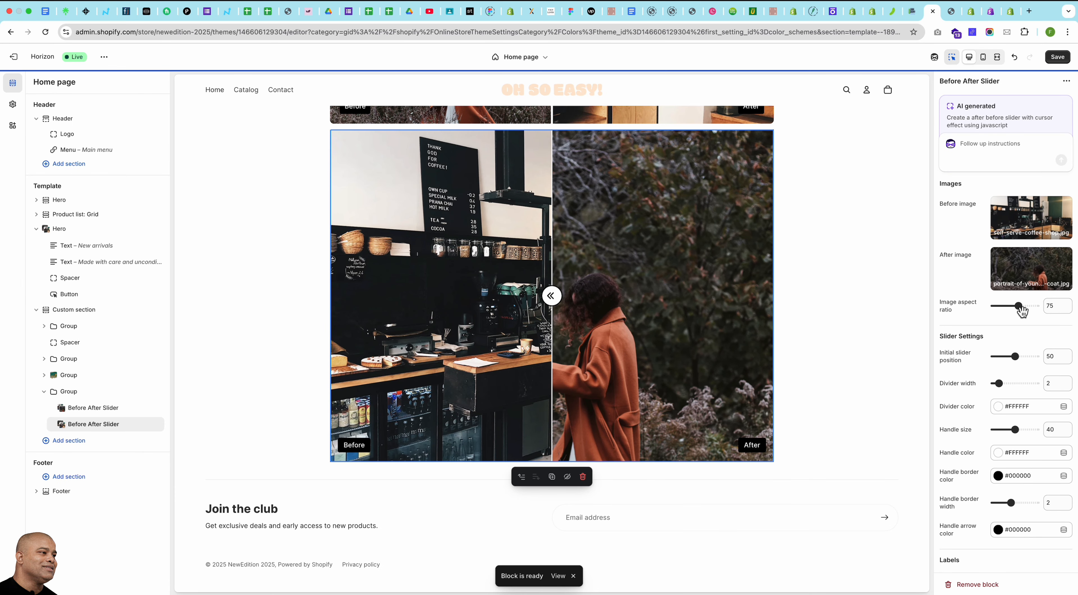
# Set the second slider's image aspect ratio to 60 and save the theme changes.
pyautogui.moveTo(1020, 309); pyautogui.dragTo(1013, 310)
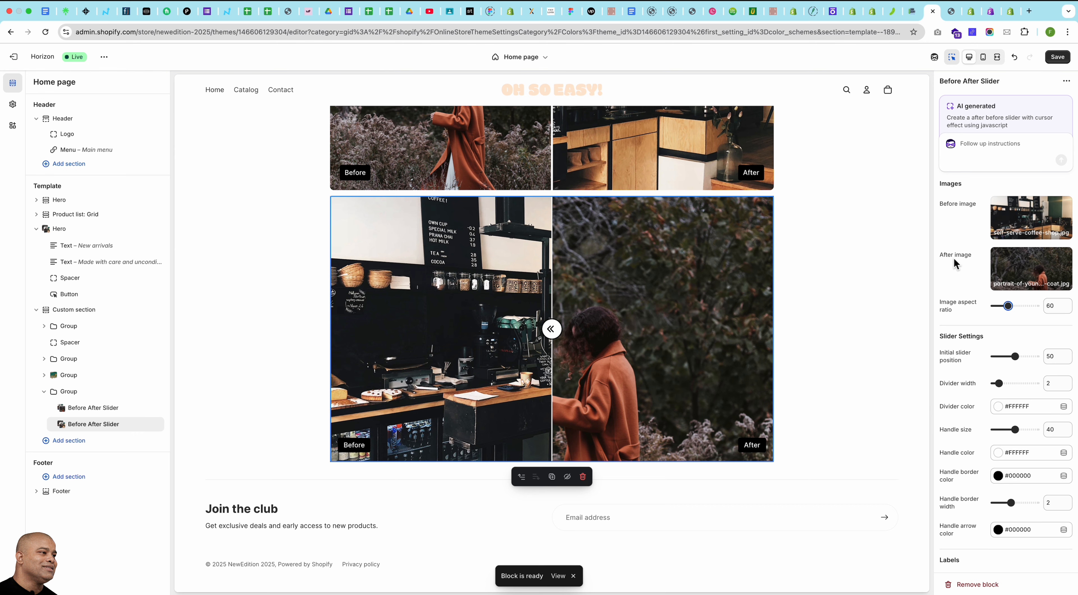
pyautogui.click(1057, 58)
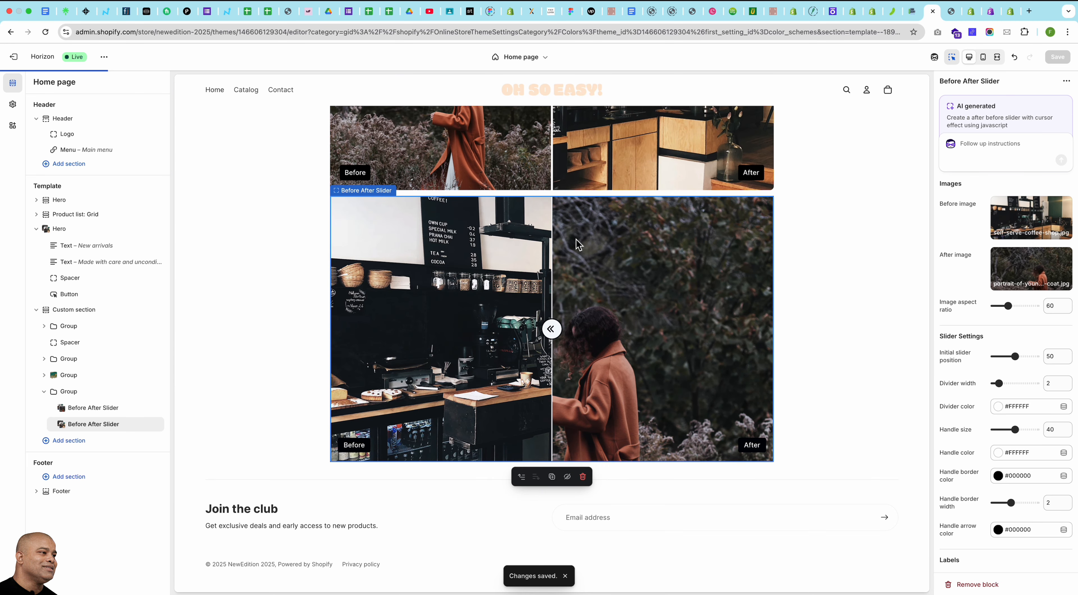
# Switch to the live storefront and test moving the second before/after slider's handle.
pyautogui.click(949, 12)
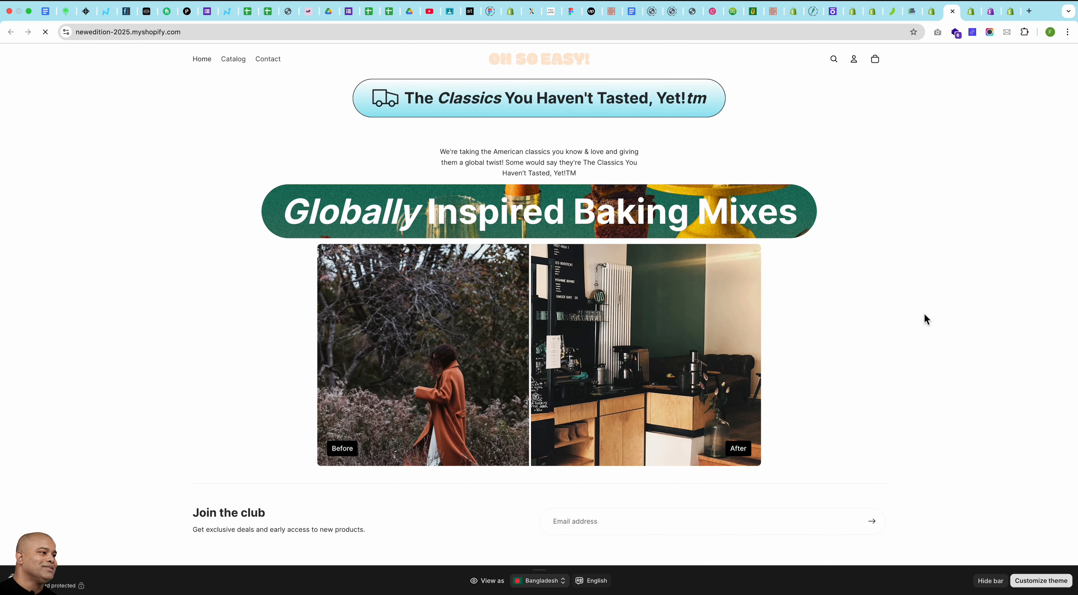
pyautogui.scroll(-6, 964, 311)
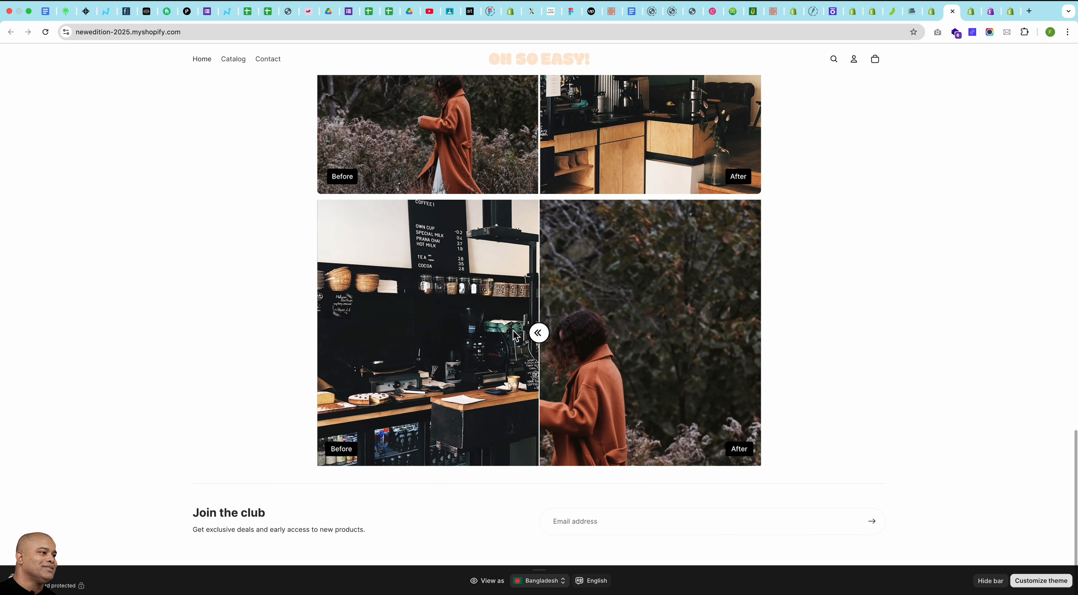
pyautogui.moveTo(539, 335)
pyautogui.mouseDown()
pyautogui.moveTo(618, 333)
pyautogui.moveTo(394, 330)
pyautogui.moveTo(702, 332)
pyautogui.moveTo(504, 329)
pyautogui.moveTo(556, 332)
pyautogui.mouseUp()
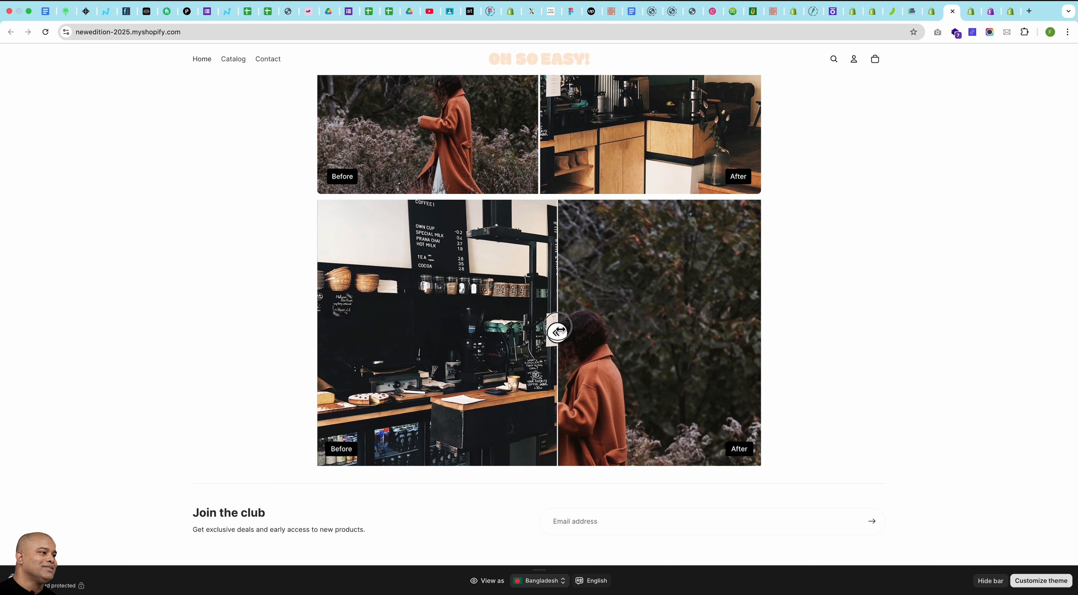